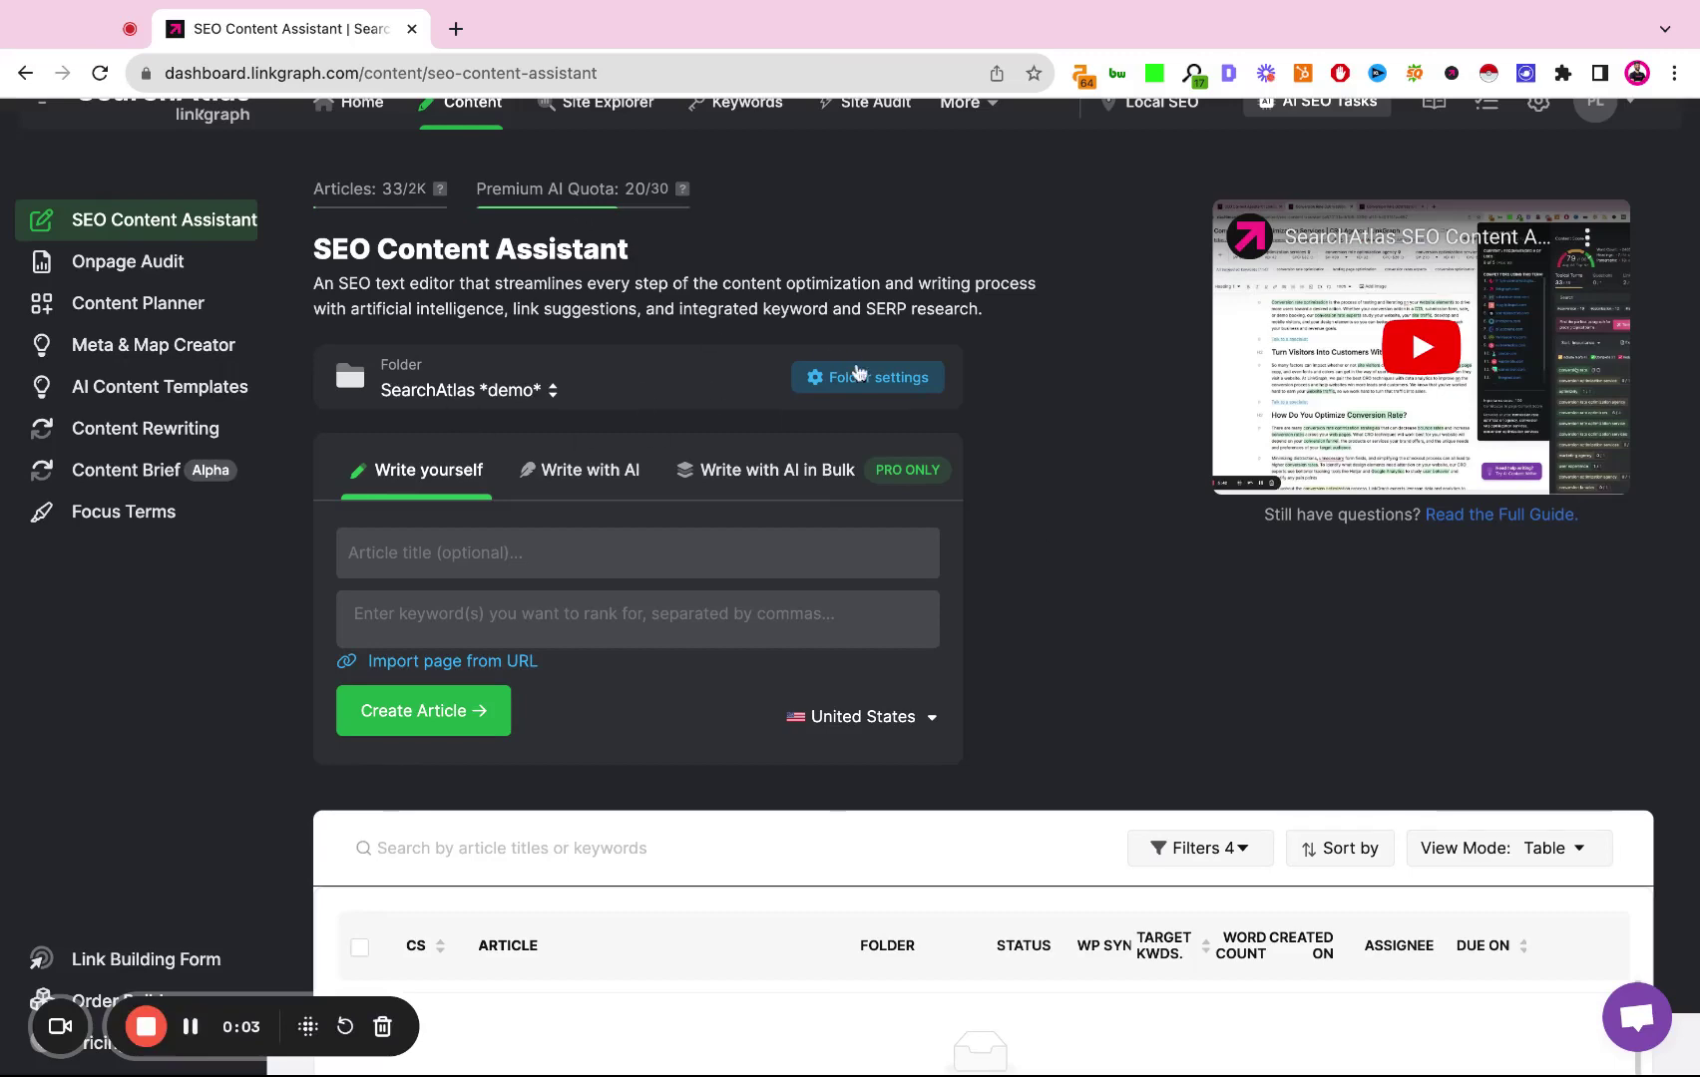
# Look through the folder's content settings, then close them
pyautogui.click(856, 372)
pyautogui.scroll(-4, 766, 503)
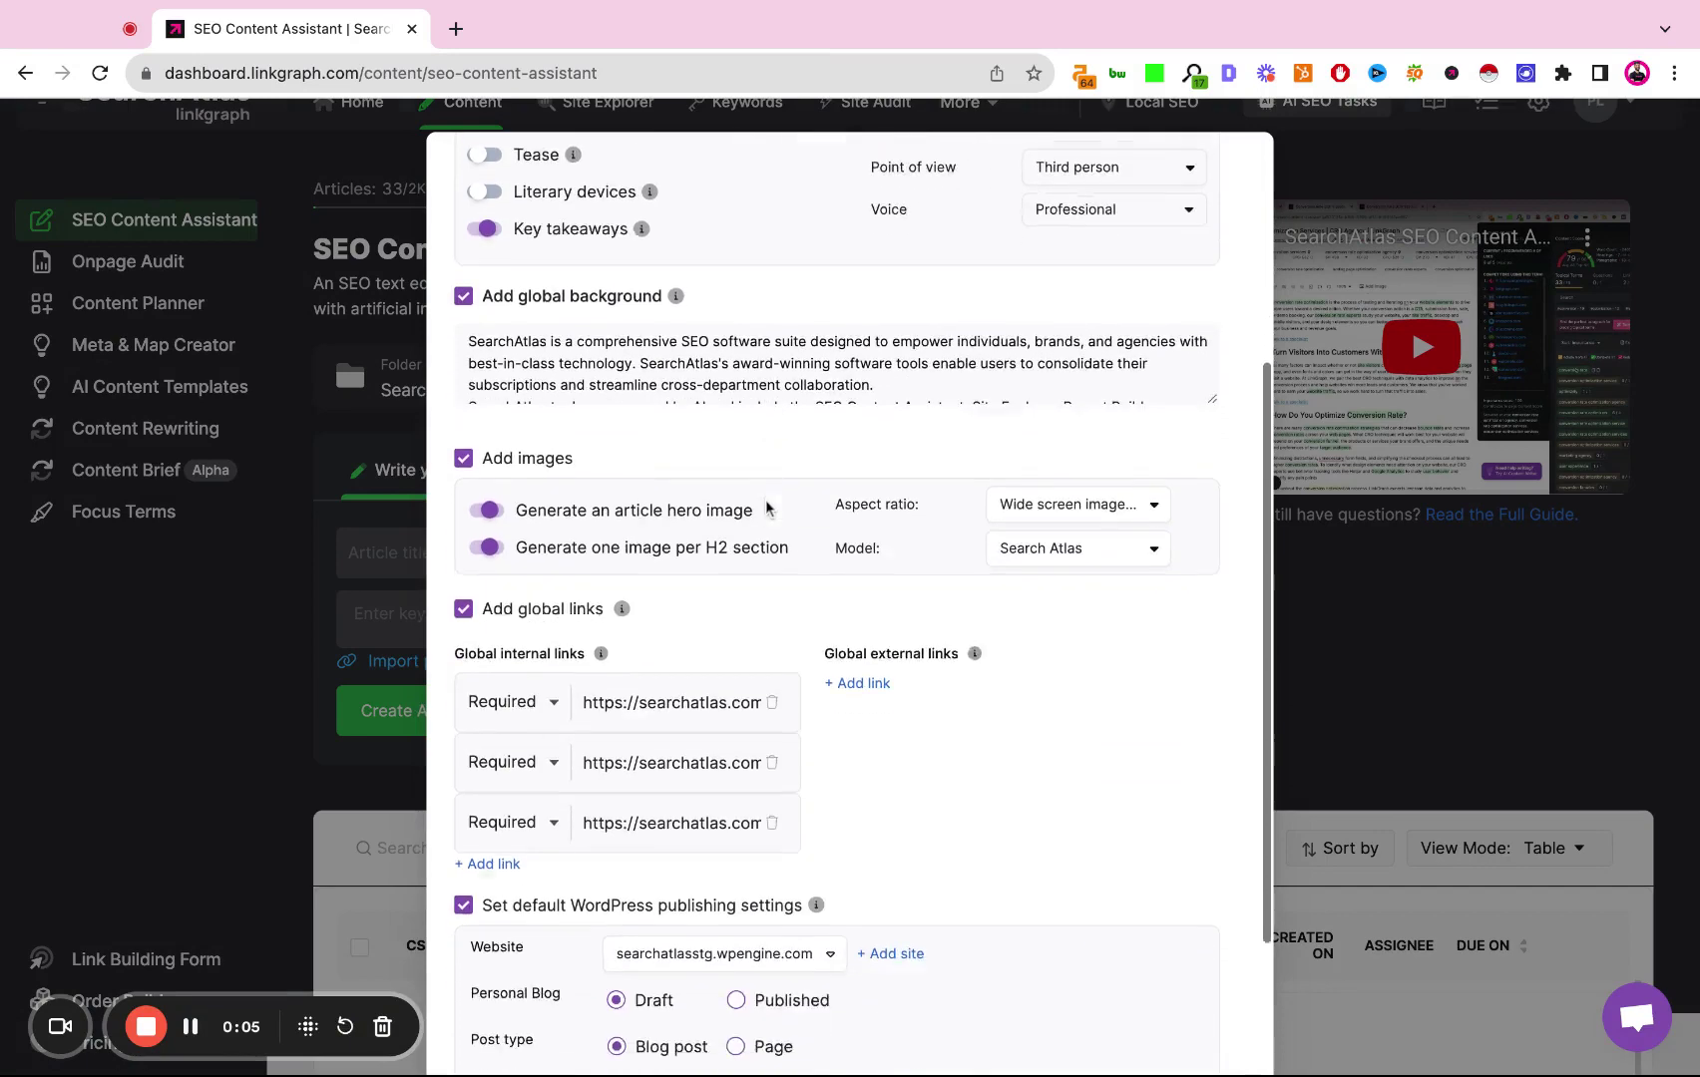
pyautogui.scroll(-1, 766, 506)
pyautogui.scroll(5, 766, 506)
pyautogui.click(1326, 616)
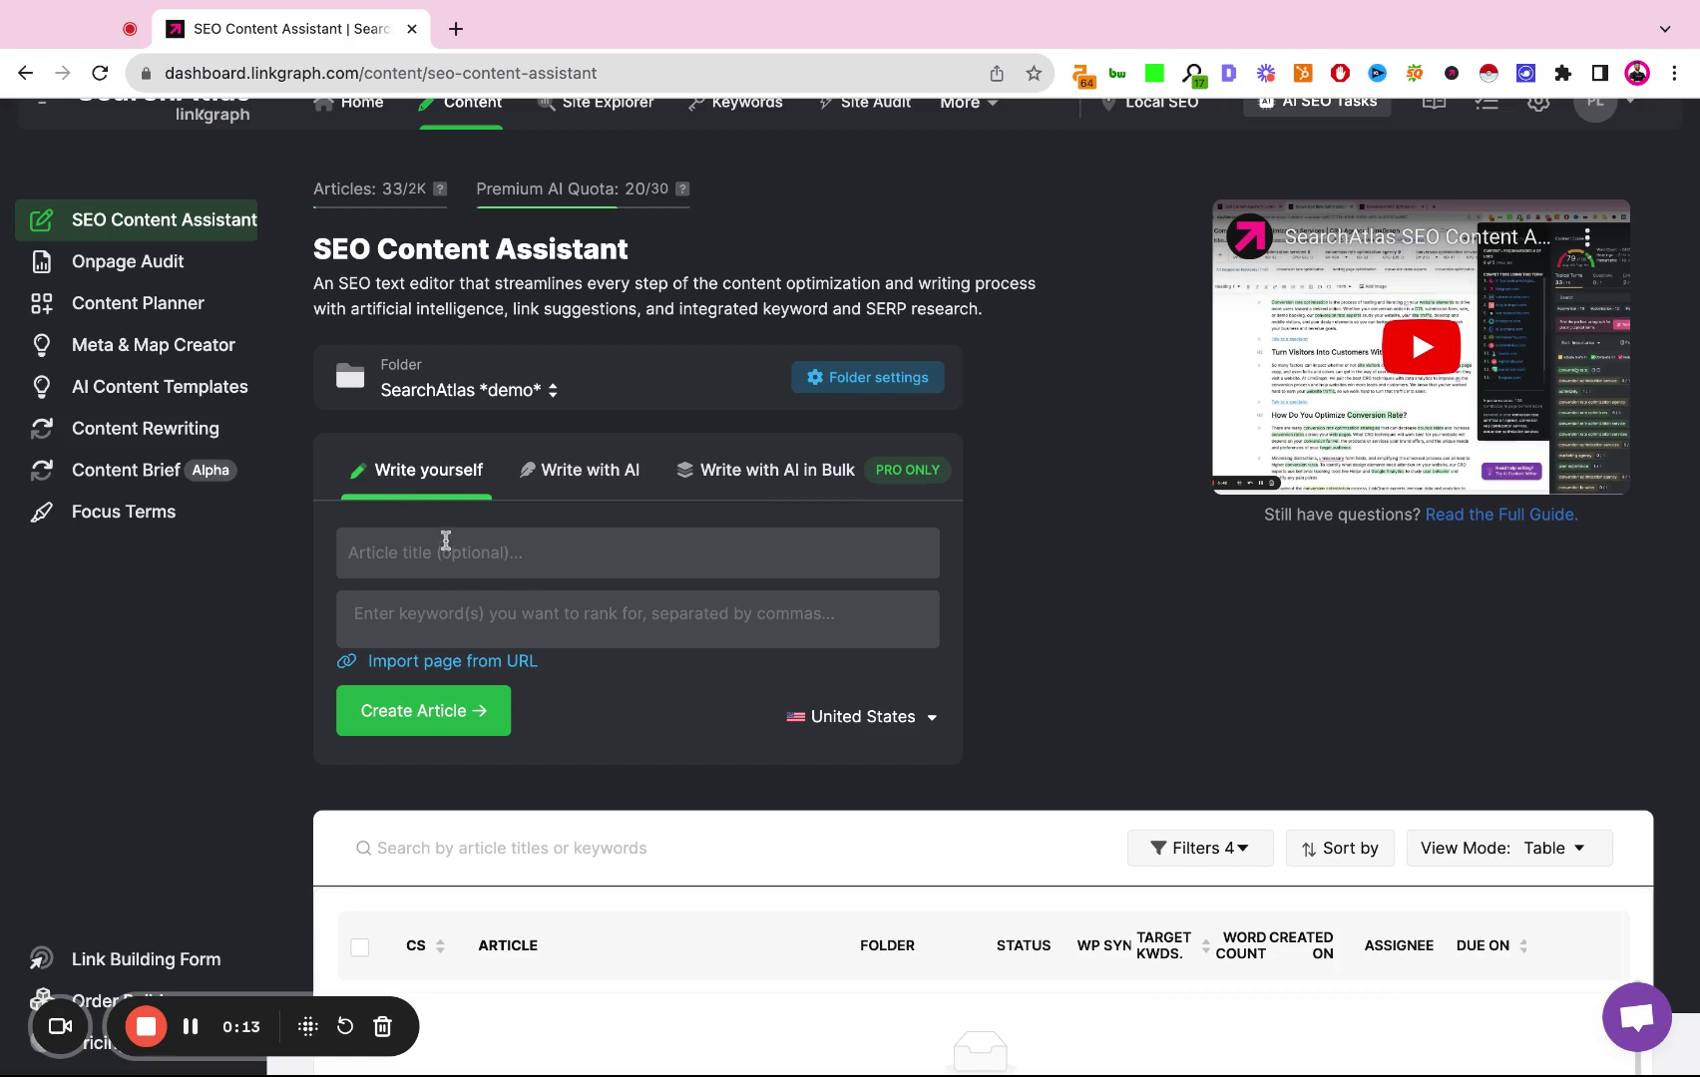
# Title the article 'The Beginner's Guide to Technical SEO' and add keywords Technical SEO, What is Technical SEO
pyautogui.click(426, 552)
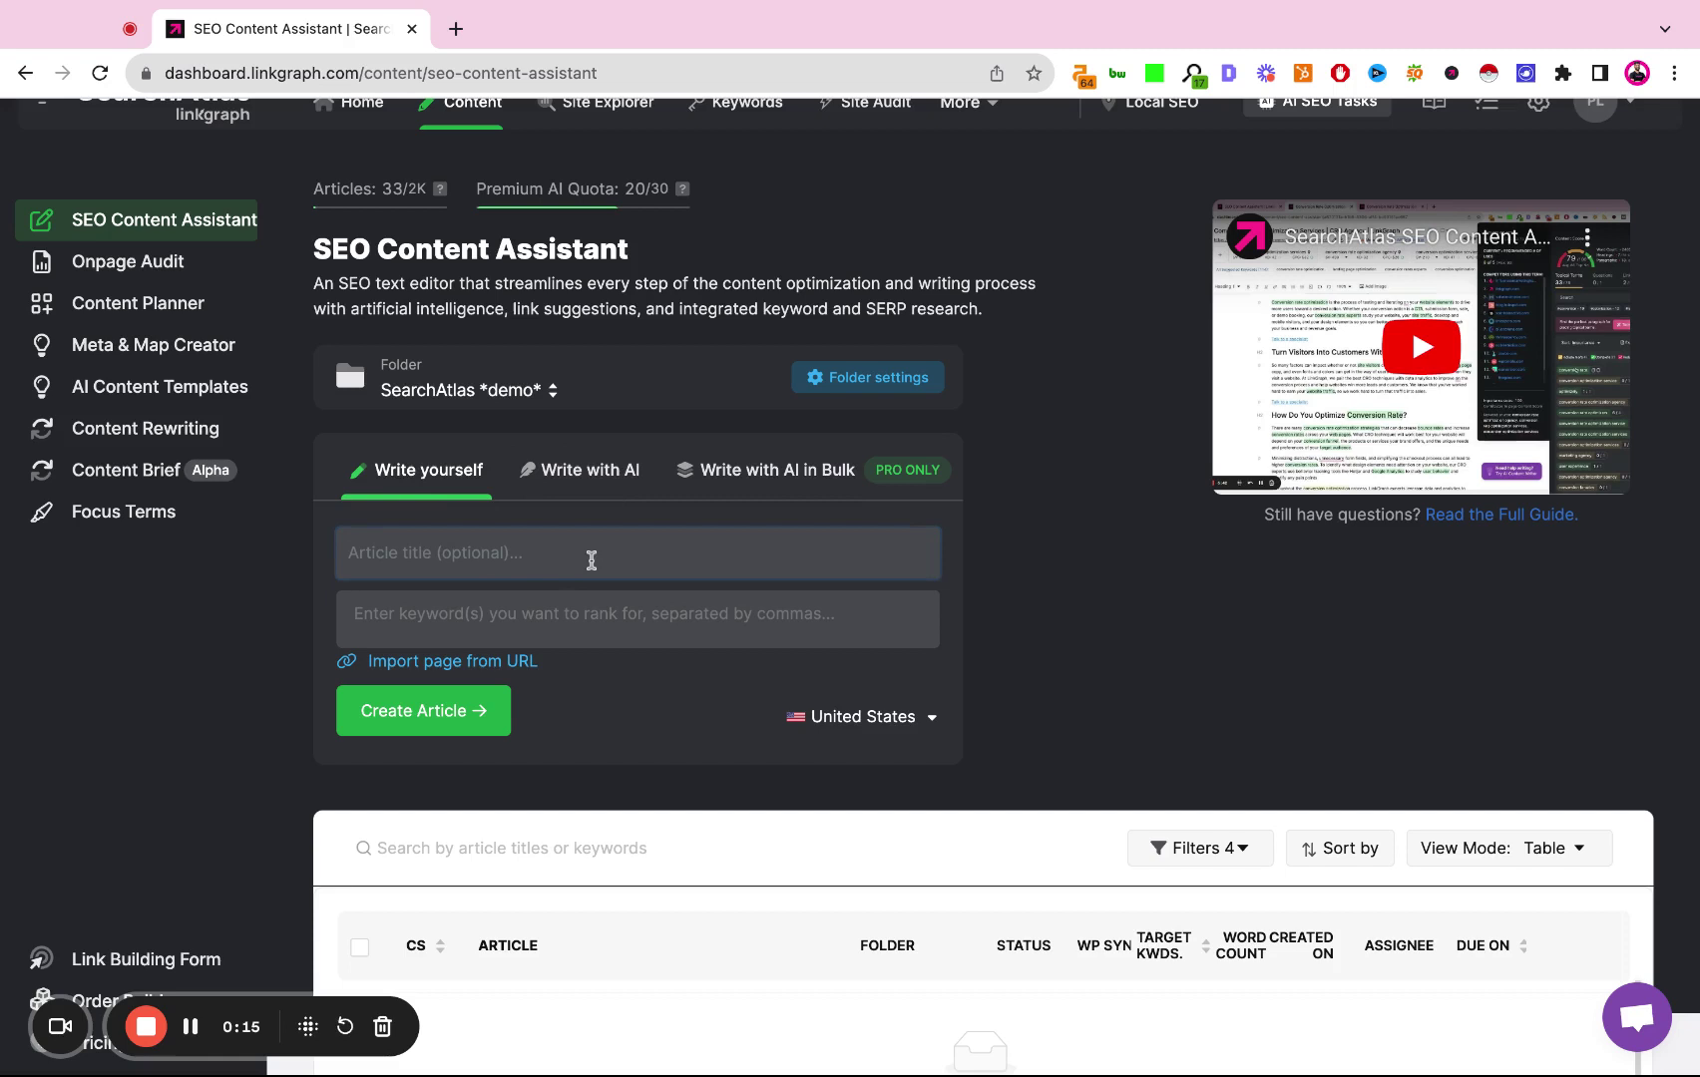
pyautogui.write("The Beginner's Guide to Technical SEO")
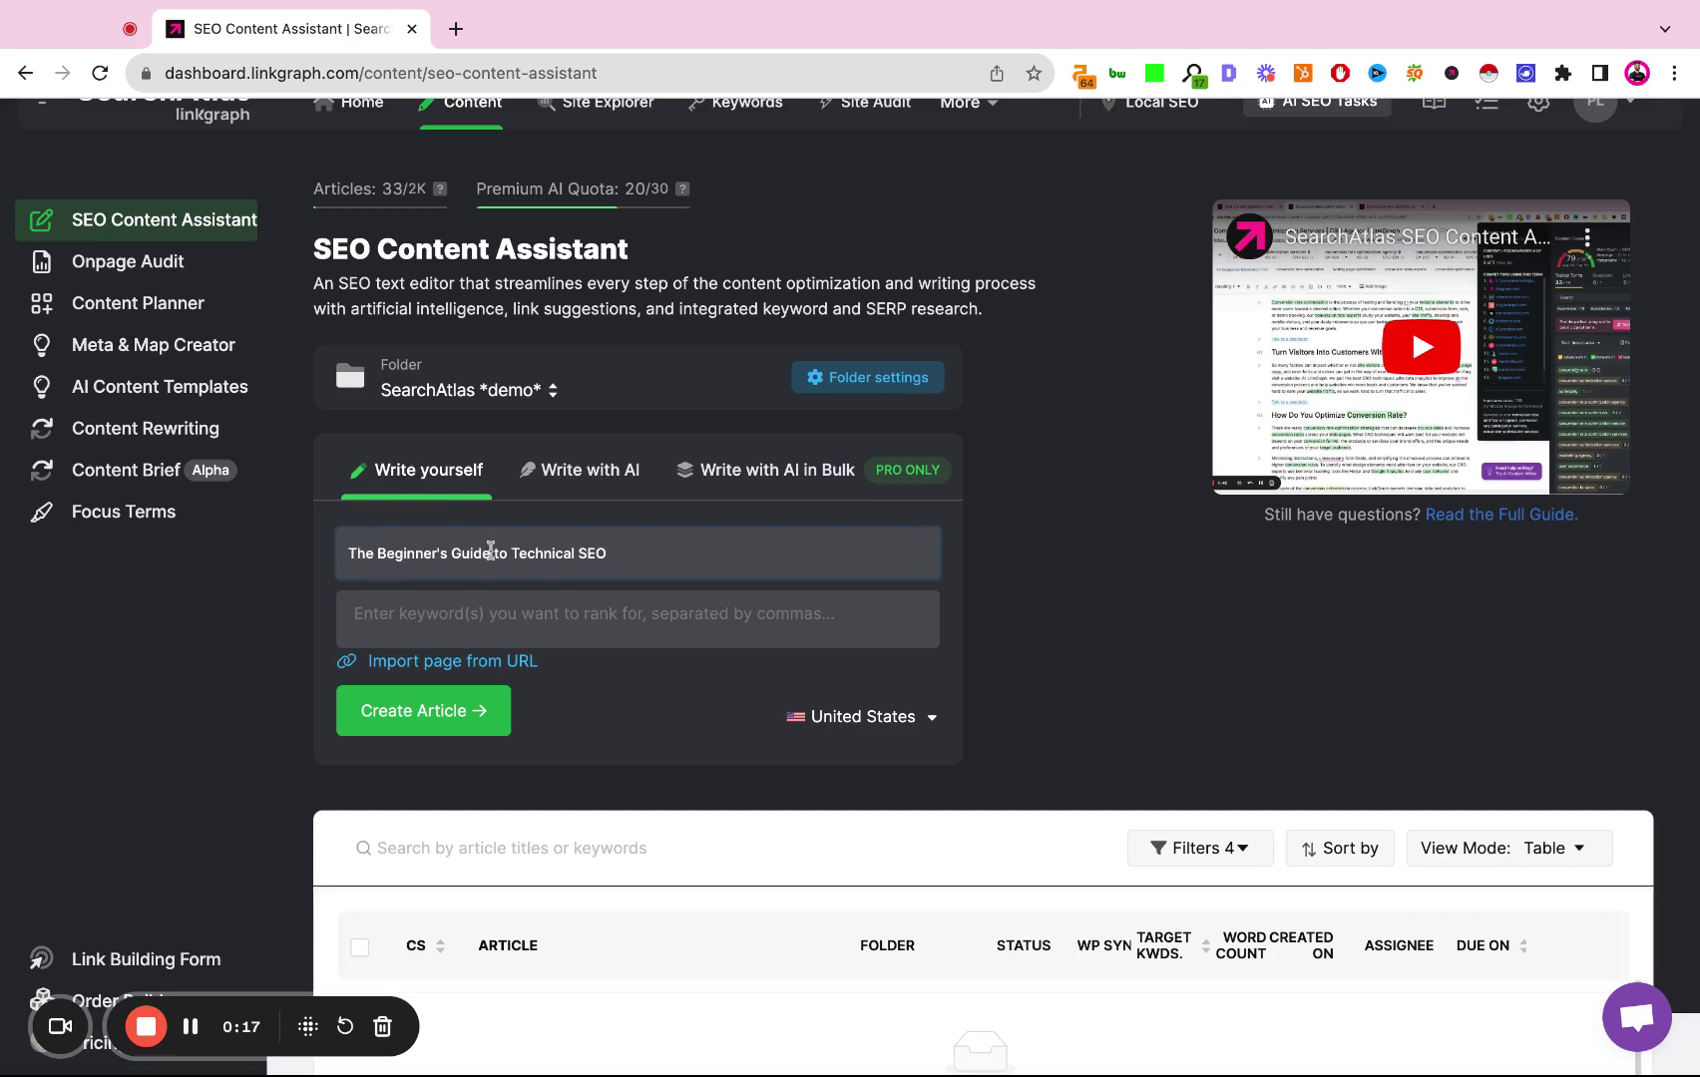
pyautogui.click(597, 630)
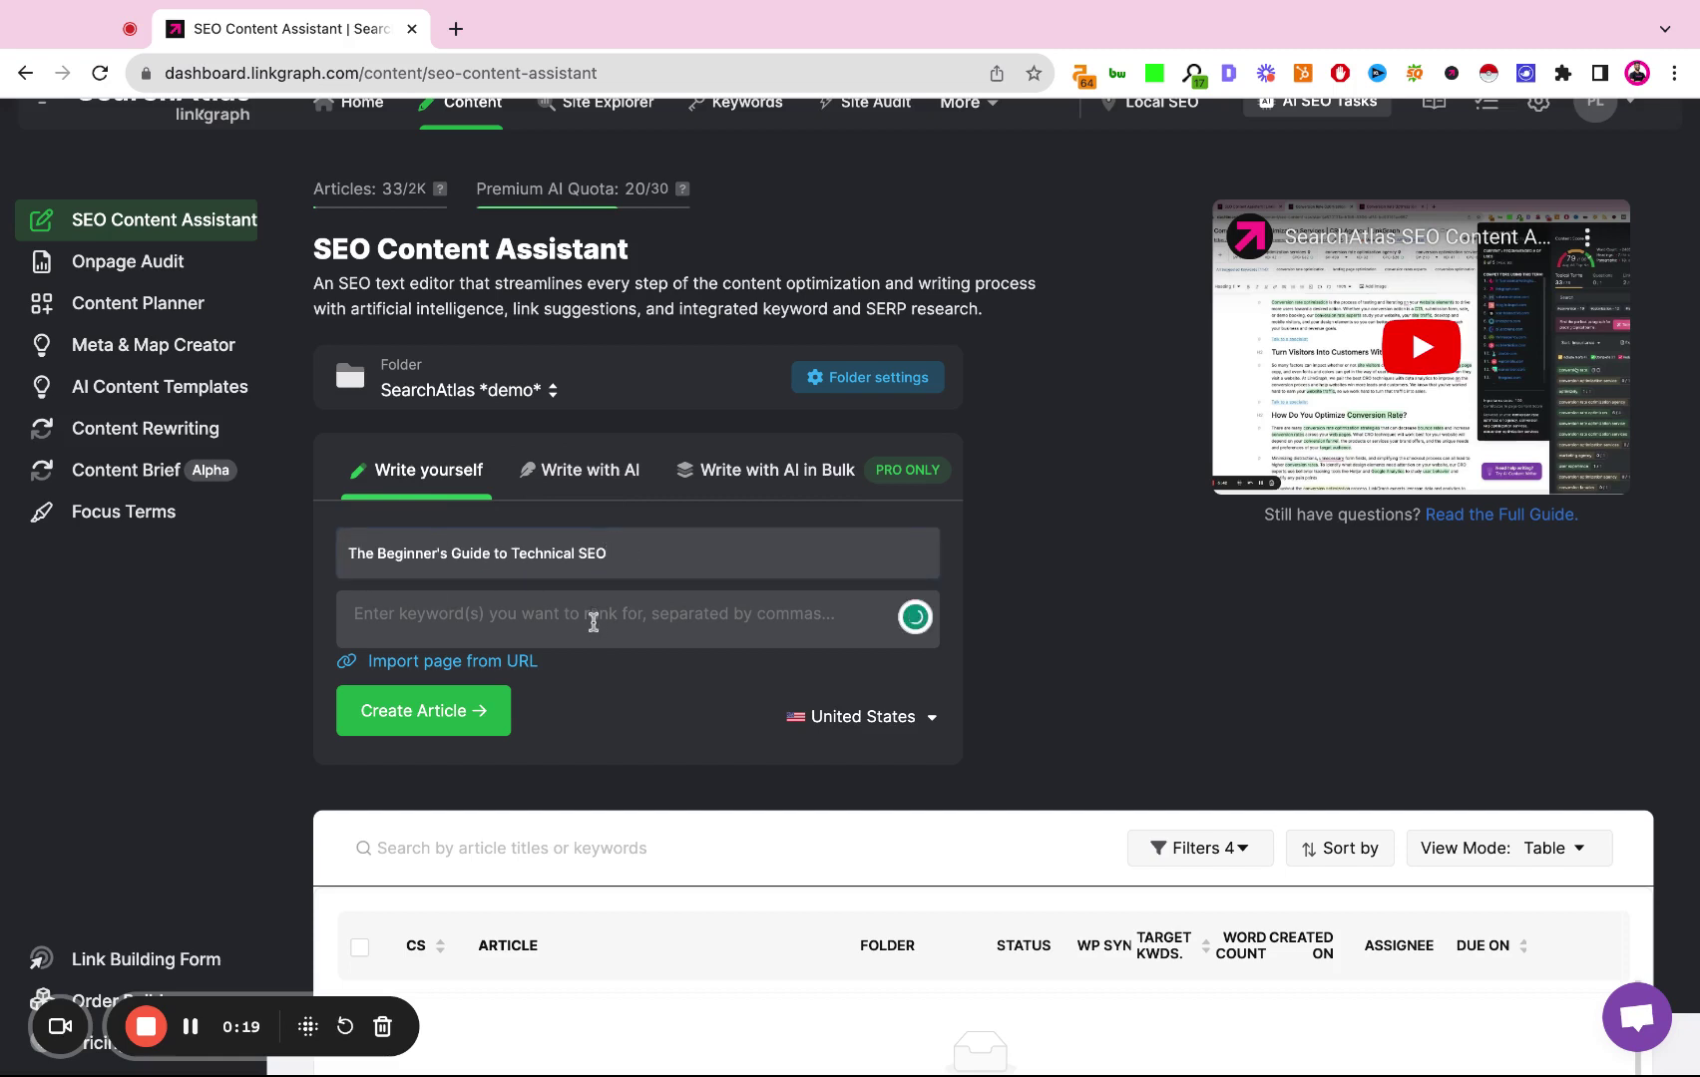
pyautogui.moveTo(511, 553); pyautogui.dragTo(616, 566)
pyautogui.press('super+c')
pyautogui.click(579, 616)
pyautogui.press('super+v')
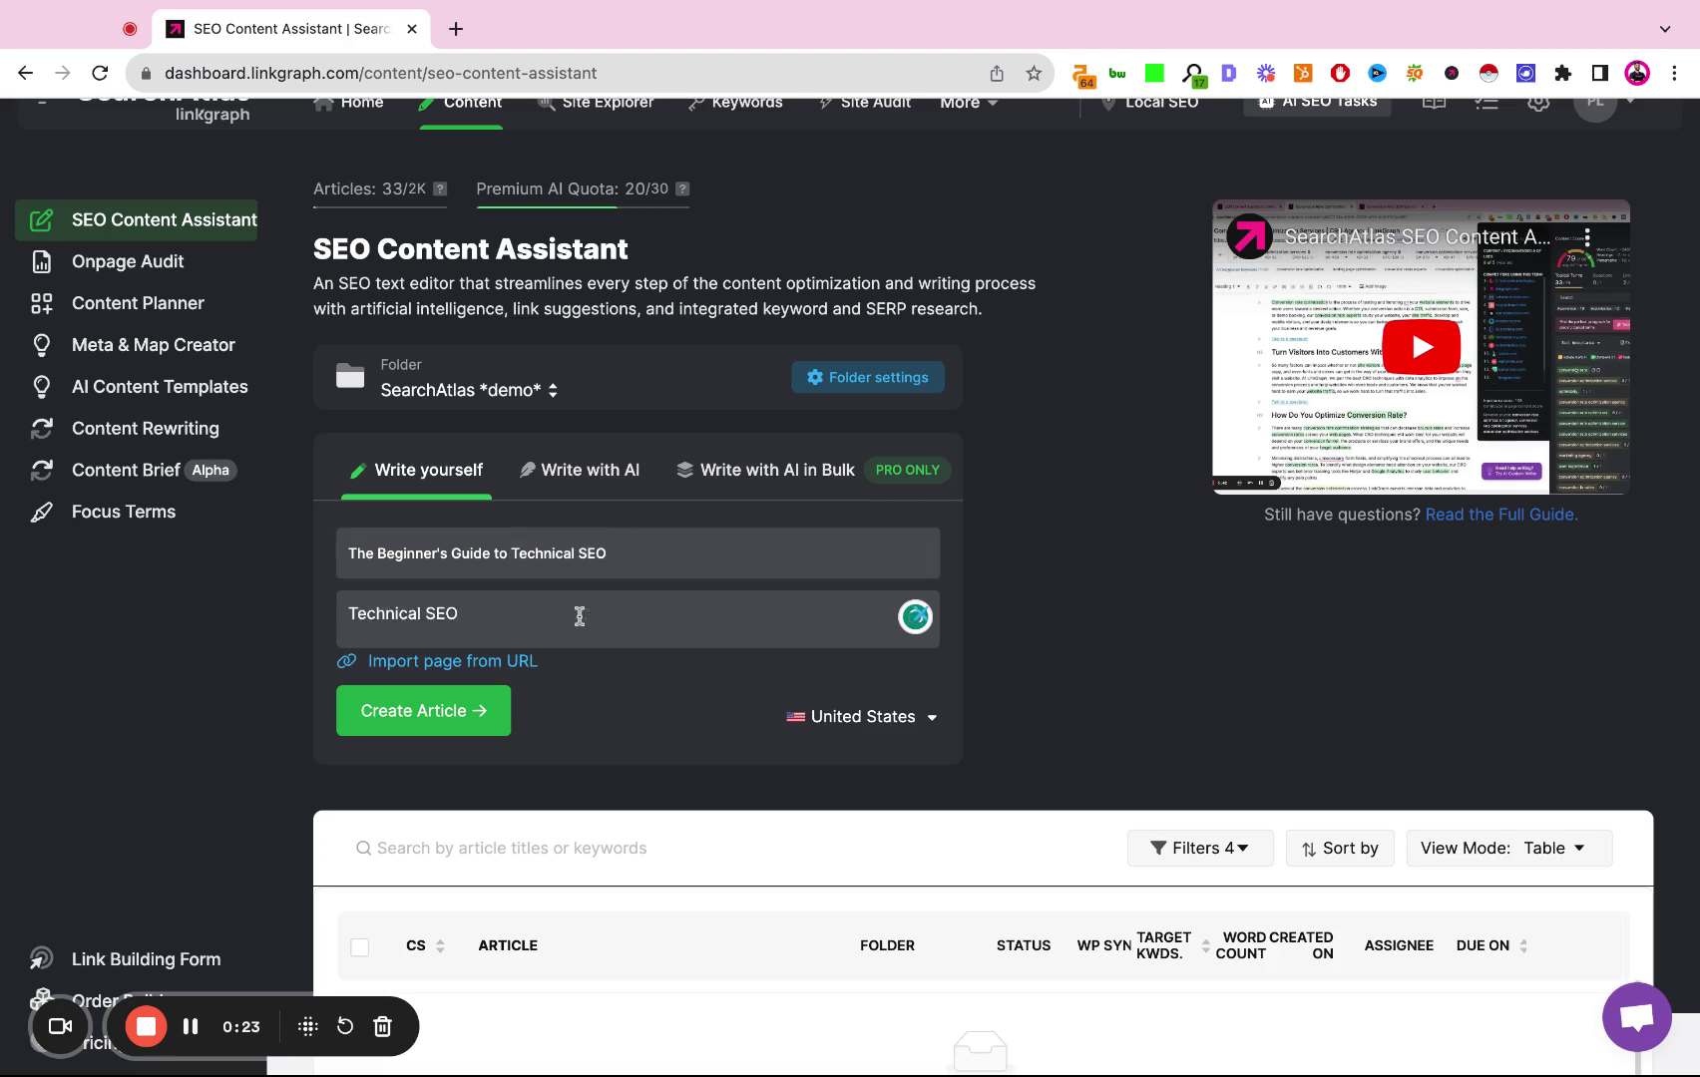
pyautogui.write(', What is')
pyautogui.press('super+v')
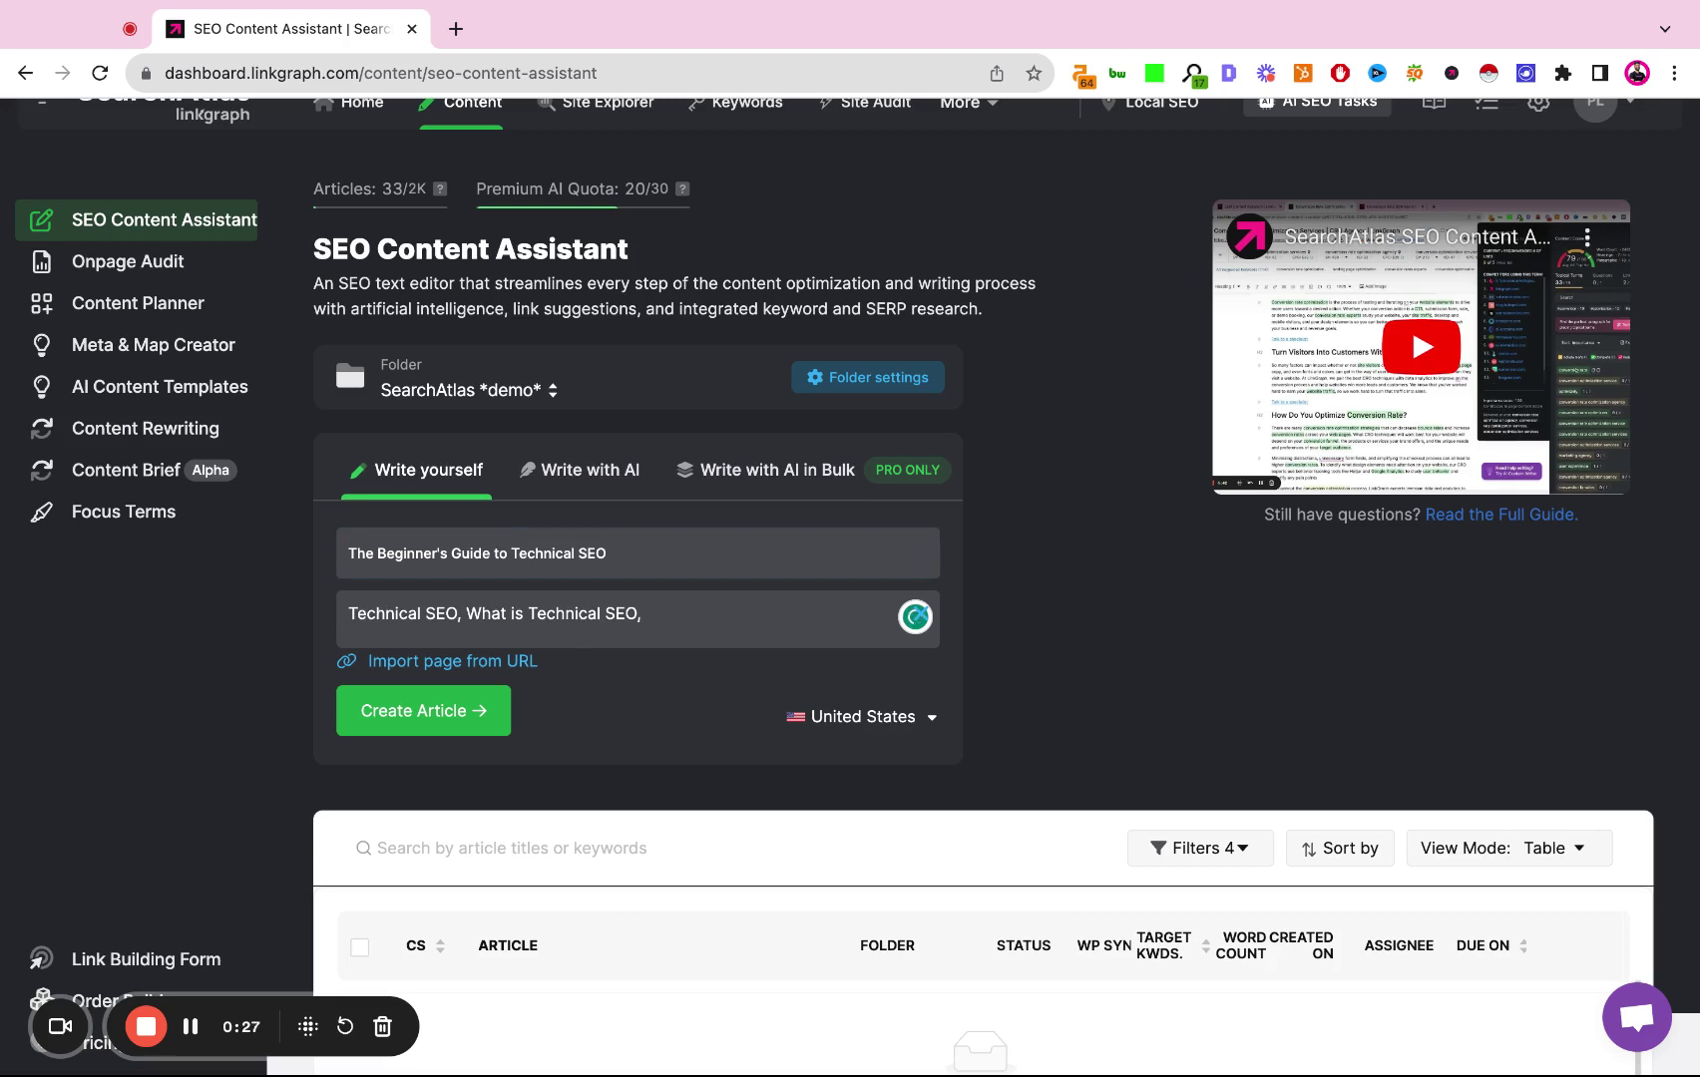
pyautogui.write(',')
pyautogui.press('super+v')
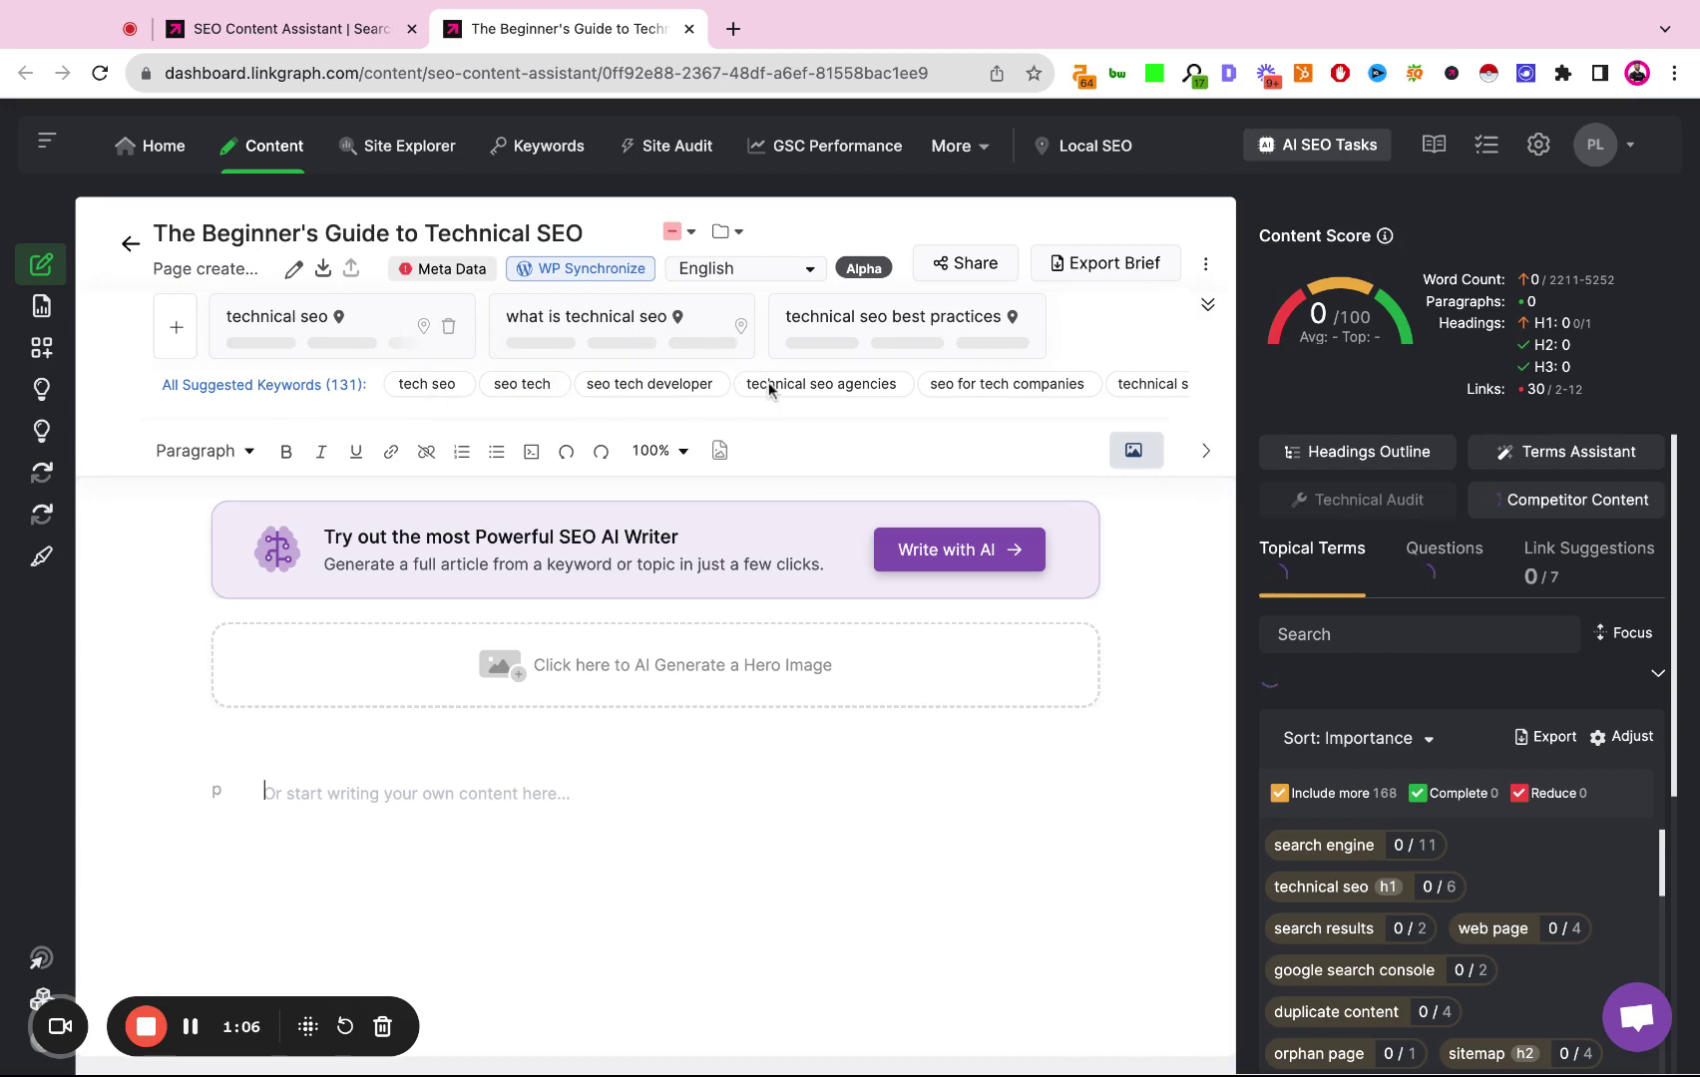
# Scroll through the 'technical seo best practices' keyword data, then close it and return to the editor
pyautogui.hscroll(2, 768, 389)
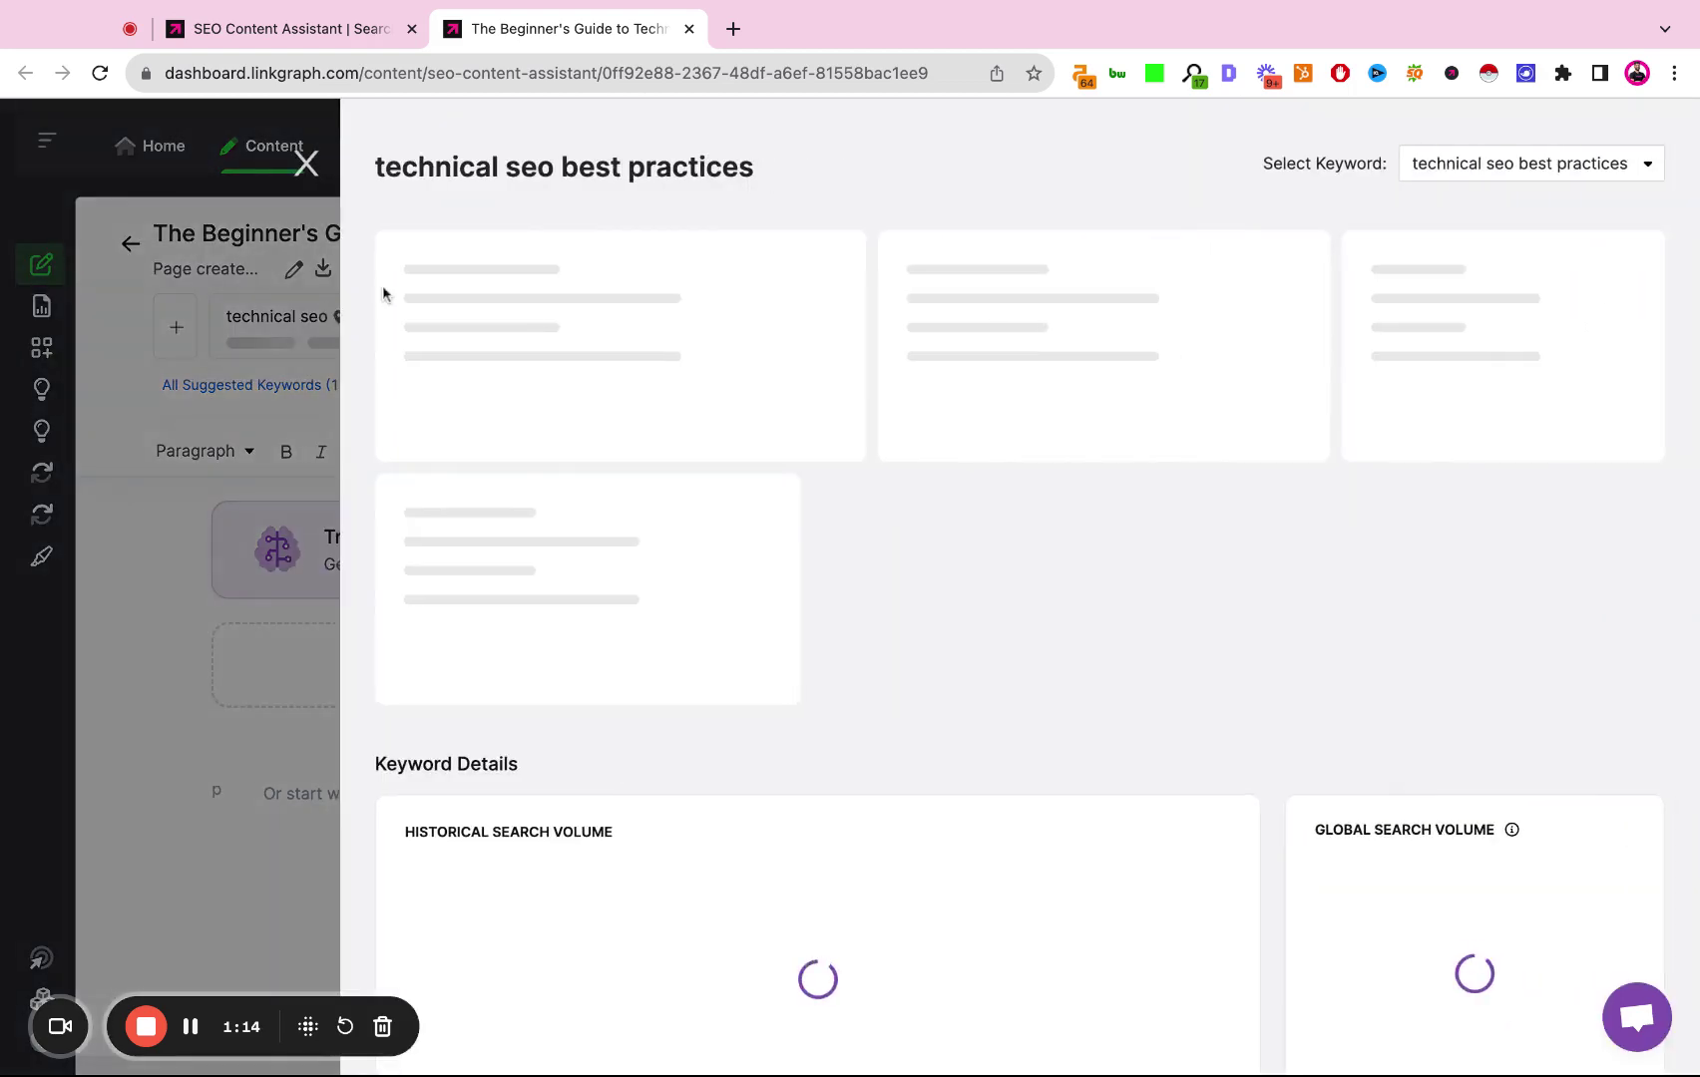
pyautogui.scroll(-10, 919, 443)
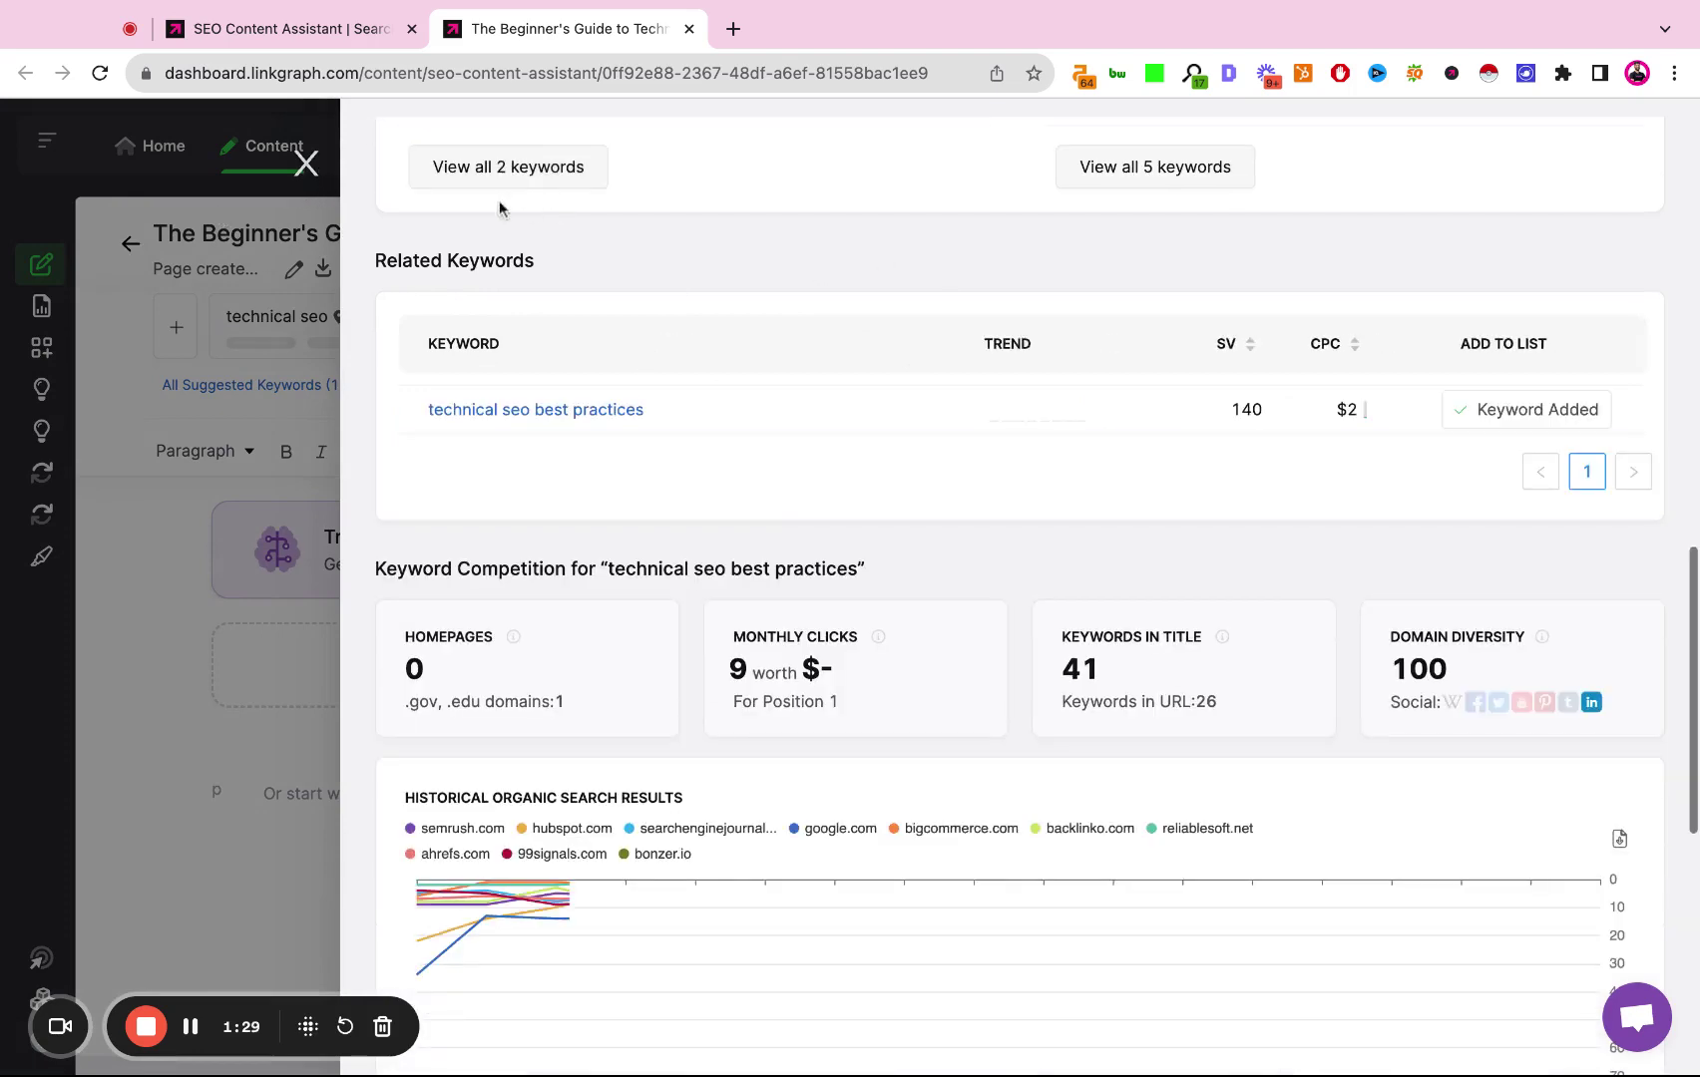
pyautogui.scroll(-5, 990, 512)
pyautogui.scroll(7, 990, 514)
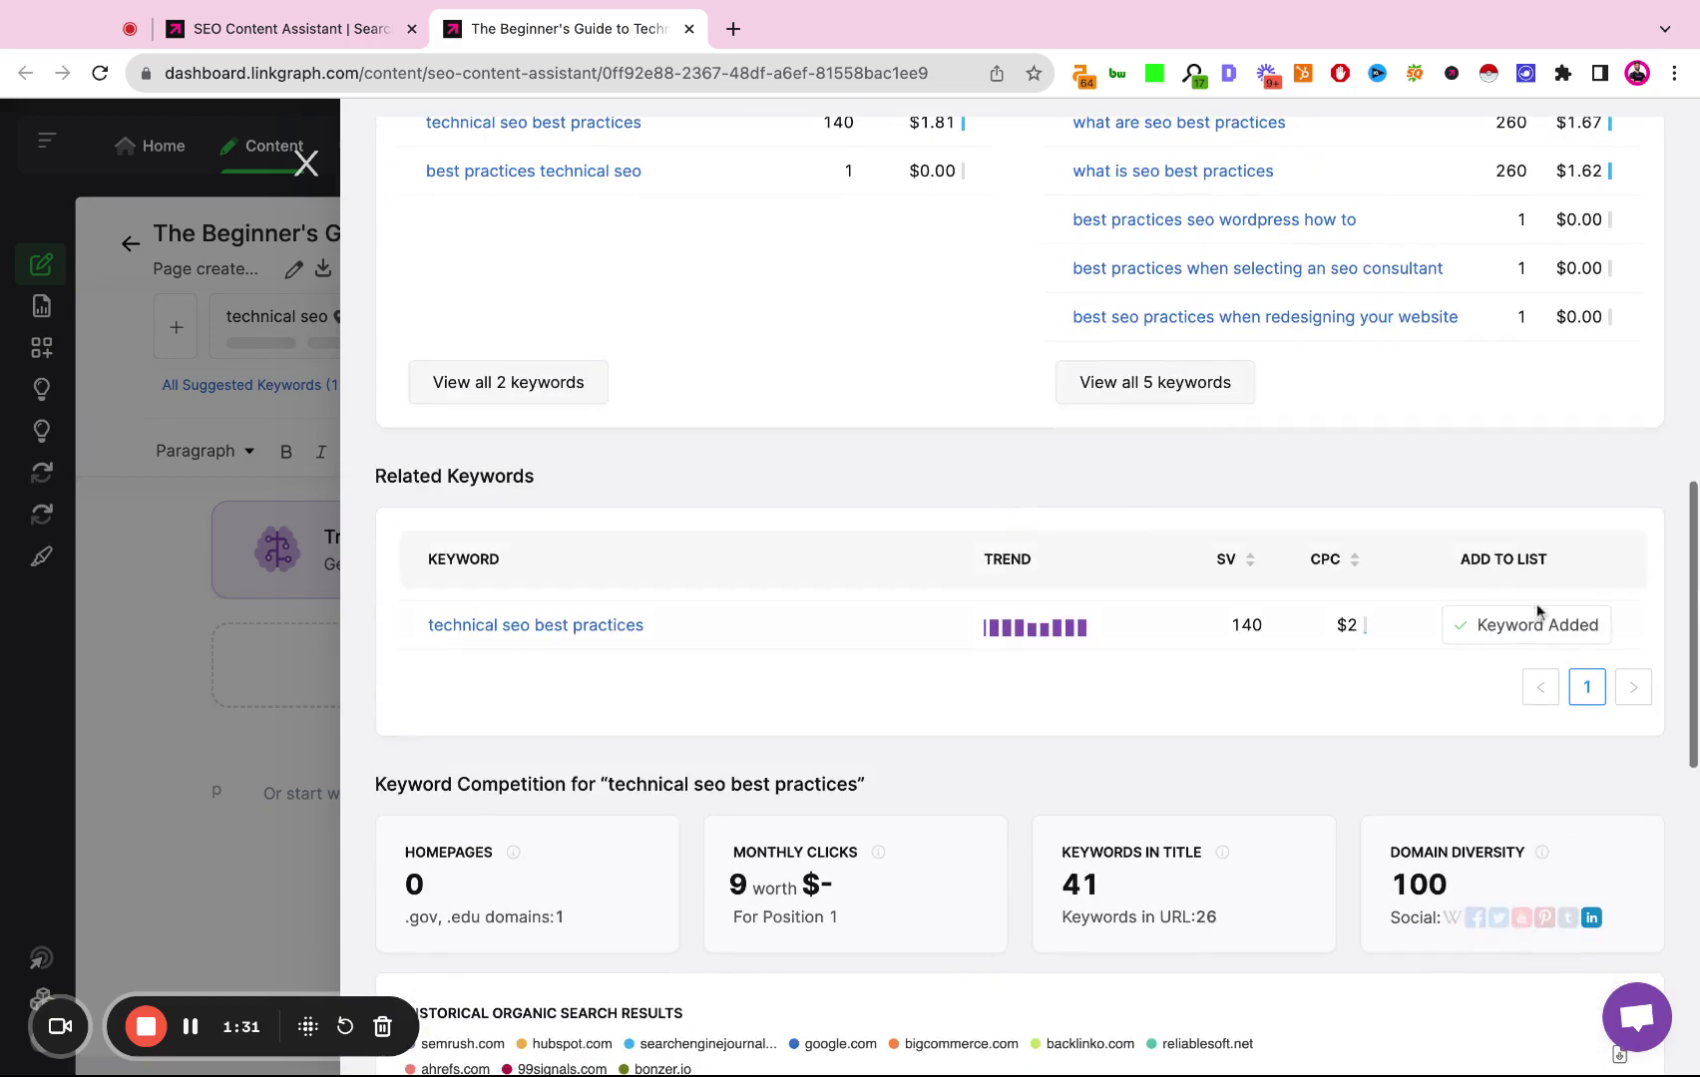
pyautogui.scroll(15, 1534, 636)
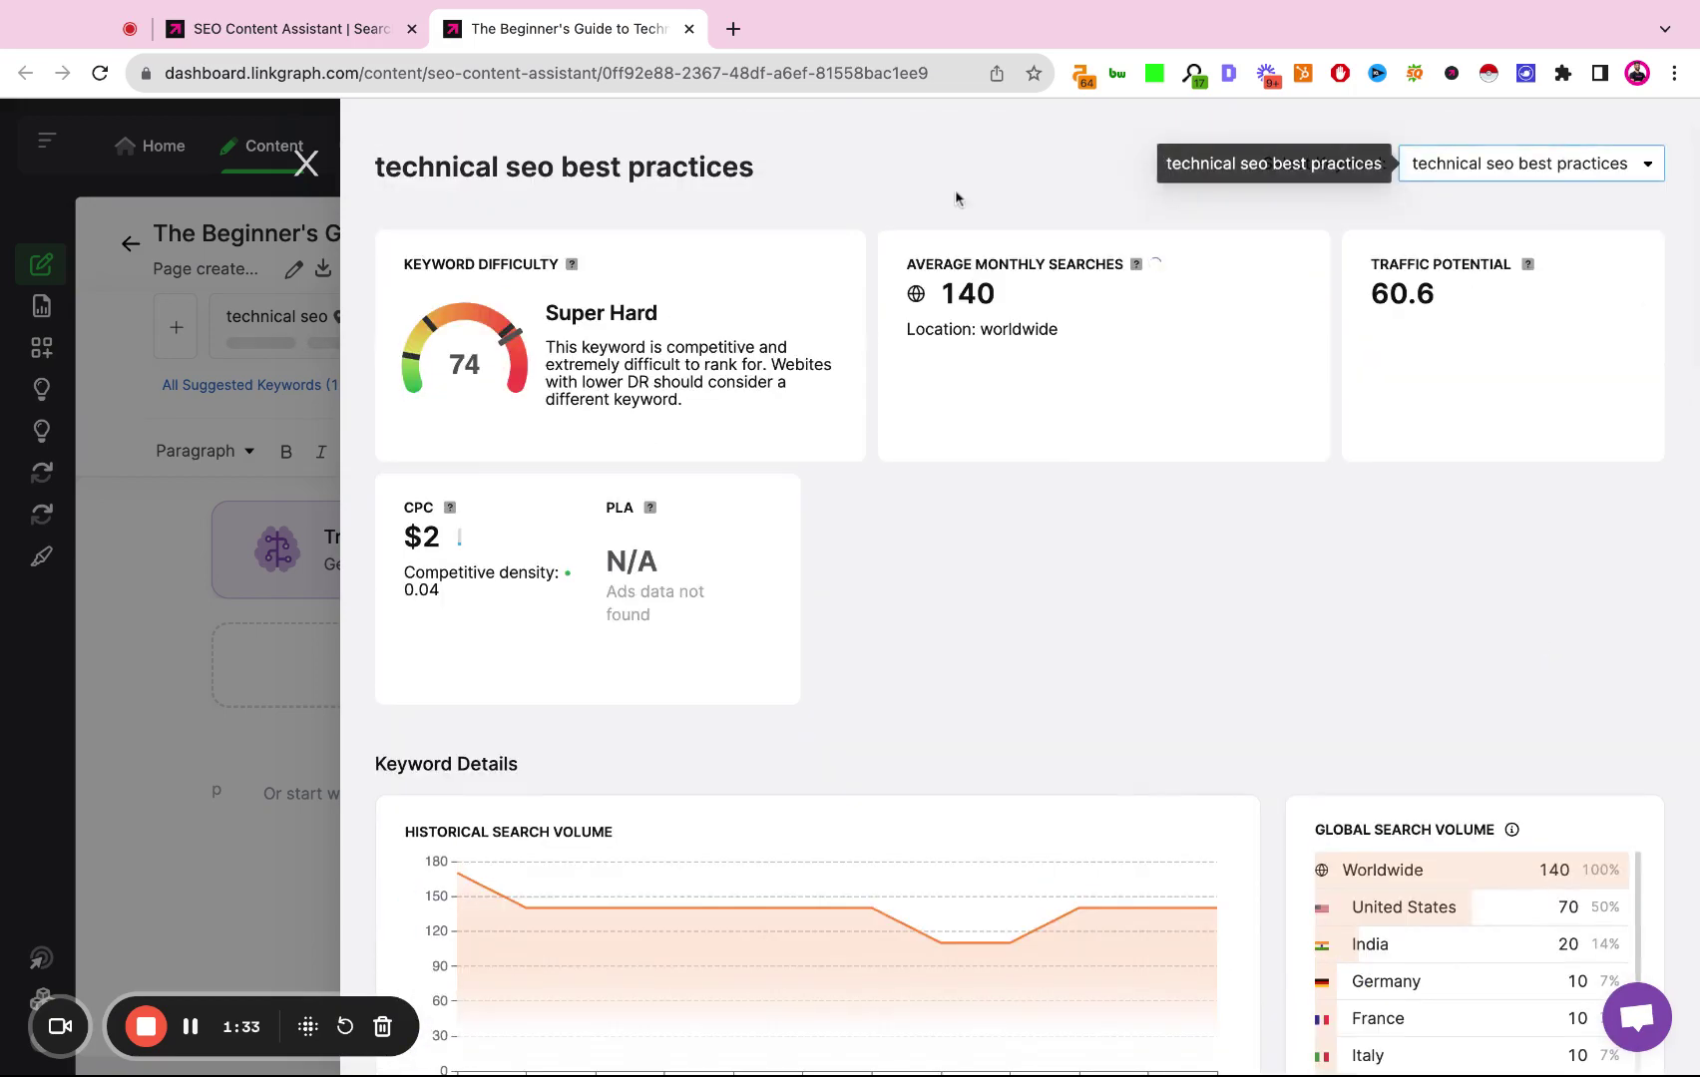
pyautogui.click(306, 163)
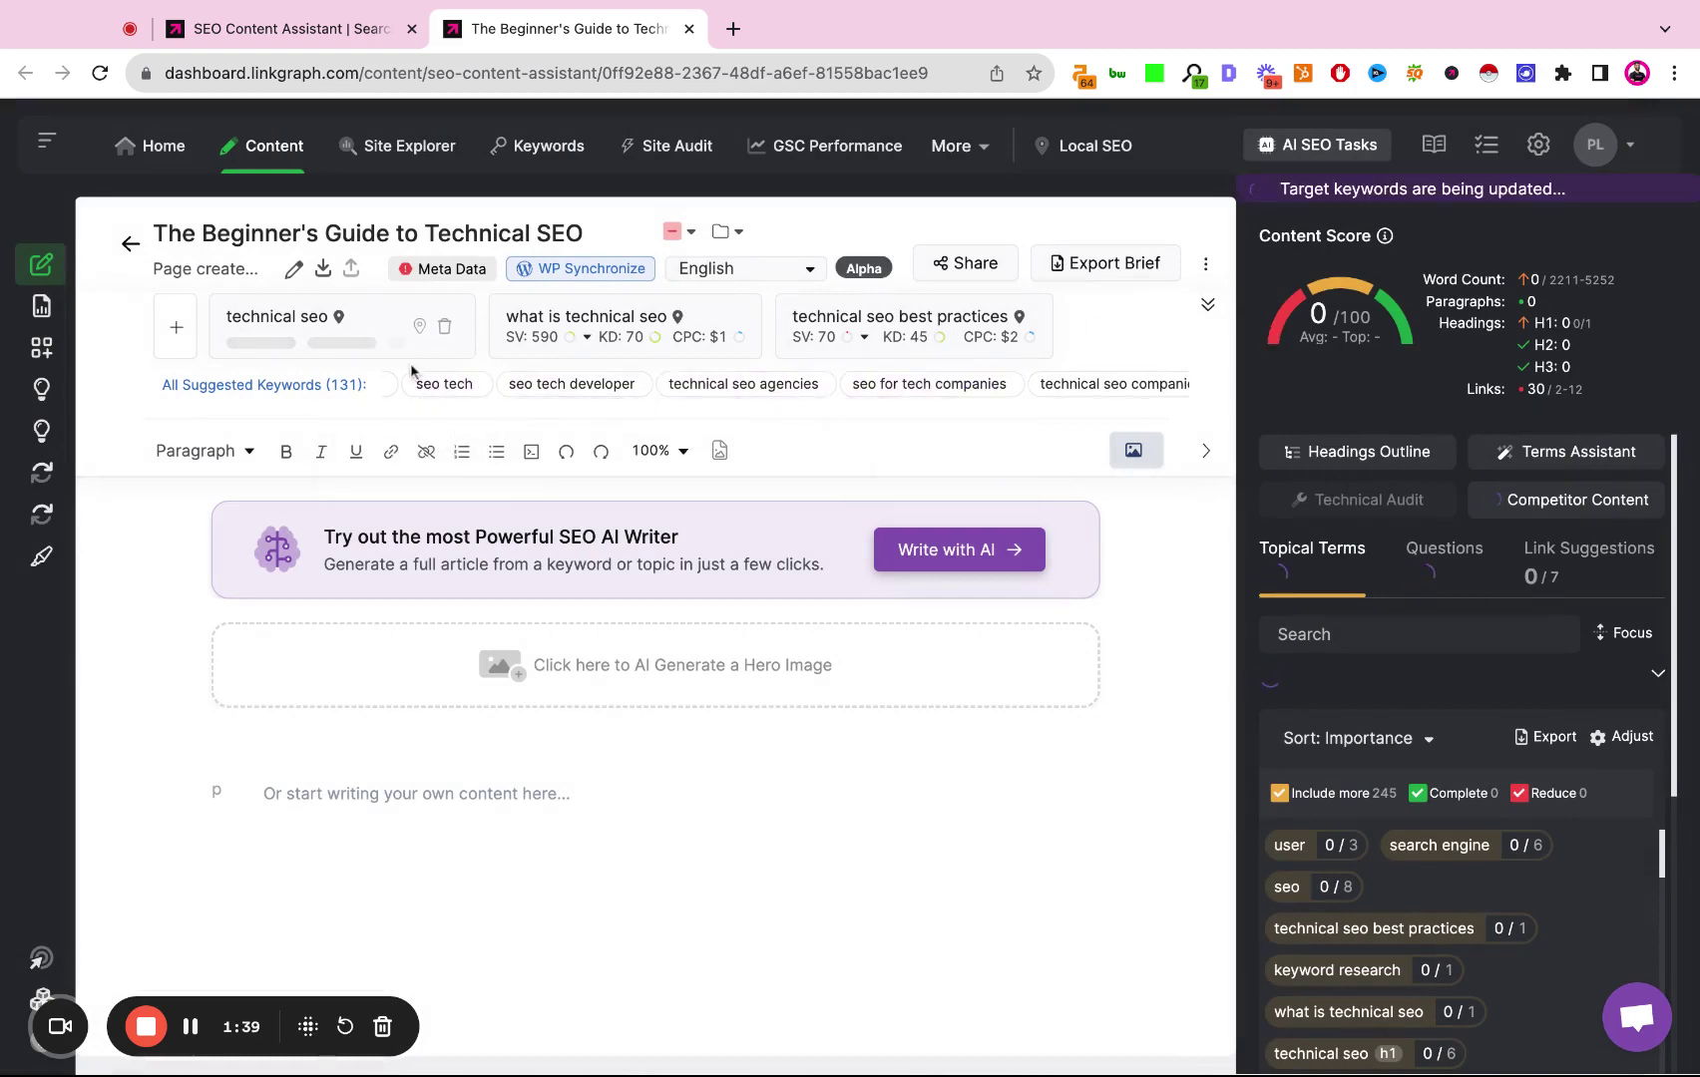
pyautogui.scroll(-2, 898, 695)
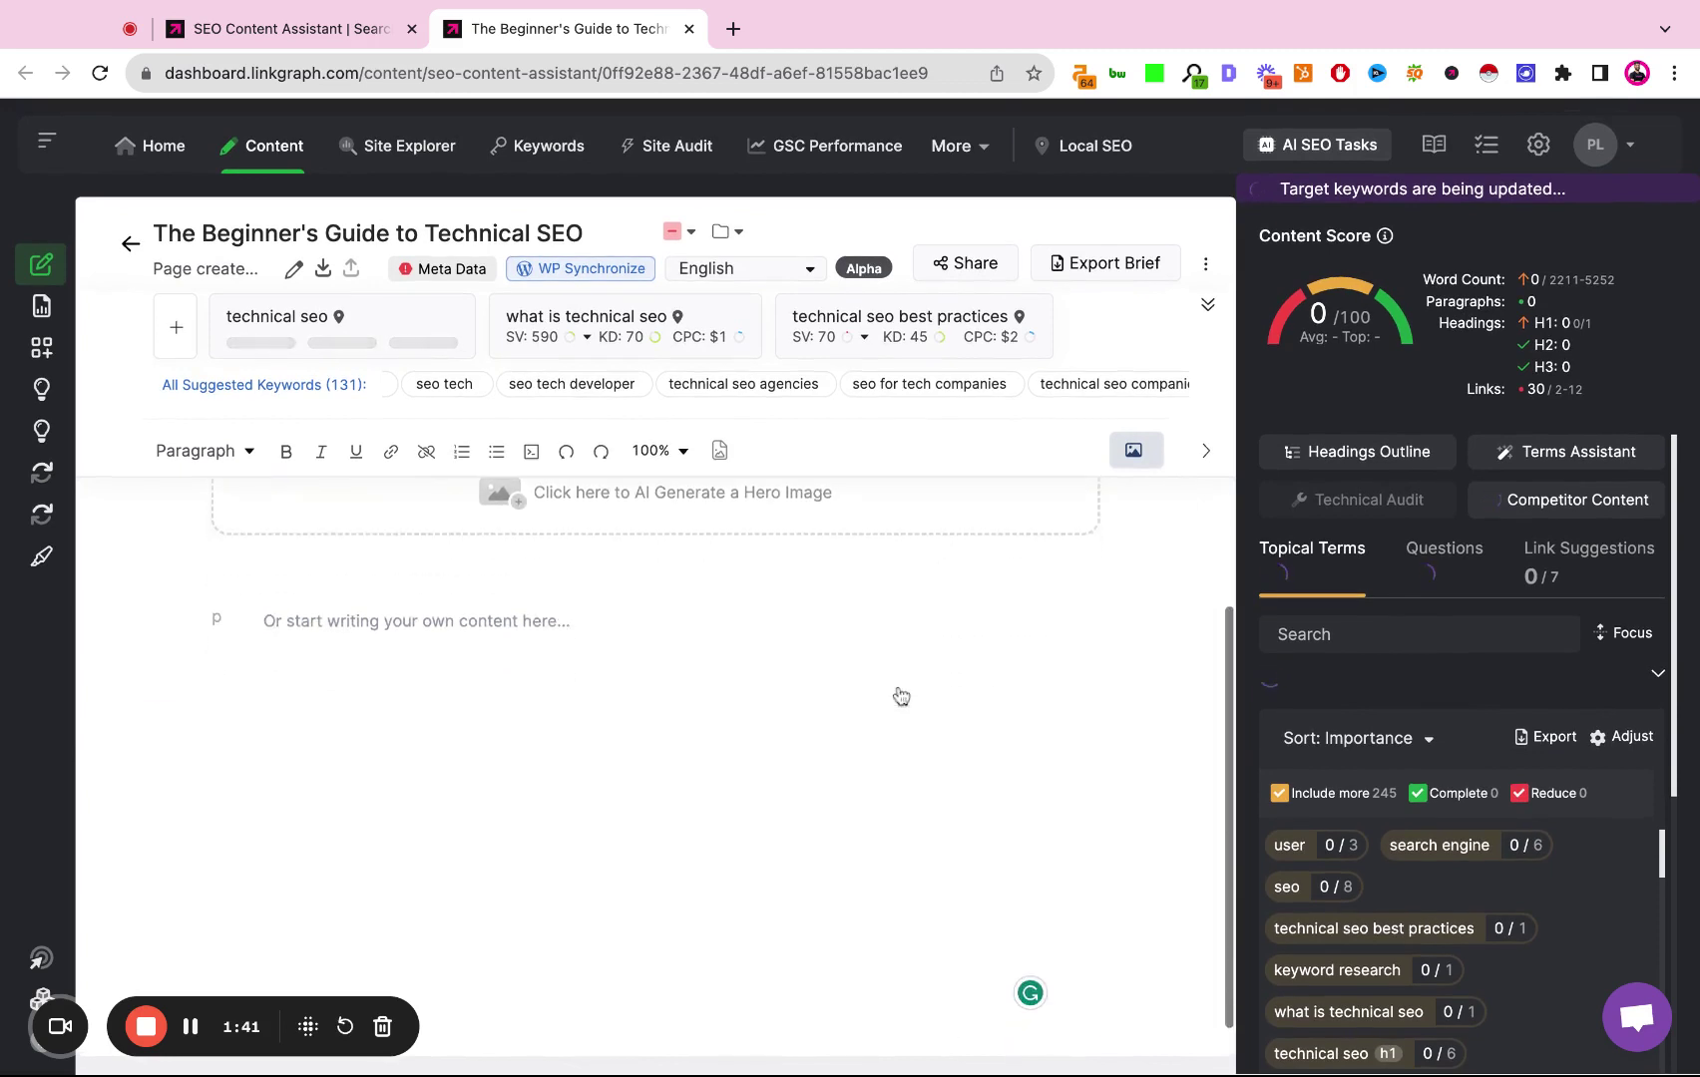
pyautogui.scroll(2, 897, 696)
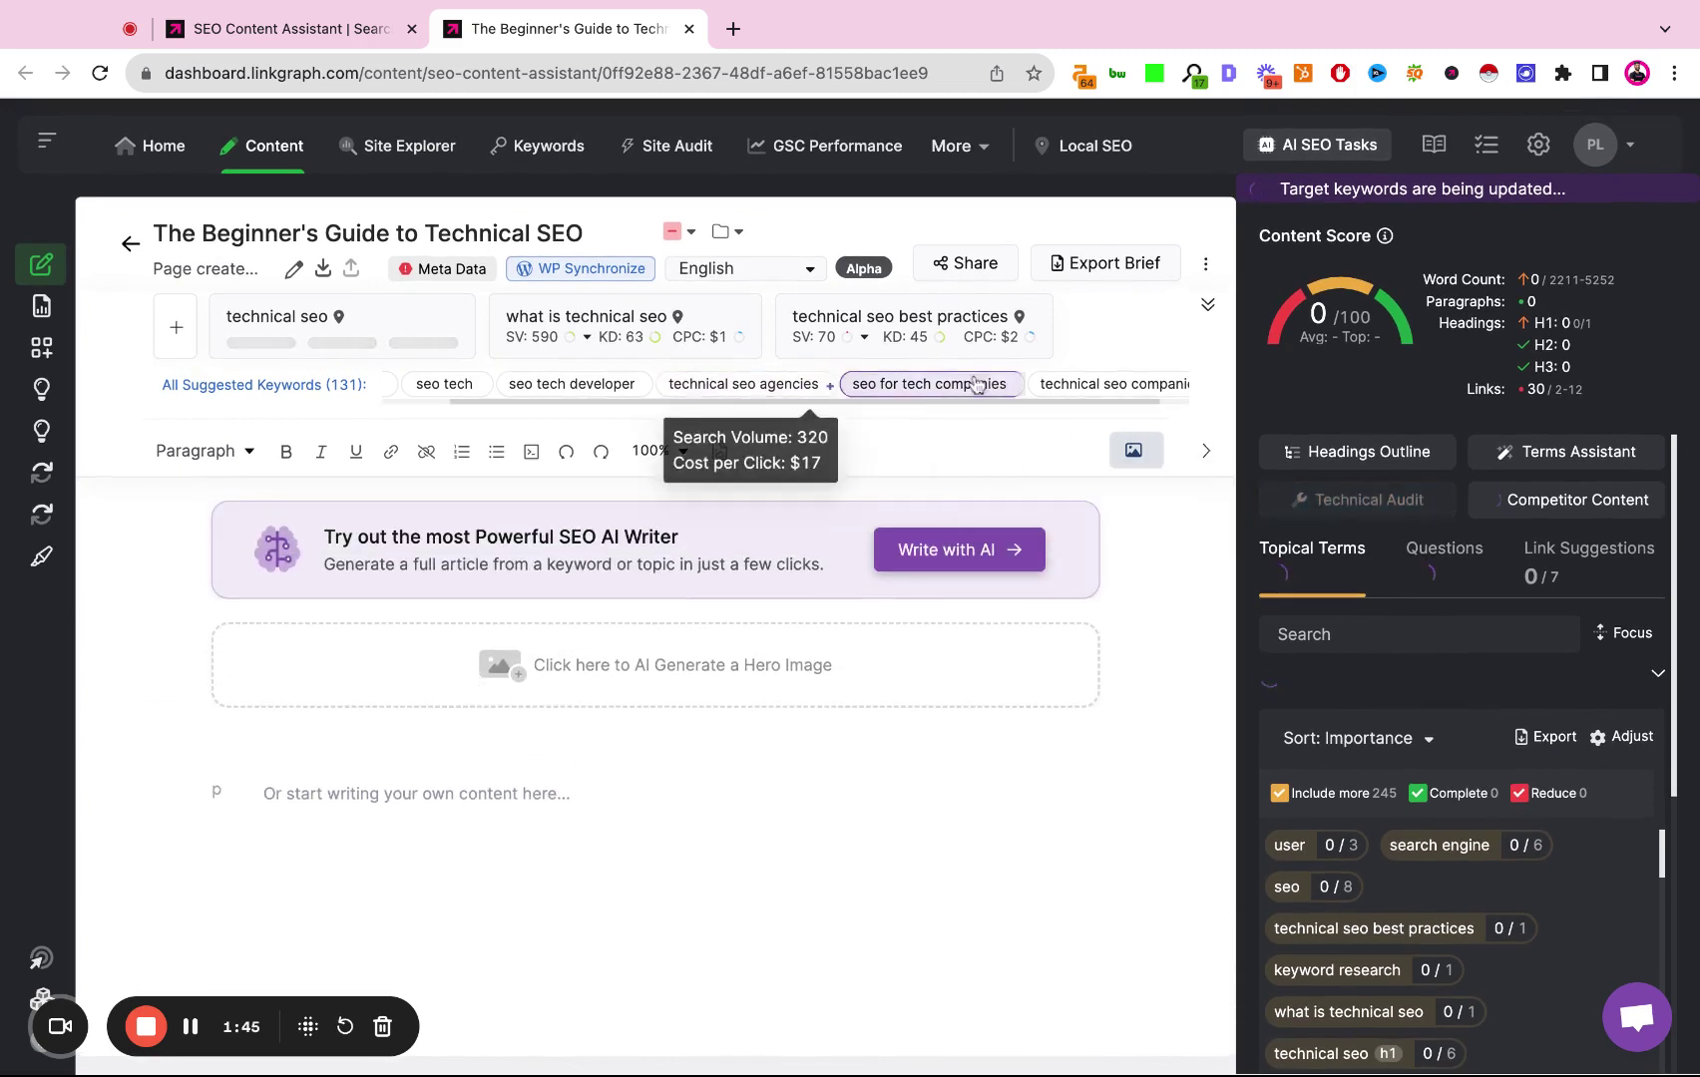
# Show the Headings Outline for 'what is technical seo' and compare the yoast, bigcommerce and semrush results
pyautogui.click(1327, 456)
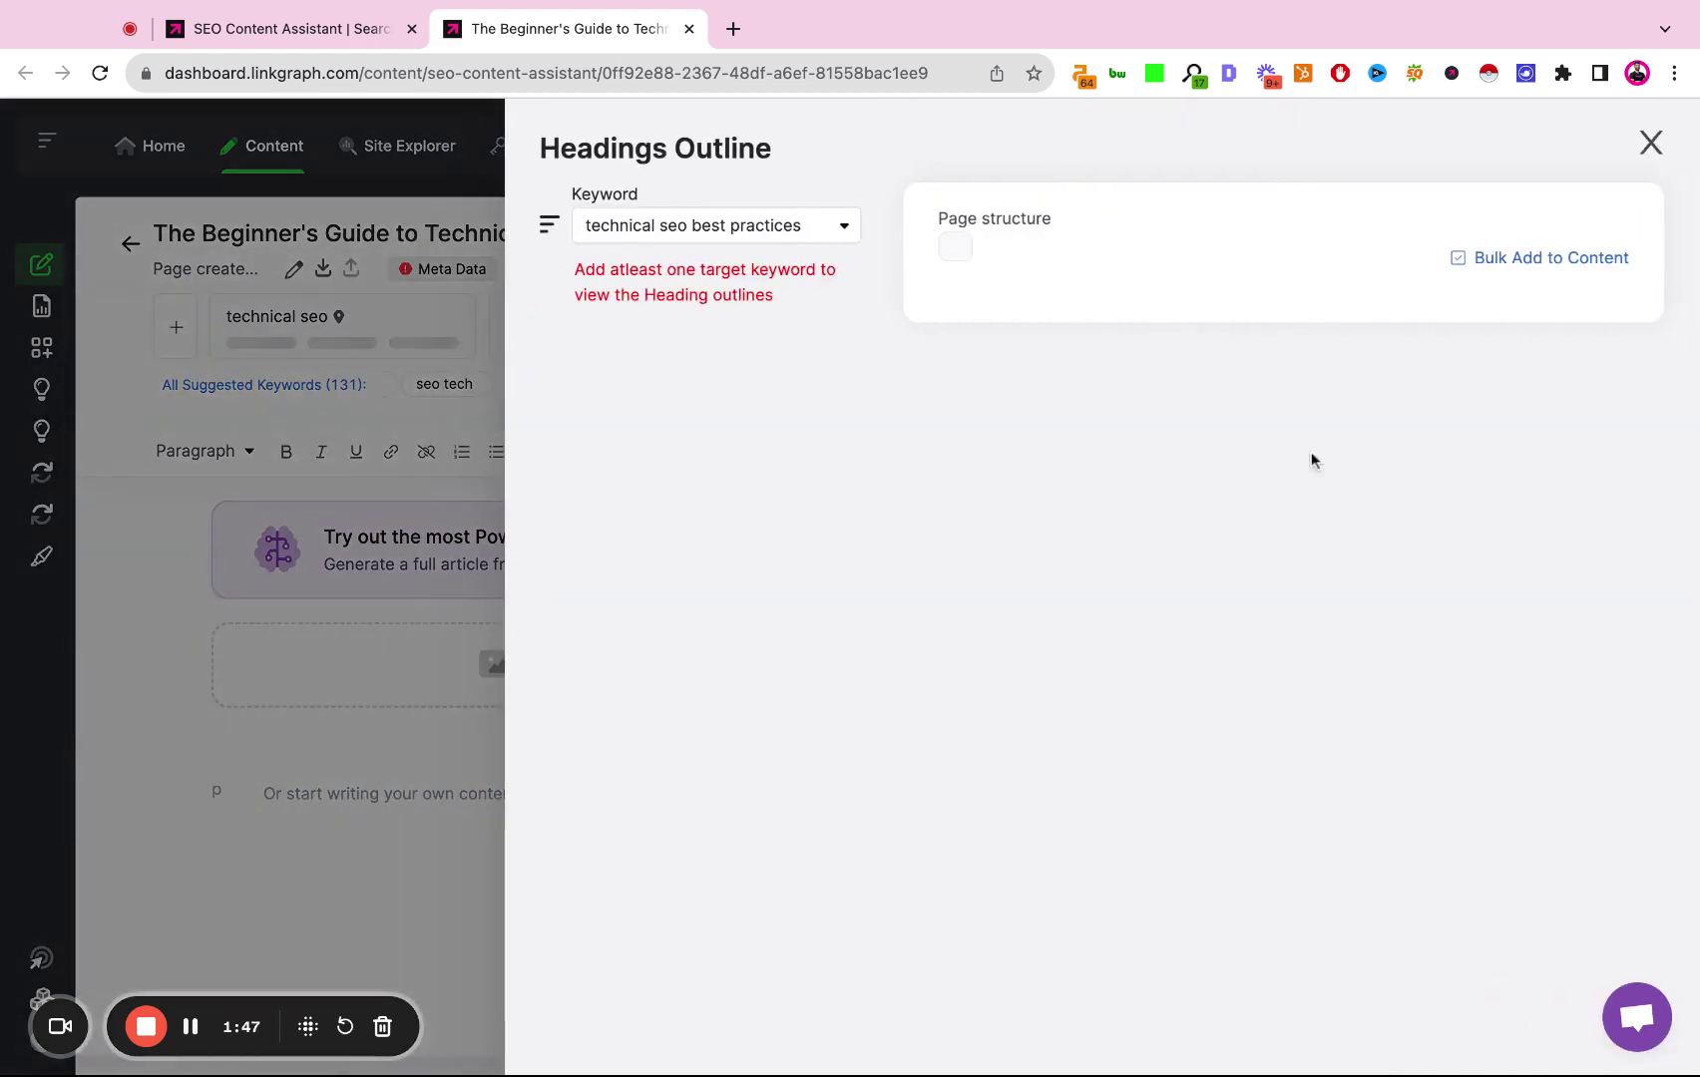
pyautogui.click(820, 237)
pyautogui.click(770, 311)
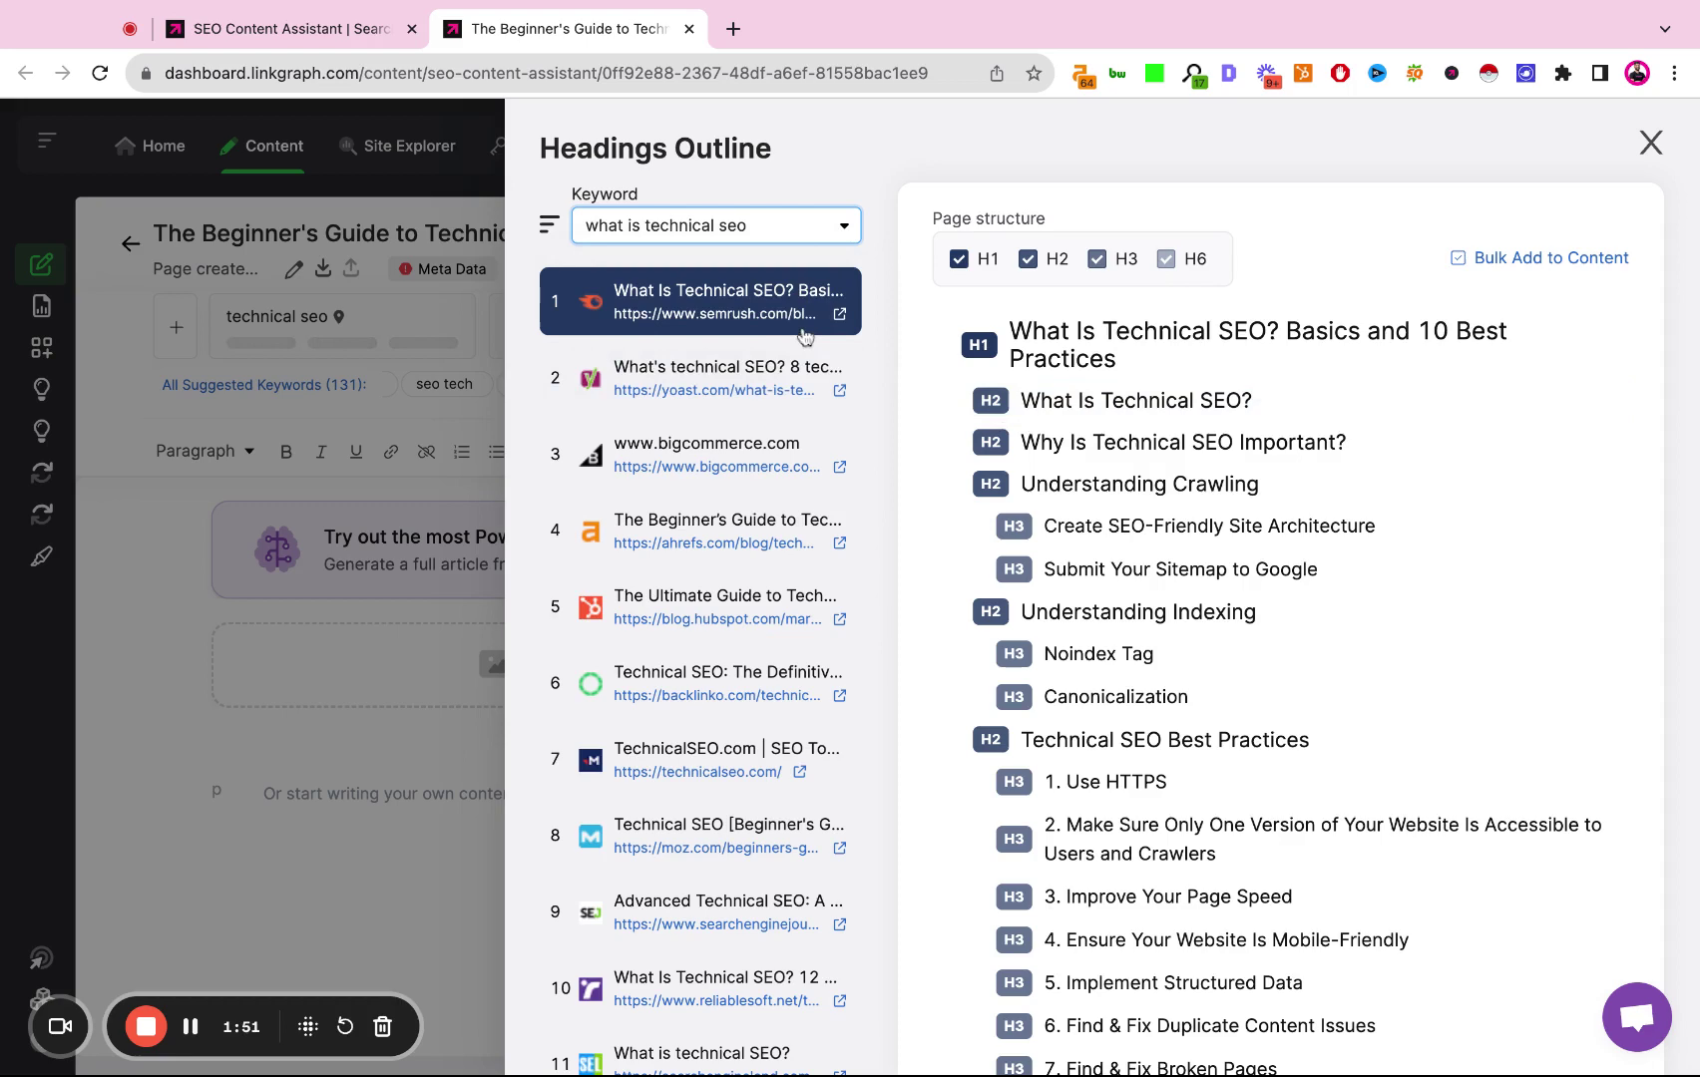
pyautogui.click(738, 395)
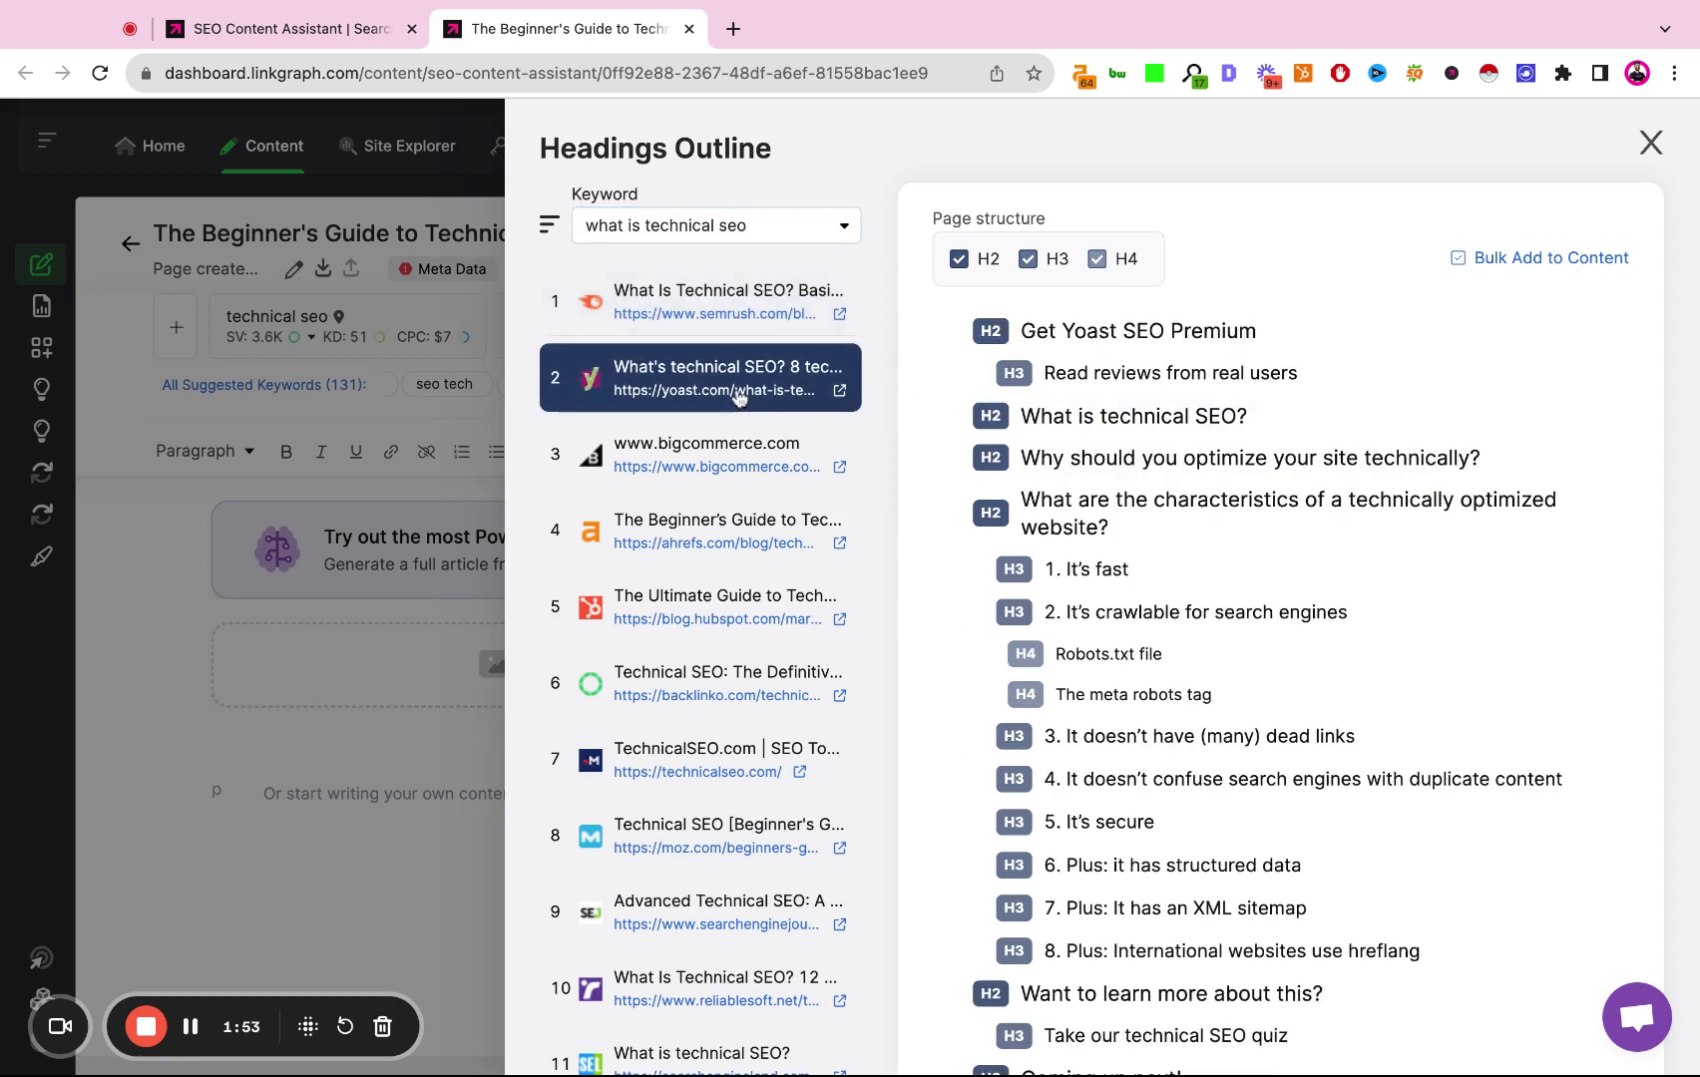
pyautogui.click(731, 445)
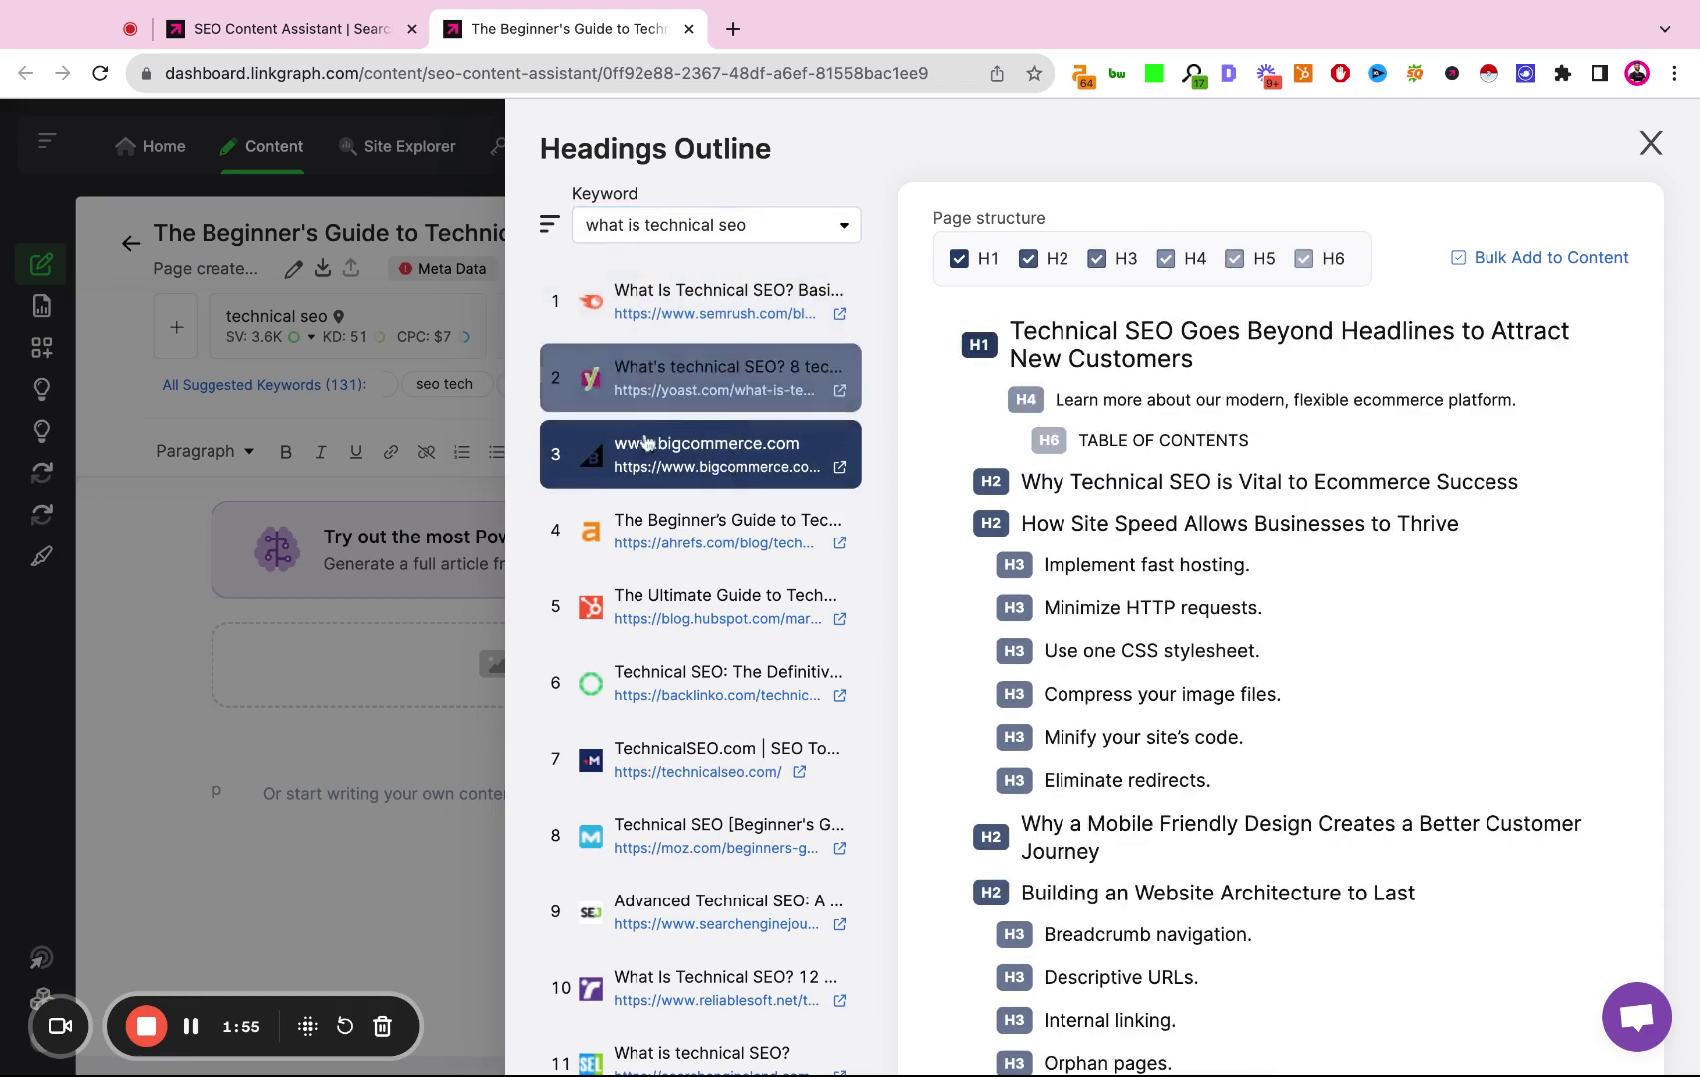
pyautogui.click(665, 292)
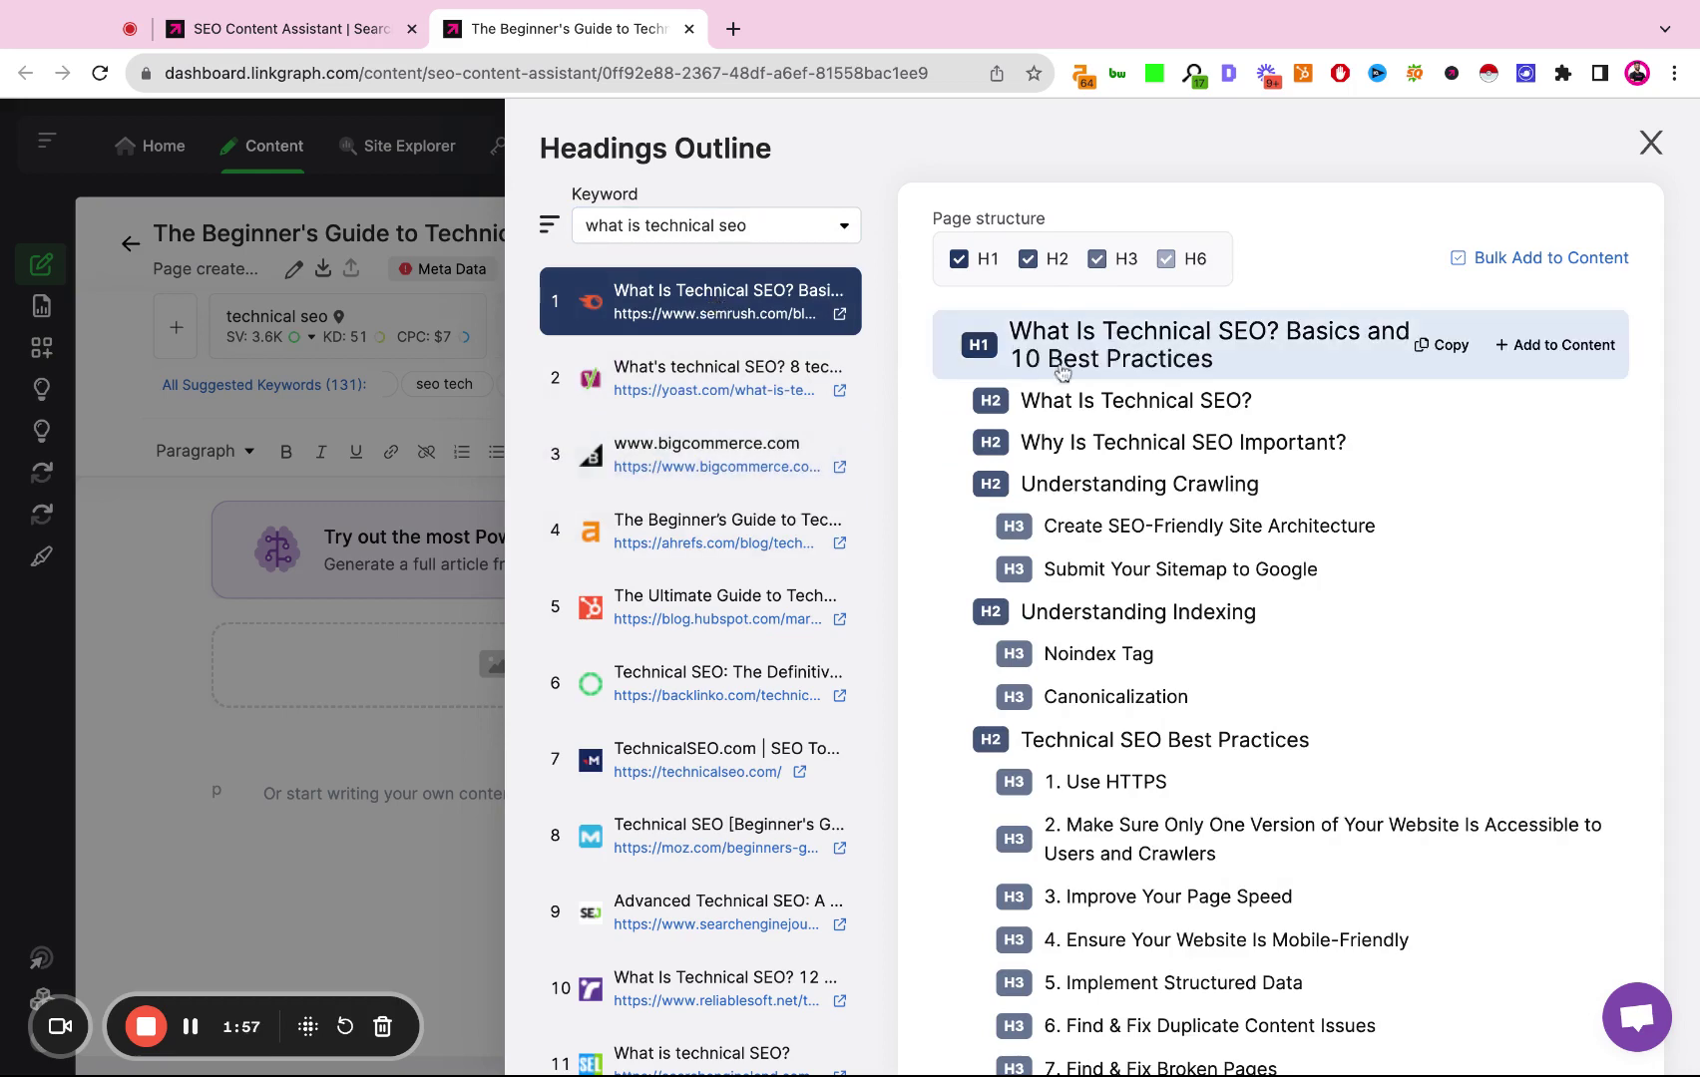
pyautogui.scroll(-1, 1062, 373)
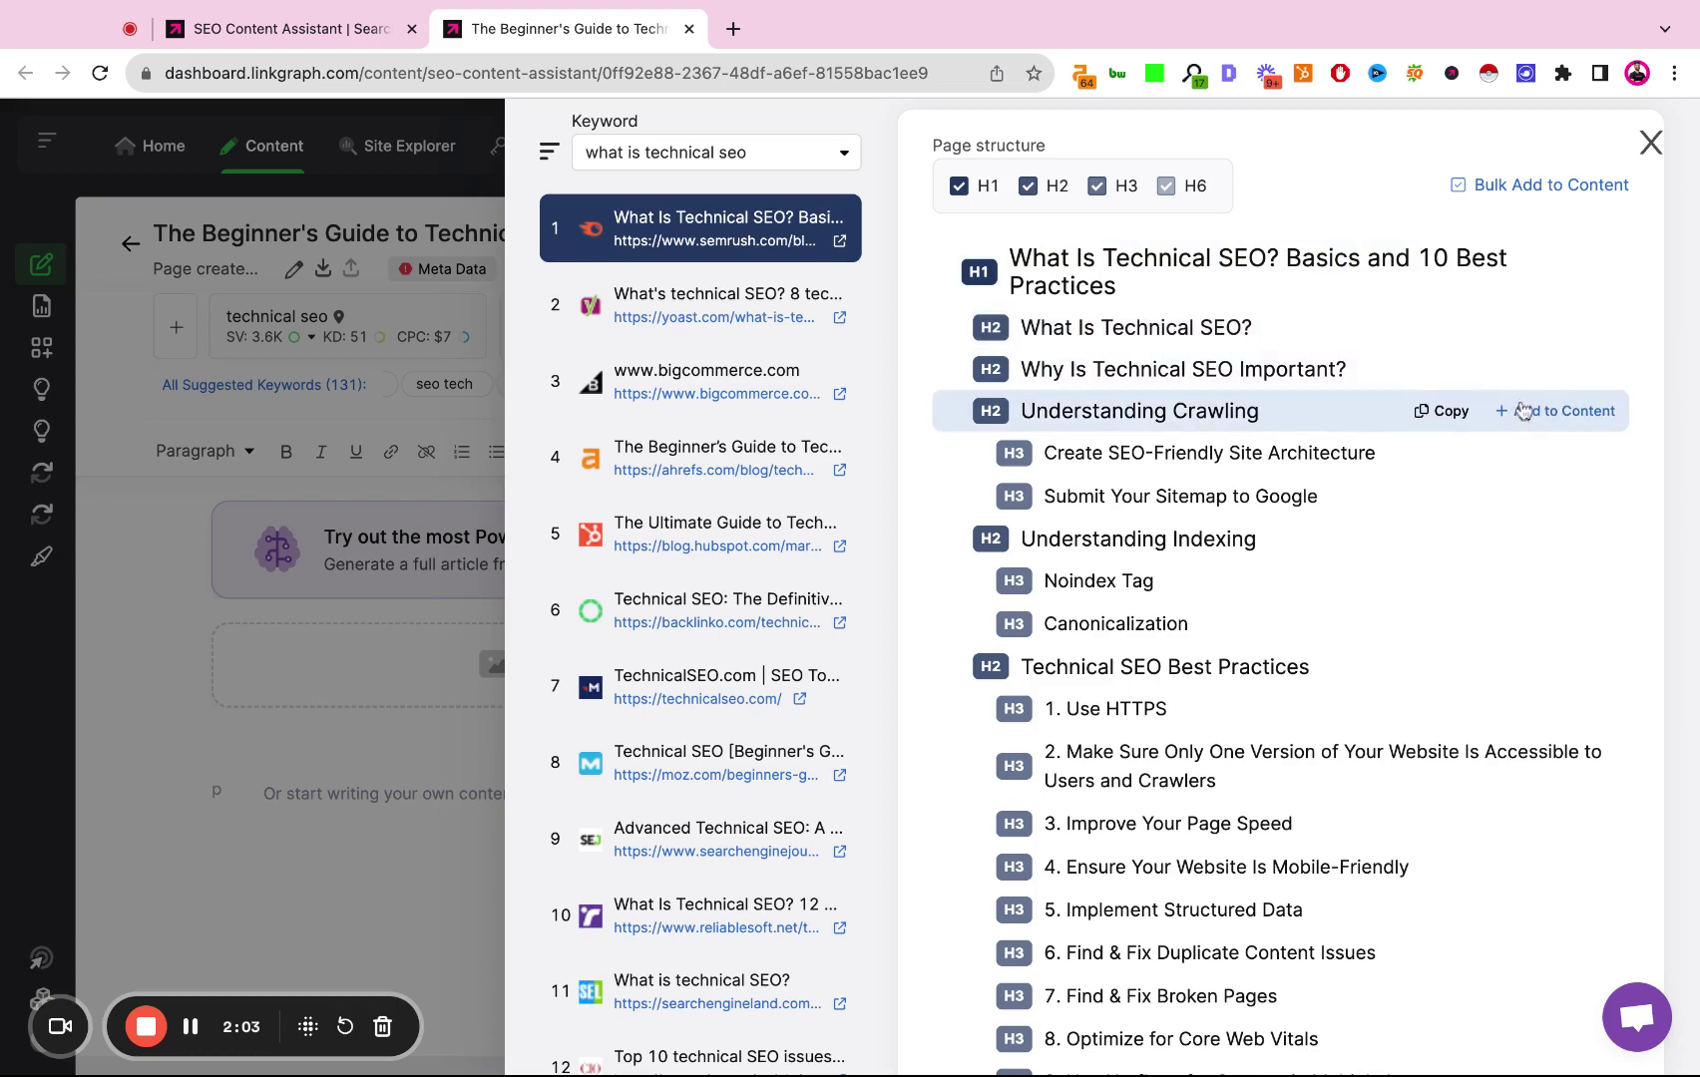
# Switch the semrush result to Bulk Add to Content and scroll through its headings
pyautogui.click(1463, 188)
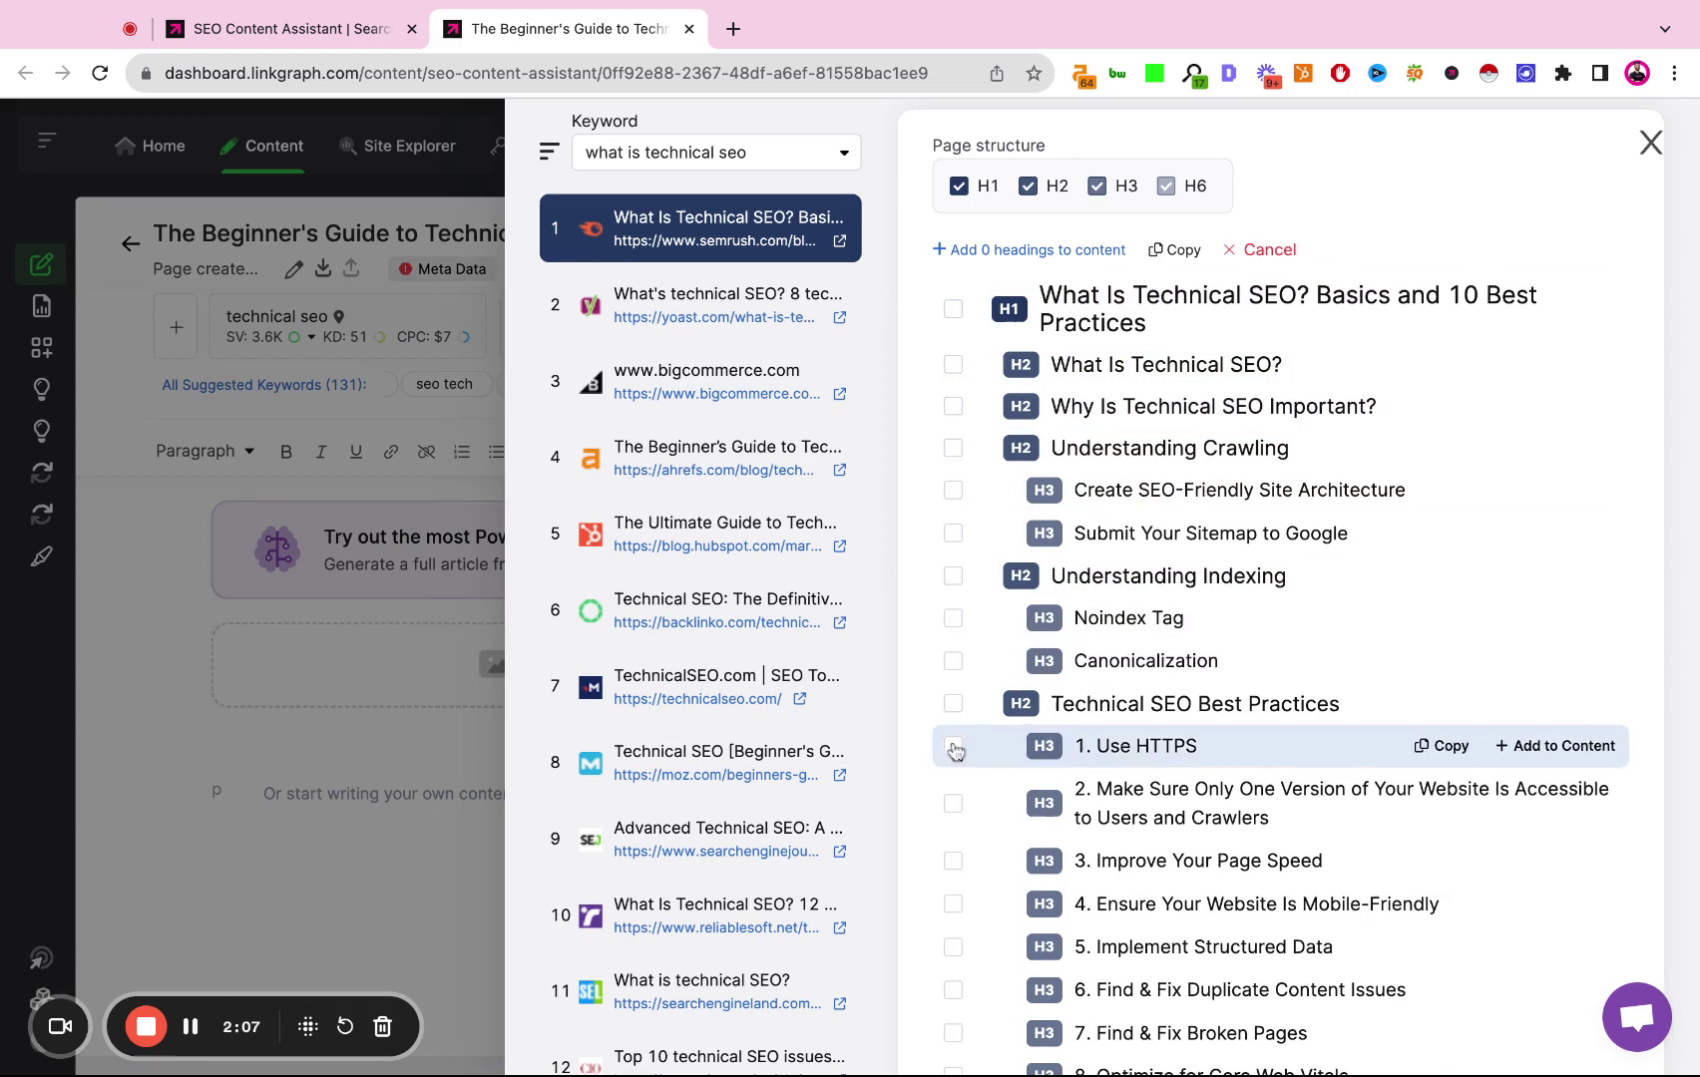
pyautogui.scroll(-5, 955, 768)
pyautogui.scroll(5, 960, 778)
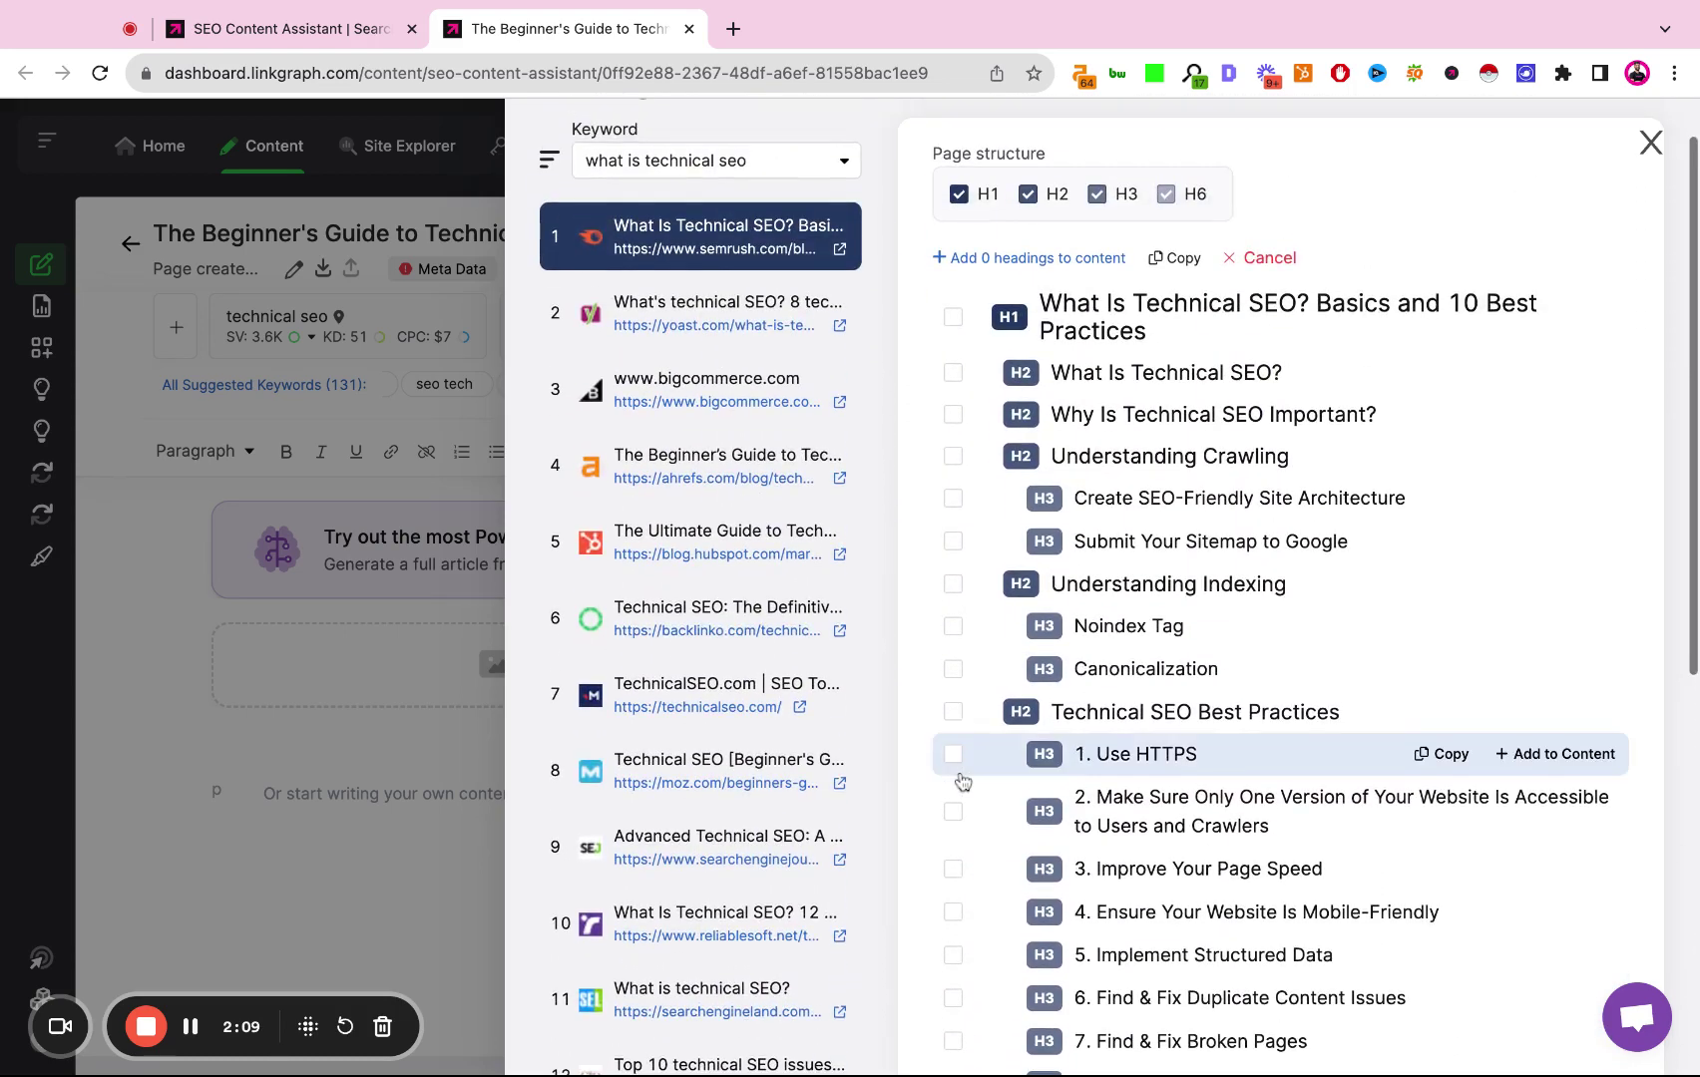
pyautogui.scroll(1, 962, 781)
pyautogui.scroll(-3, 959, 768)
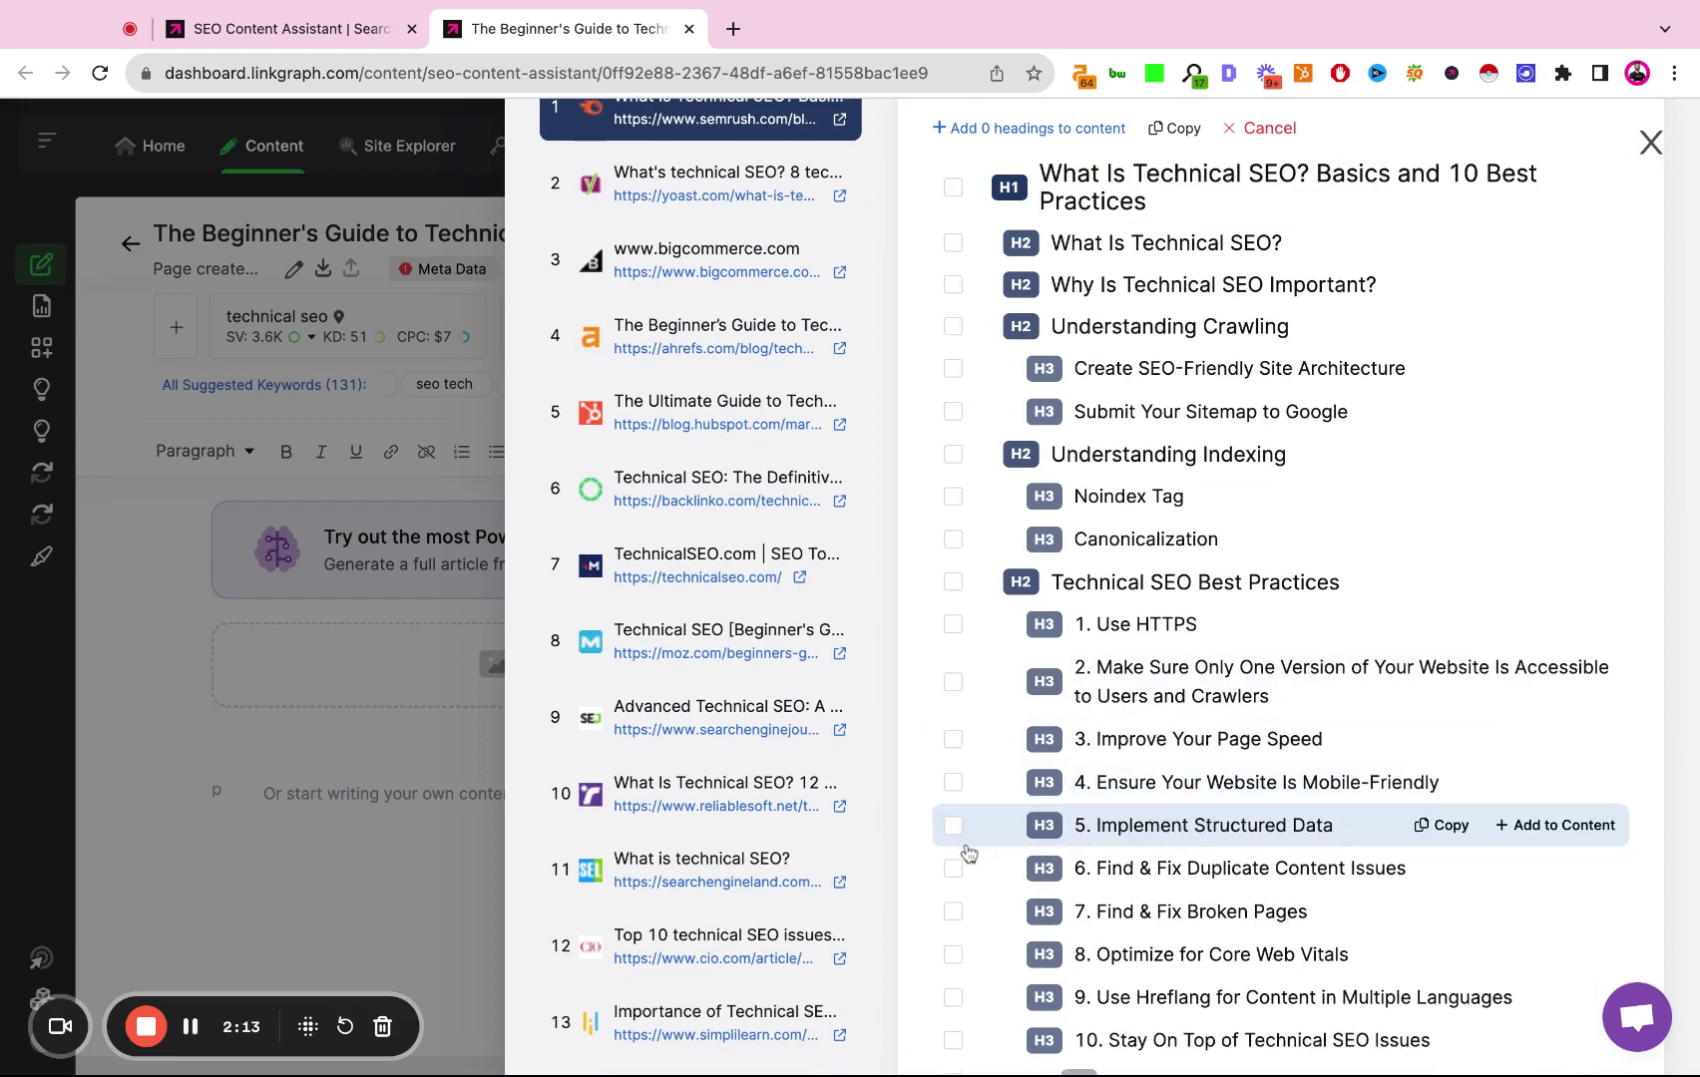
pyautogui.scroll(4, 968, 852)
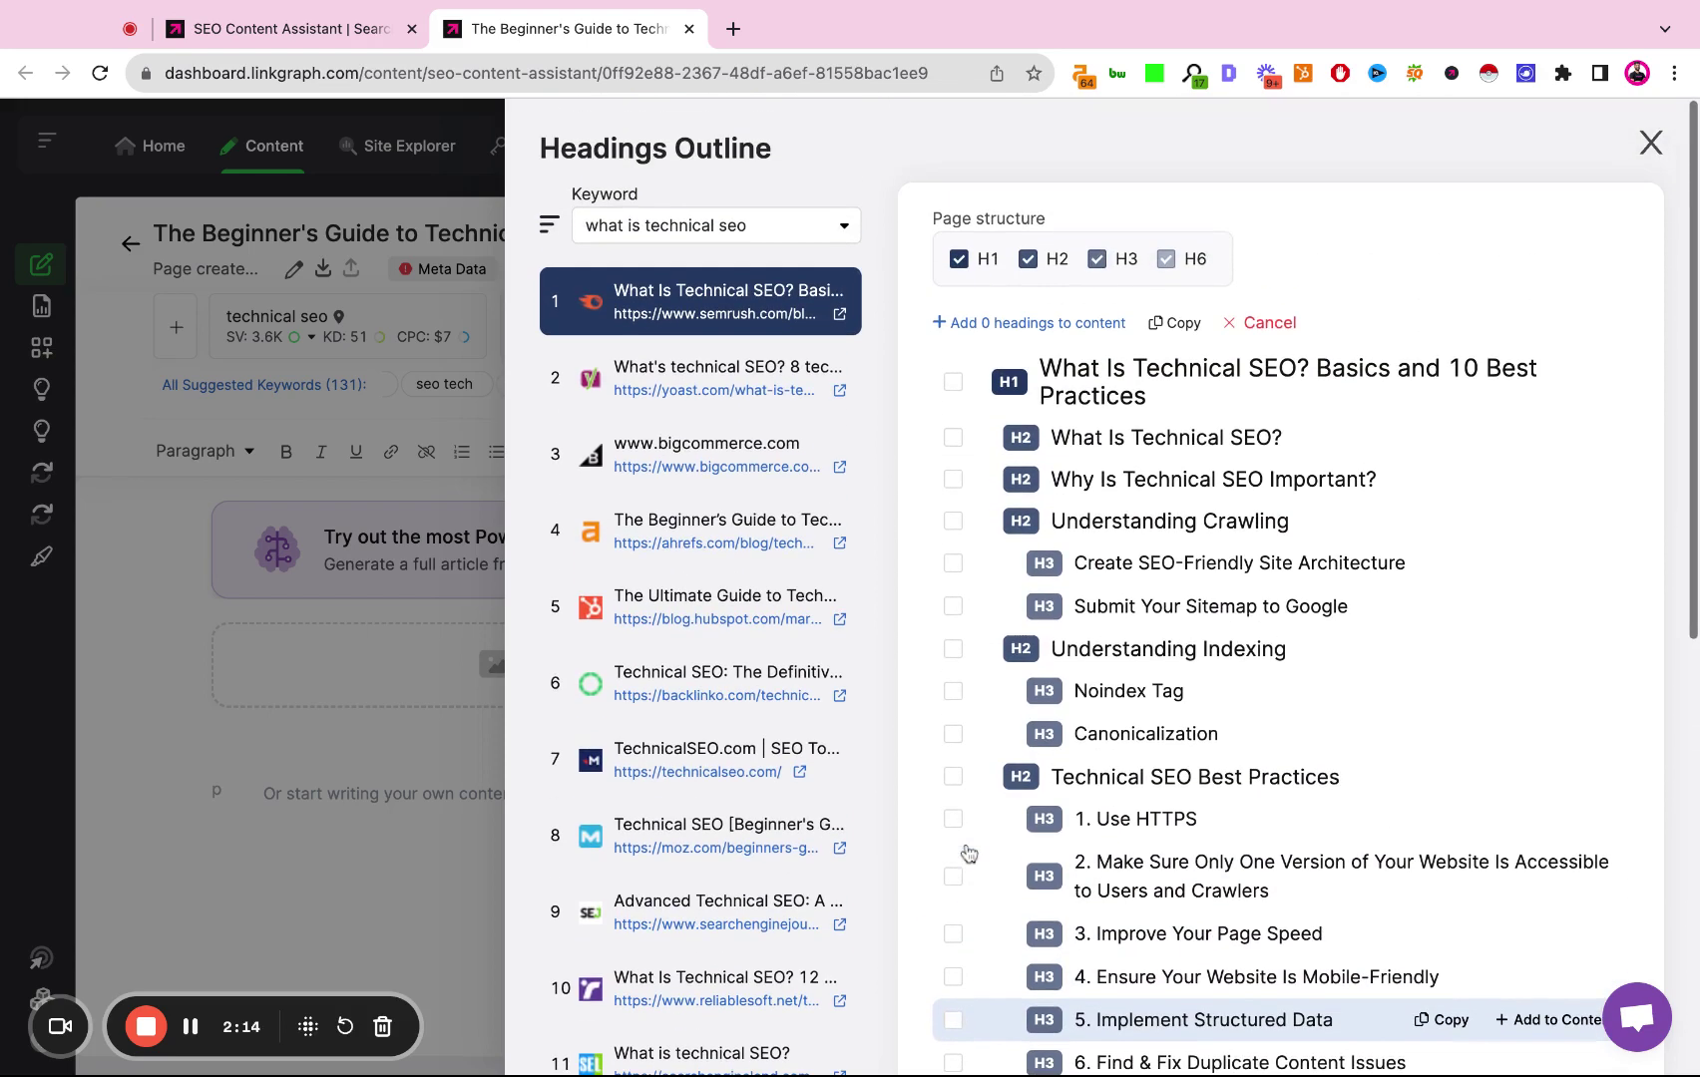
# Tick the Semrush headings from the H1 through Canonicalization, Technical SEO Best Practices and 1. Use HTTPS
pyautogui.click(952, 381)
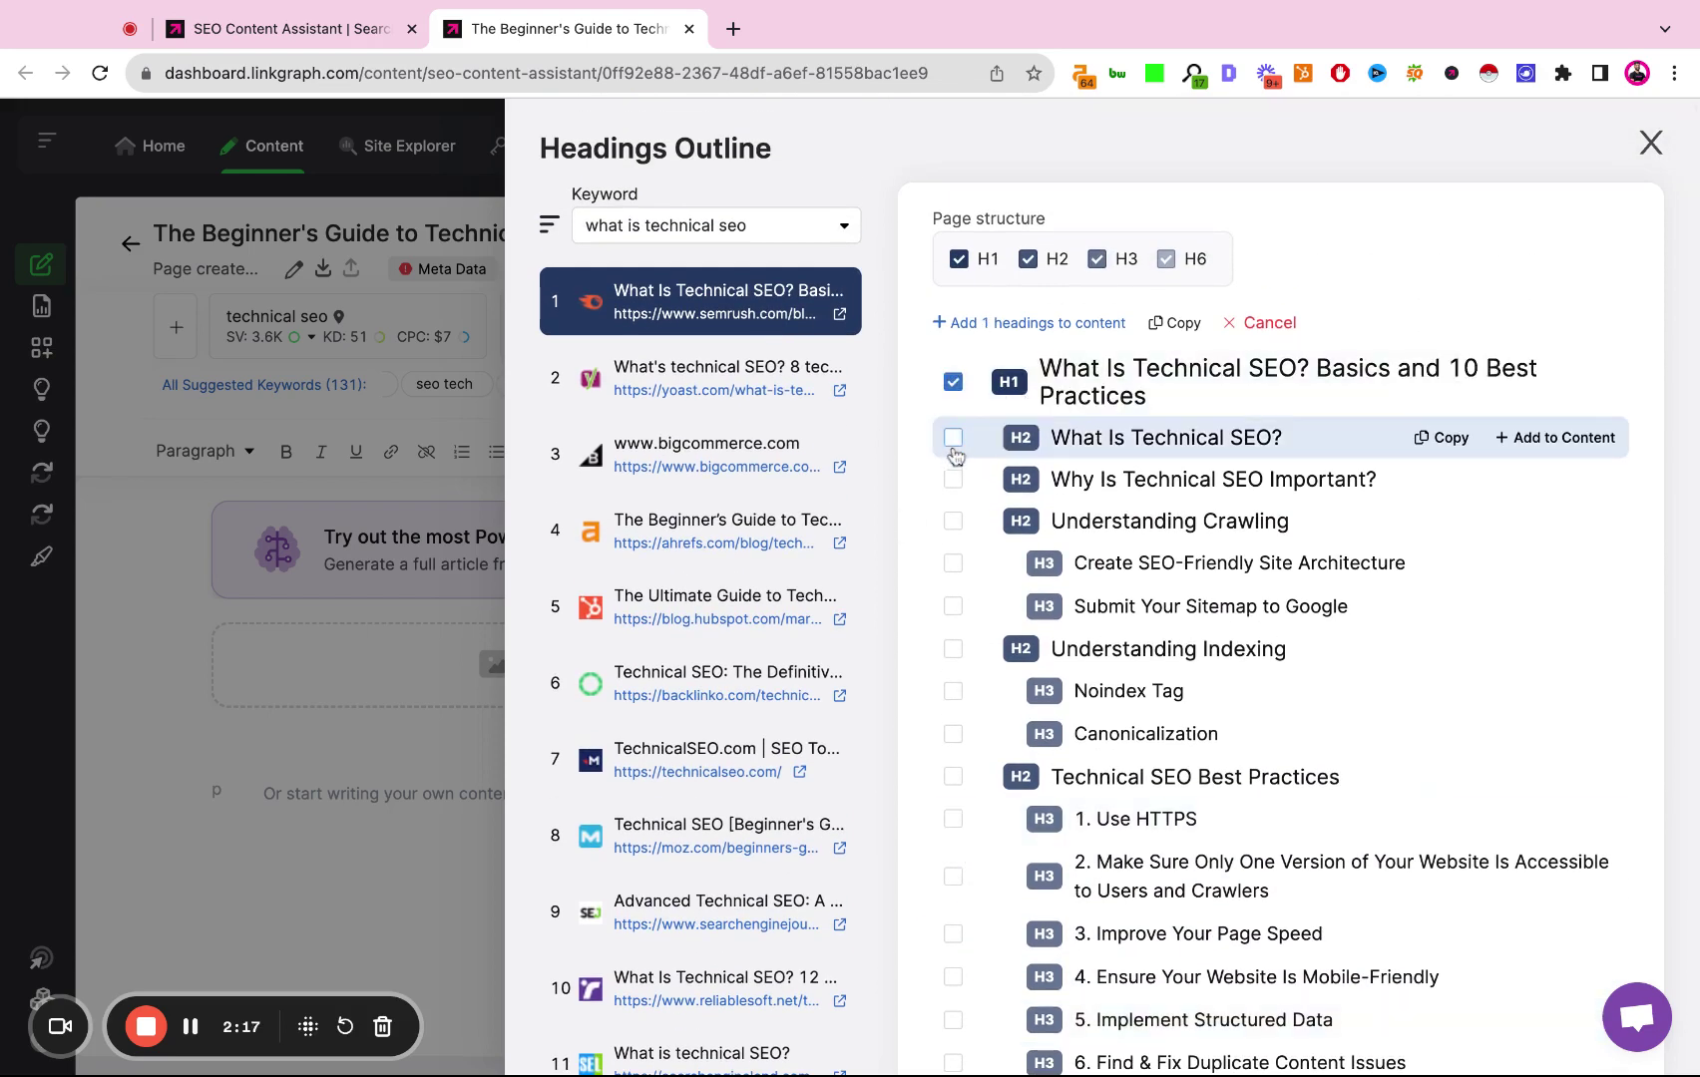
pyautogui.click(952, 437)
pyautogui.click(953, 479)
pyautogui.click(952, 520)
pyautogui.click(953, 563)
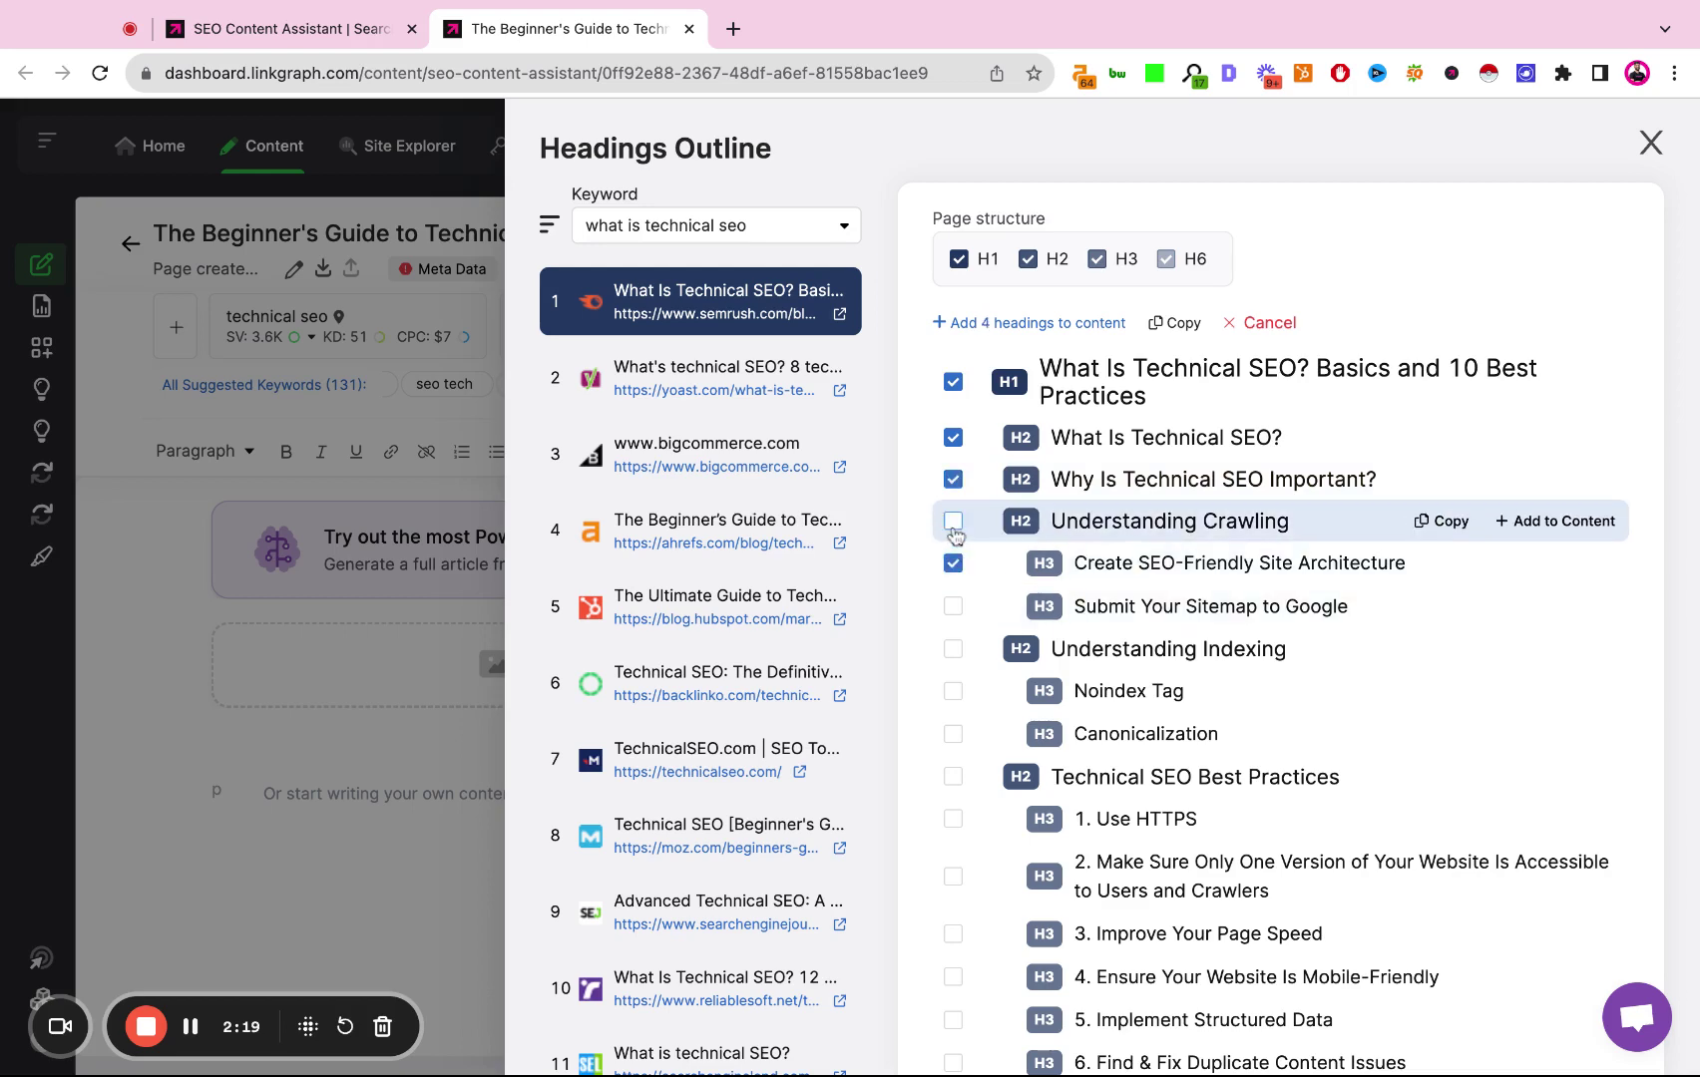
pyautogui.click(952, 606)
pyautogui.click(953, 648)
pyautogui.scroll(-2, 948, 644)
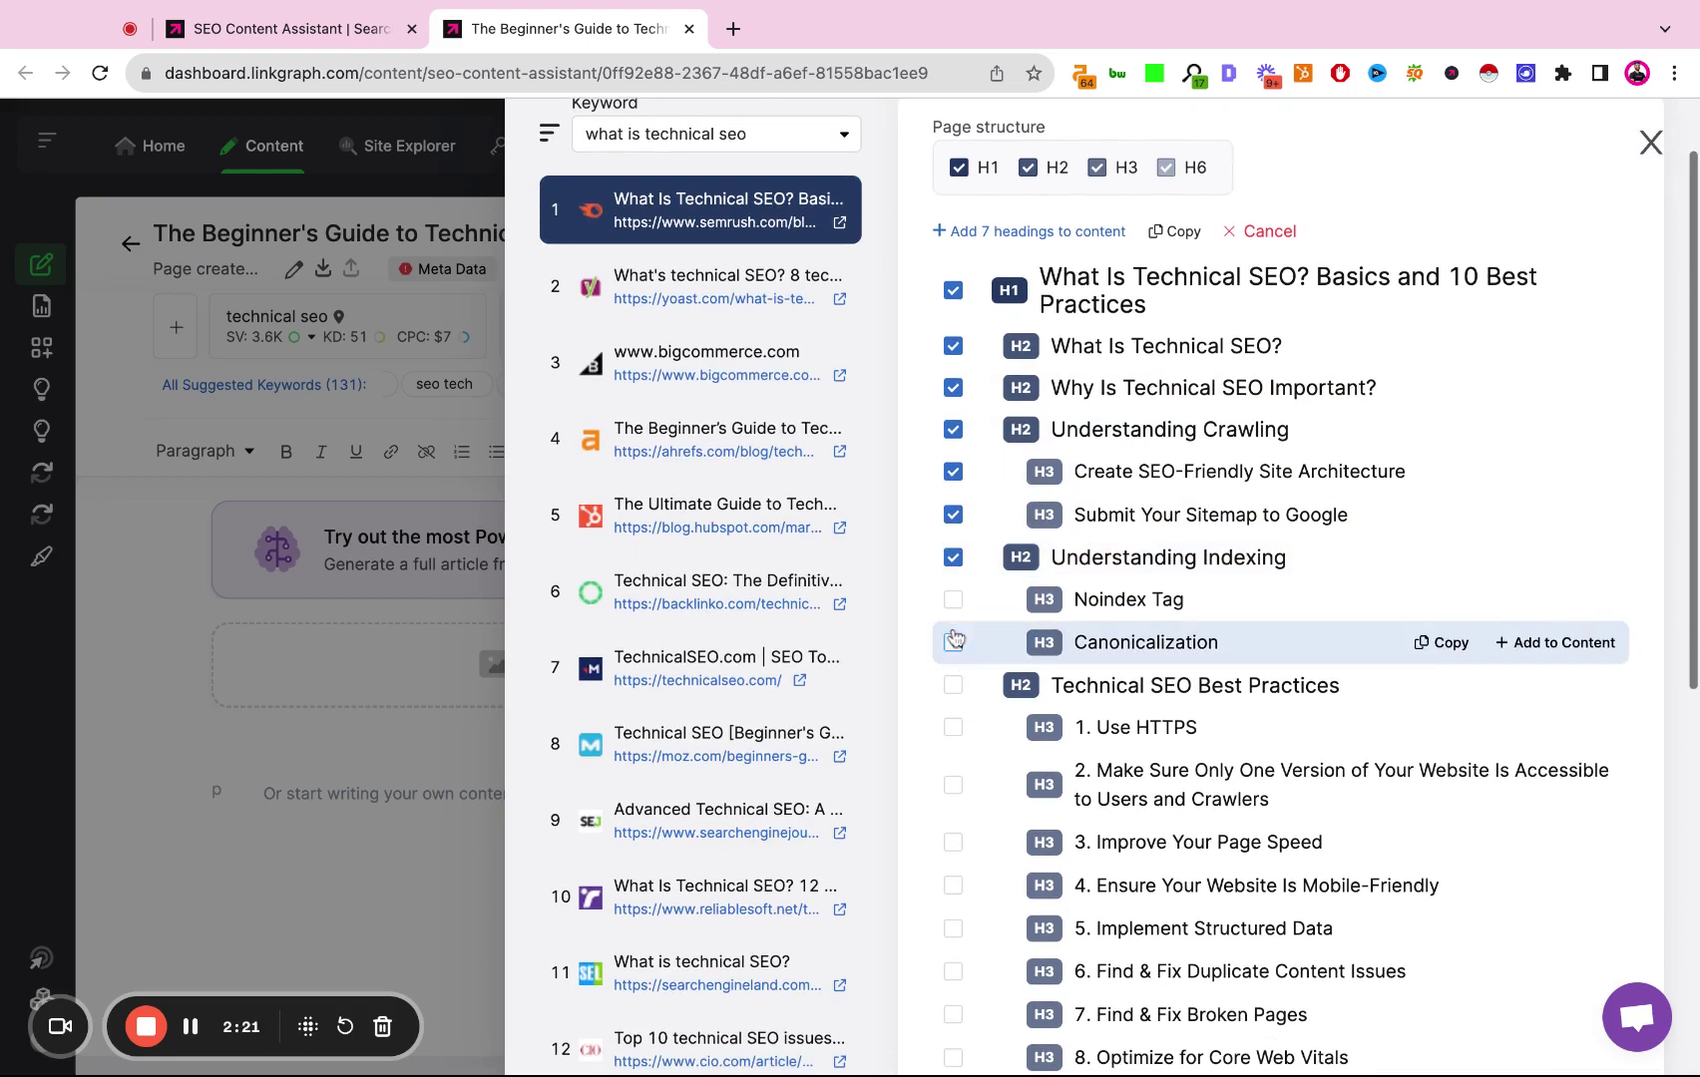
pyautogui.click(952, 598)
pyautogui.click(952, 644)
pyautogui.scroll(-1, 954, 639)
pyautogui.click(952, 616)
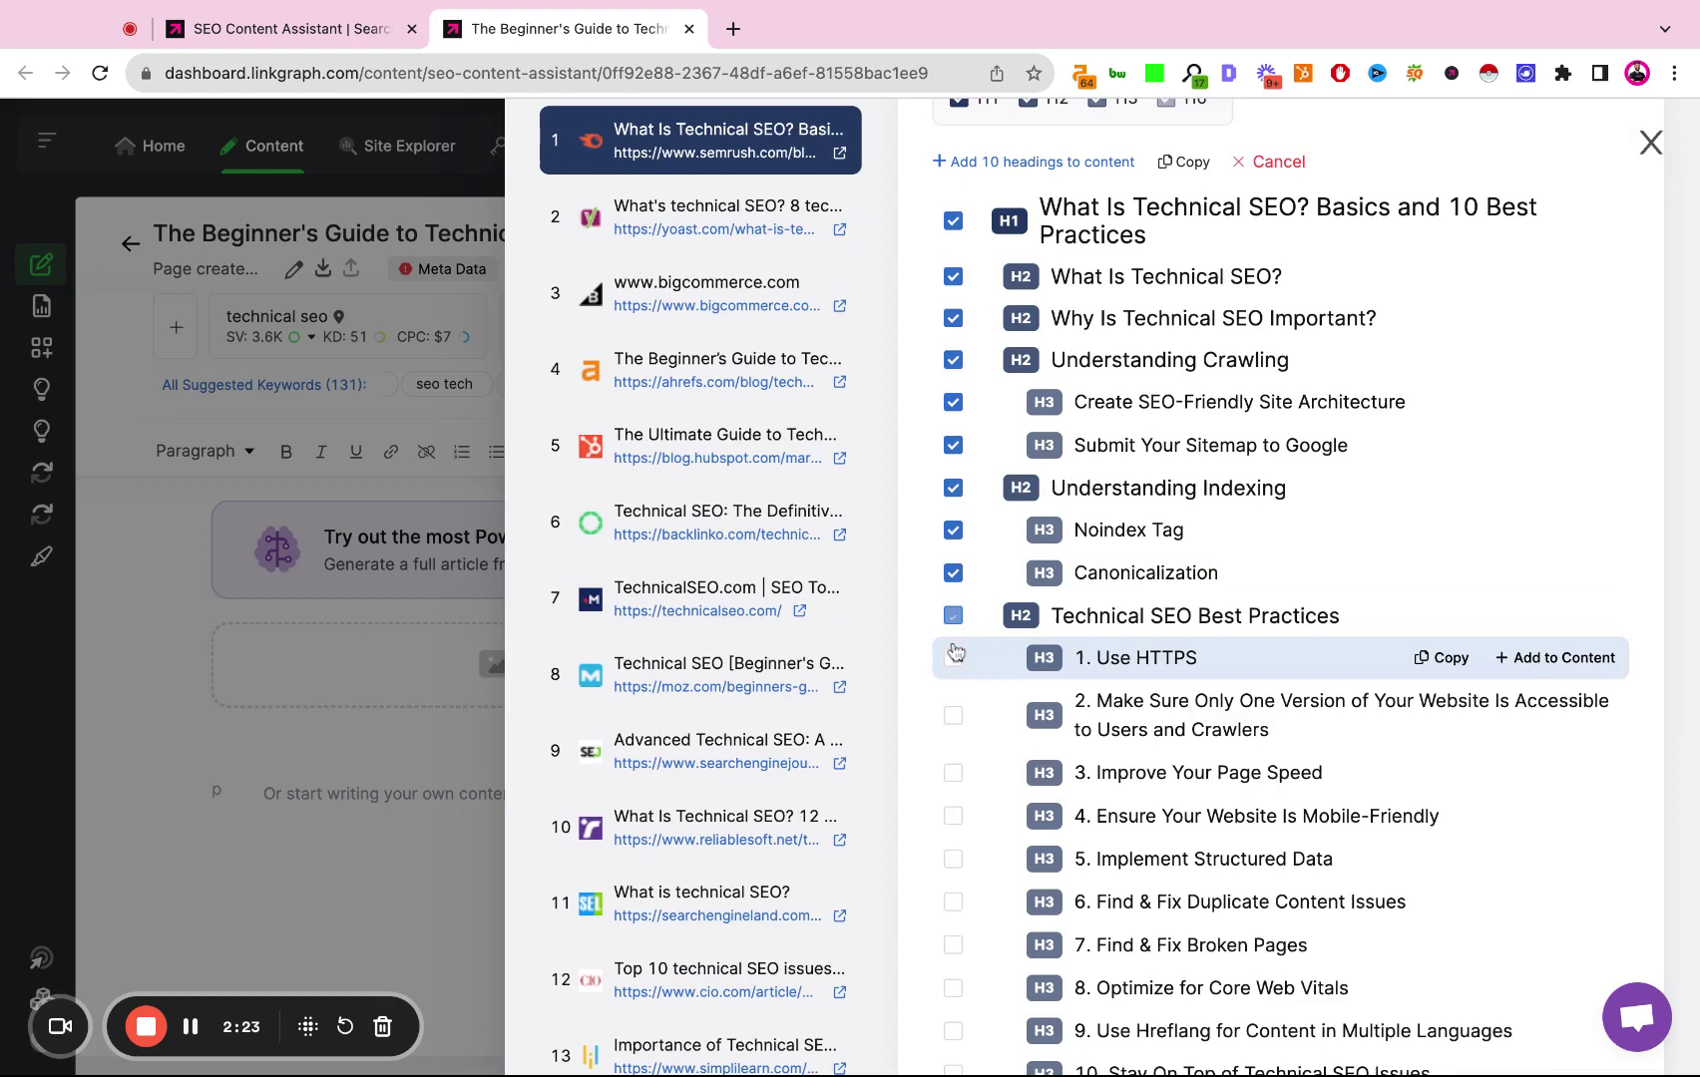
pyautogui.click(952, 657)
# Tick the remaining best-practice headings through Find Keyword Ideas in Seconds and add all 21 to the content
pyautogui.scroll(-1, 955, 721)
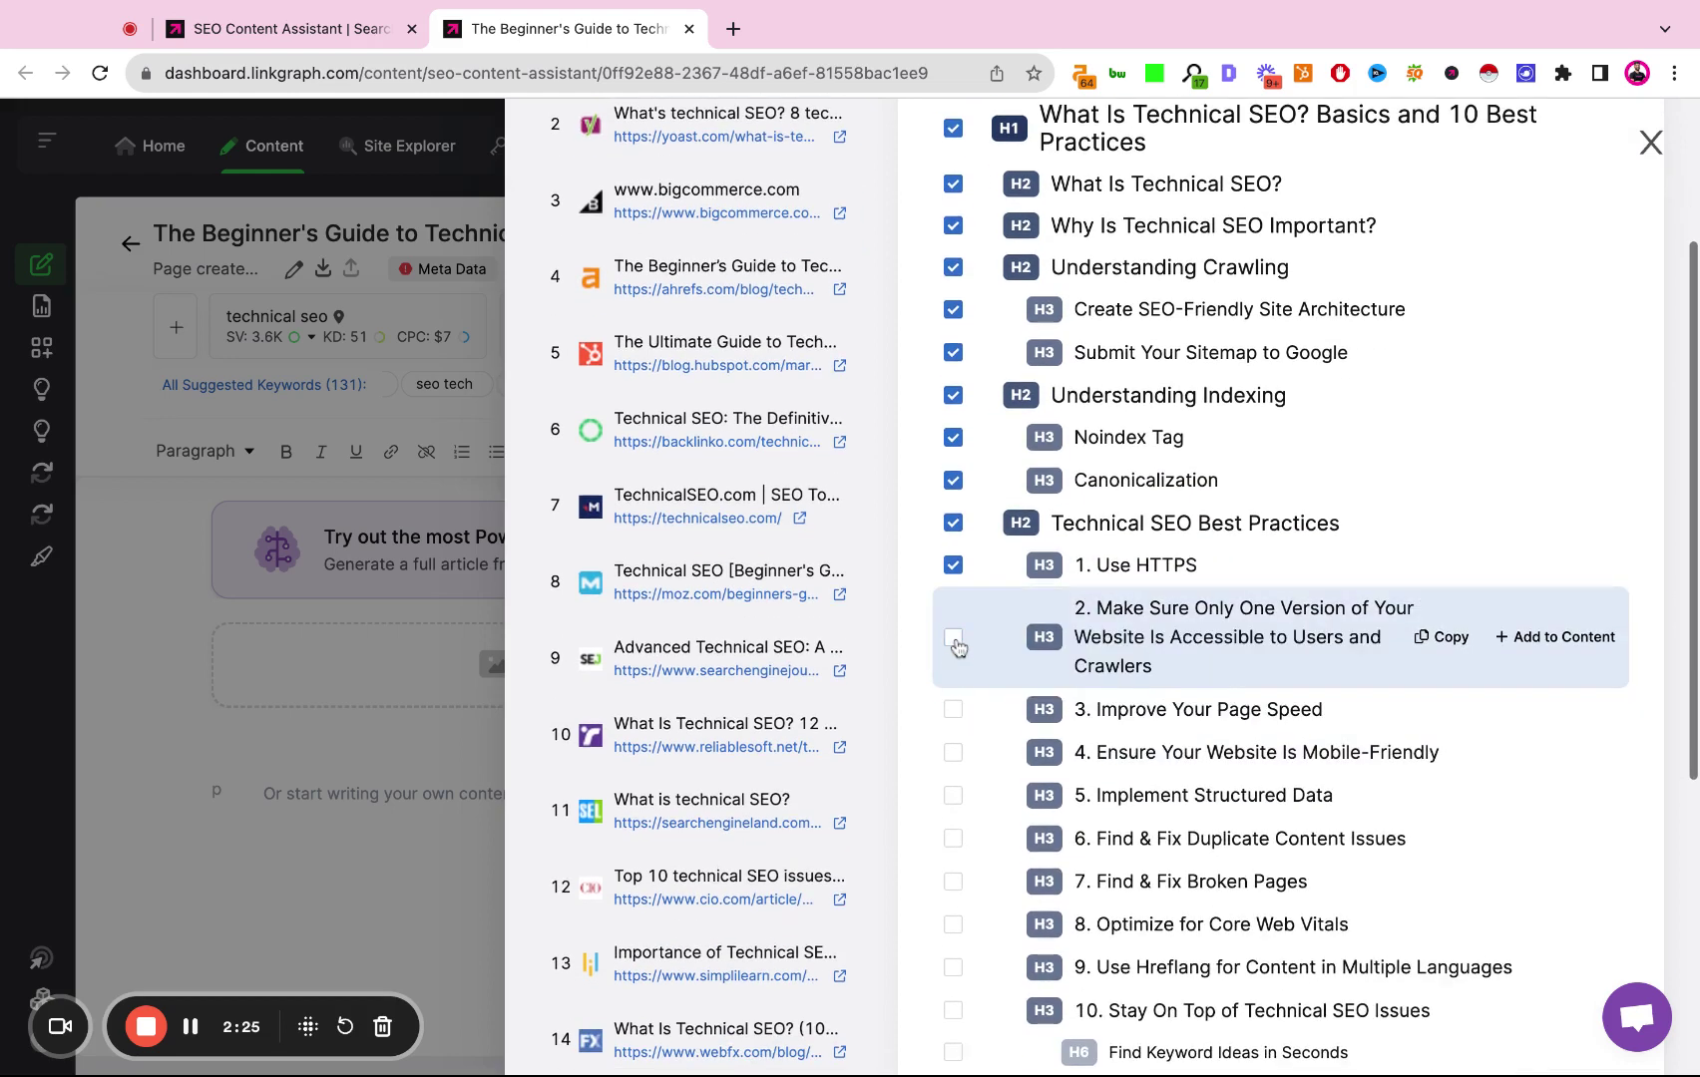
pyautogui.click(953, 623)
pyautogui.click(952, 683)
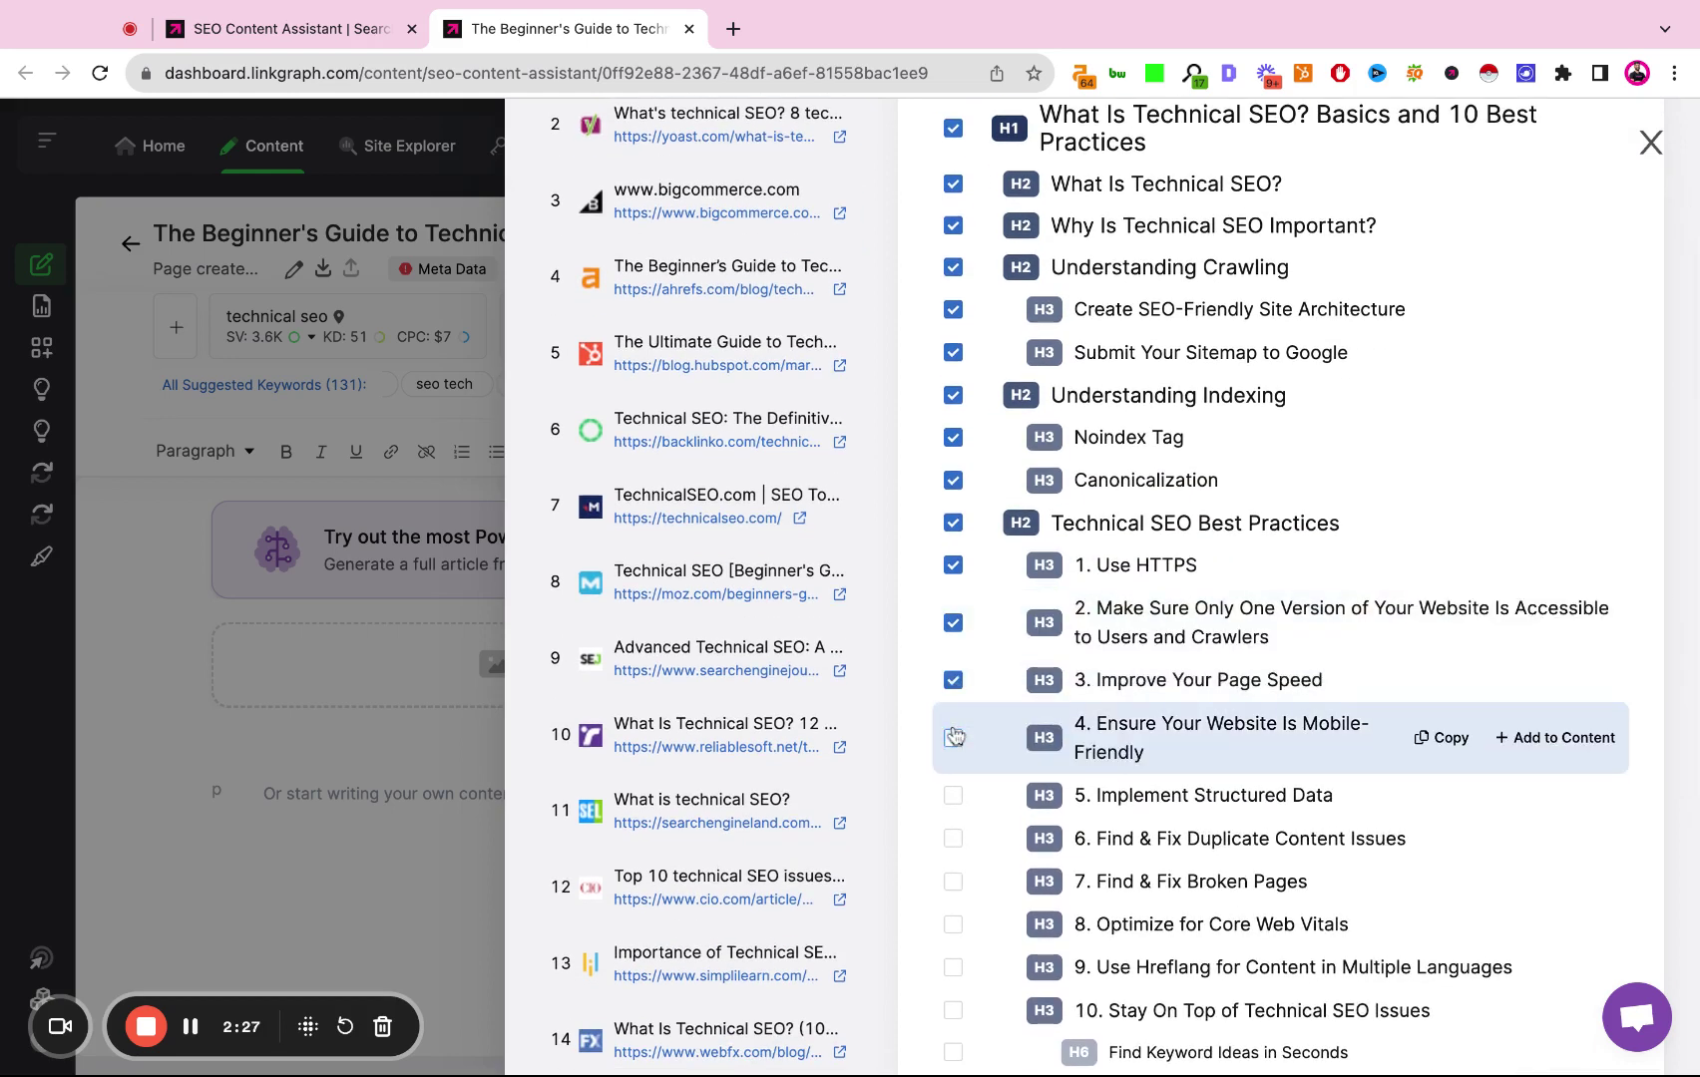
pyautogui.click(952, 734)
pyautogui.click(952, 766)
pyautogui.click(953, 809)
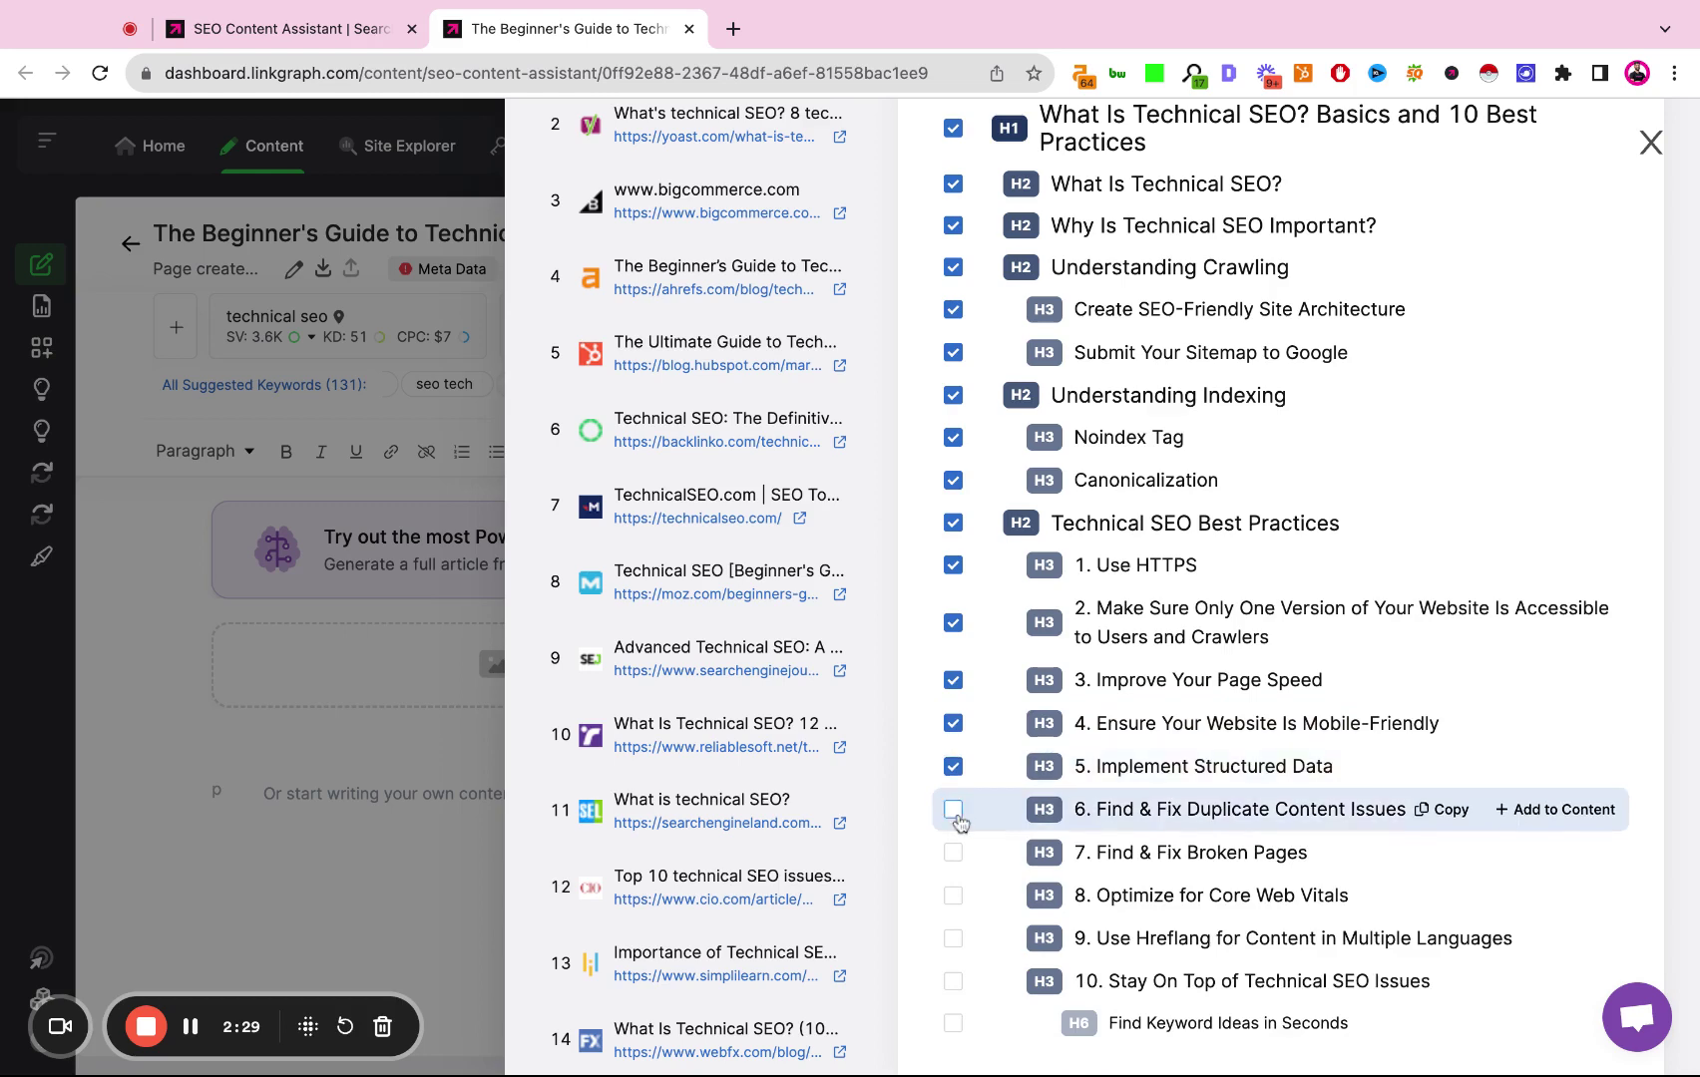
pyautogui.click(953, 852)
pyautogui.click(953, 895)
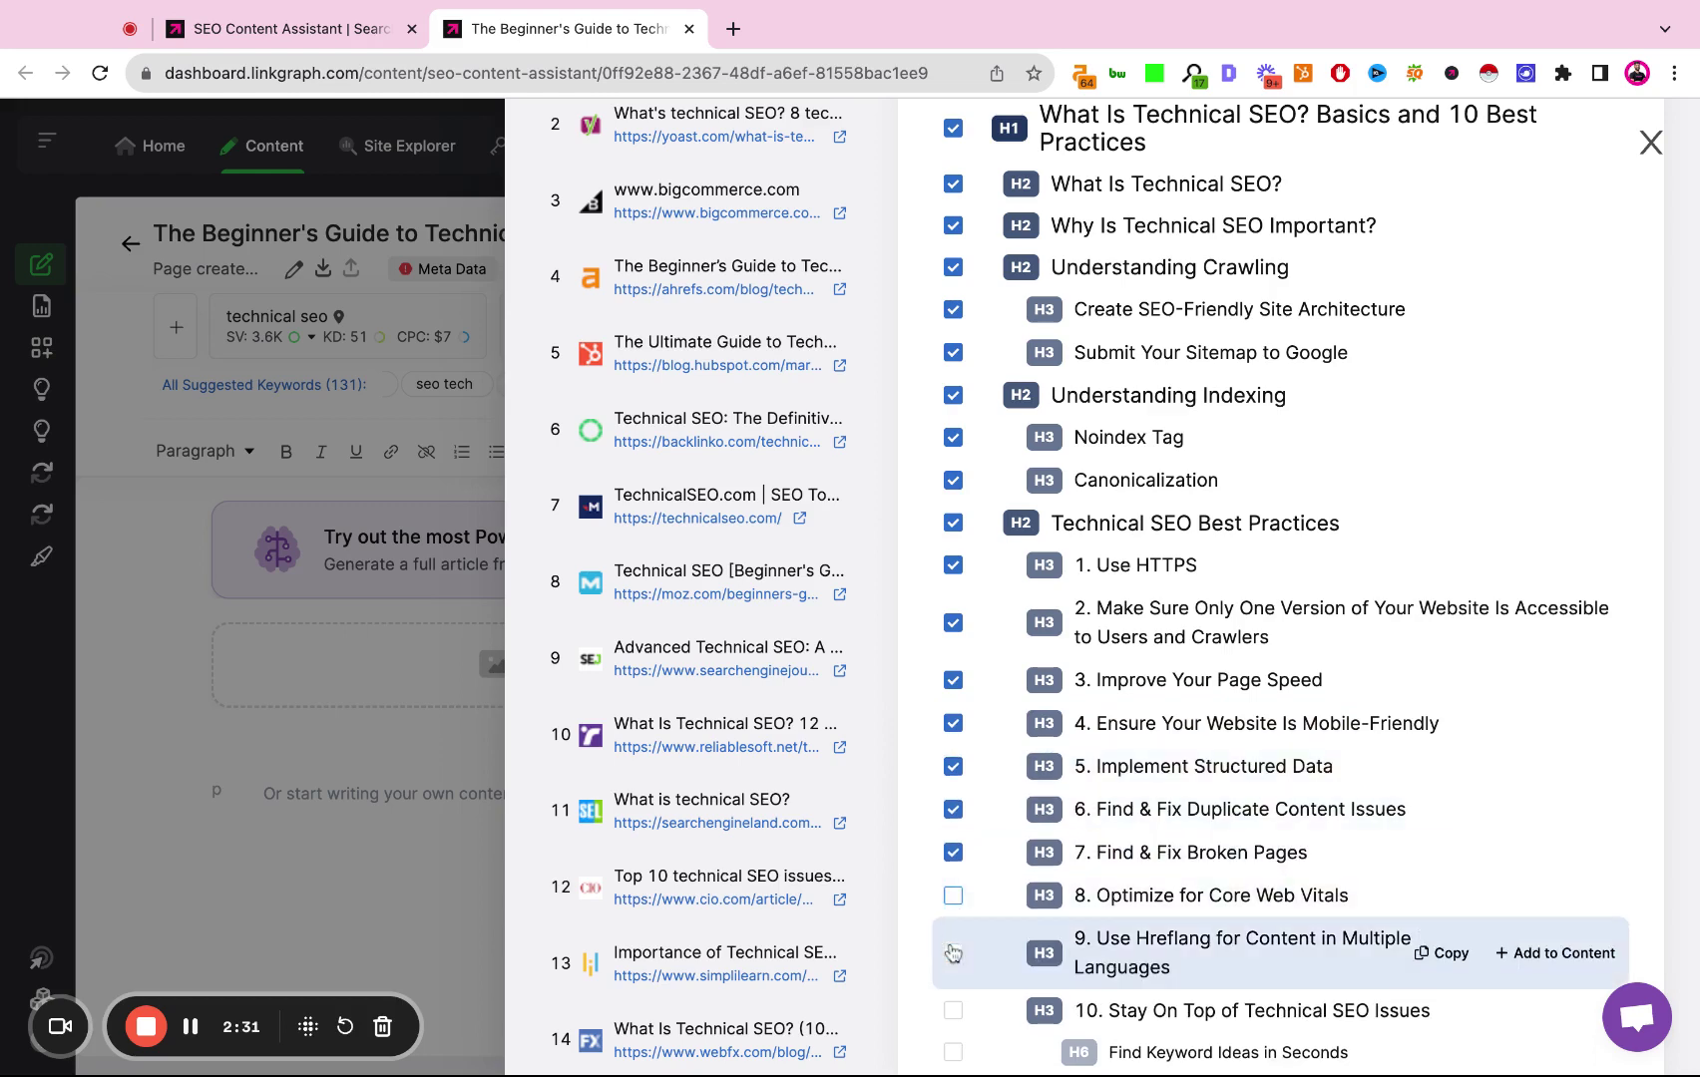
pyautogui.click(953, 938)
pyautogui.scroll(-3, 953, 1002)
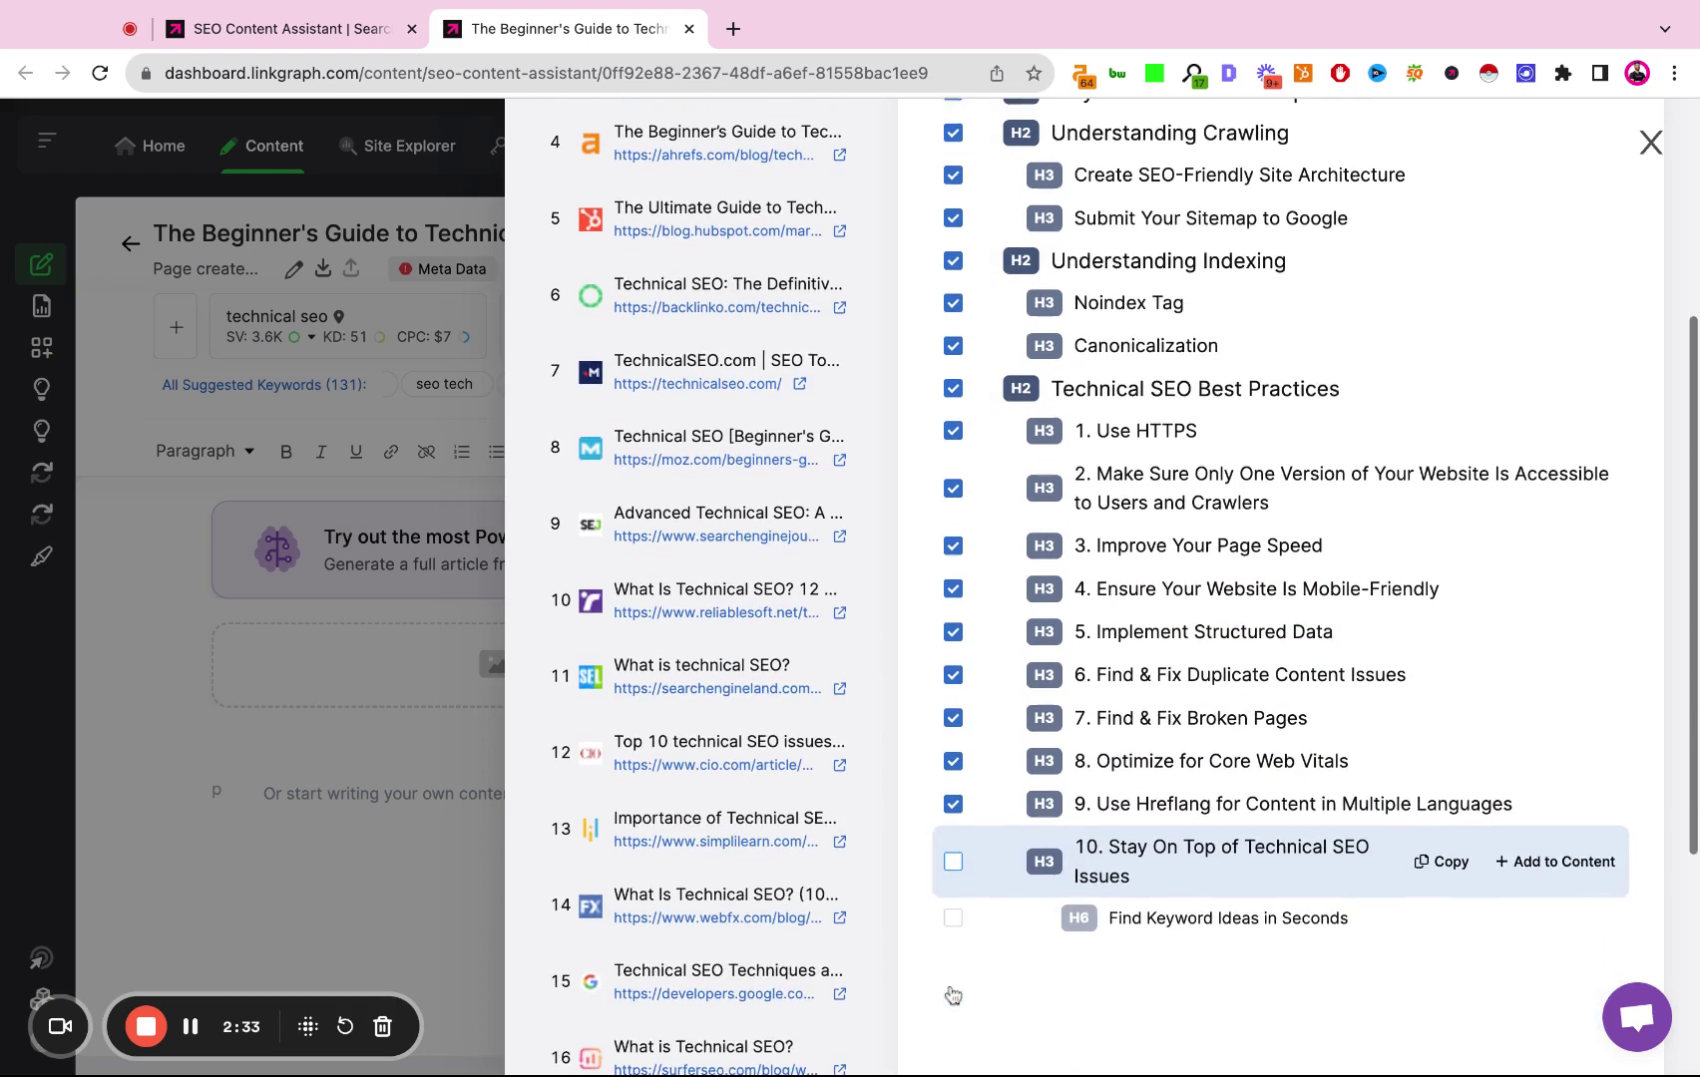
pyautogui.click(954, 858)
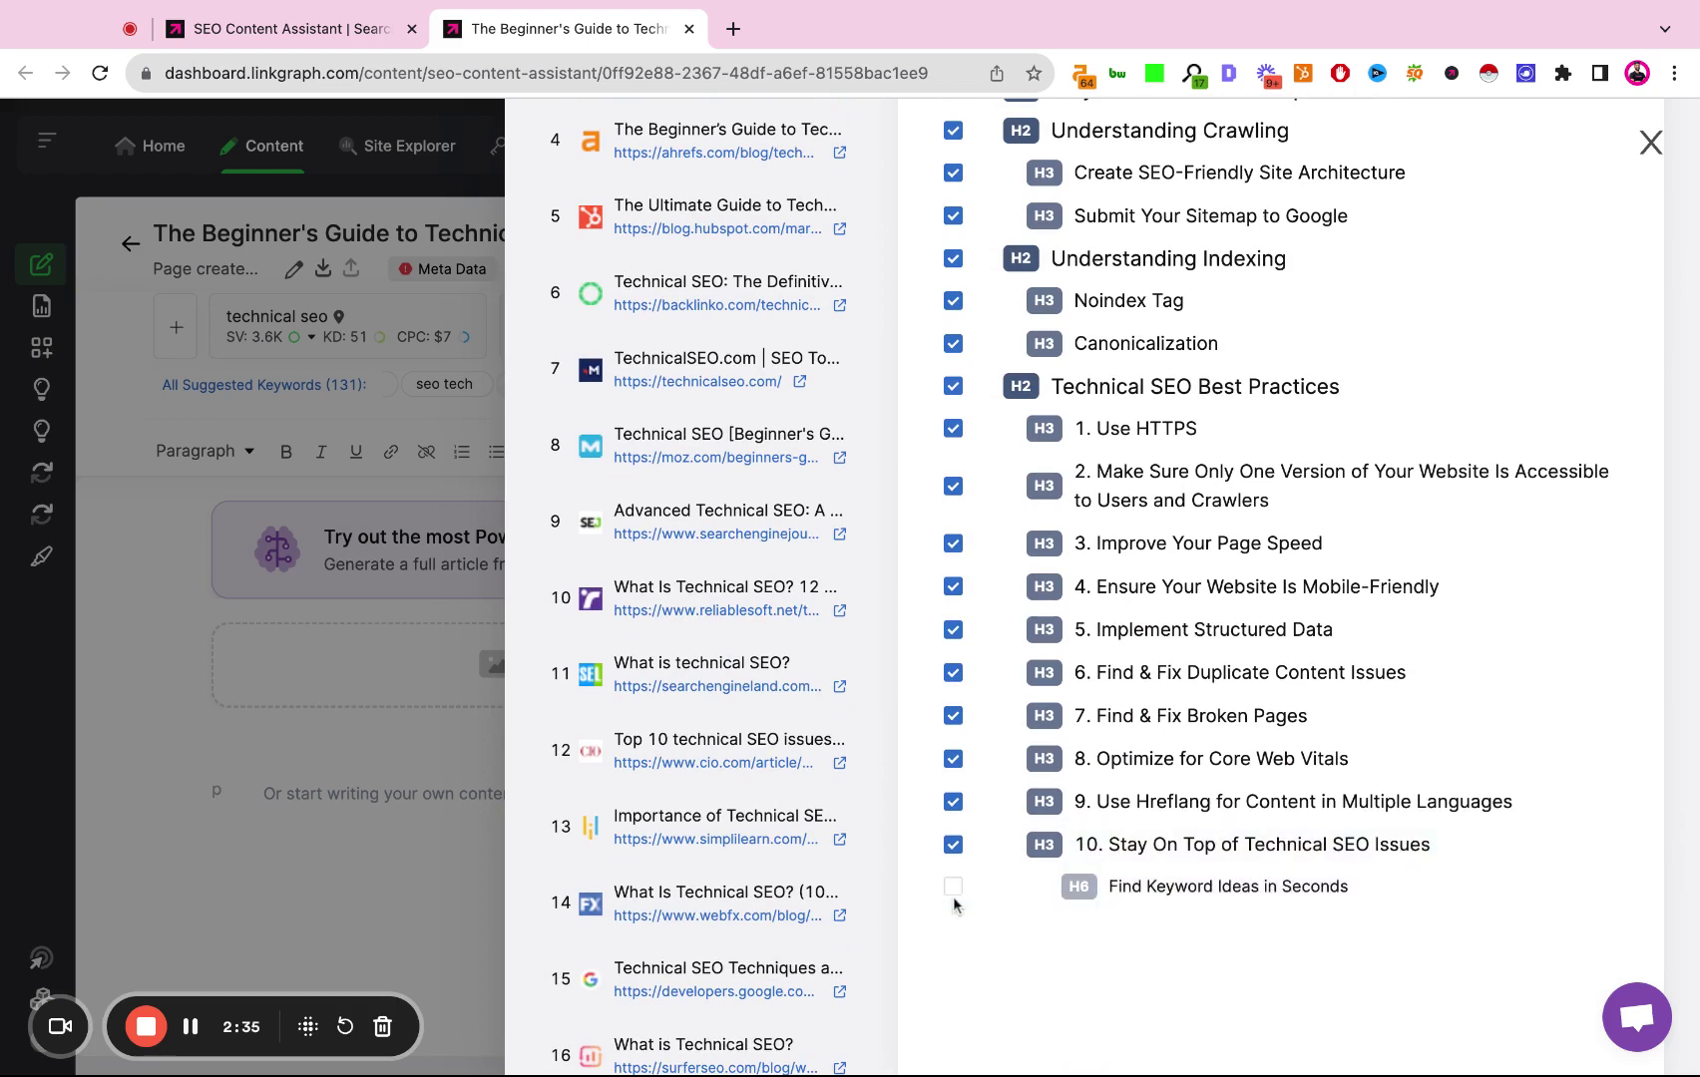
pyautogui.click(954, 889)
pyautogui.scroll(8, 1127, 791)
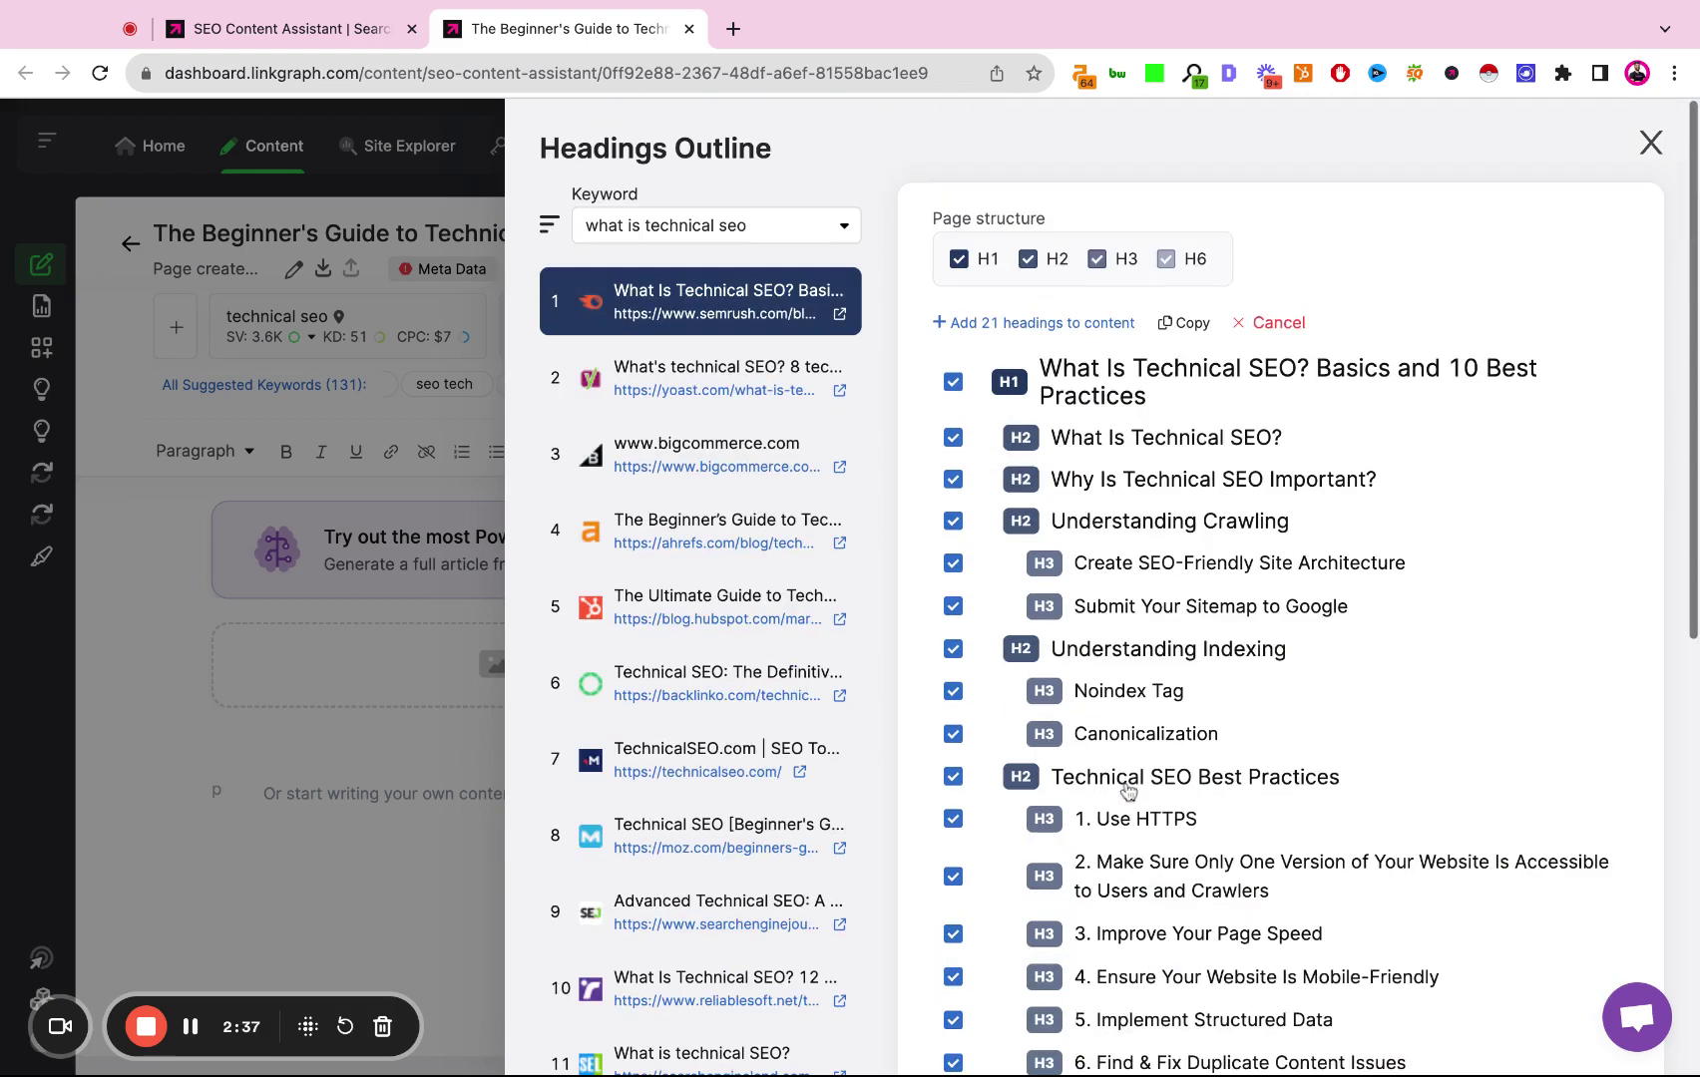
pyautogui.click(1059, 324)
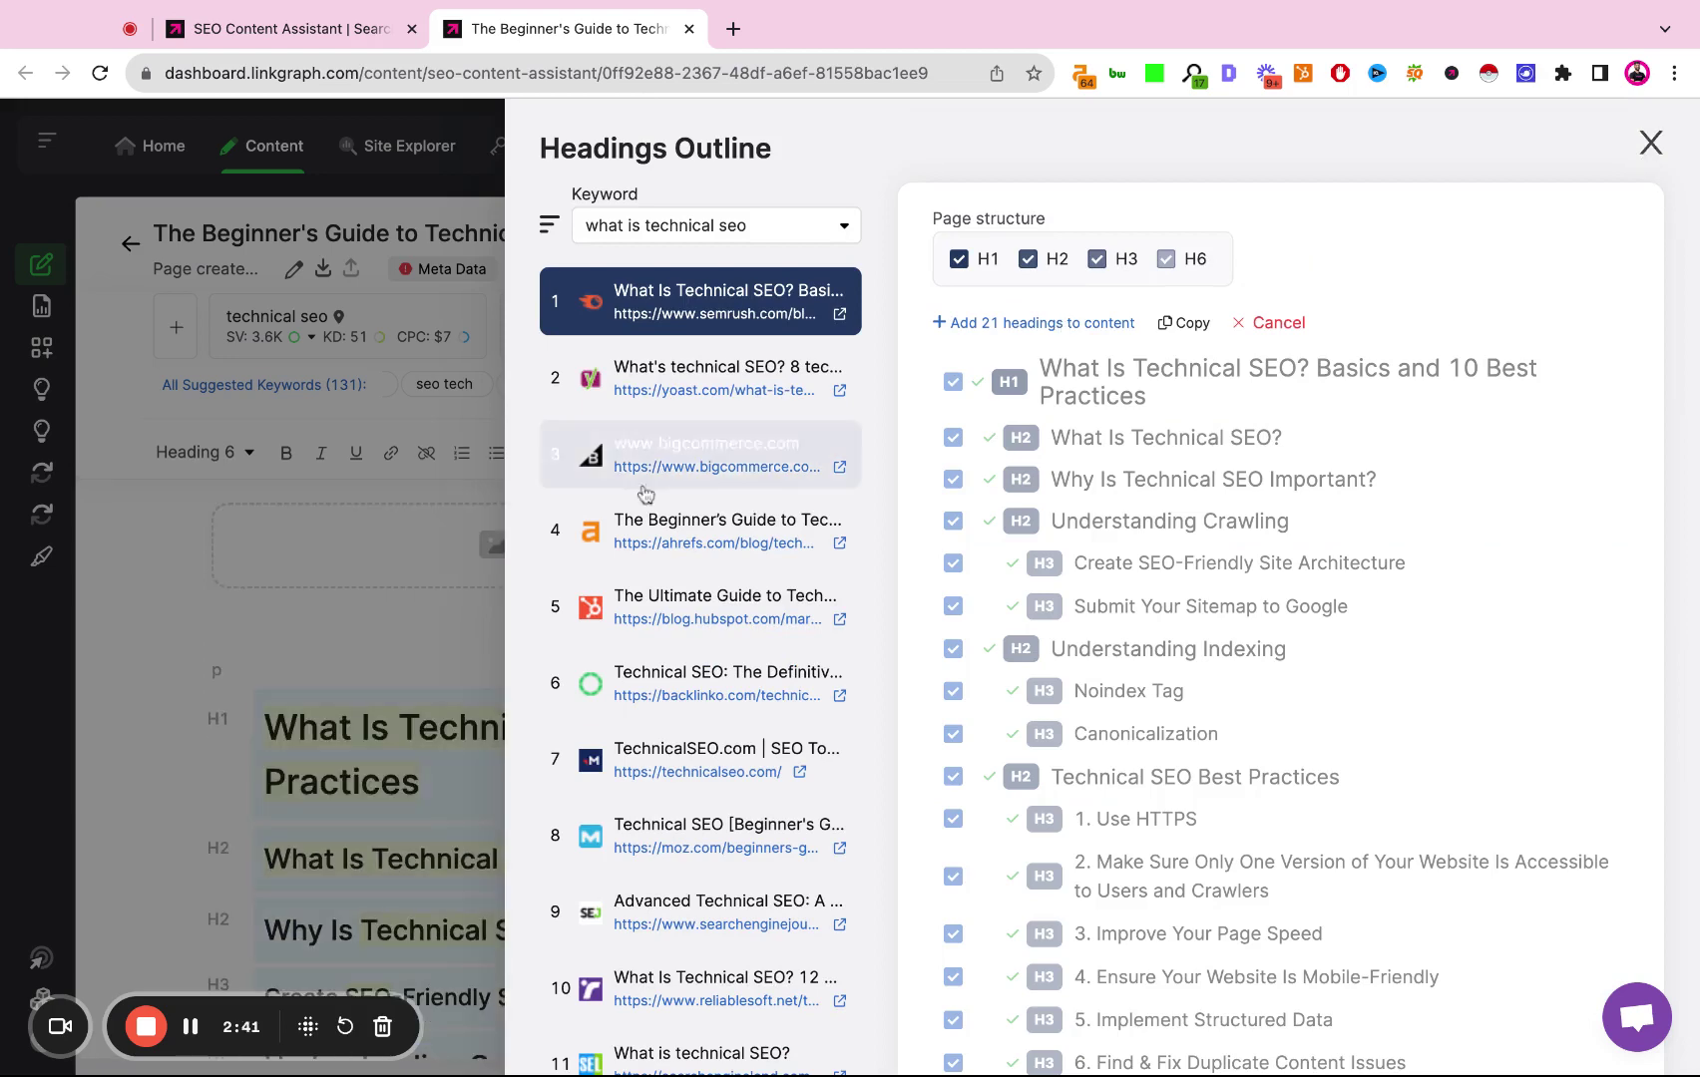
# Compare the yoast, bigcommerce, ahrefs, hubspot and backlinko heading outlines
pyautogui.click(691, 377)
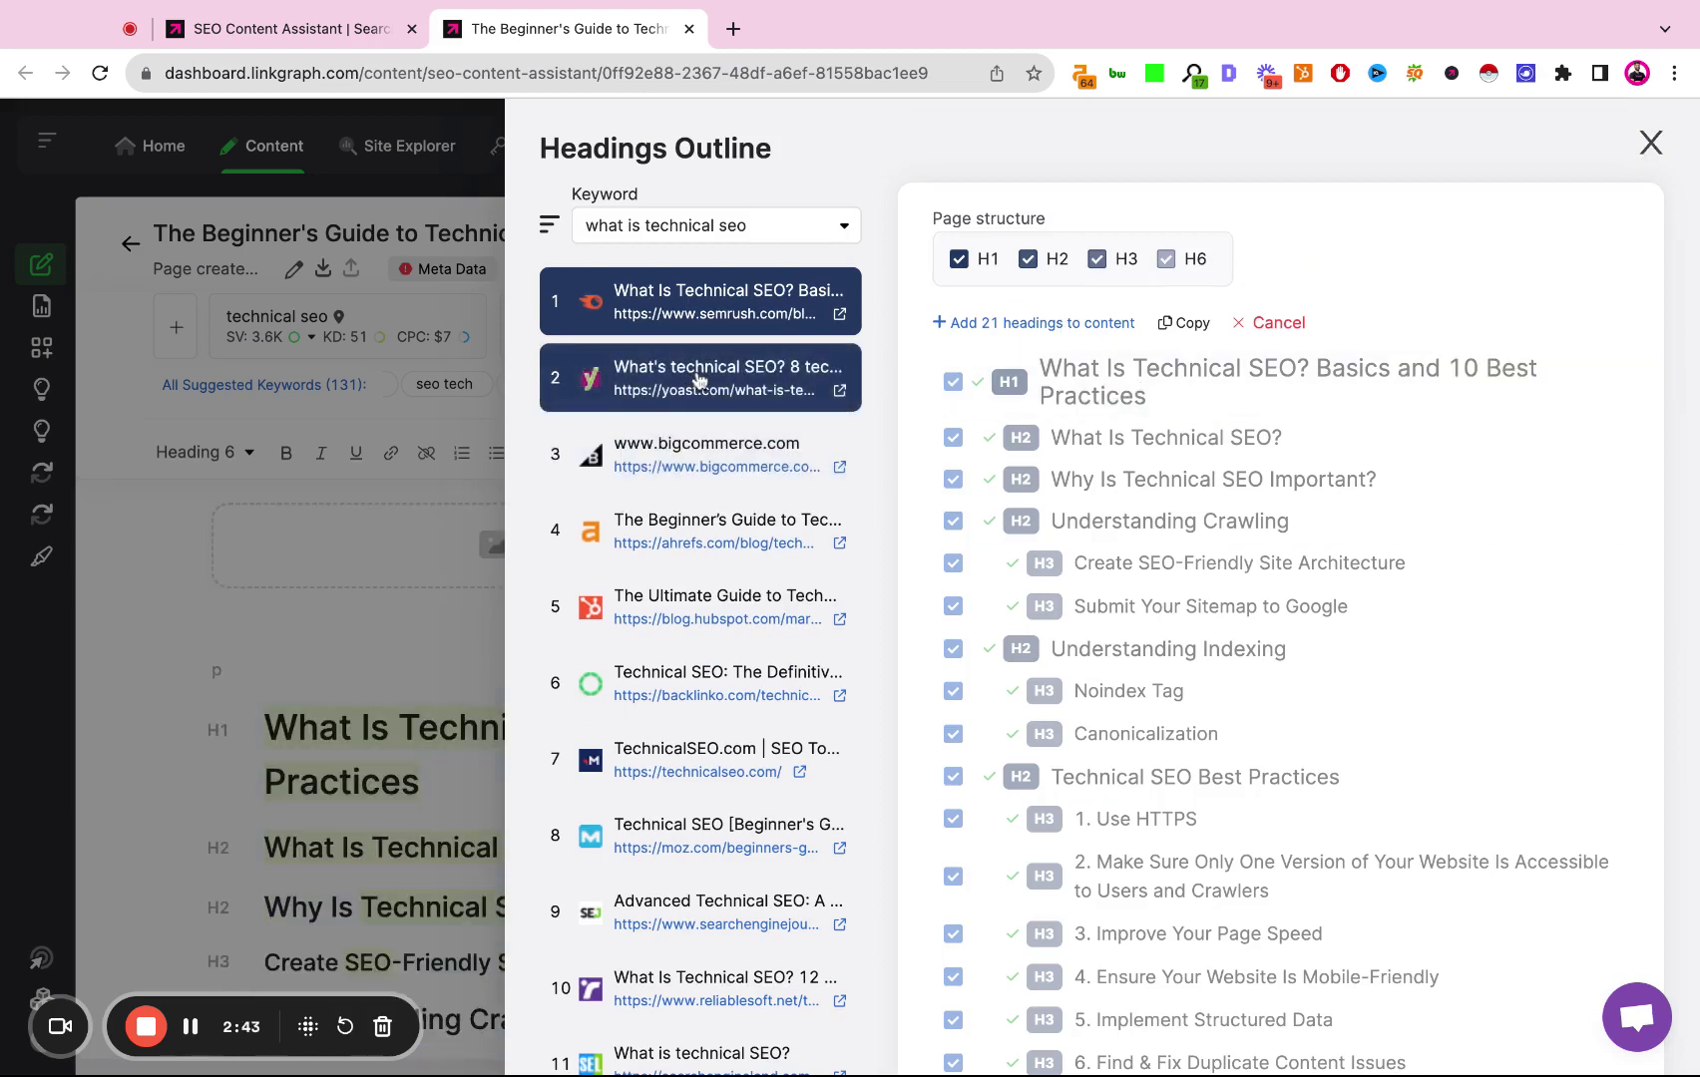
pyautogui.click(694, 456)
pyautogui.click(712, 538)
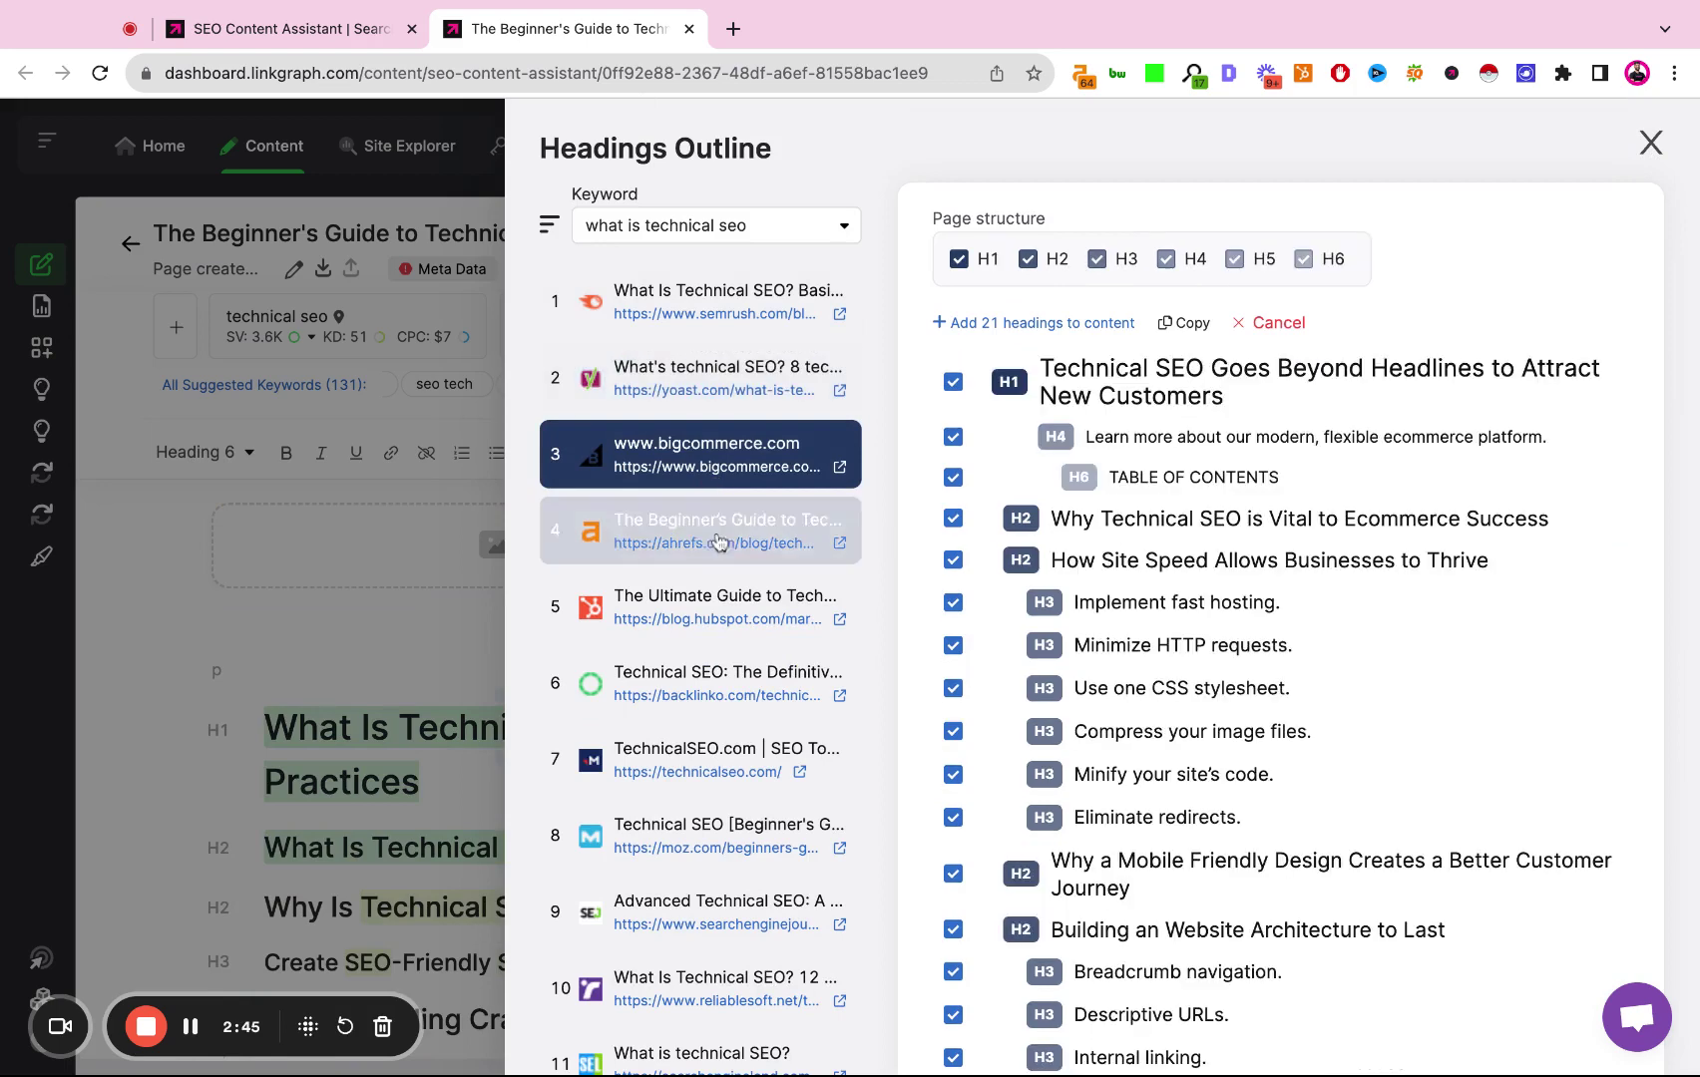
pyautogui.click(710, 598)
pyautogui.click(701, 686)
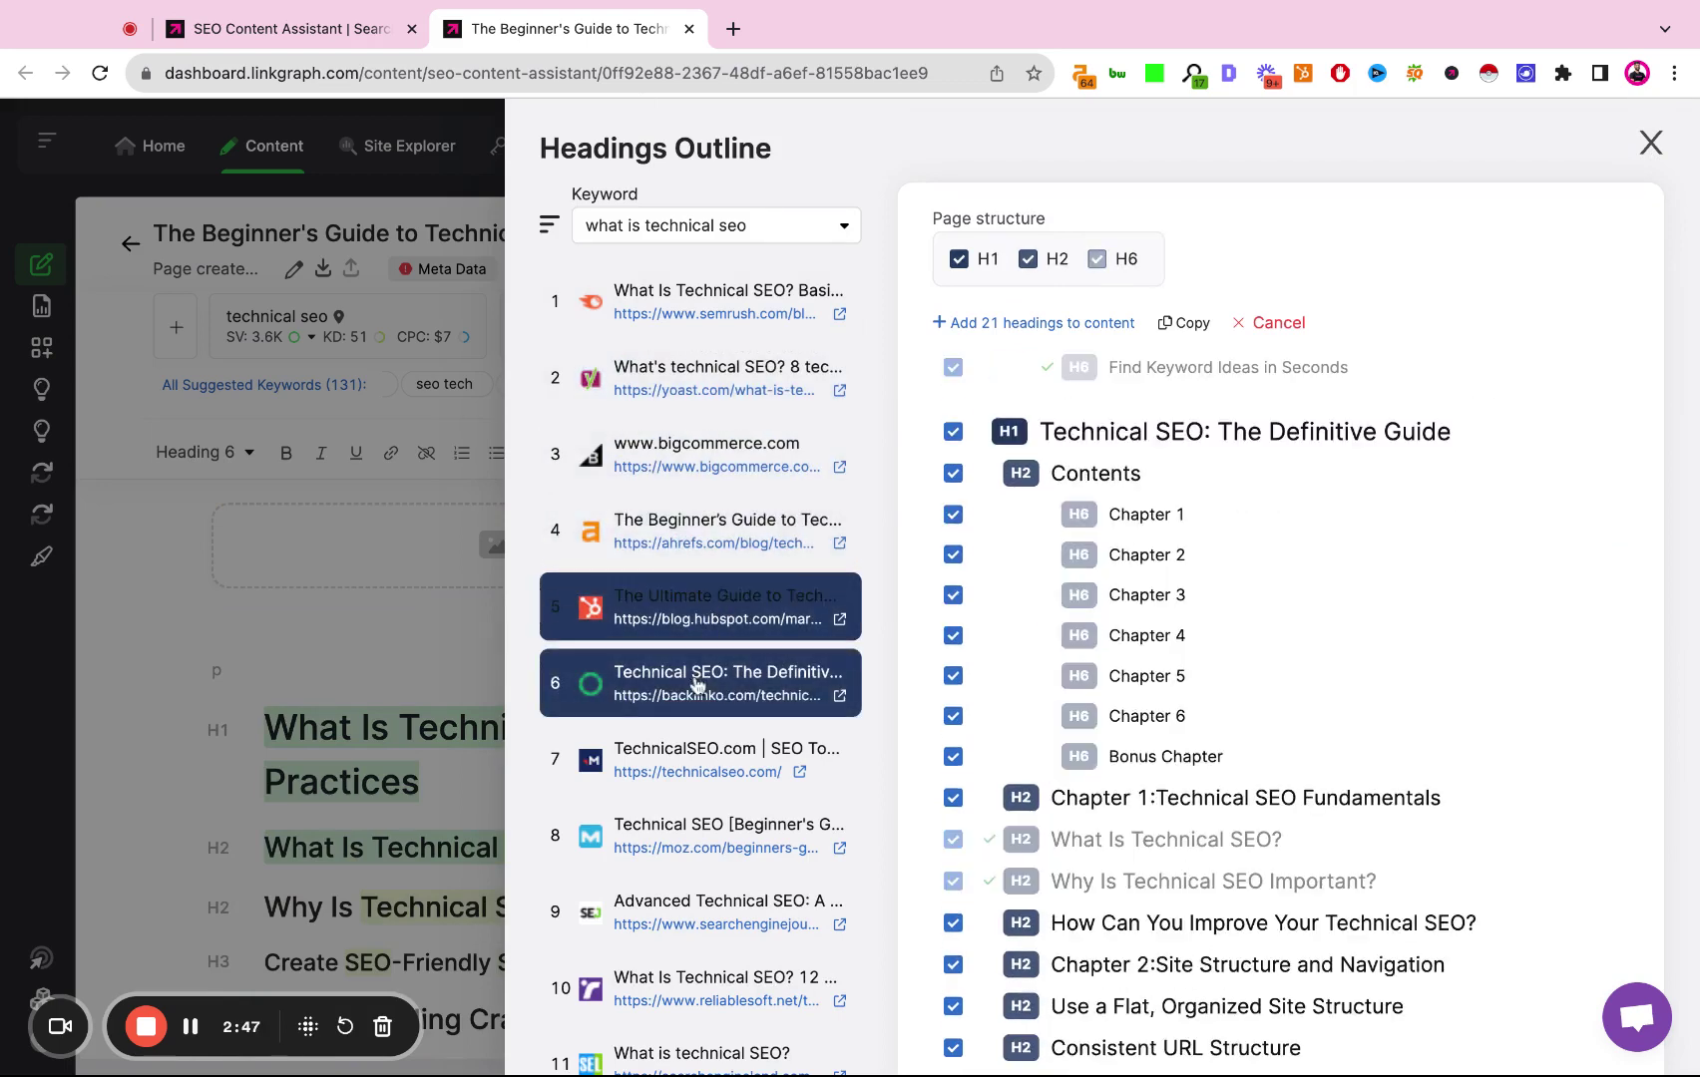
pyautogui.click(697, 597)
pyautogui.click(694, 547)
pyautogui.click(699, 454)
pyautogui.click(698, 379)
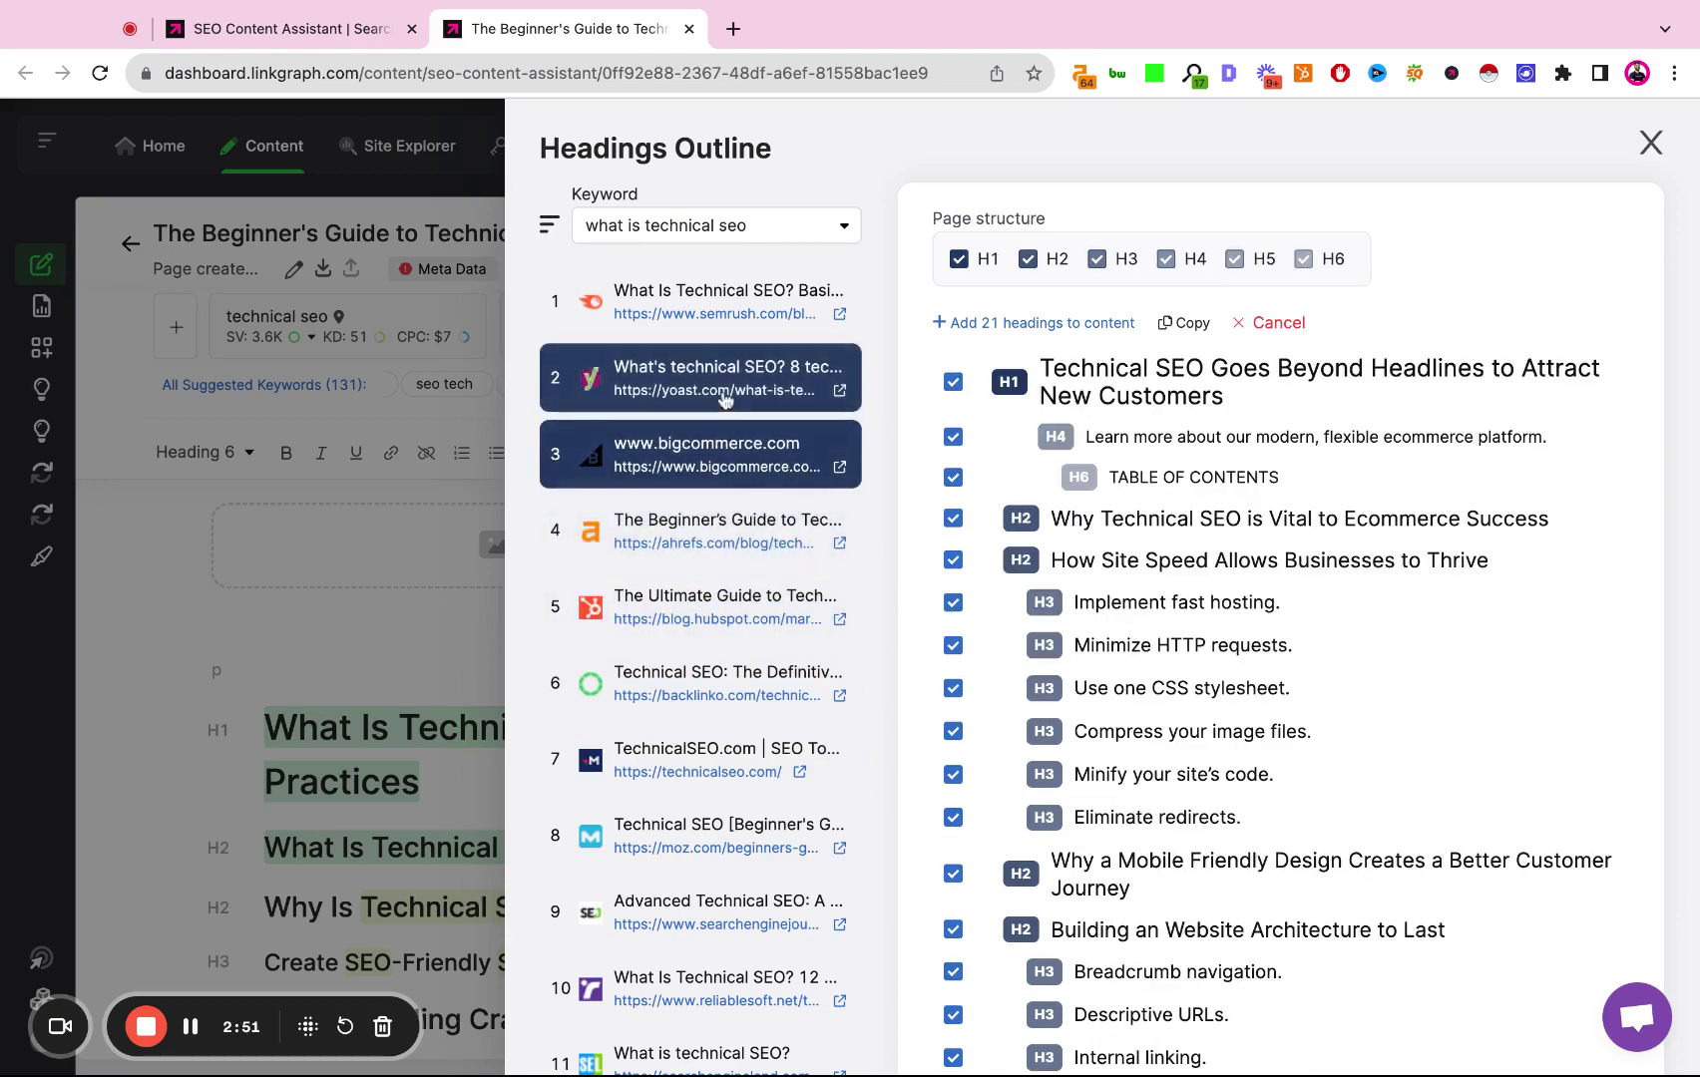
pyautogui.click(1651, 143)
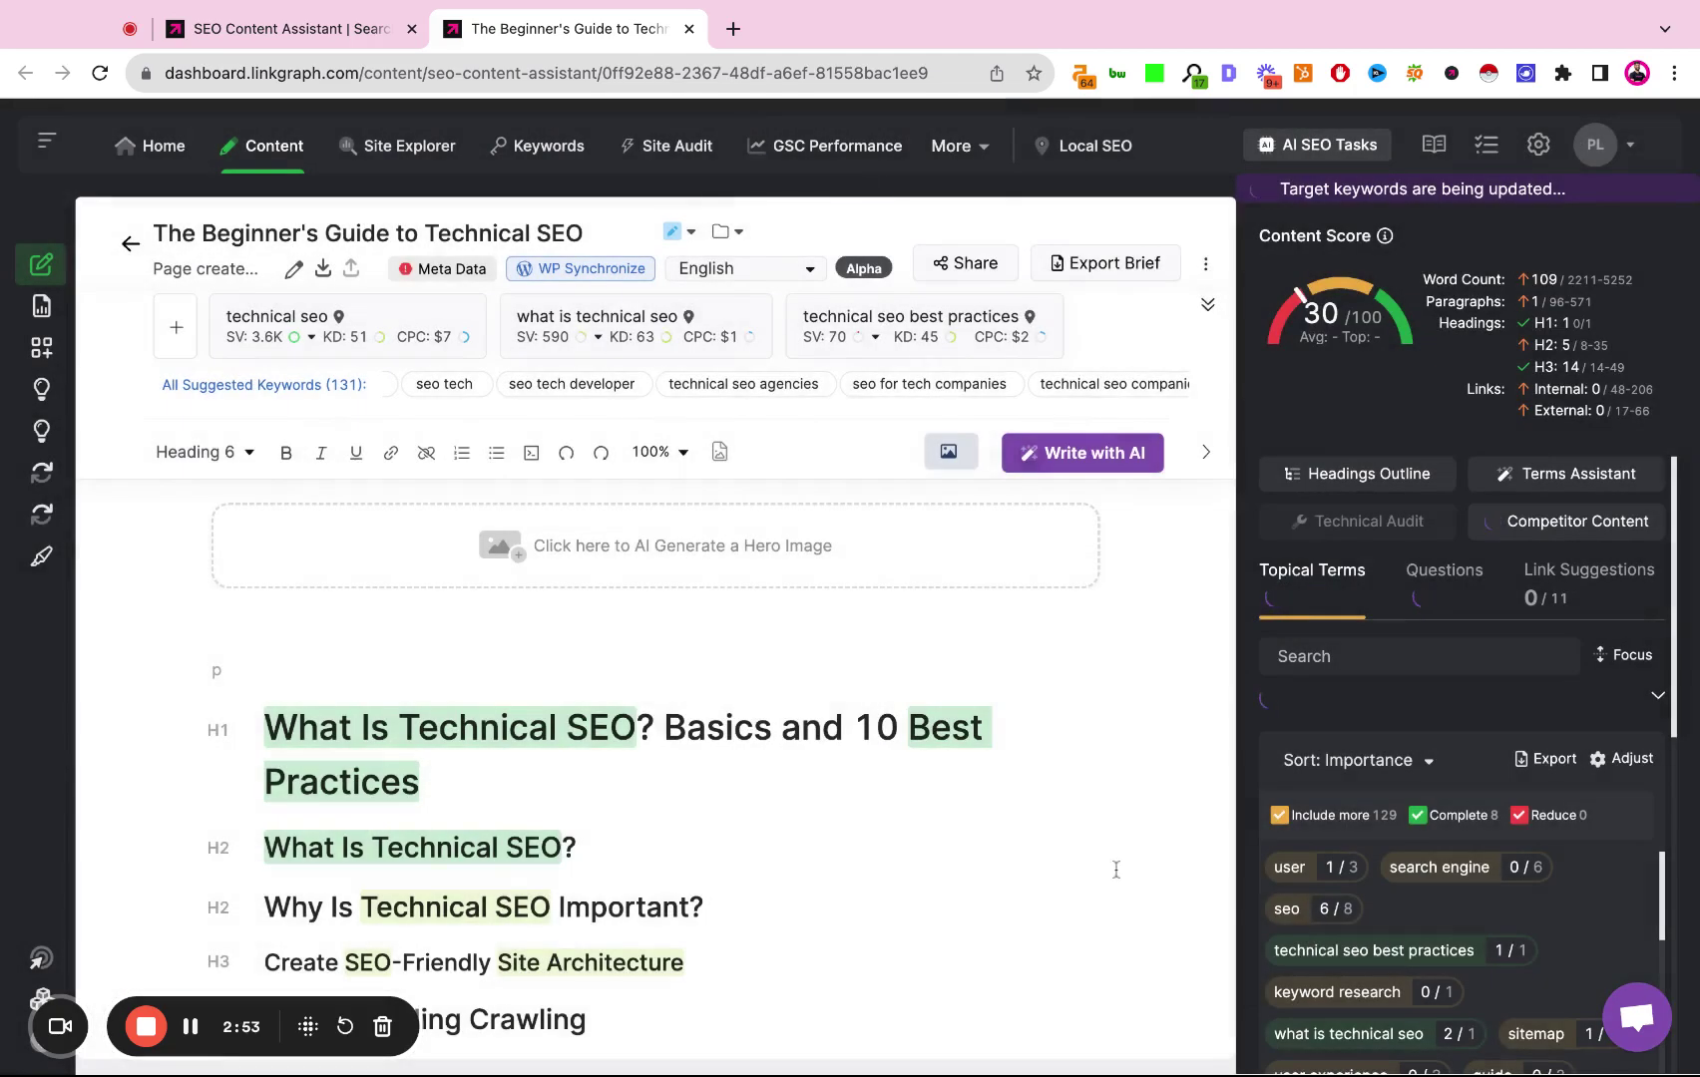
pyautogui.scroll(-10, 939, 823)
pyautogui.scroll(5, 672, 553)
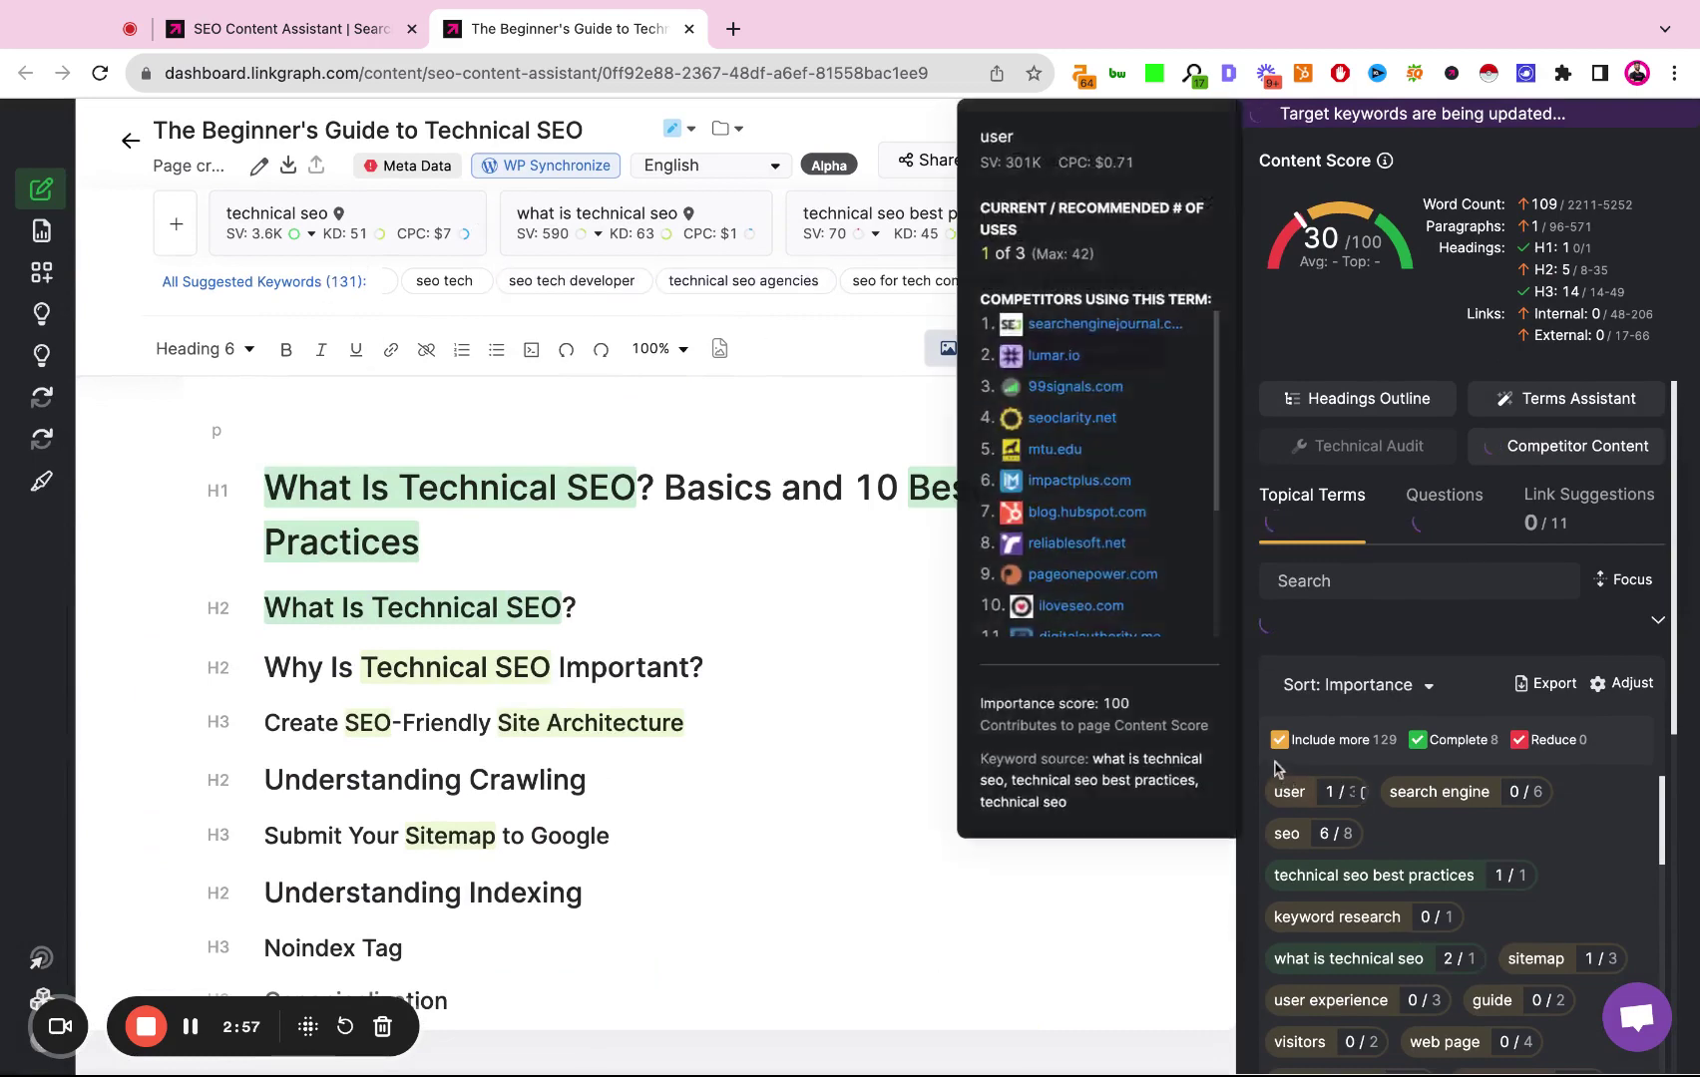
pyautogui.scroll(-8, 687, 615)
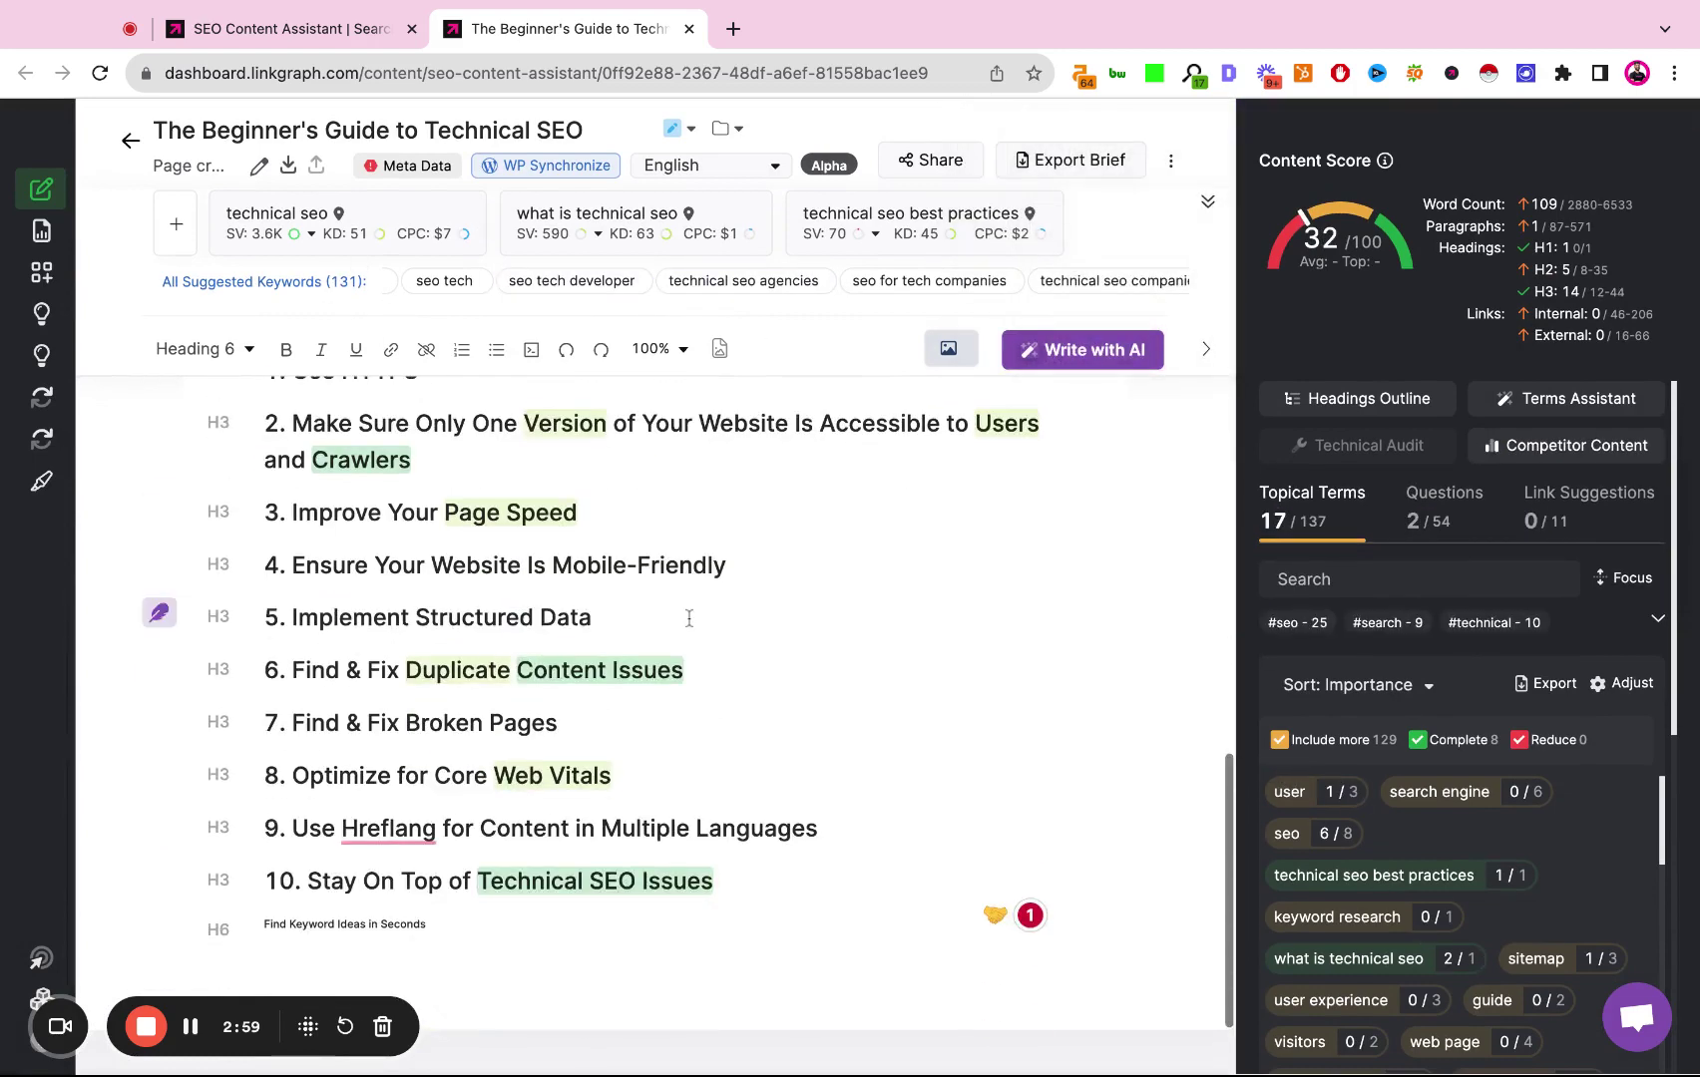
pyautogui.scroll(5, 688, 619)
pyautogui.scroll(5, 688, 618)
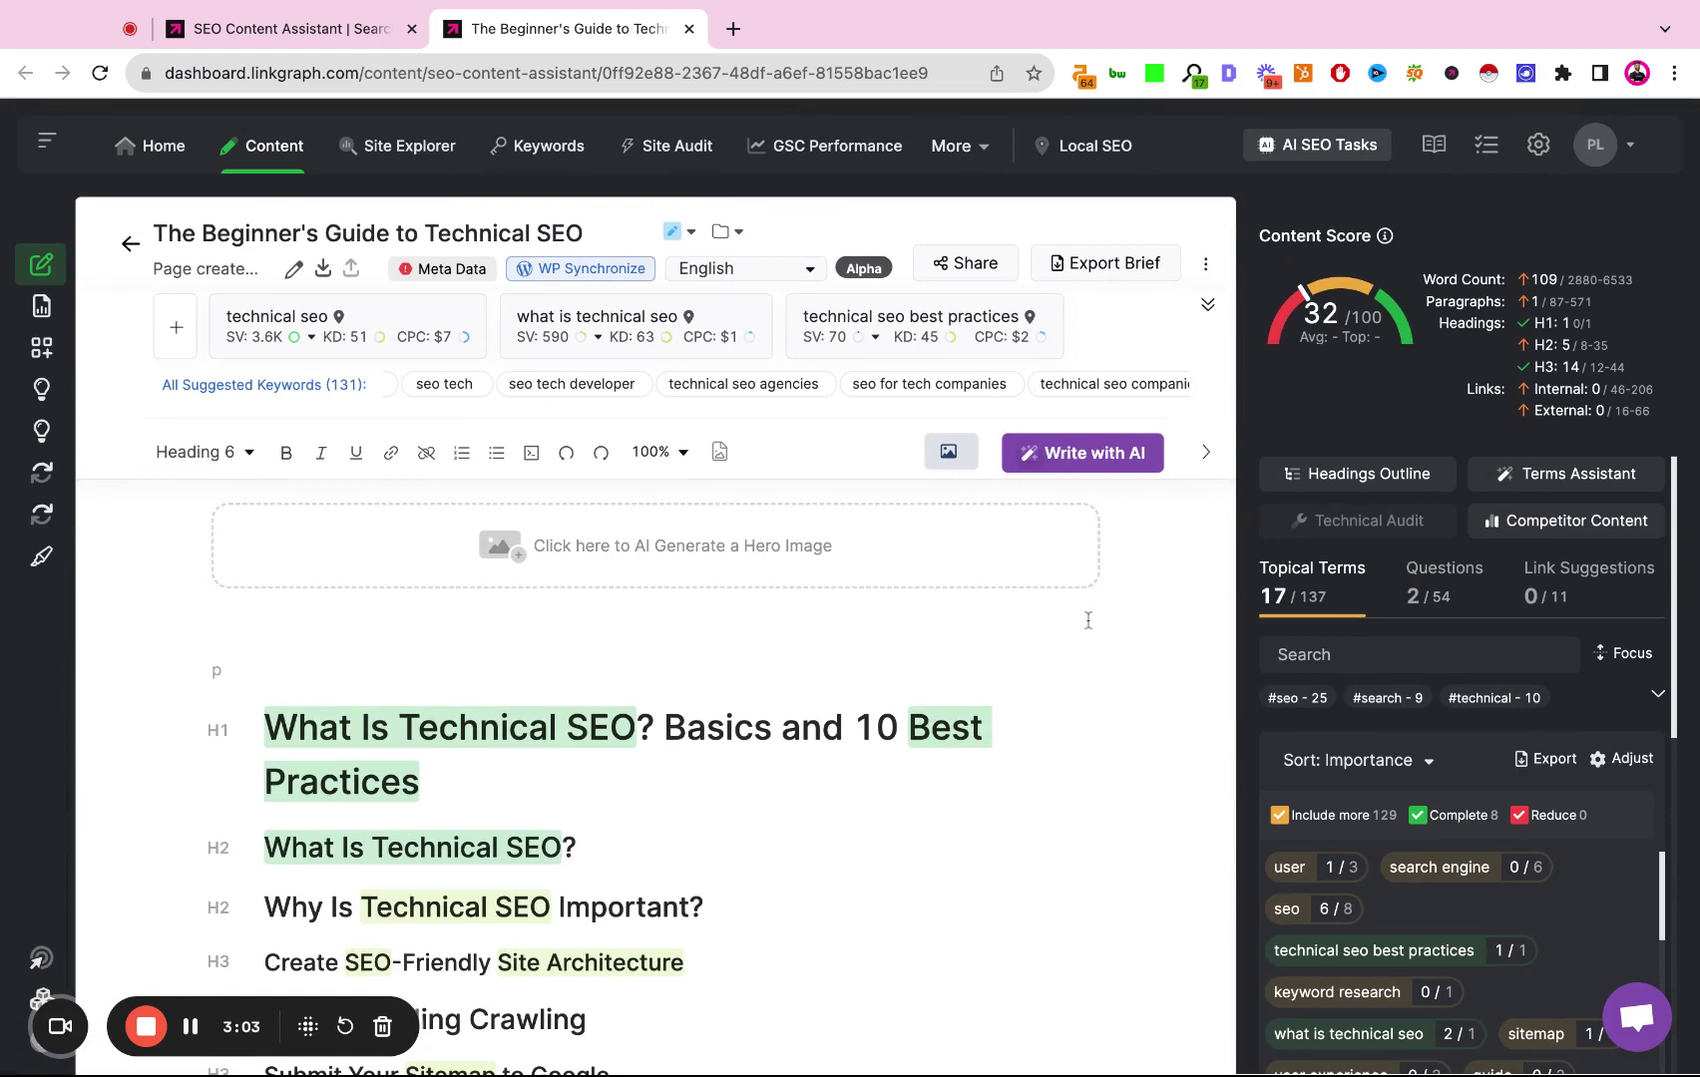
# Choose Complete SEO Article in Write with AI, enable Add headings, and generate an AI outline
pyautogui.click(1064, 465)
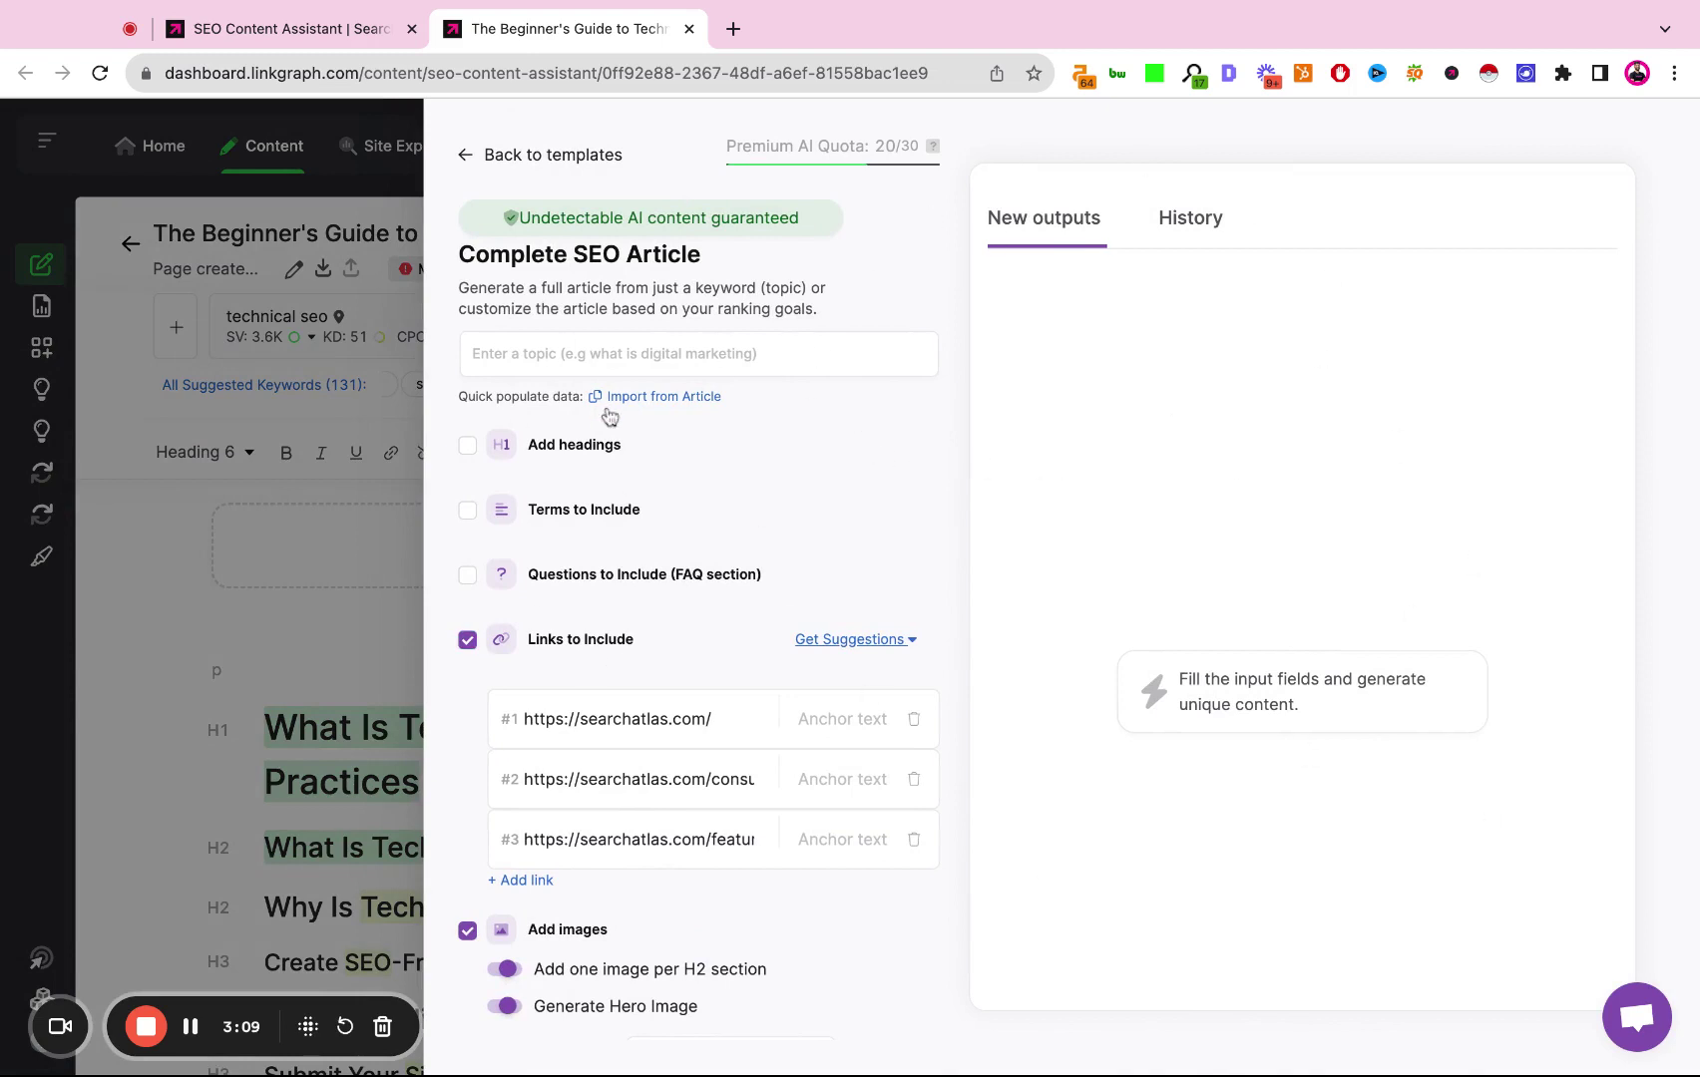
pyautogui.scroll(-2, 638, 436)
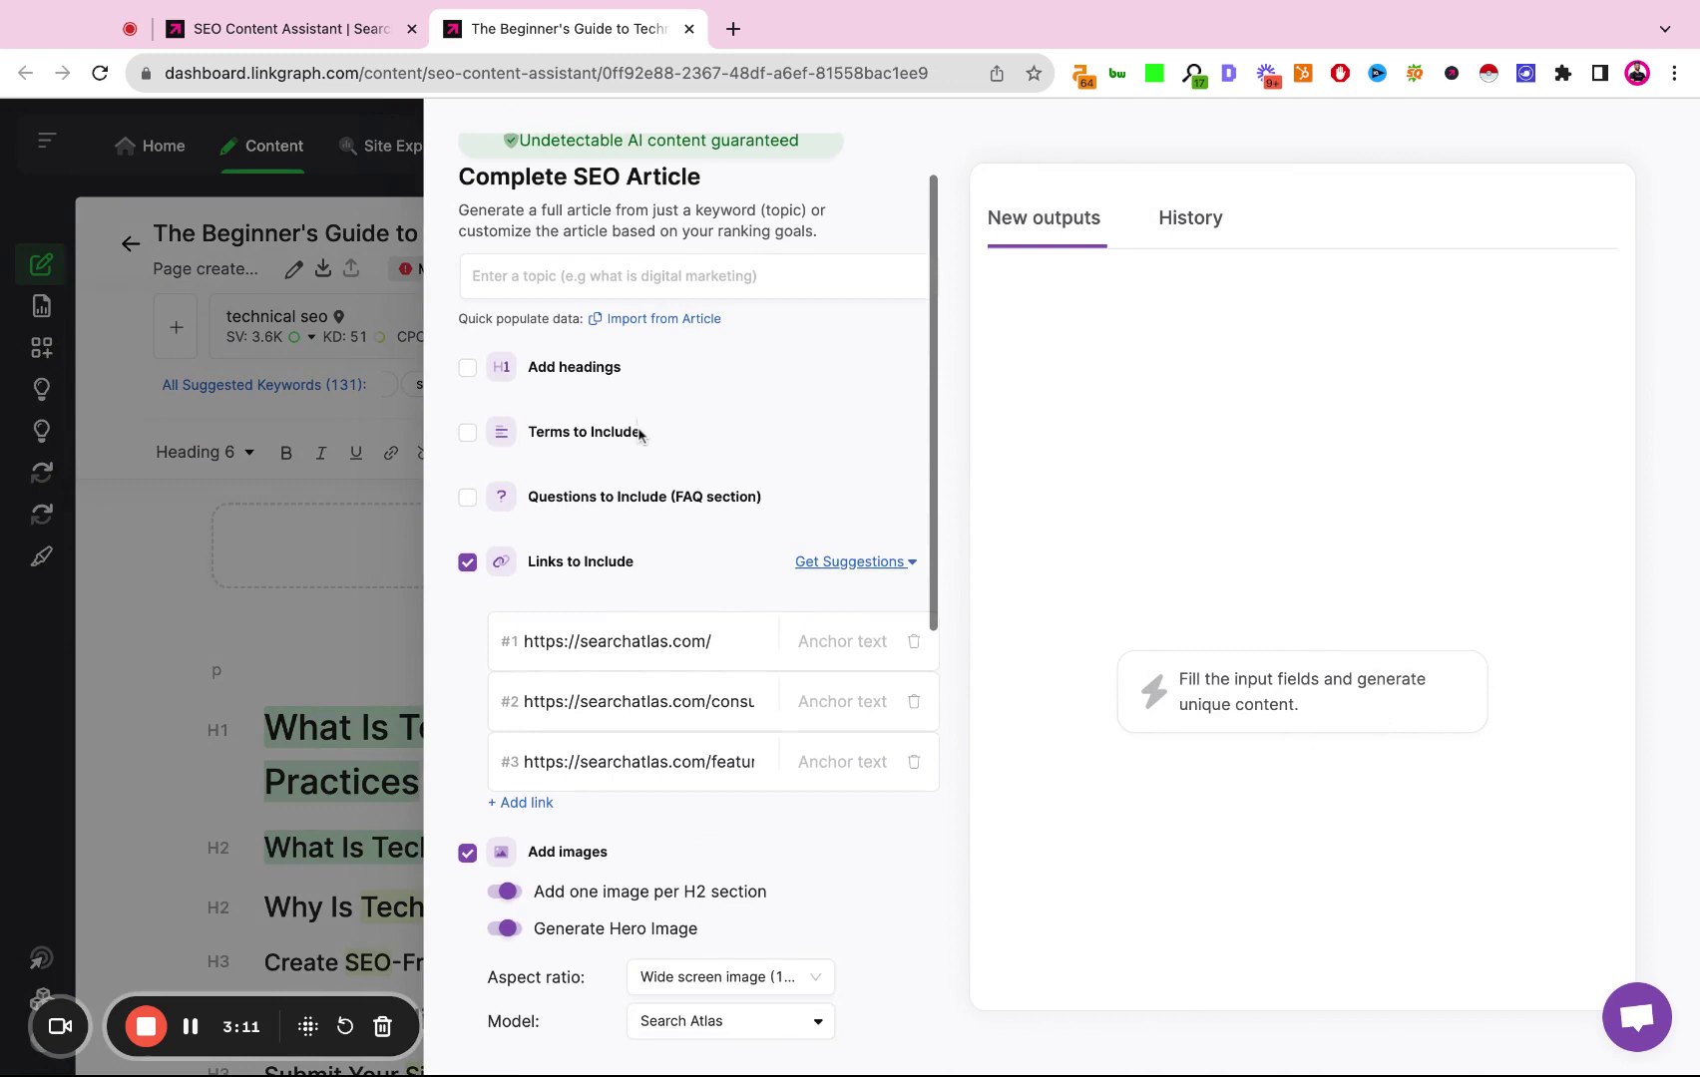
pyautogui.click(468, 366)
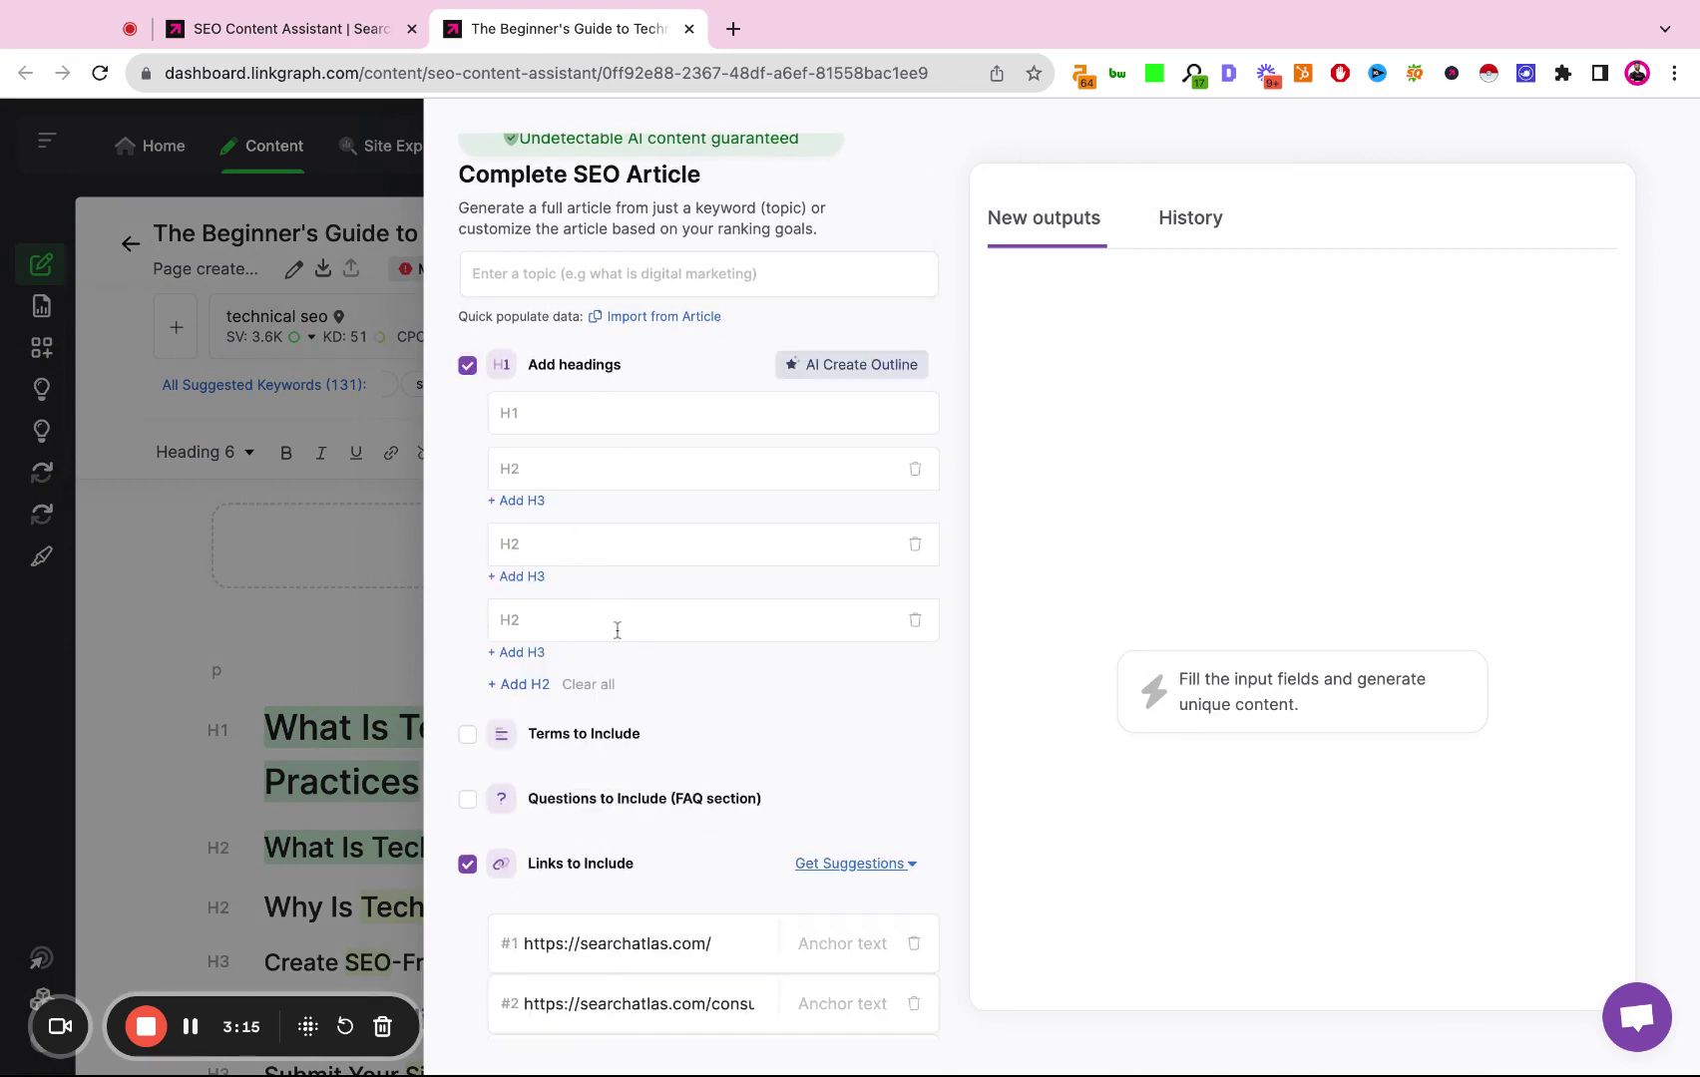
pyautogui.click(856, 371)
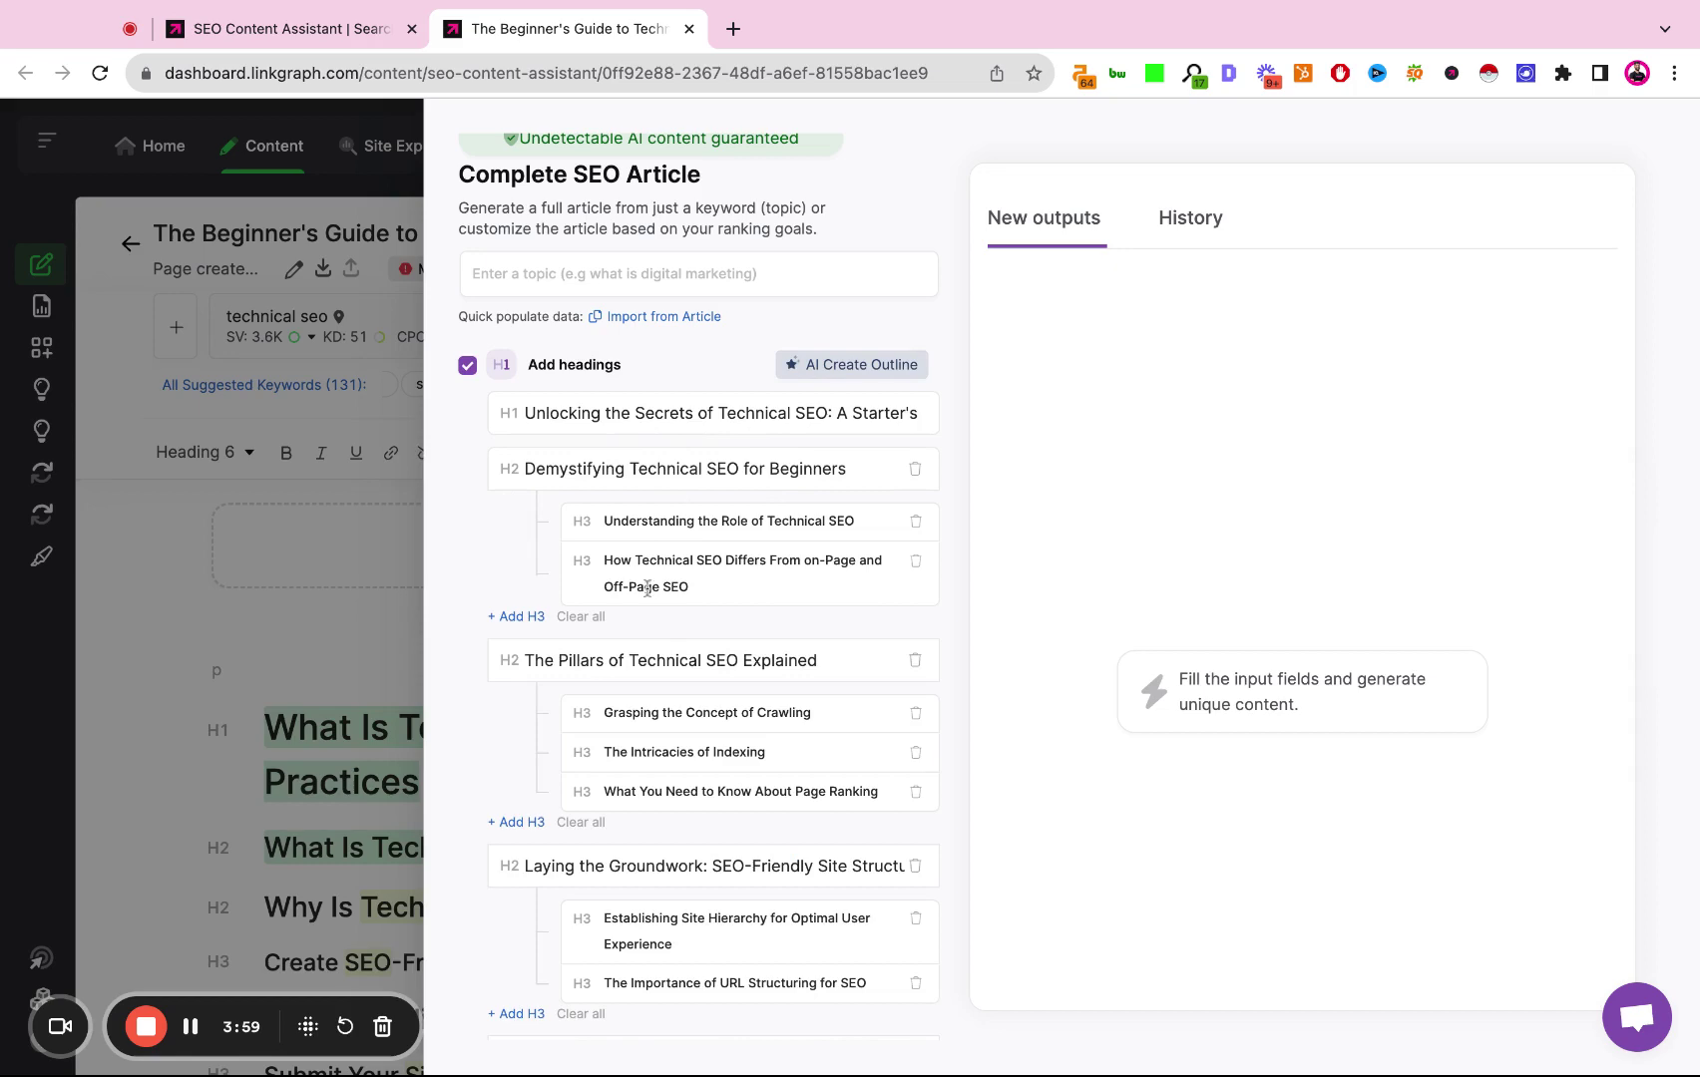
# Review the AI outline, import the article's headings instead, and scroll down to Terms to Include
pyautogui.scroll(-6, 647, 587)
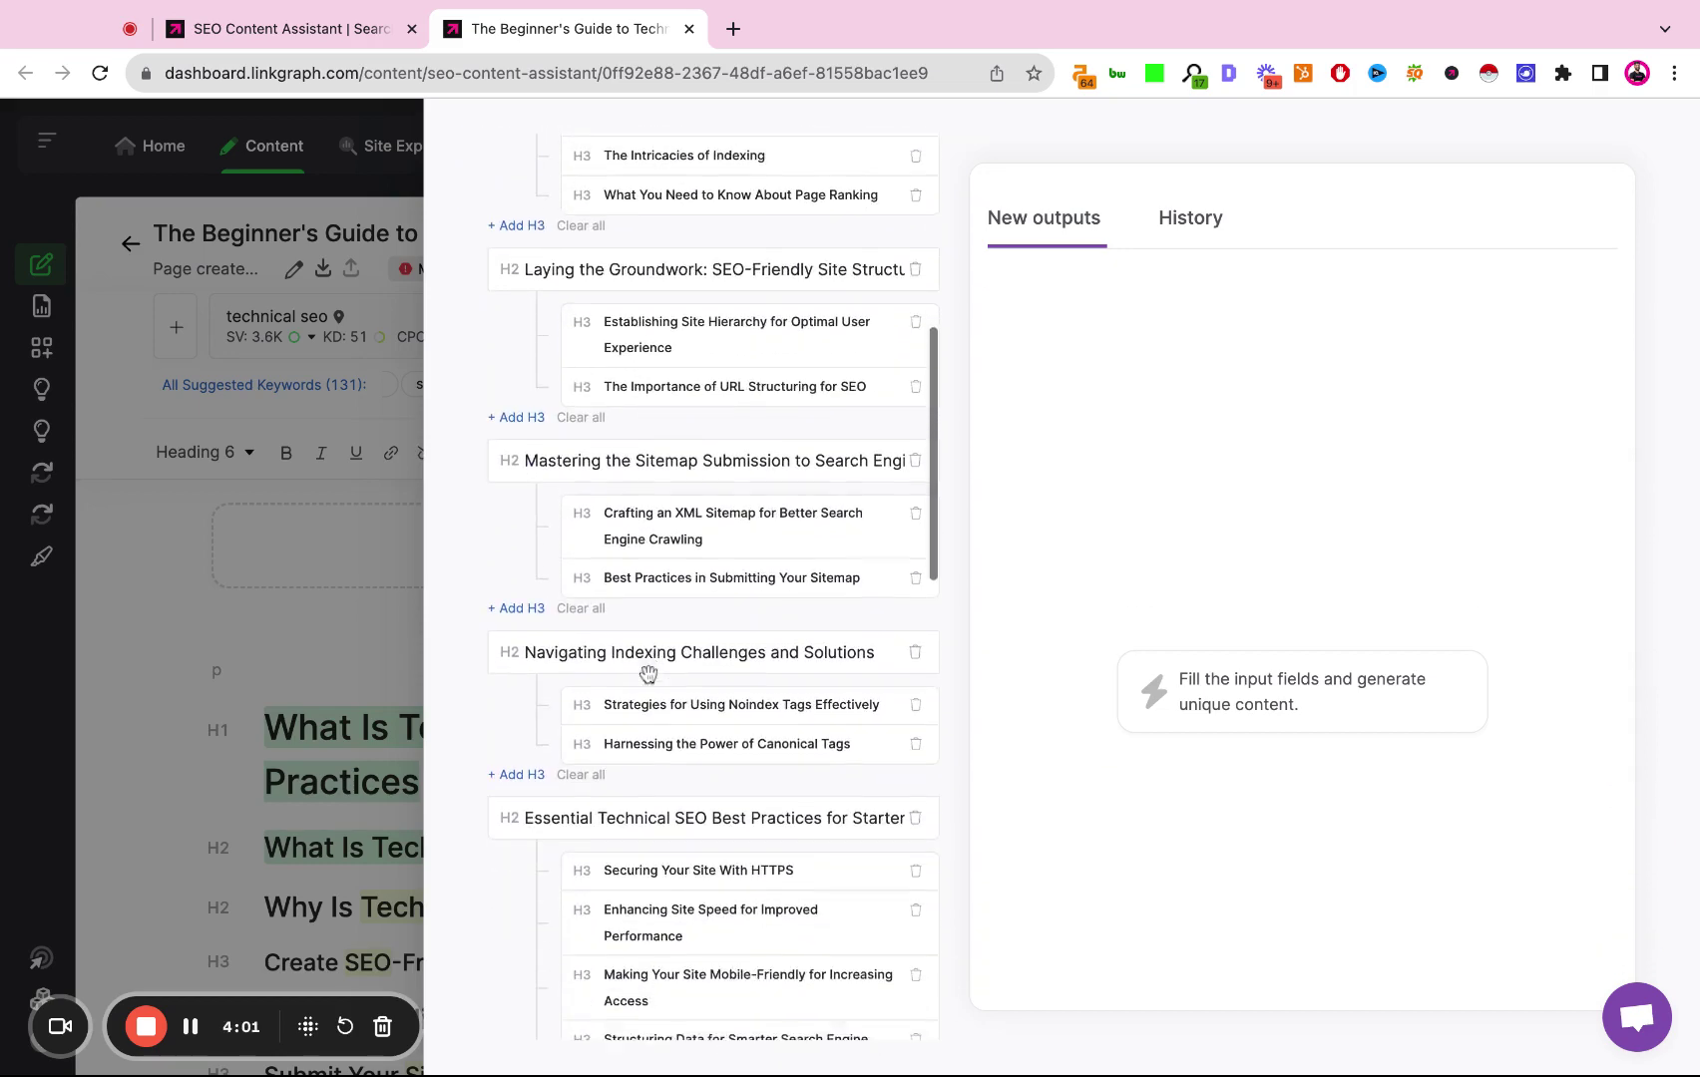
pyautogui.scroll(-6, 648, 675)
pyautogui.scroll(6, 649, 675)
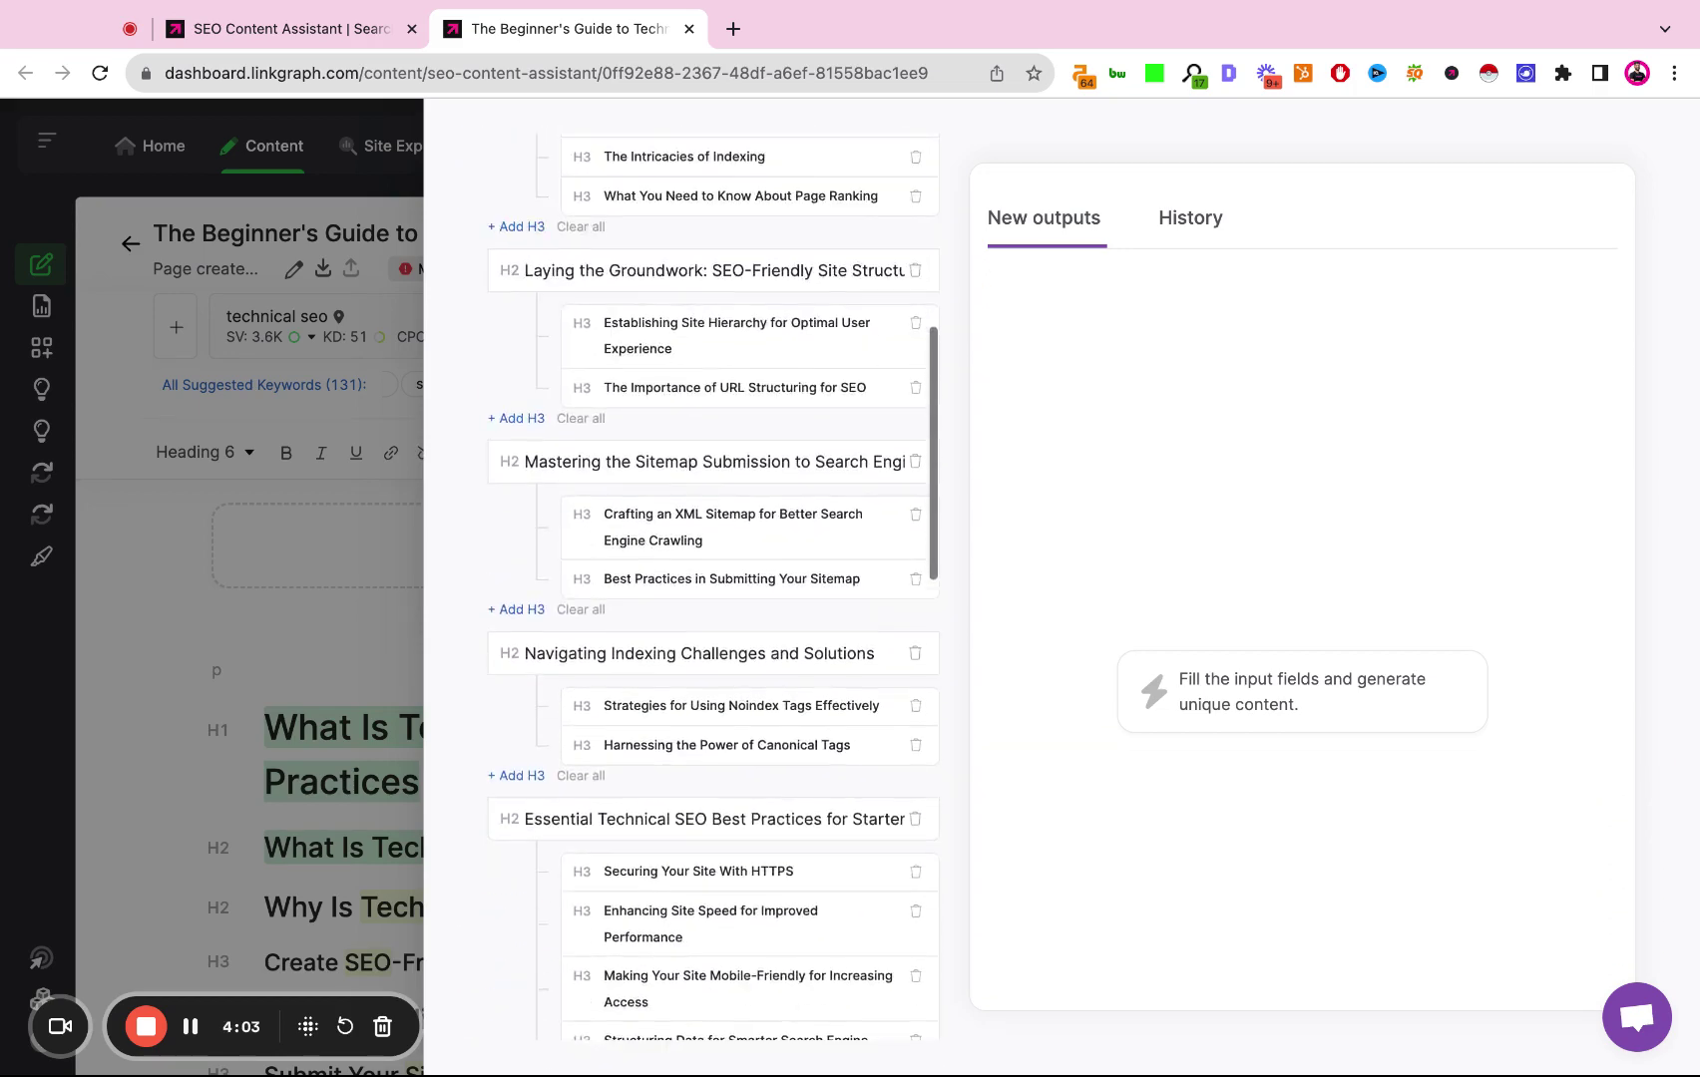
pyautogui.scroll(6, 702, 676)
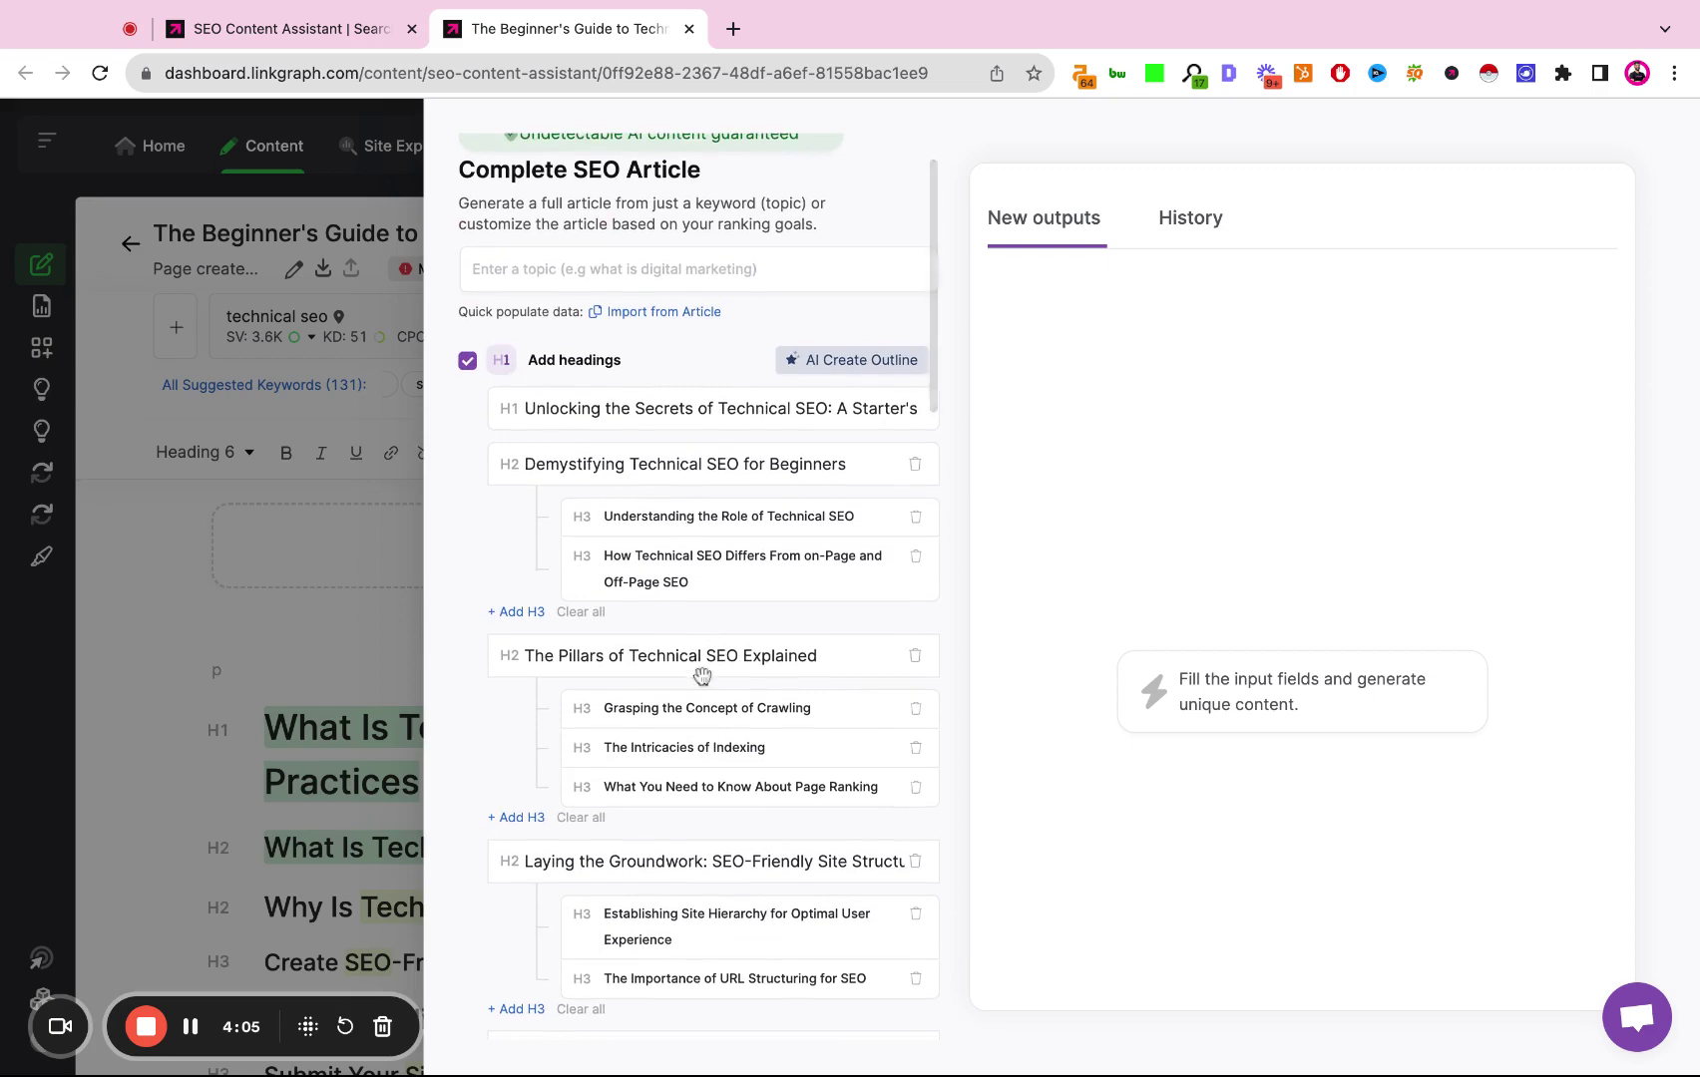
pyautogui.scroll(-10, 702, 688)
pyautogui.scroll(6, 703, 717)
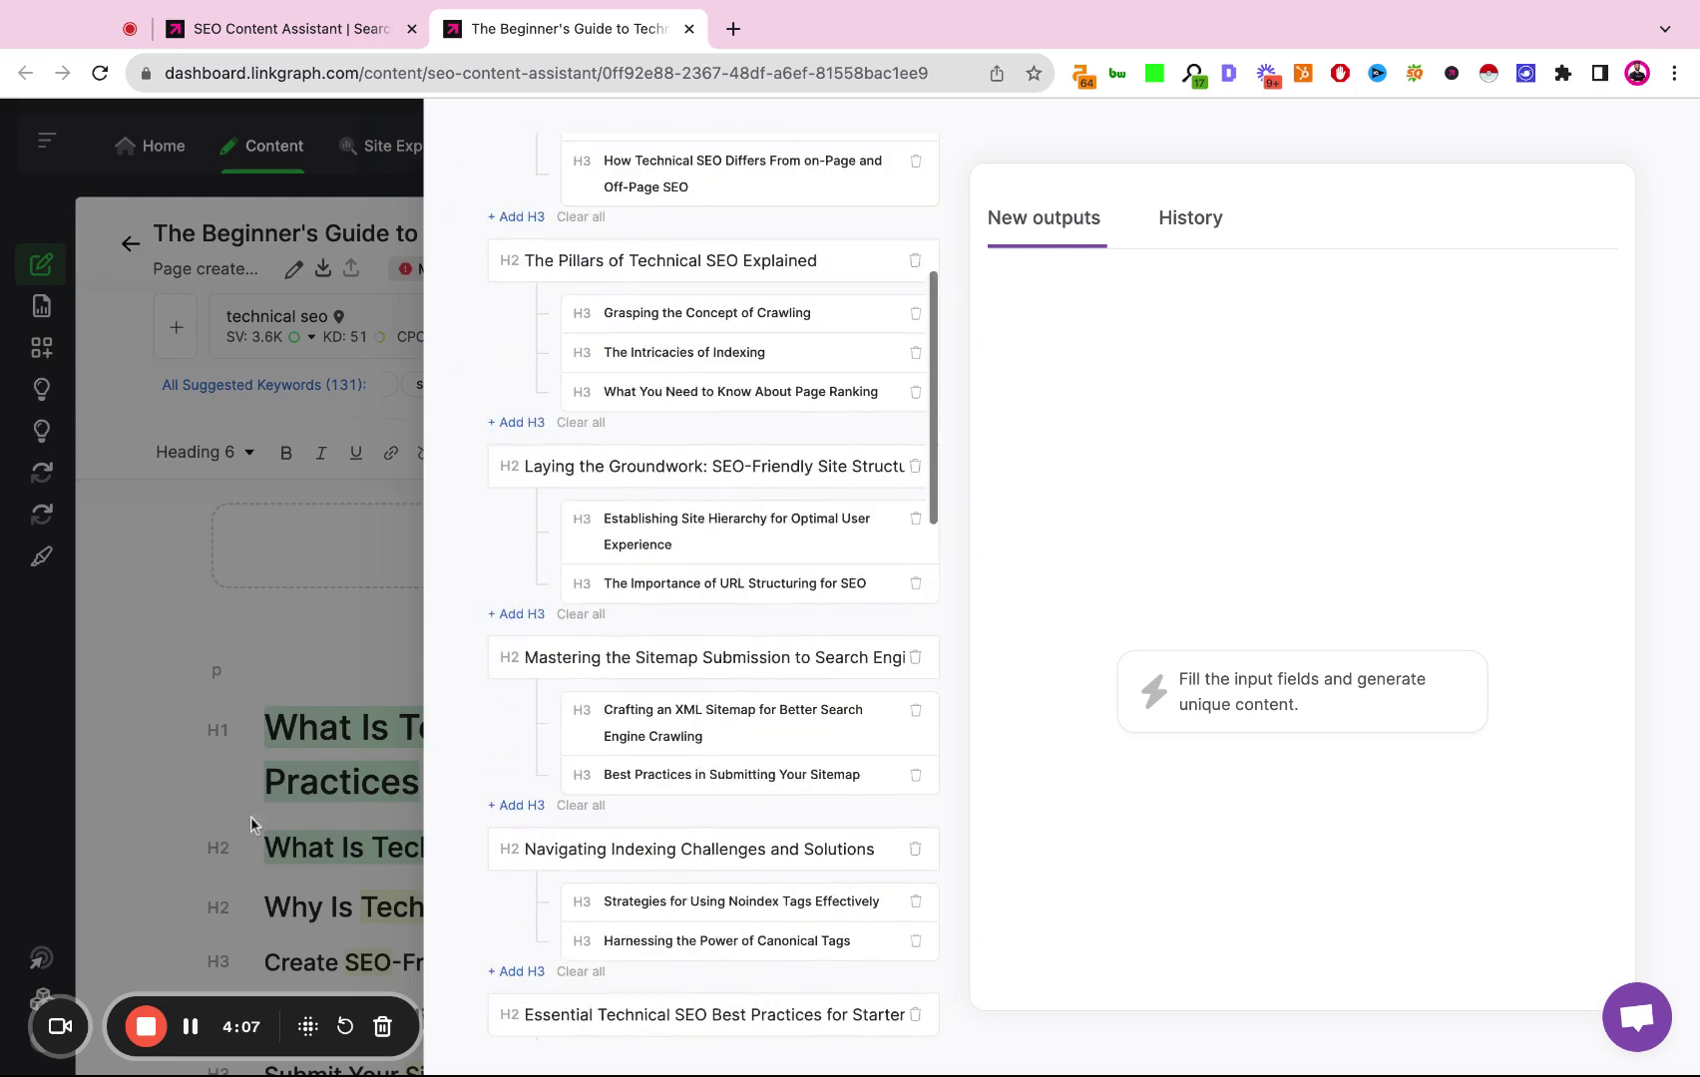
pyautogui.scroll(5, 677, 737)
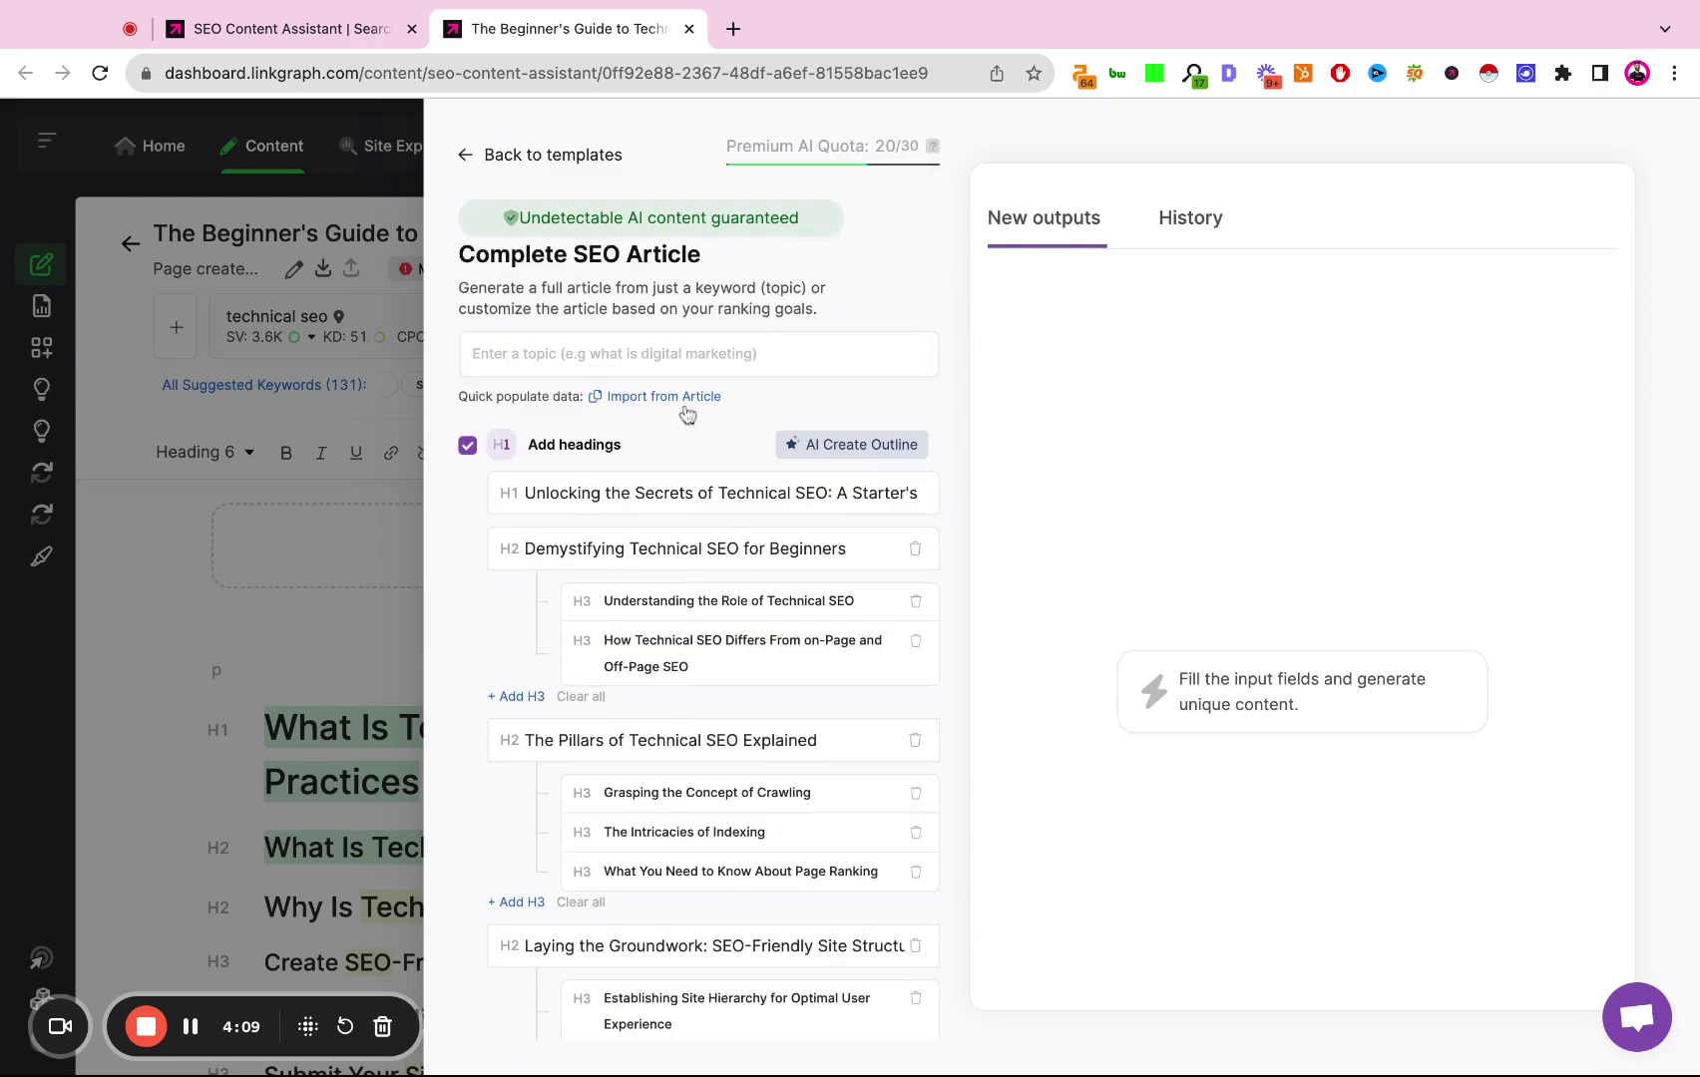
pyautogui.click(682, 401)
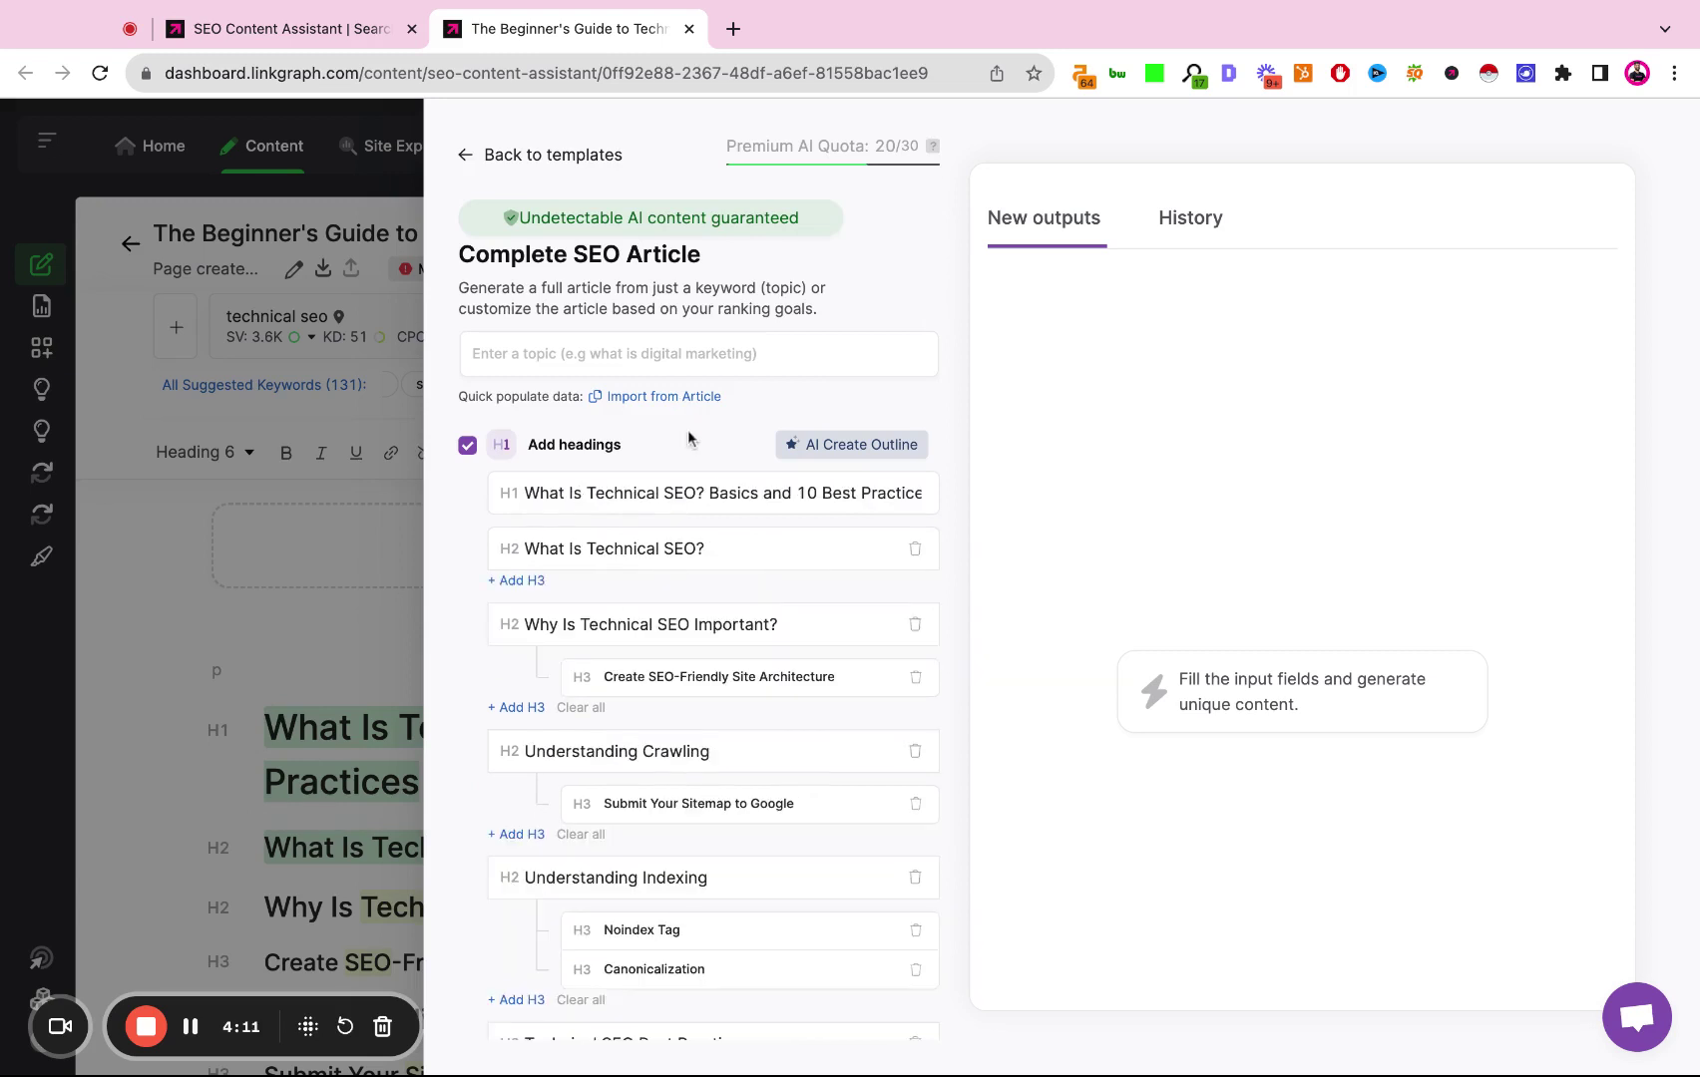
pyautogui.scroll(-2, 688, 439)
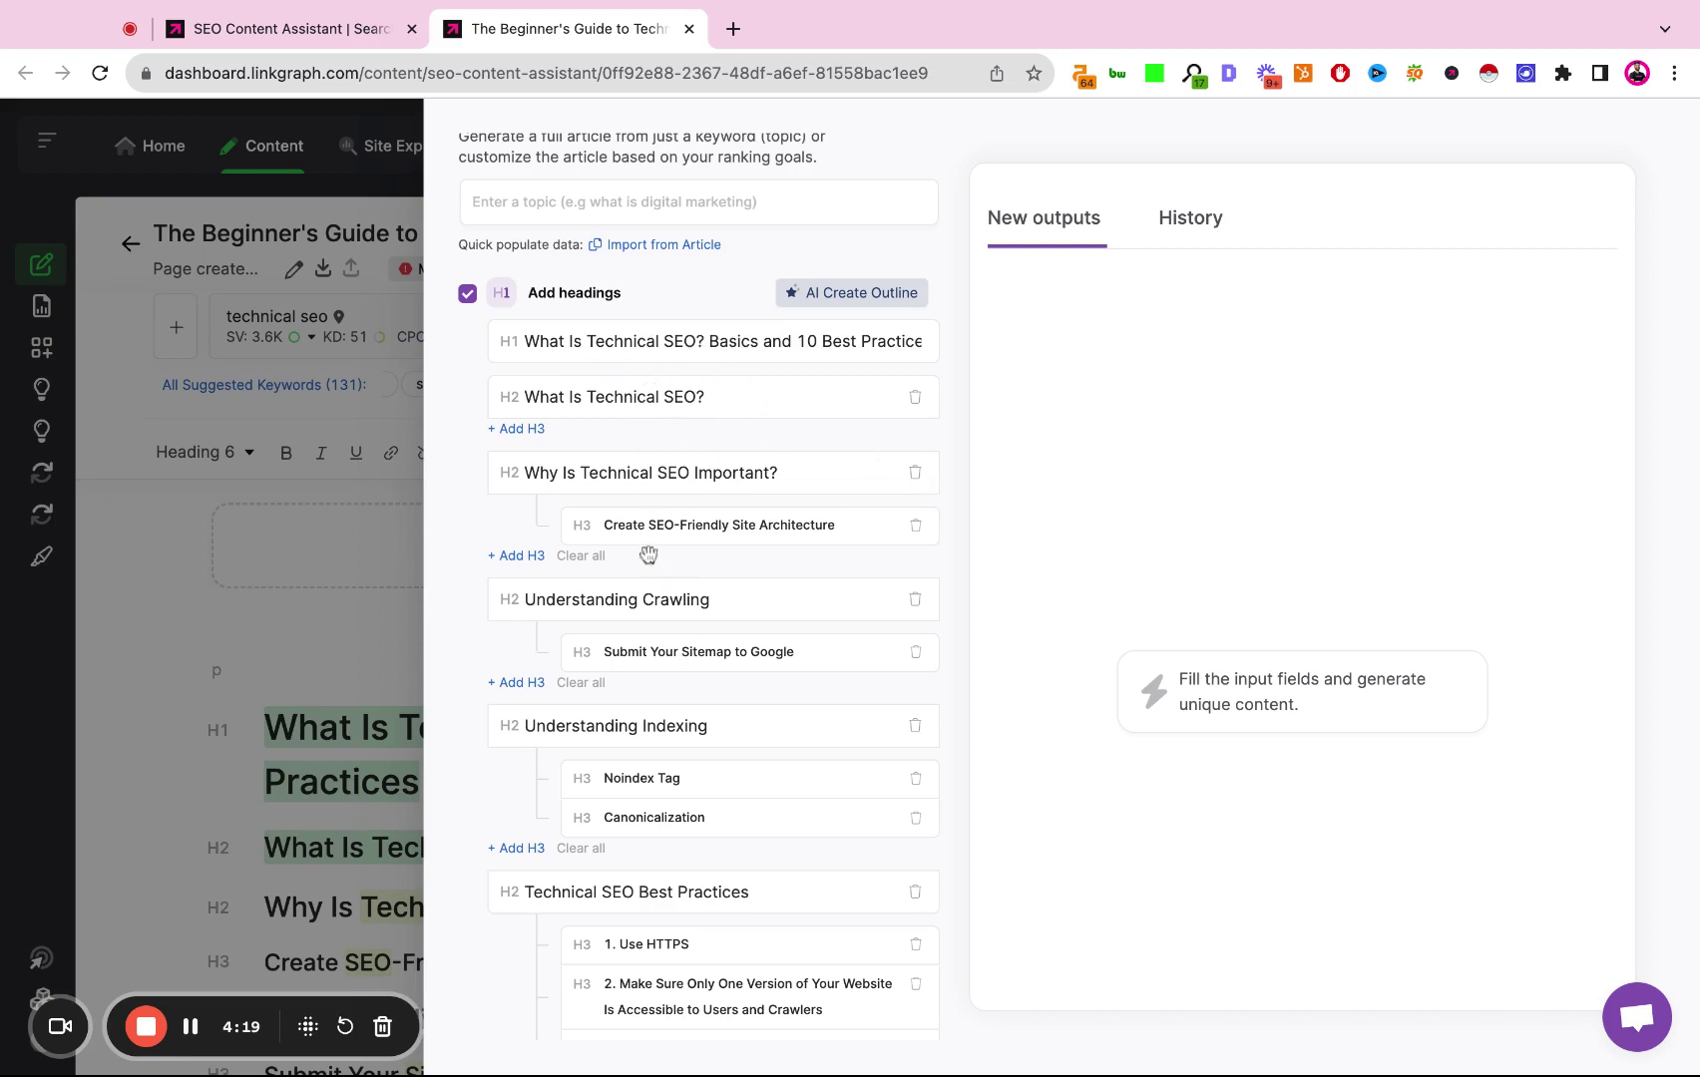
pyautogui.scroll(-1, 647, 580)
pyautogui.scroll(-8, 646, 581)
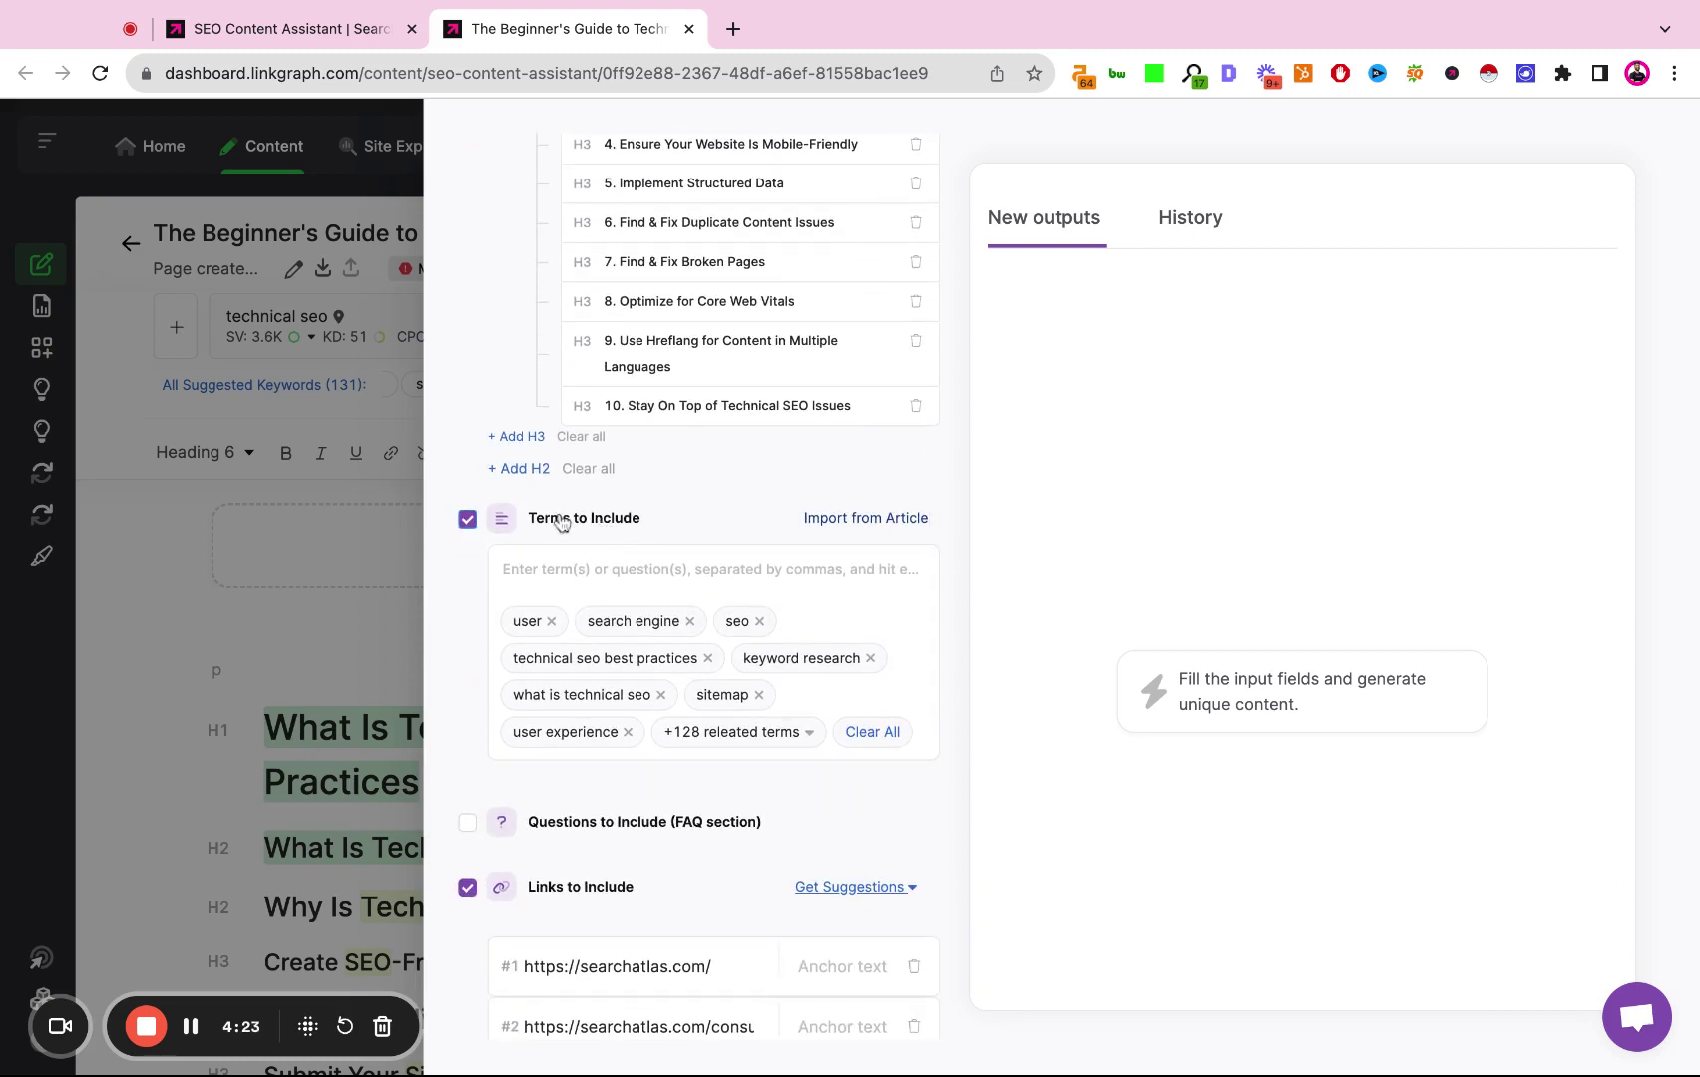
pyautogui.click(861, 528)
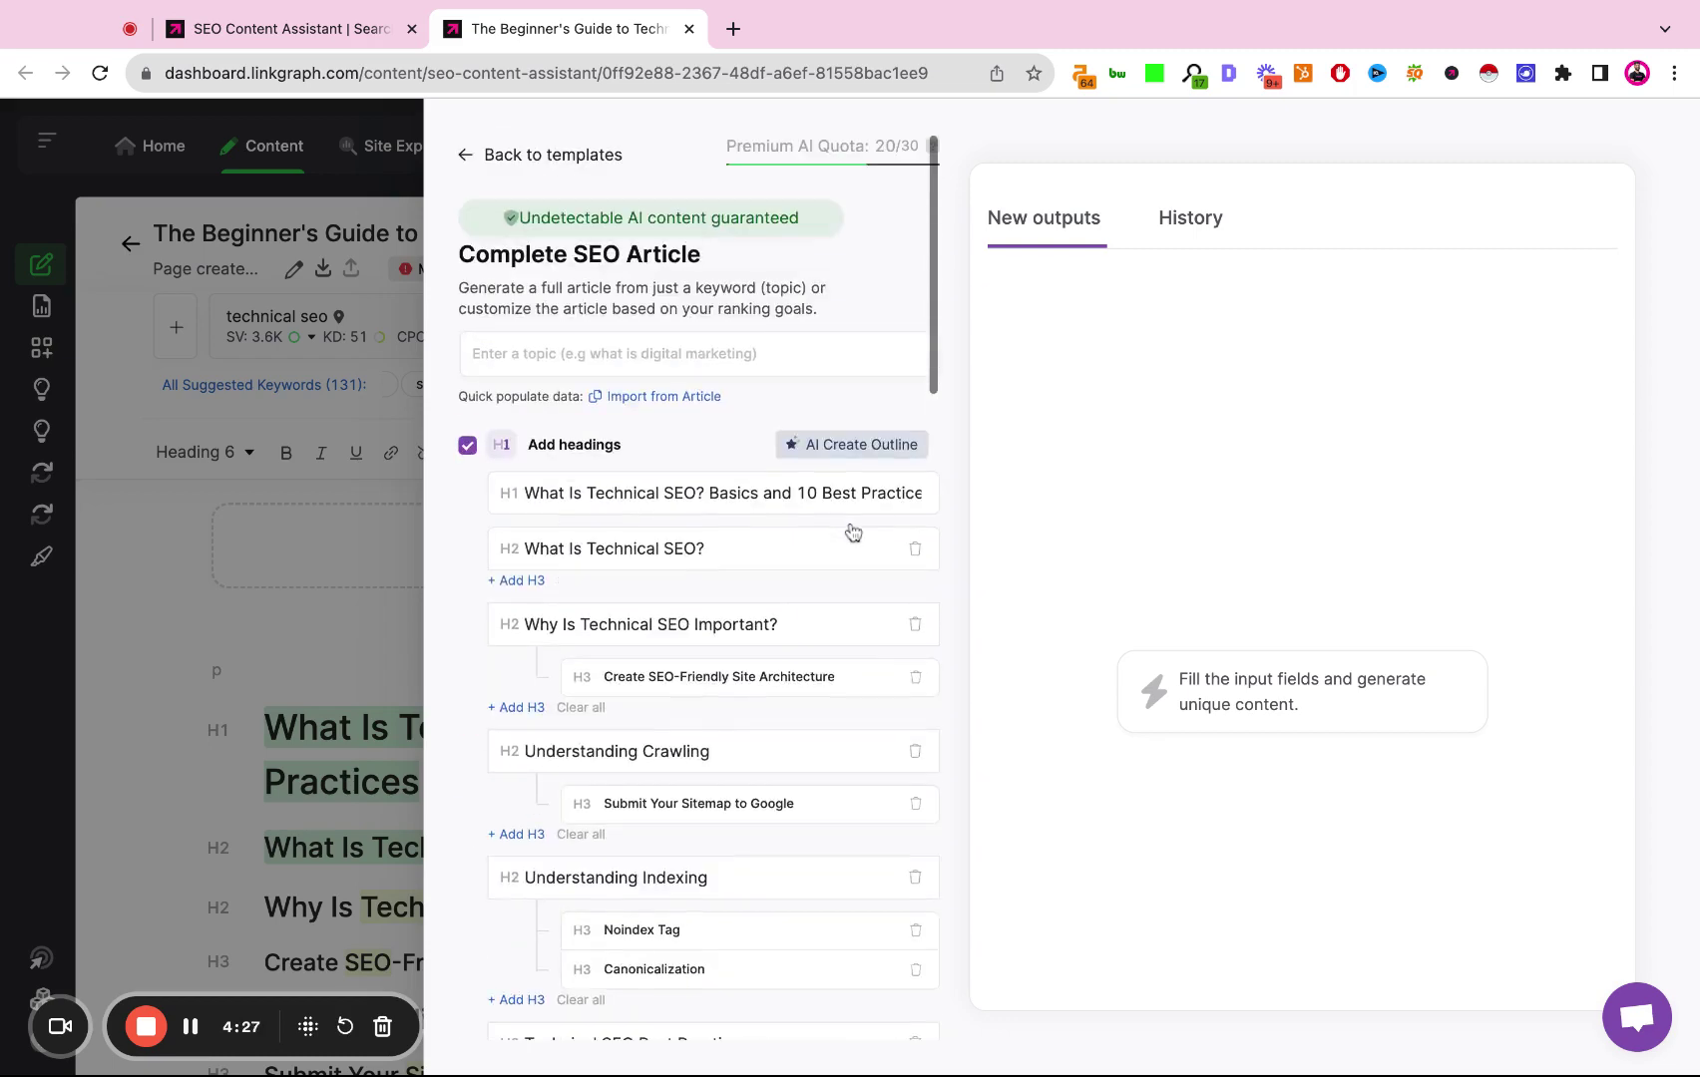
pyautogui.scroll(-1, 680, 458)
pyautogui.scroll(-15, 677, 457)
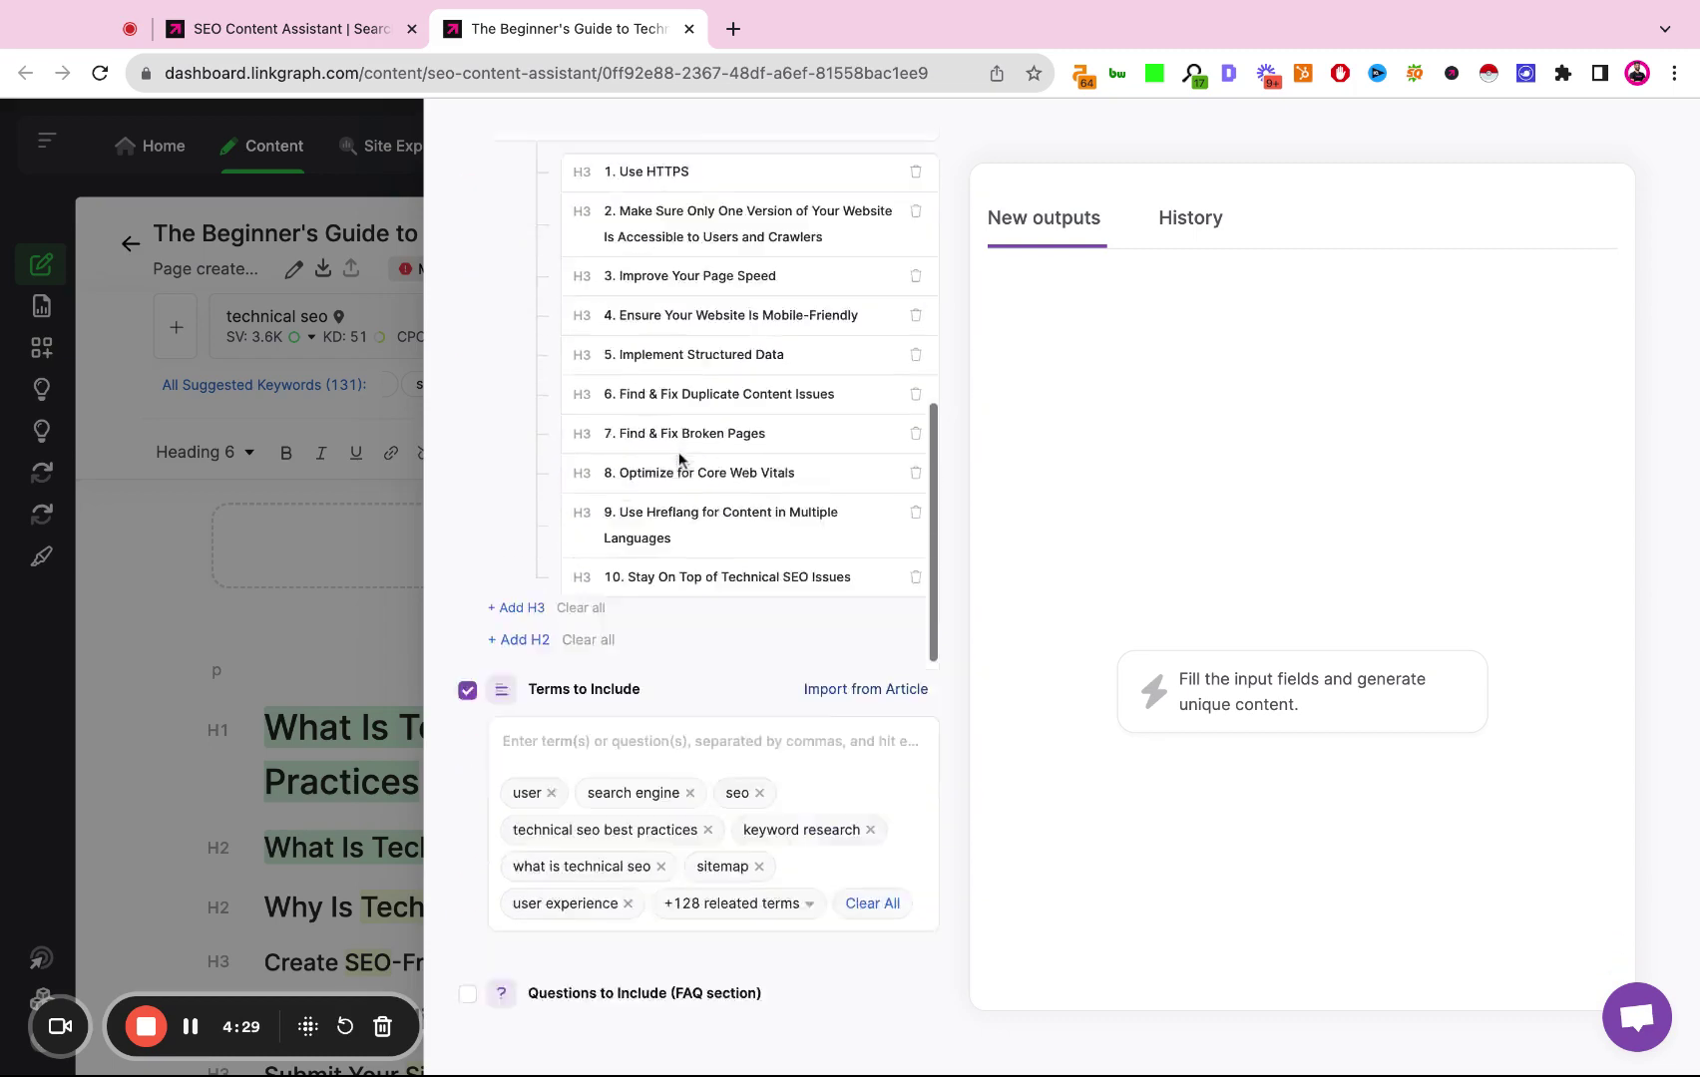
pyautogui.click(707, 425)
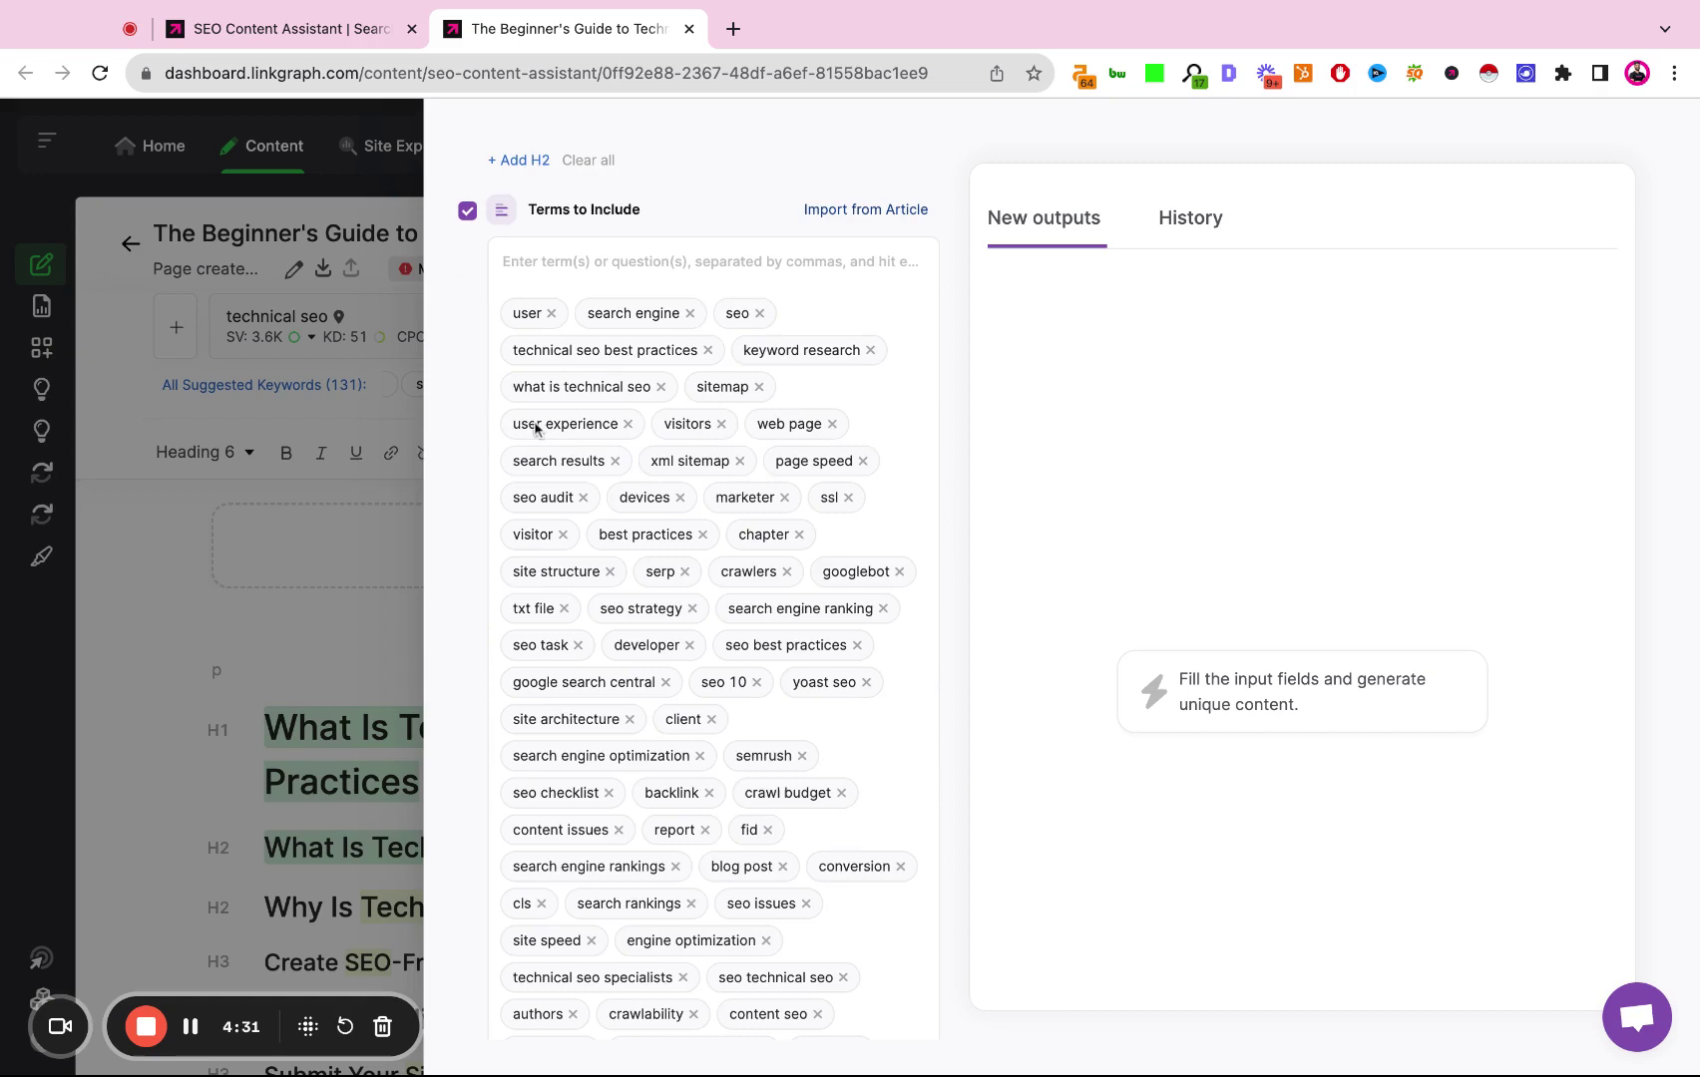
pyautogui.scroll(-15, 699, 688)
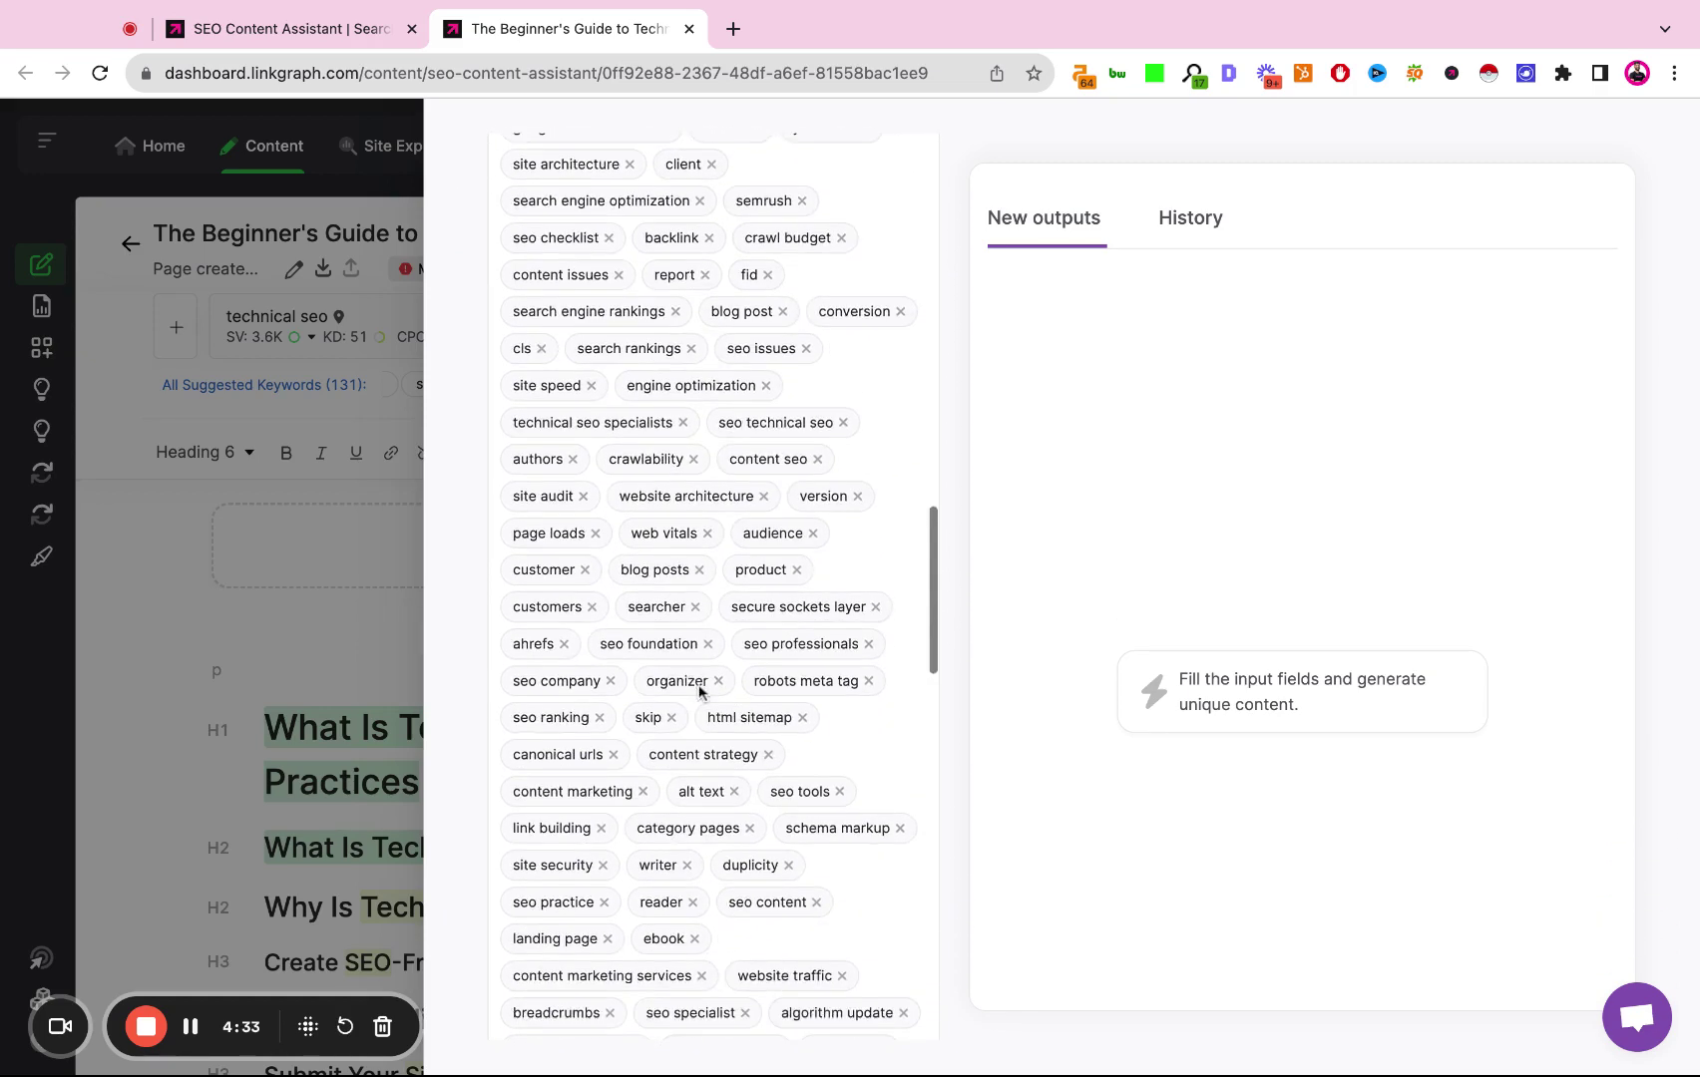
pyautogui.scroll(-10, 713, 589)
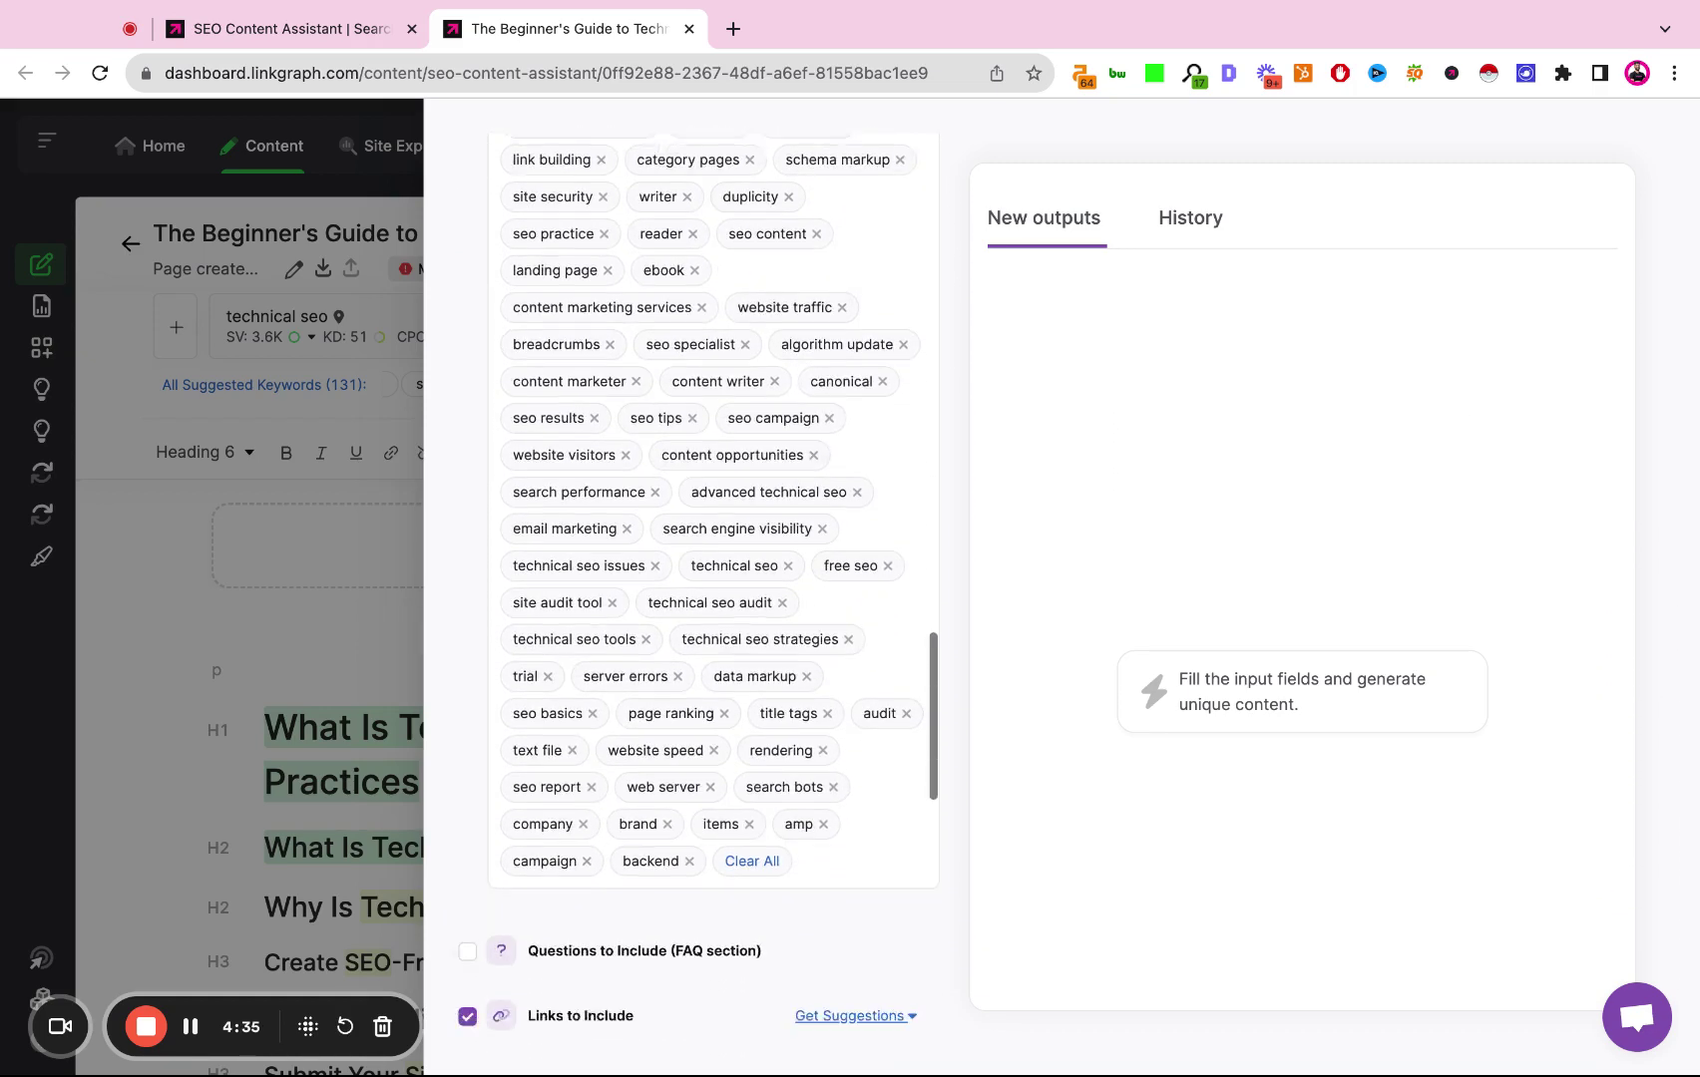
pyautogui.scroll(6, 713, 588)
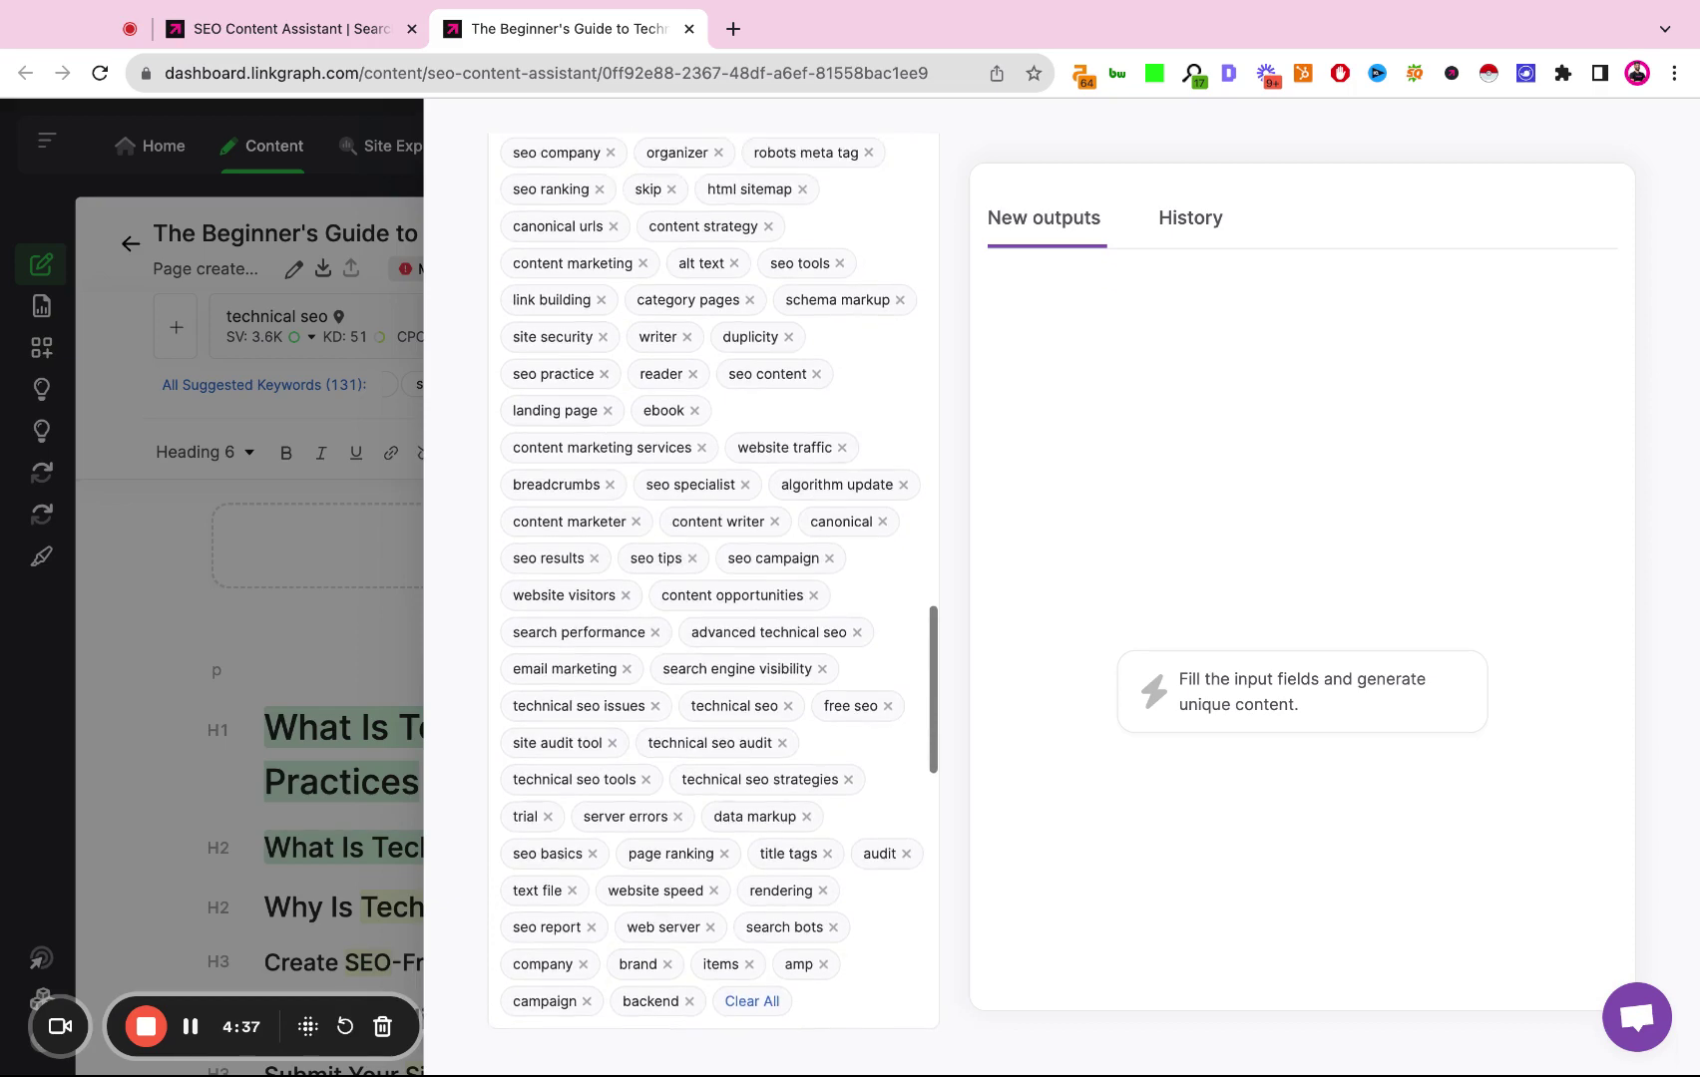
pyautogui.scroll(10, 713, 589)
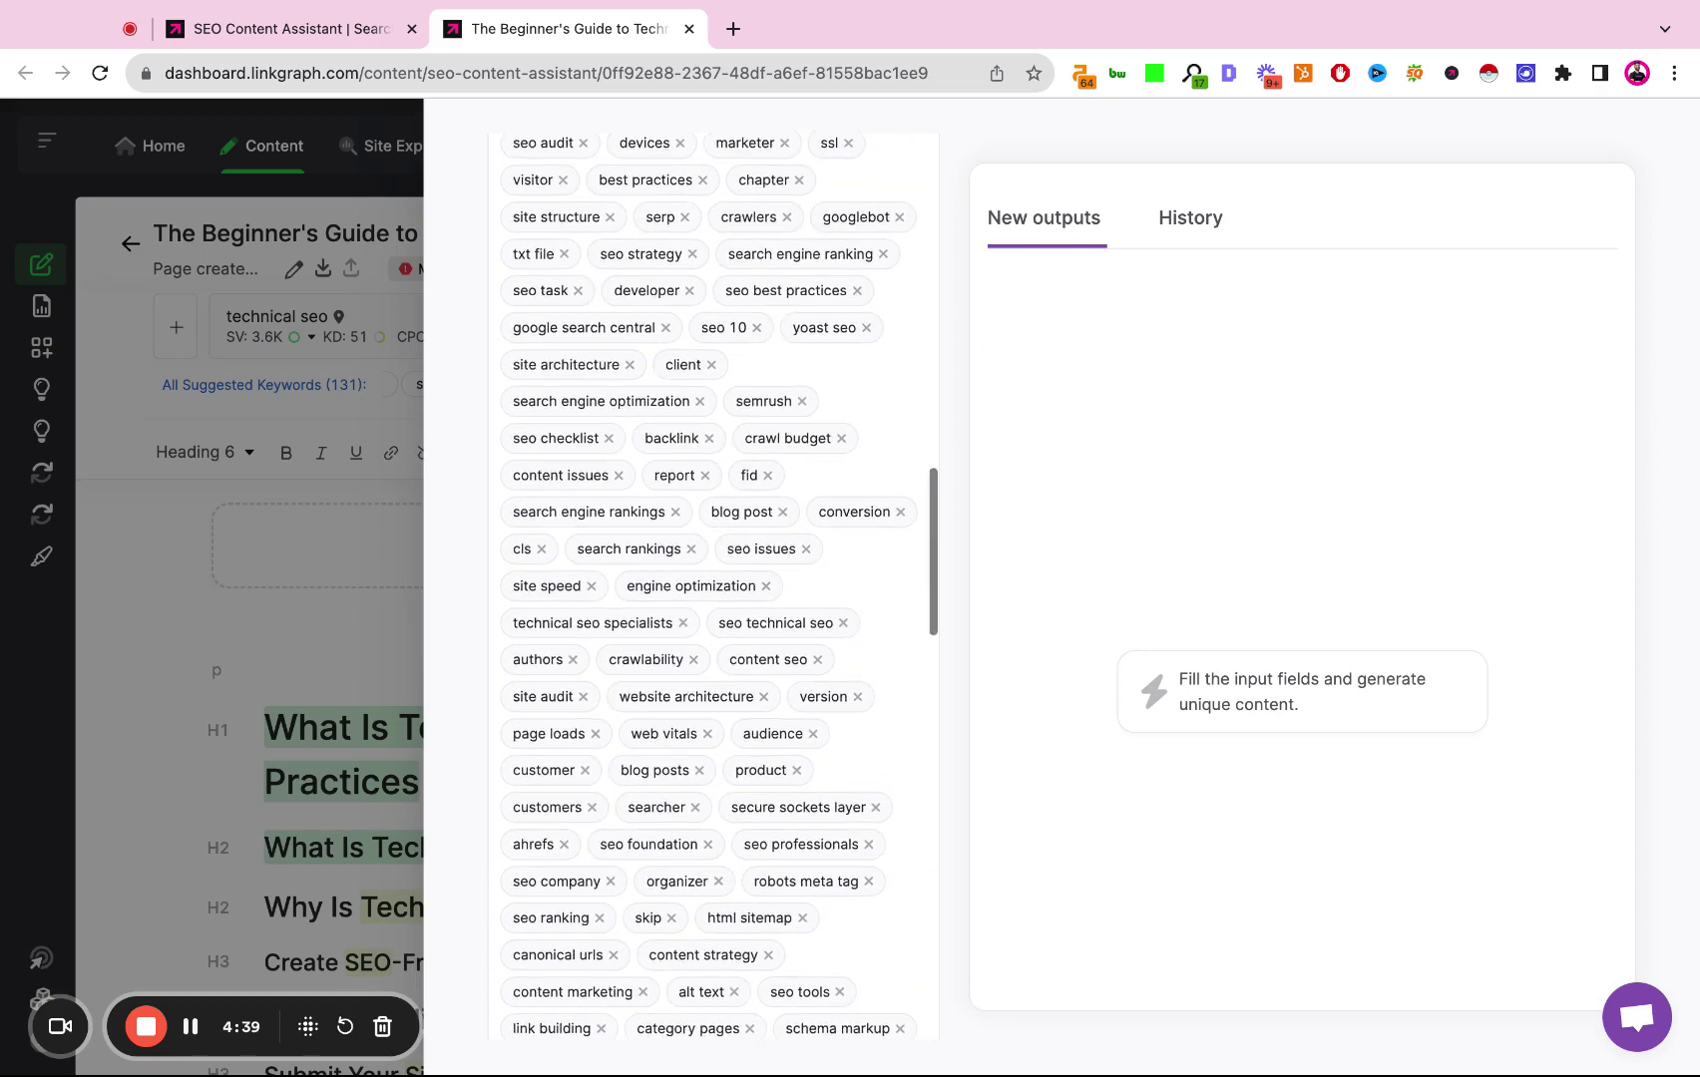
pyautogui.scroll(-8, 714, 588)
pyautogui.scroll(-6, 773, 666)
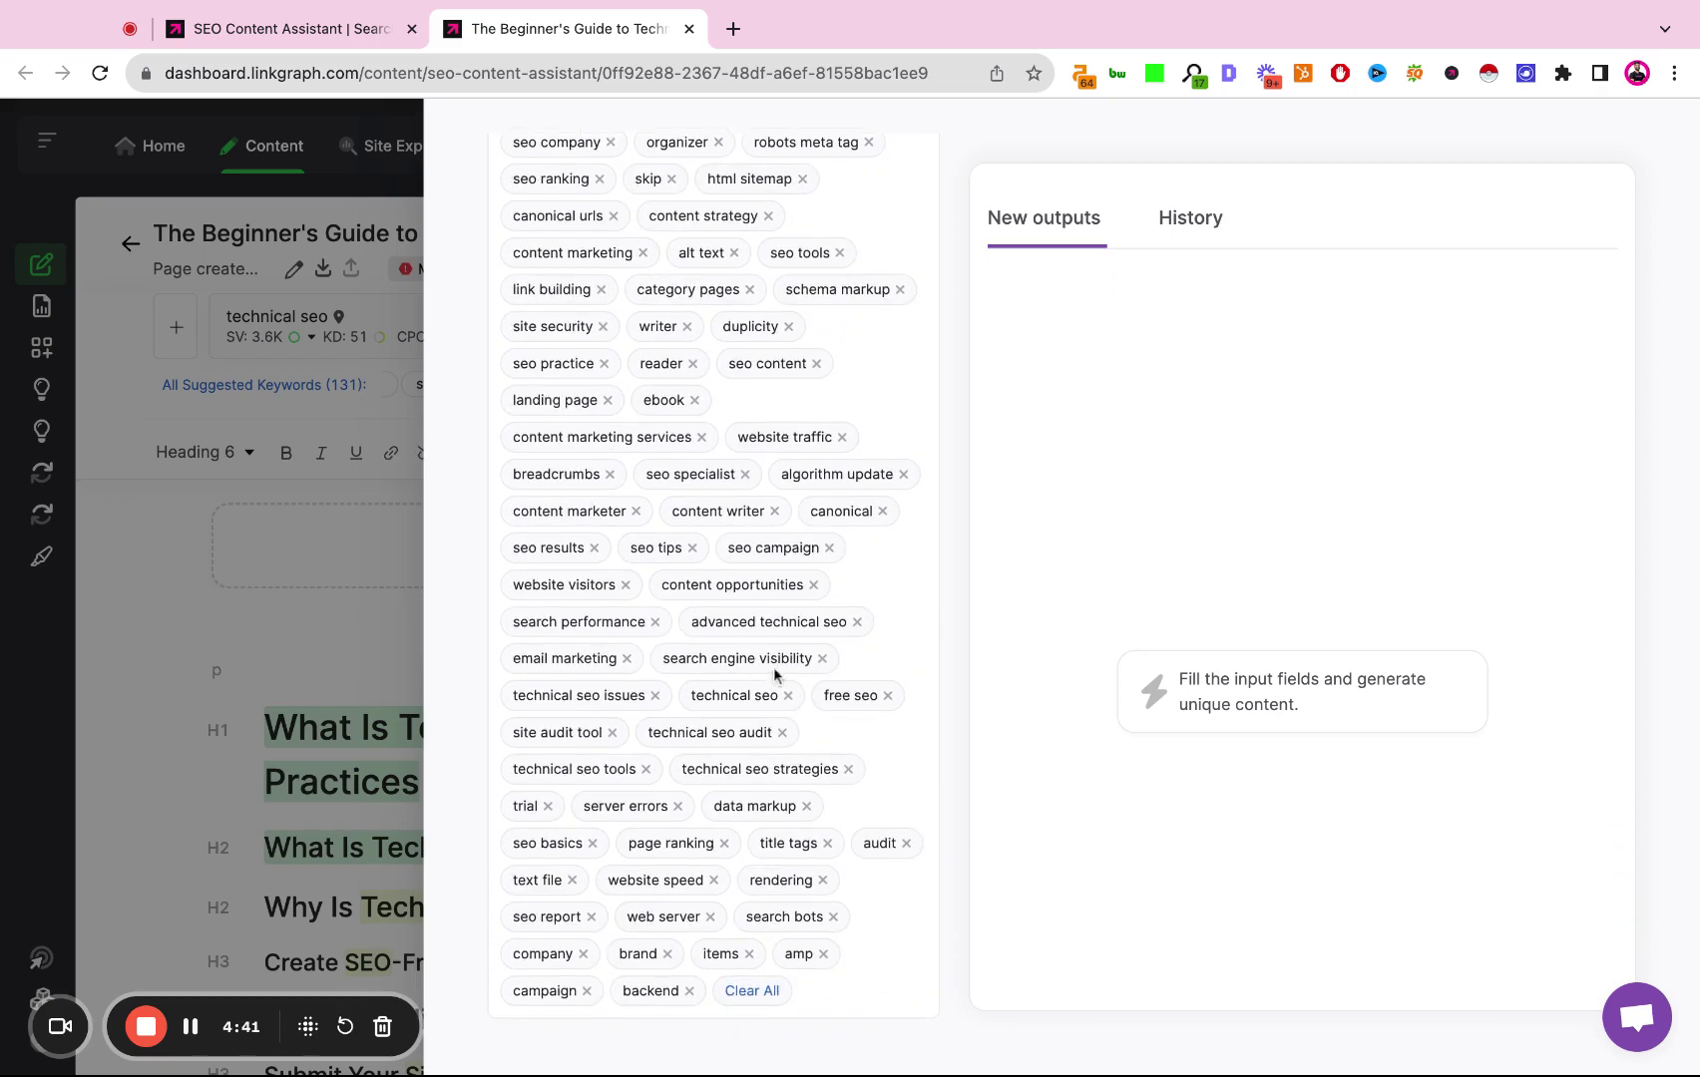
pyautogui.scroll(-1, 853, 618)
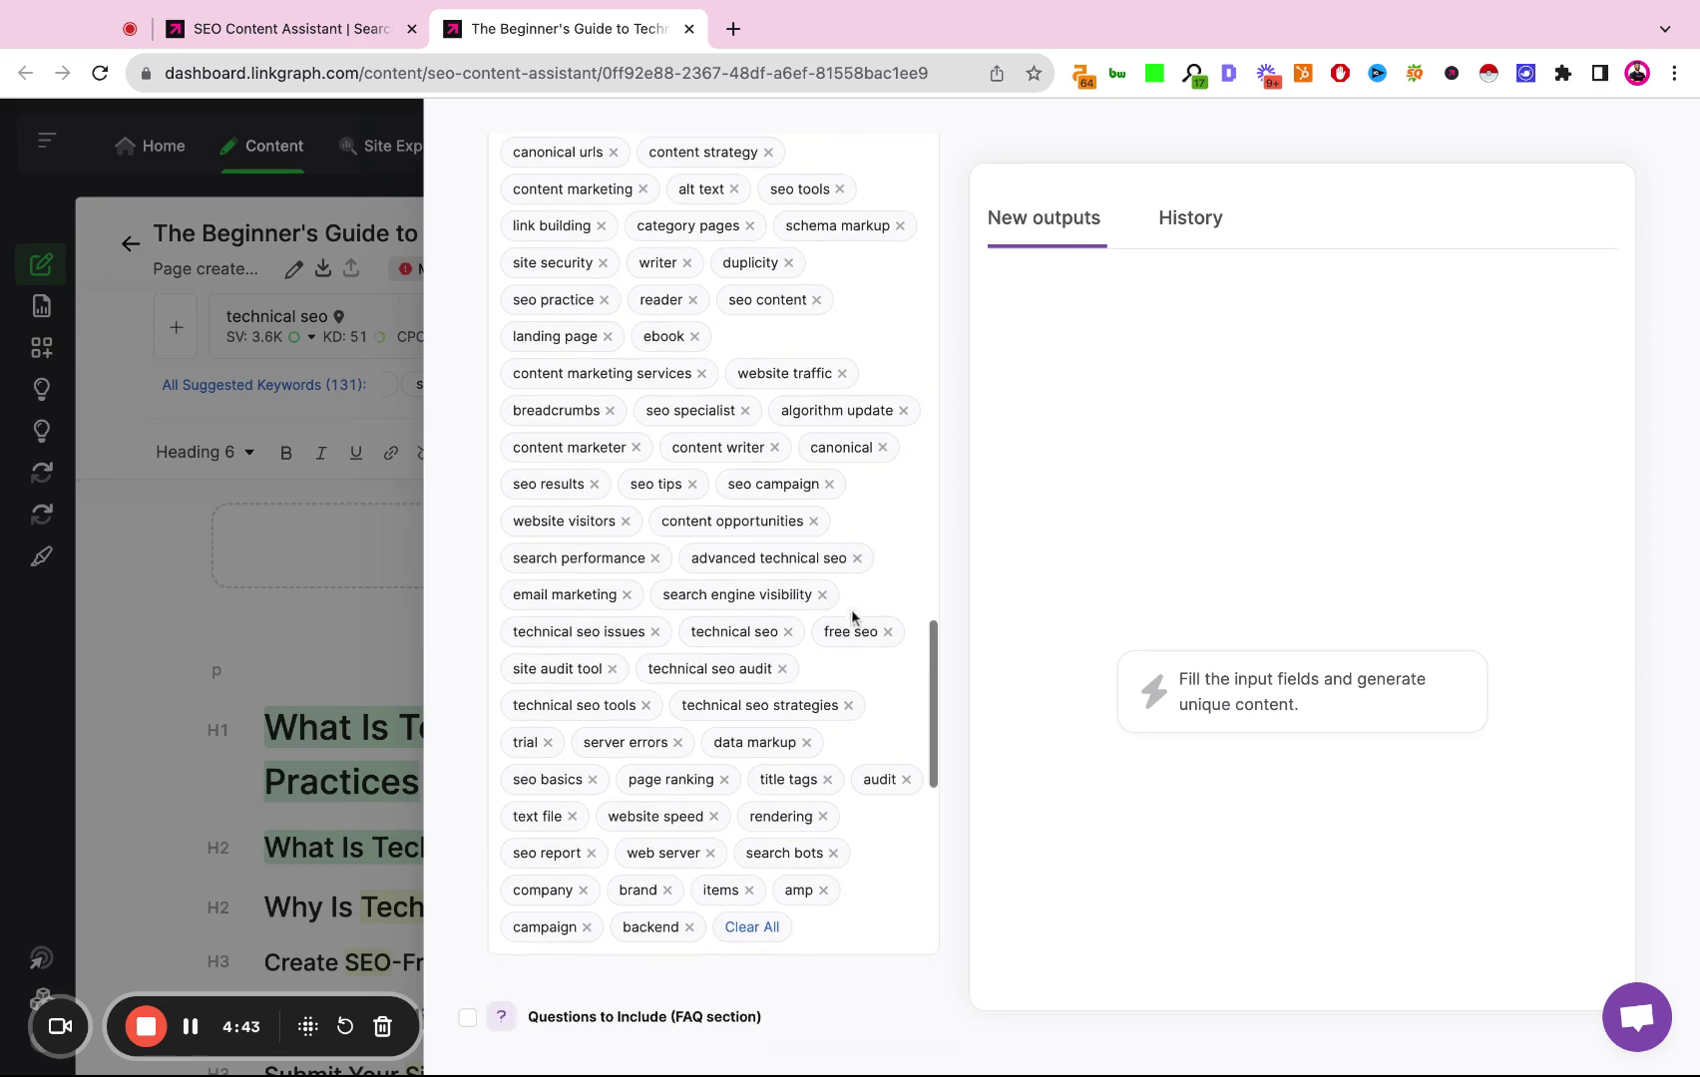
pyautogui.scroll(11, 840, 582)
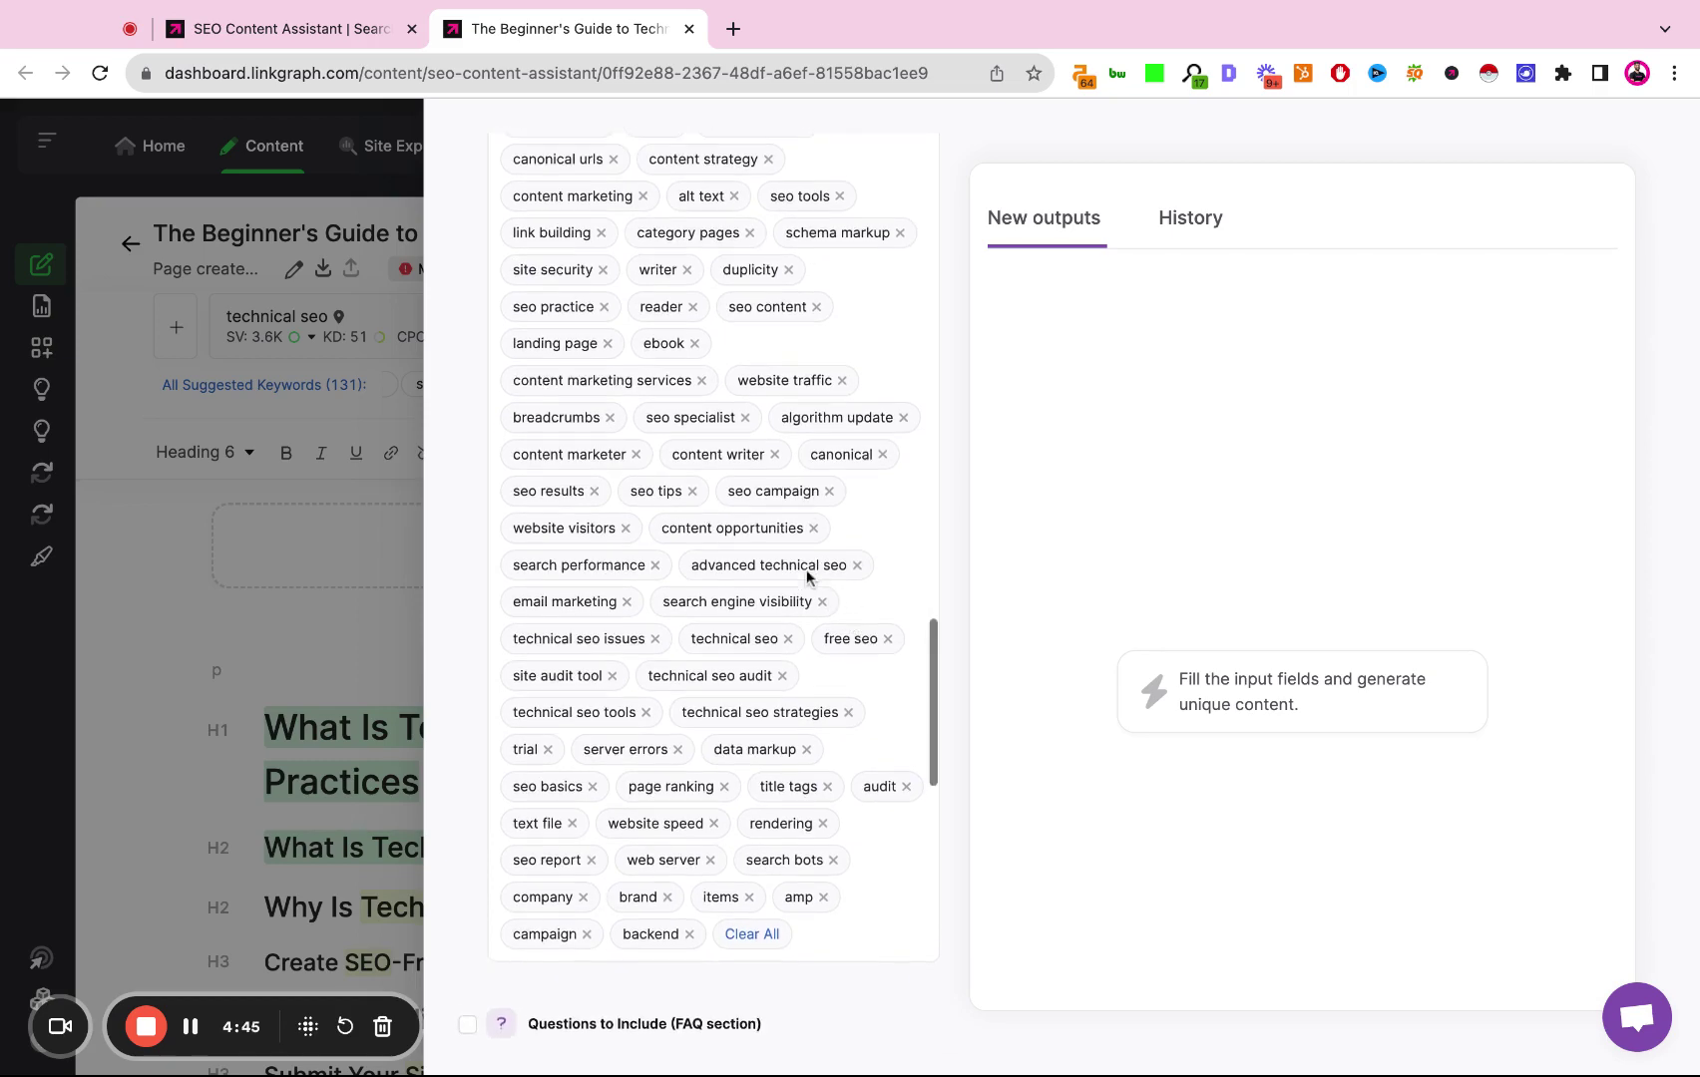
pyautogui.scroll(8, 806, 577)
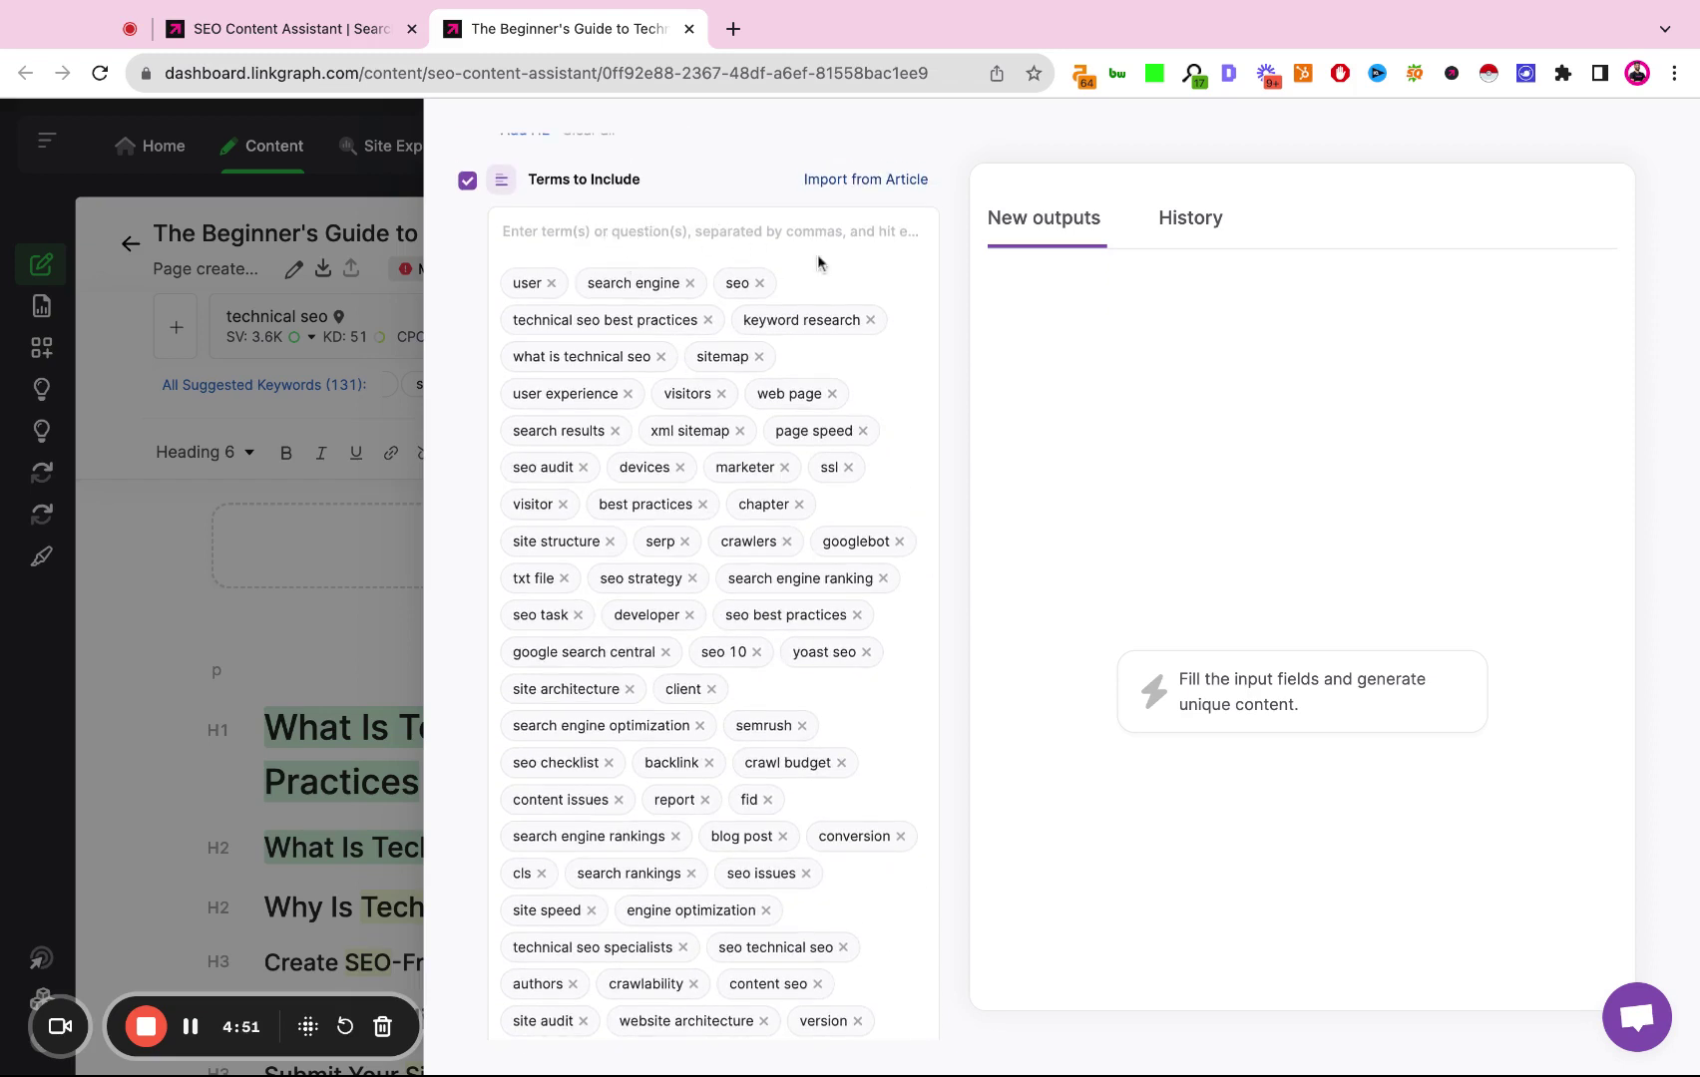
pyautogui.scroll(-14, 850, 621)
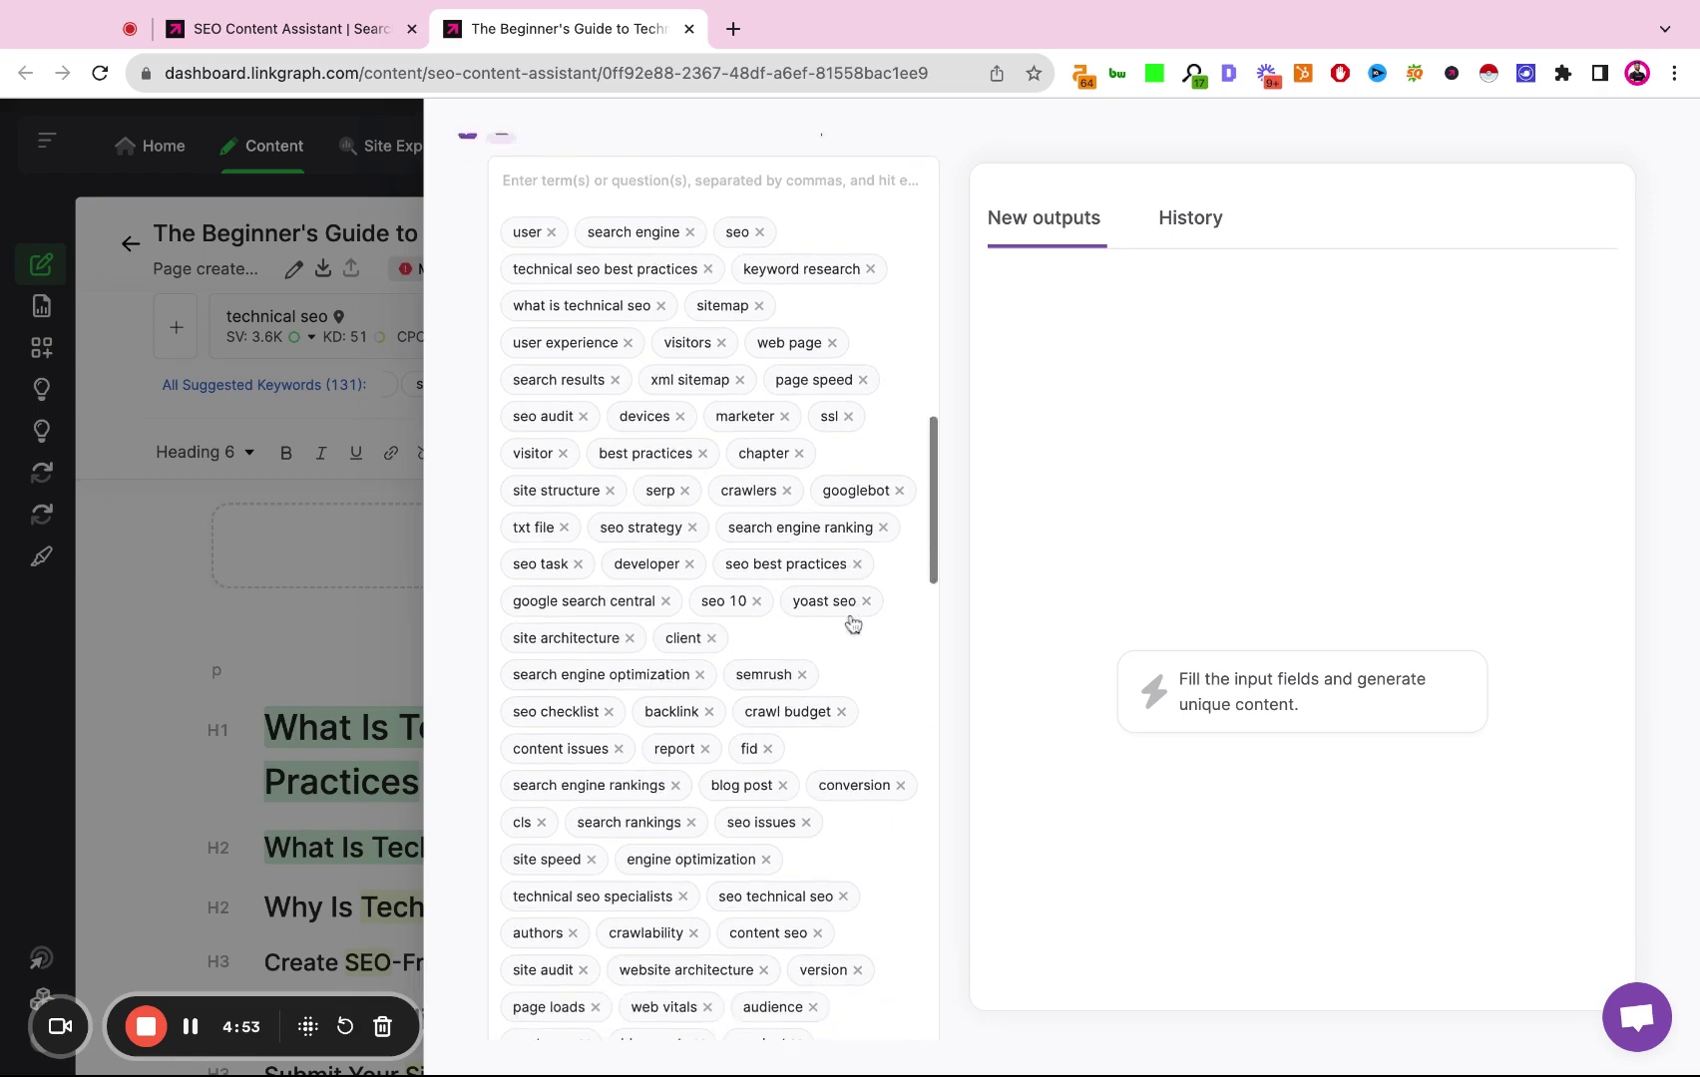
pyautogui.scroll(-15, 851, 621)
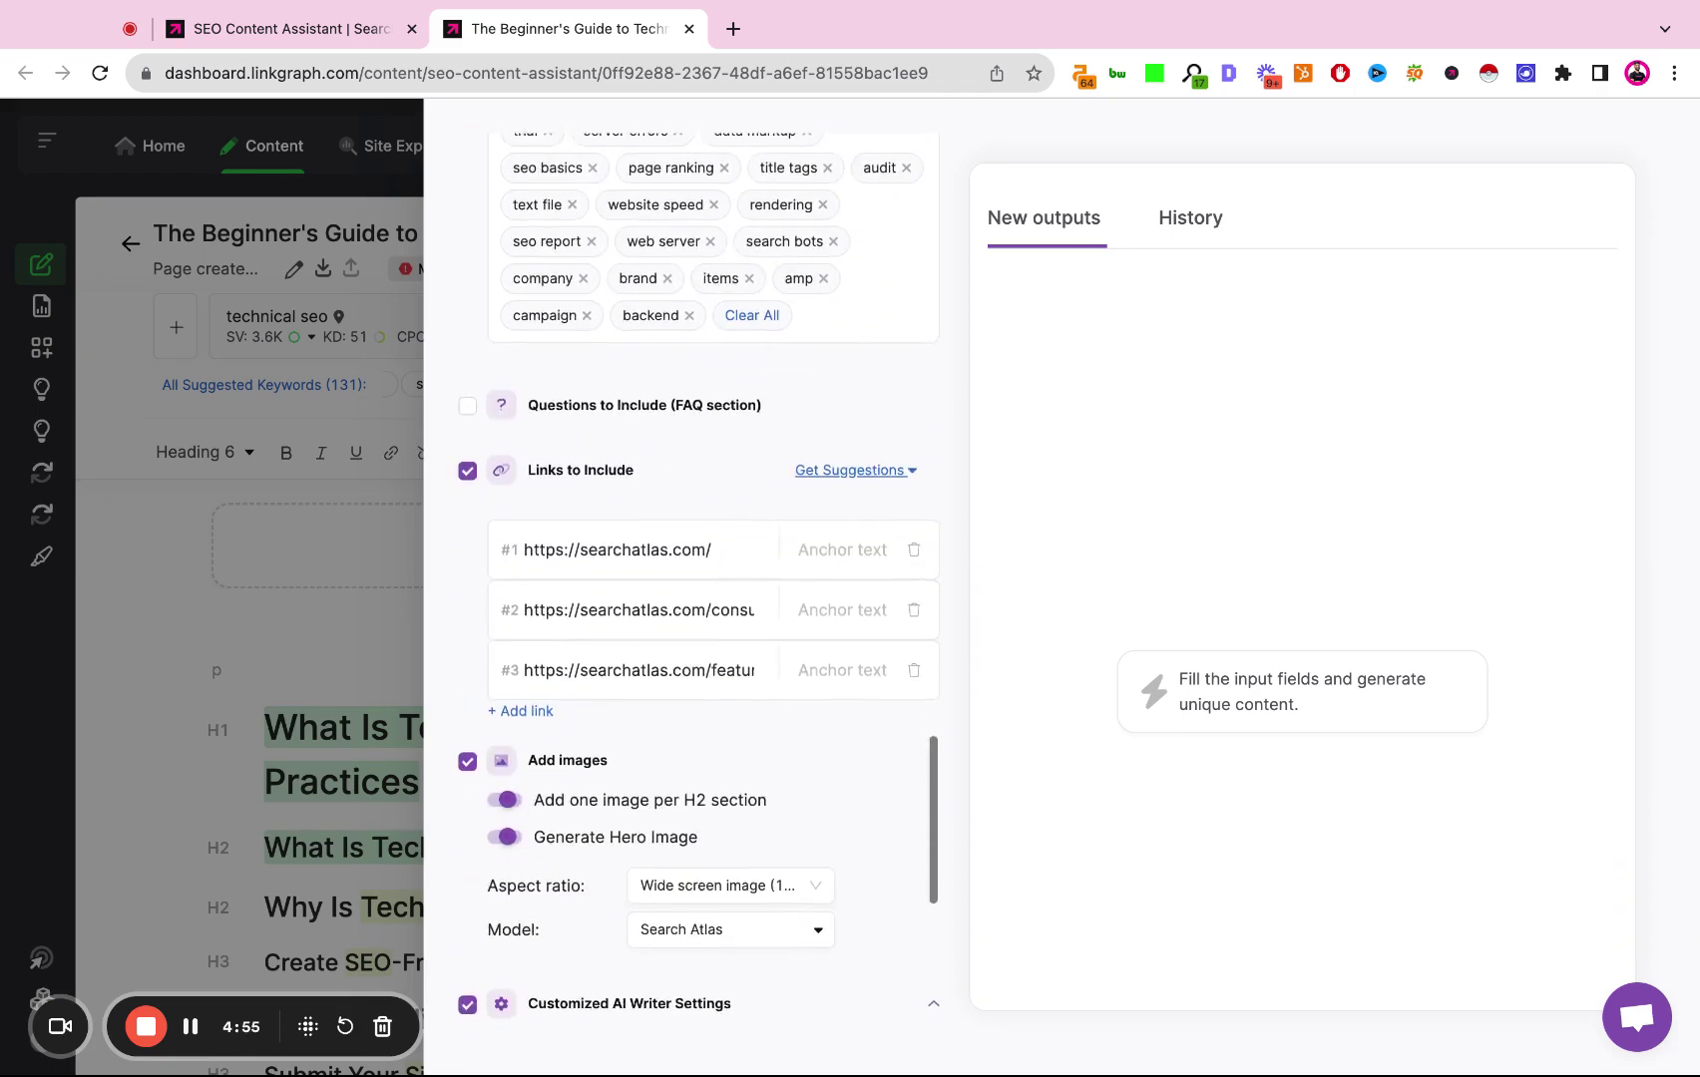
# Enable Questions to Include with Write your own and add 'what is technical seo' from the suggestions
pyautogui.click(468, 333)
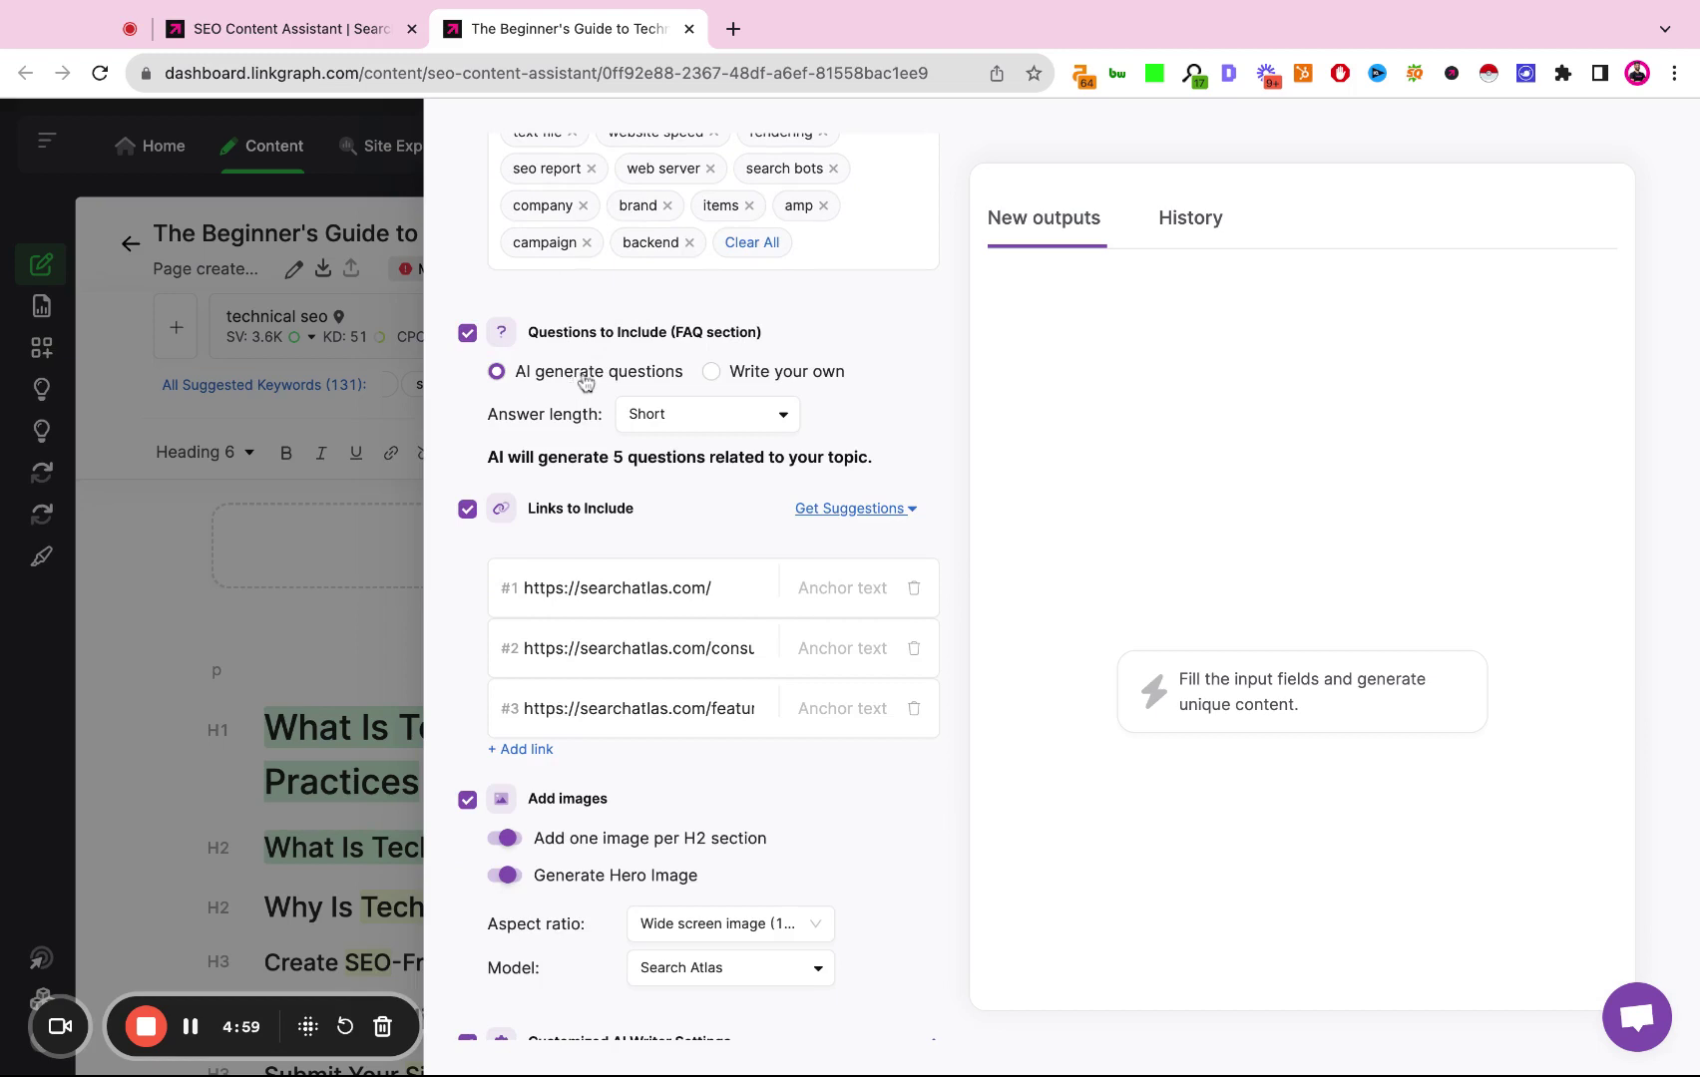
pyautogui.click(710, 371)
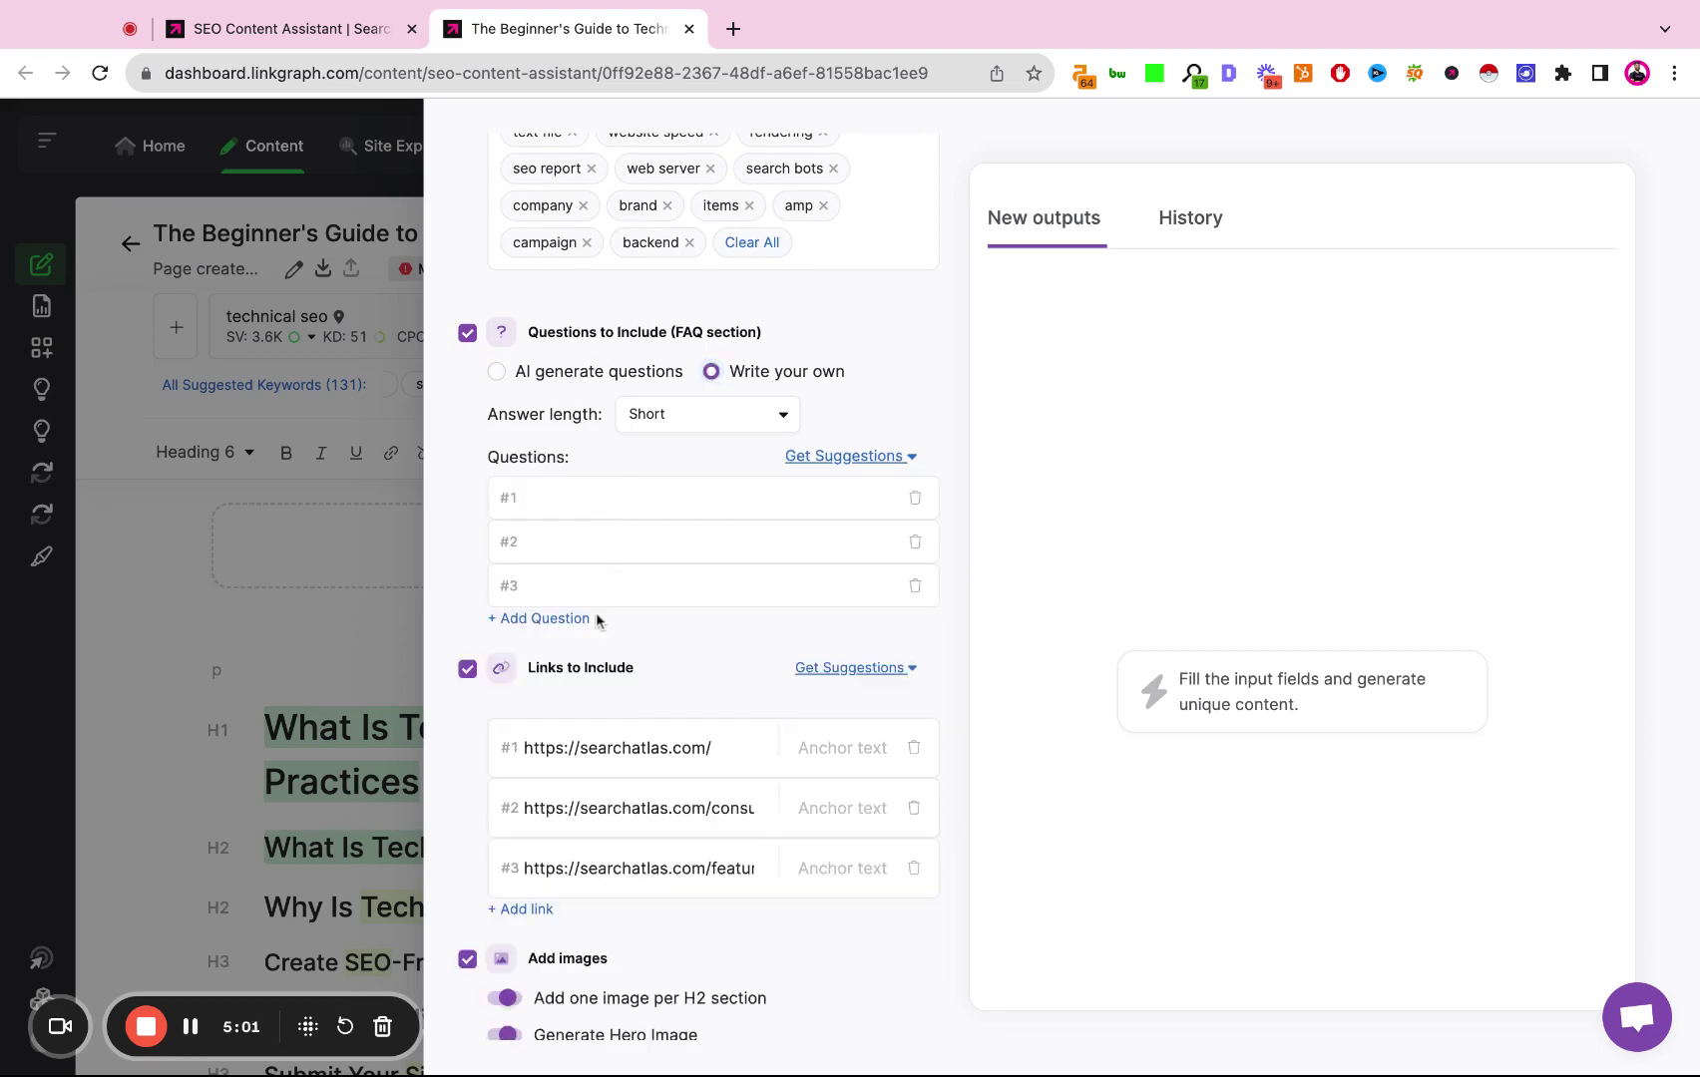
pyautogui.click(865, 461)
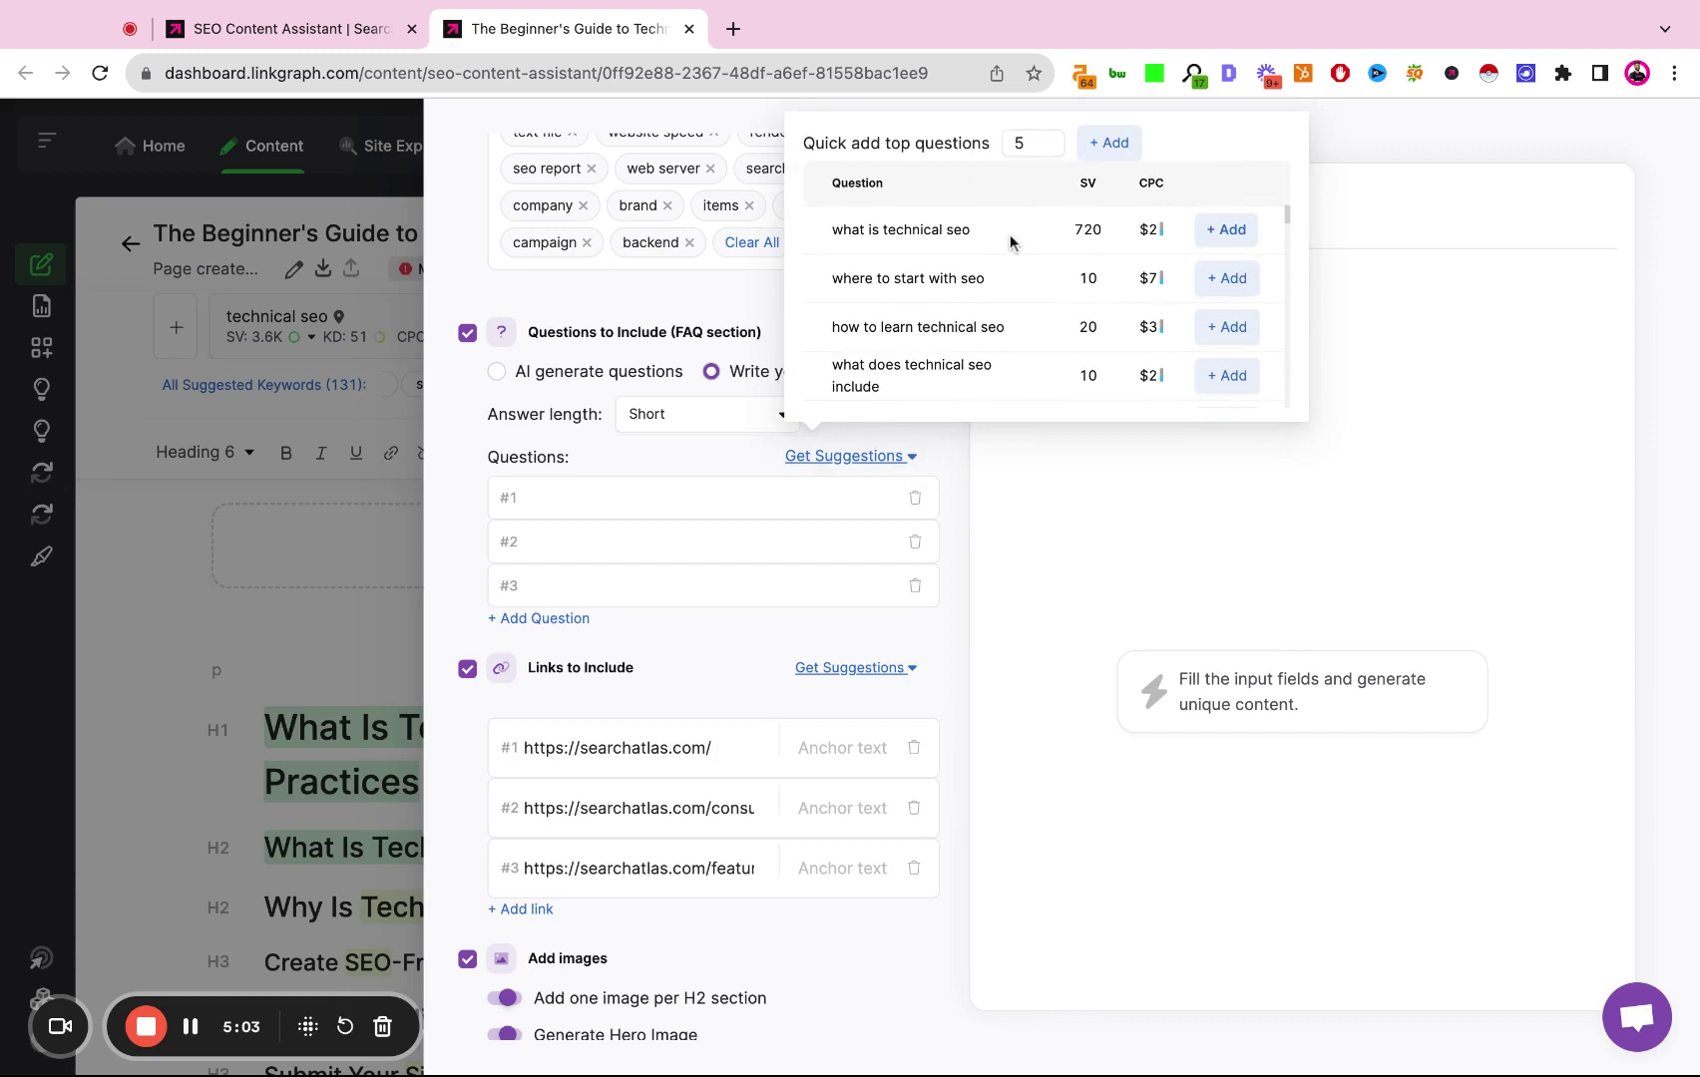
pyautogui.click(1232, 233)
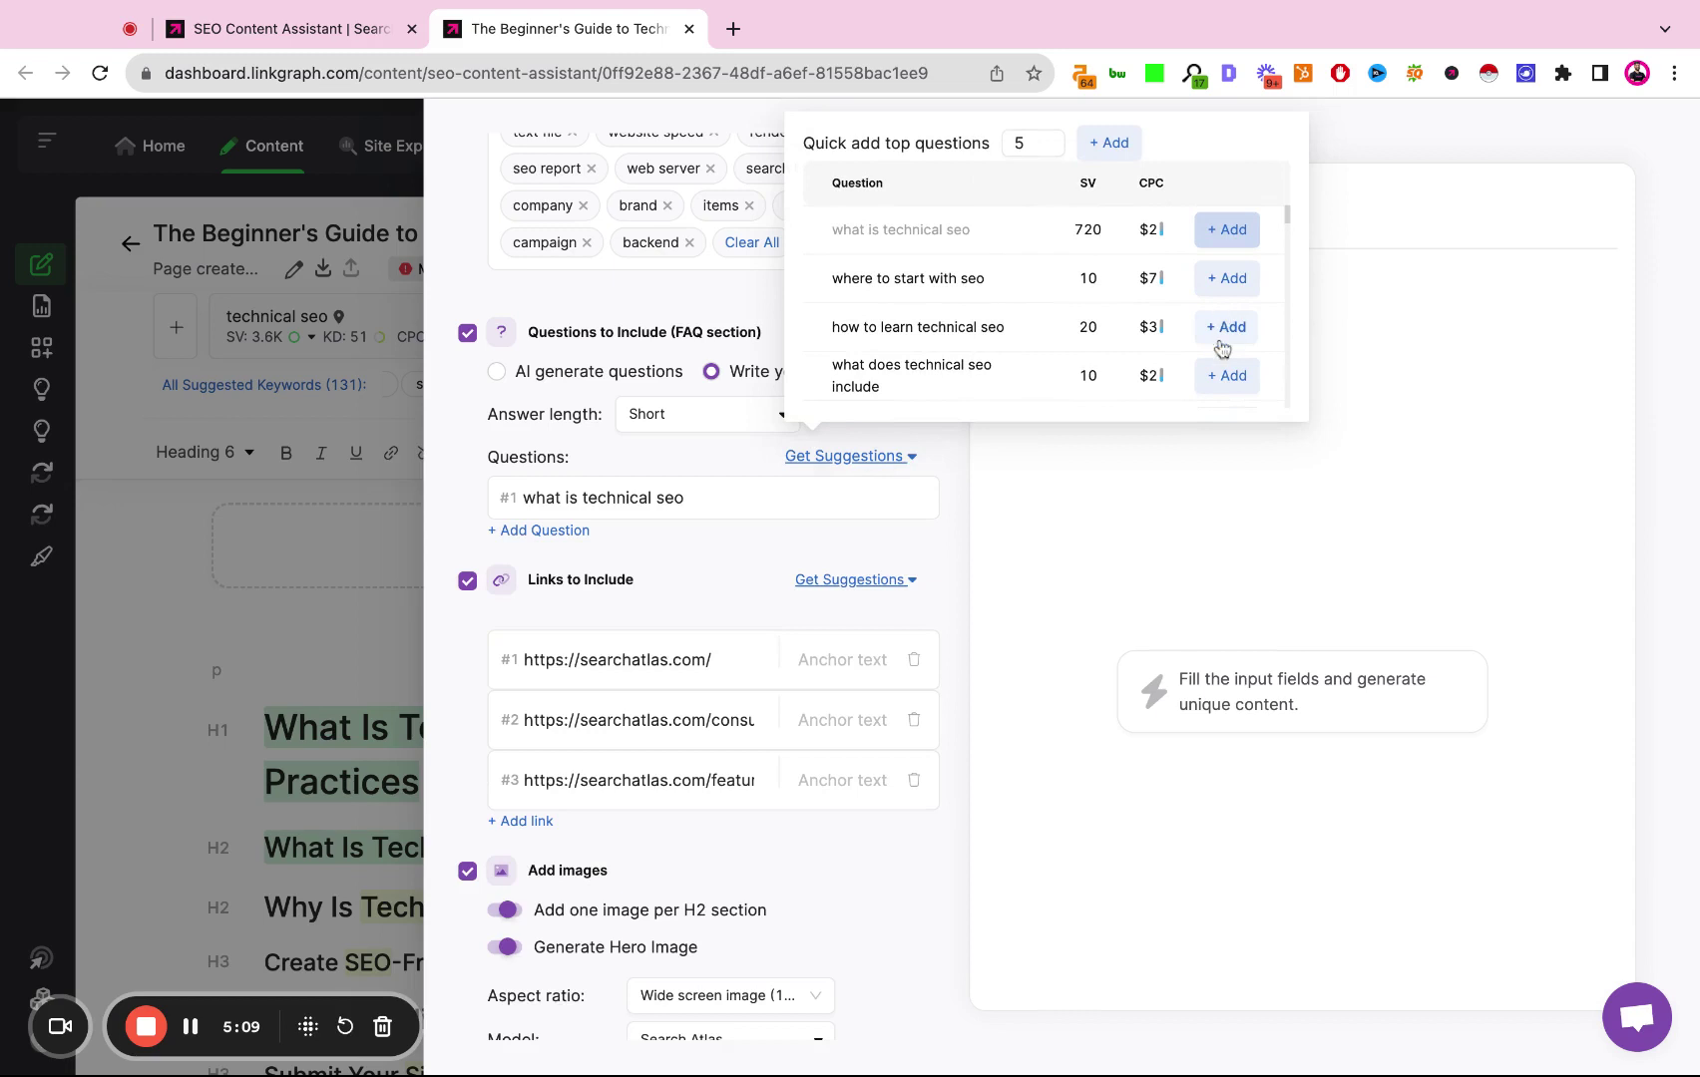
pyautogui.scroll(-1, 1221, 347)
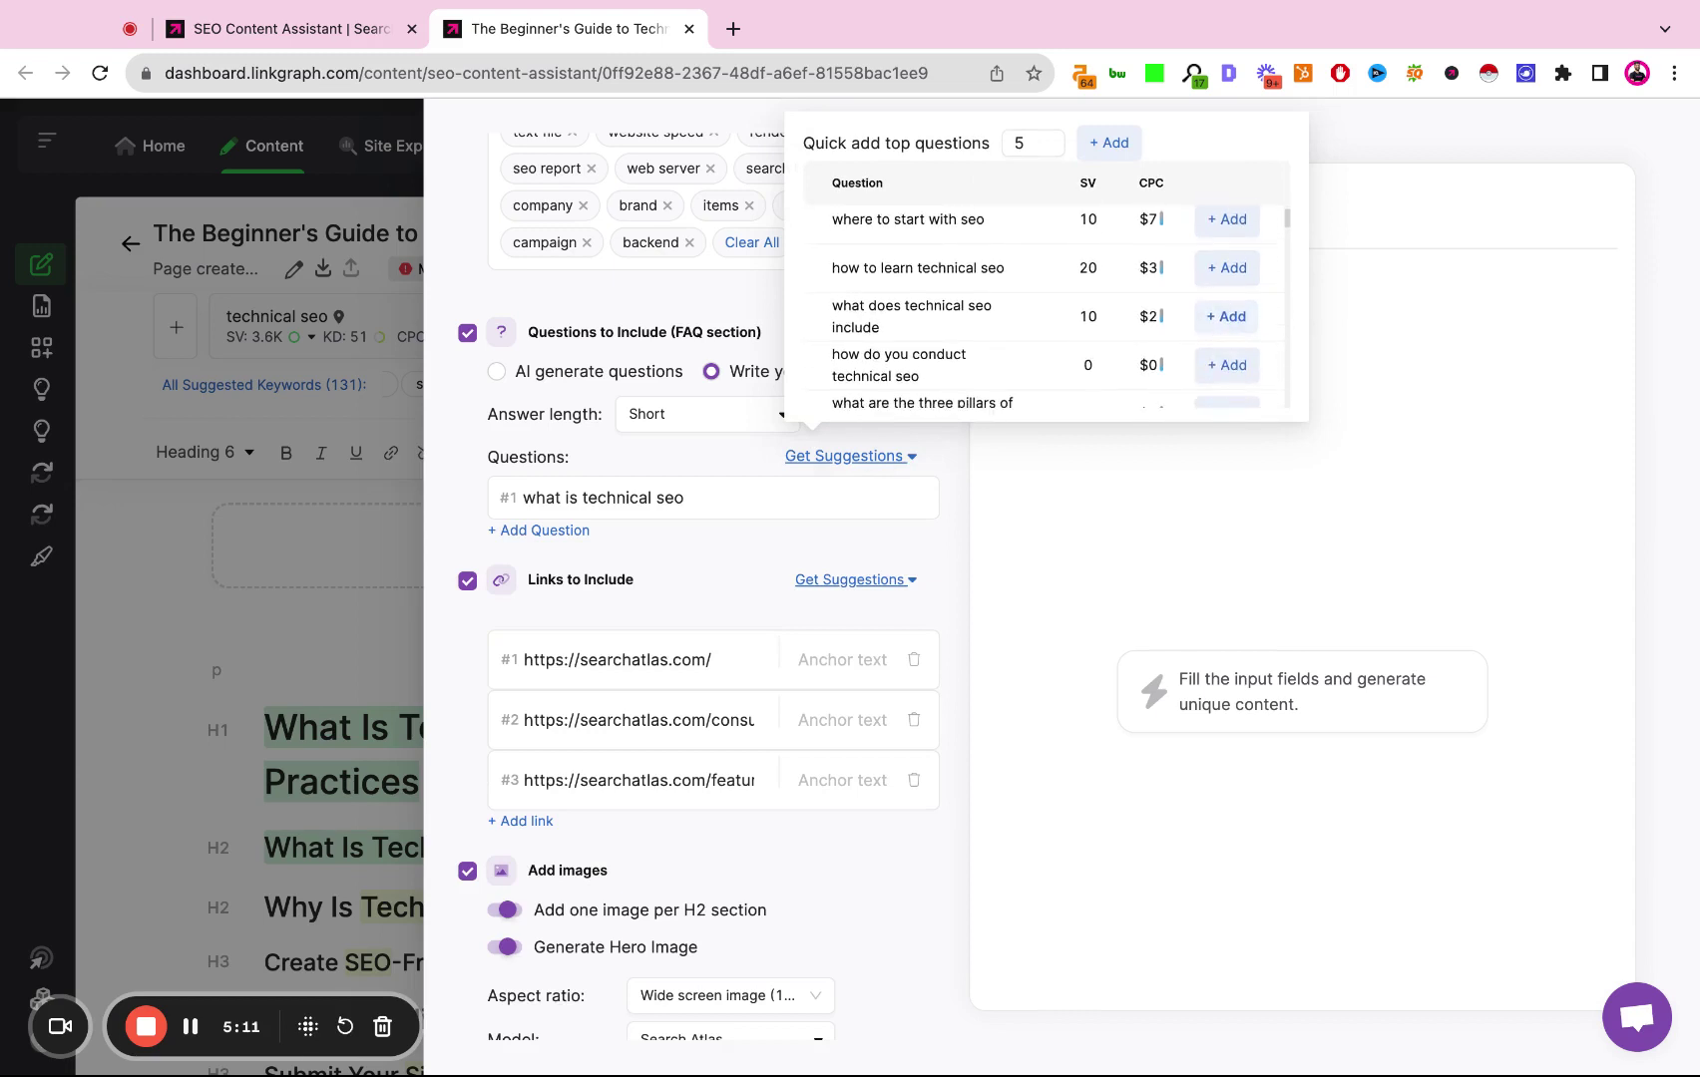
pyautogui.scroll(1, 1226, 286)
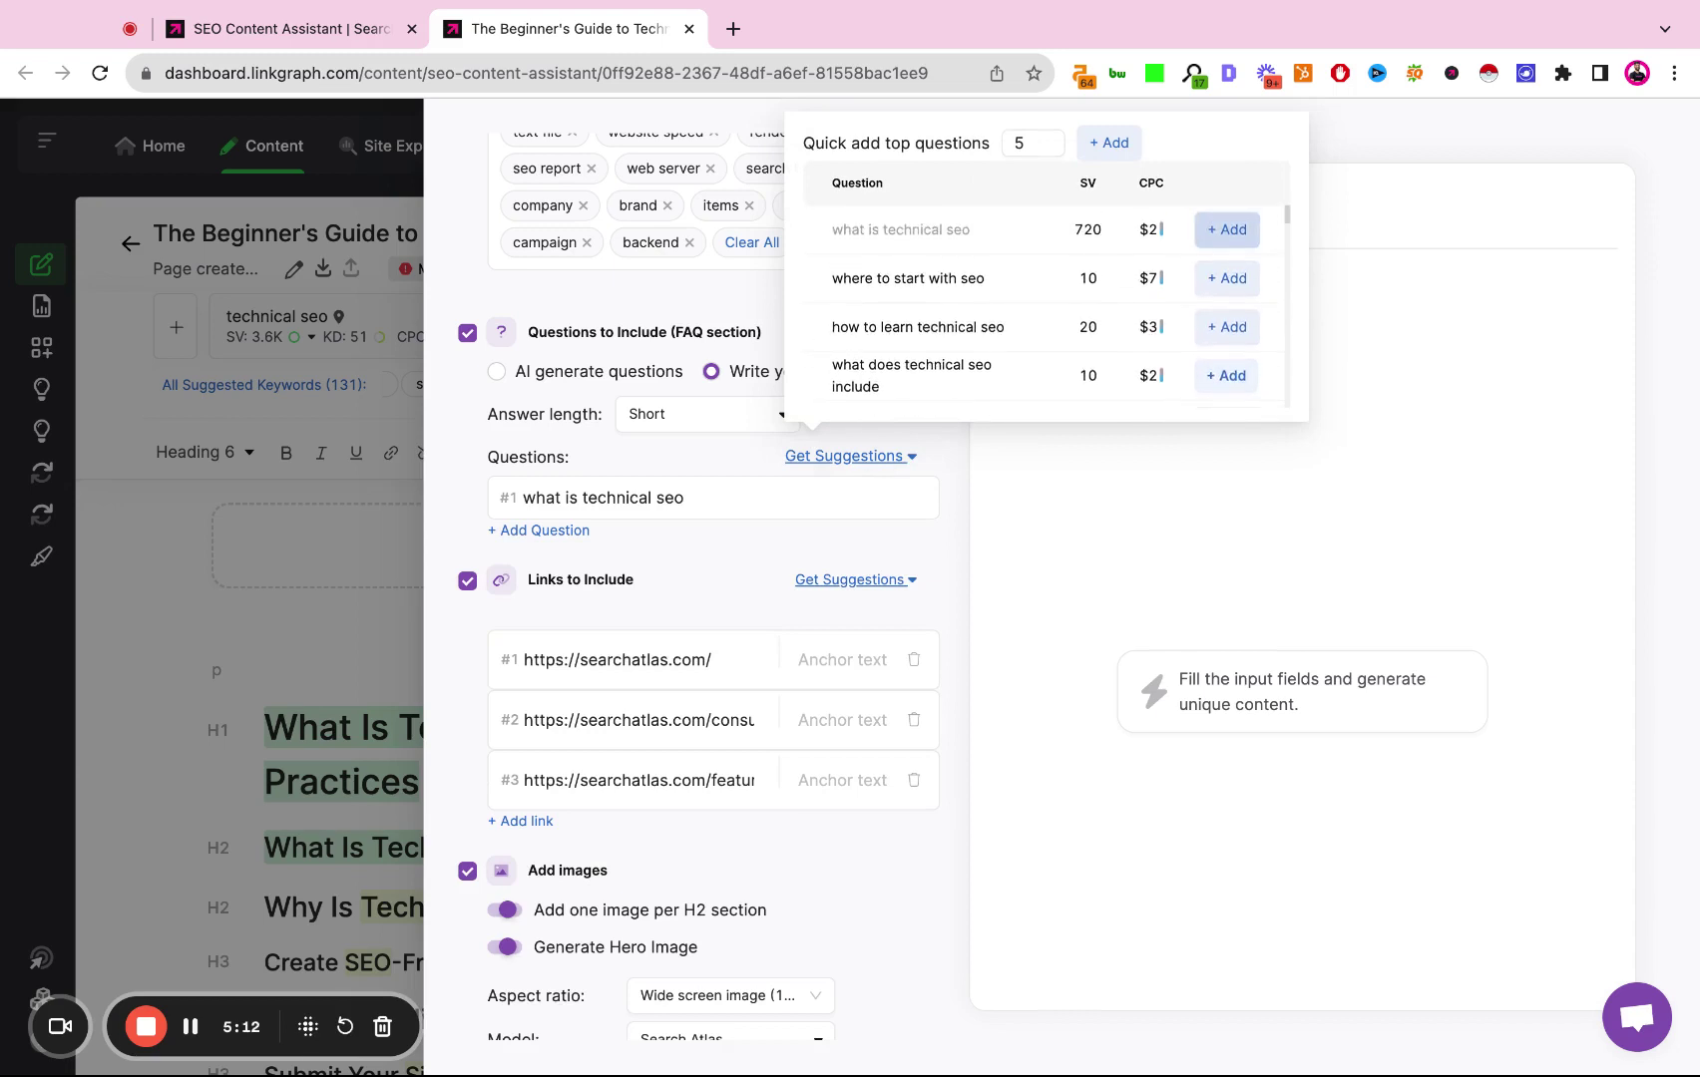
pyautogui.click(959, 625)
pyautogui.scroll(-3, 933, 549)
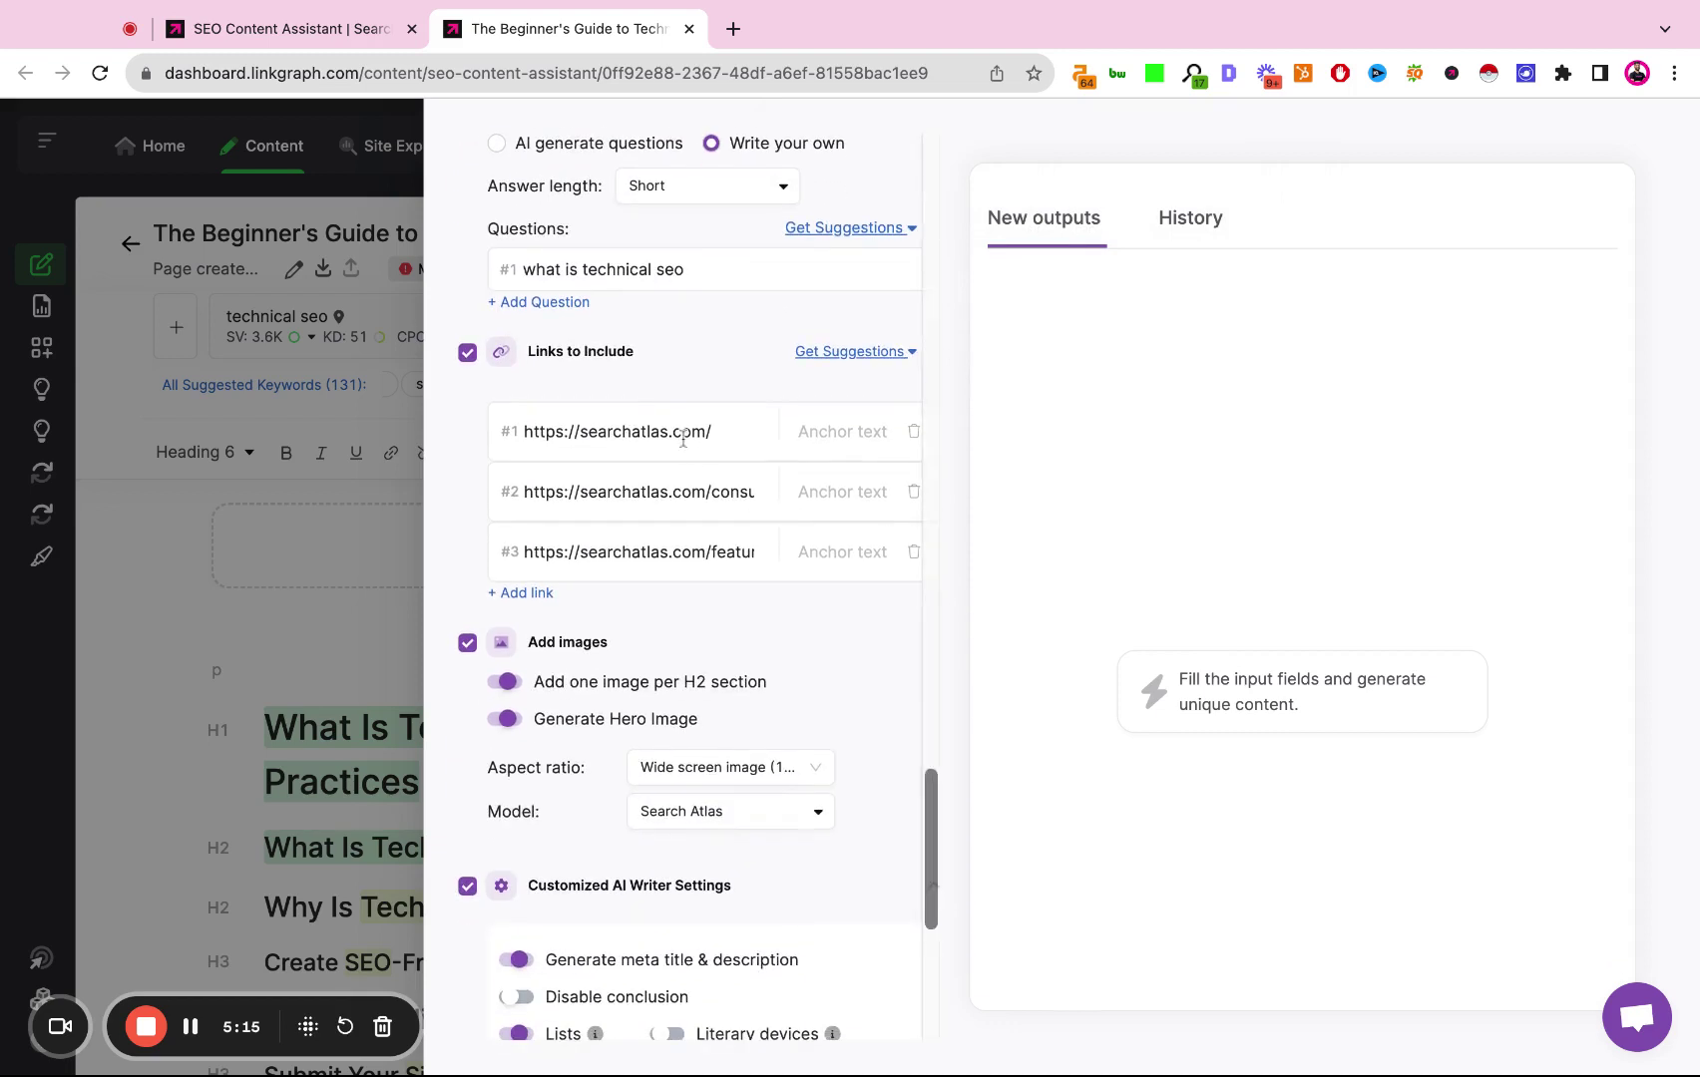
pyautogui.scroll(-2, 682, 439)
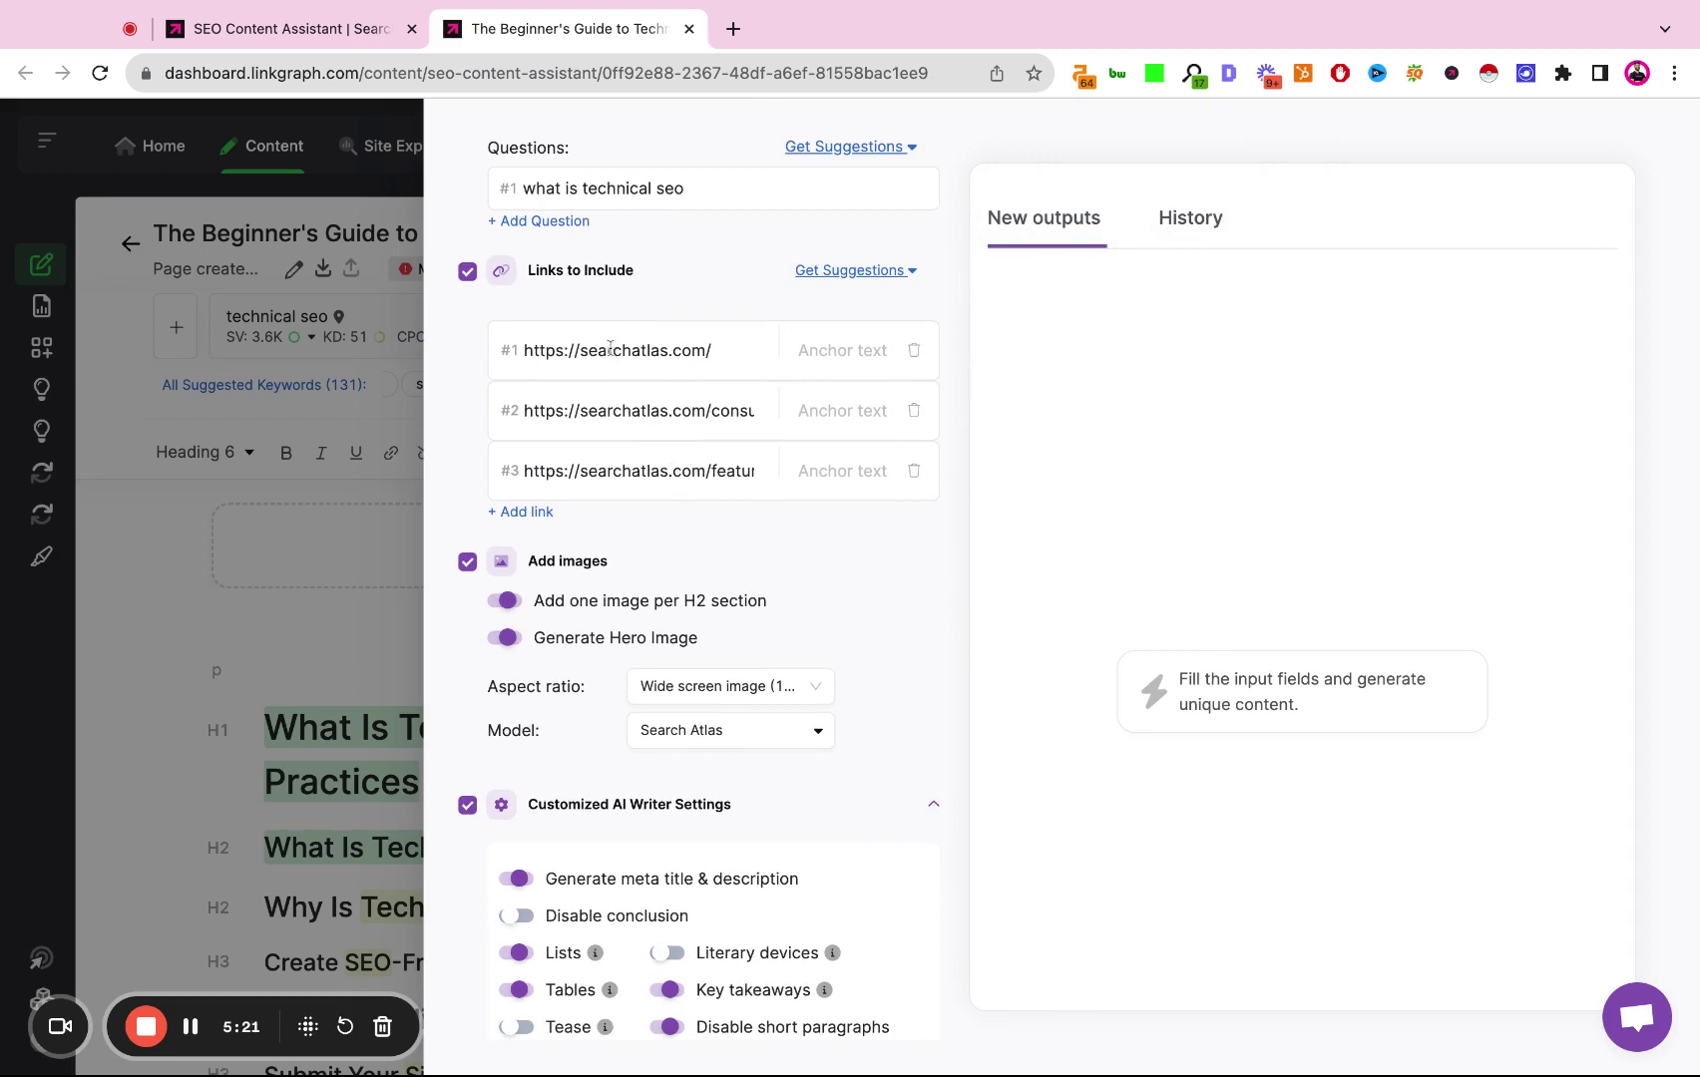
pyautogui.scroll(-3, 639, 440)
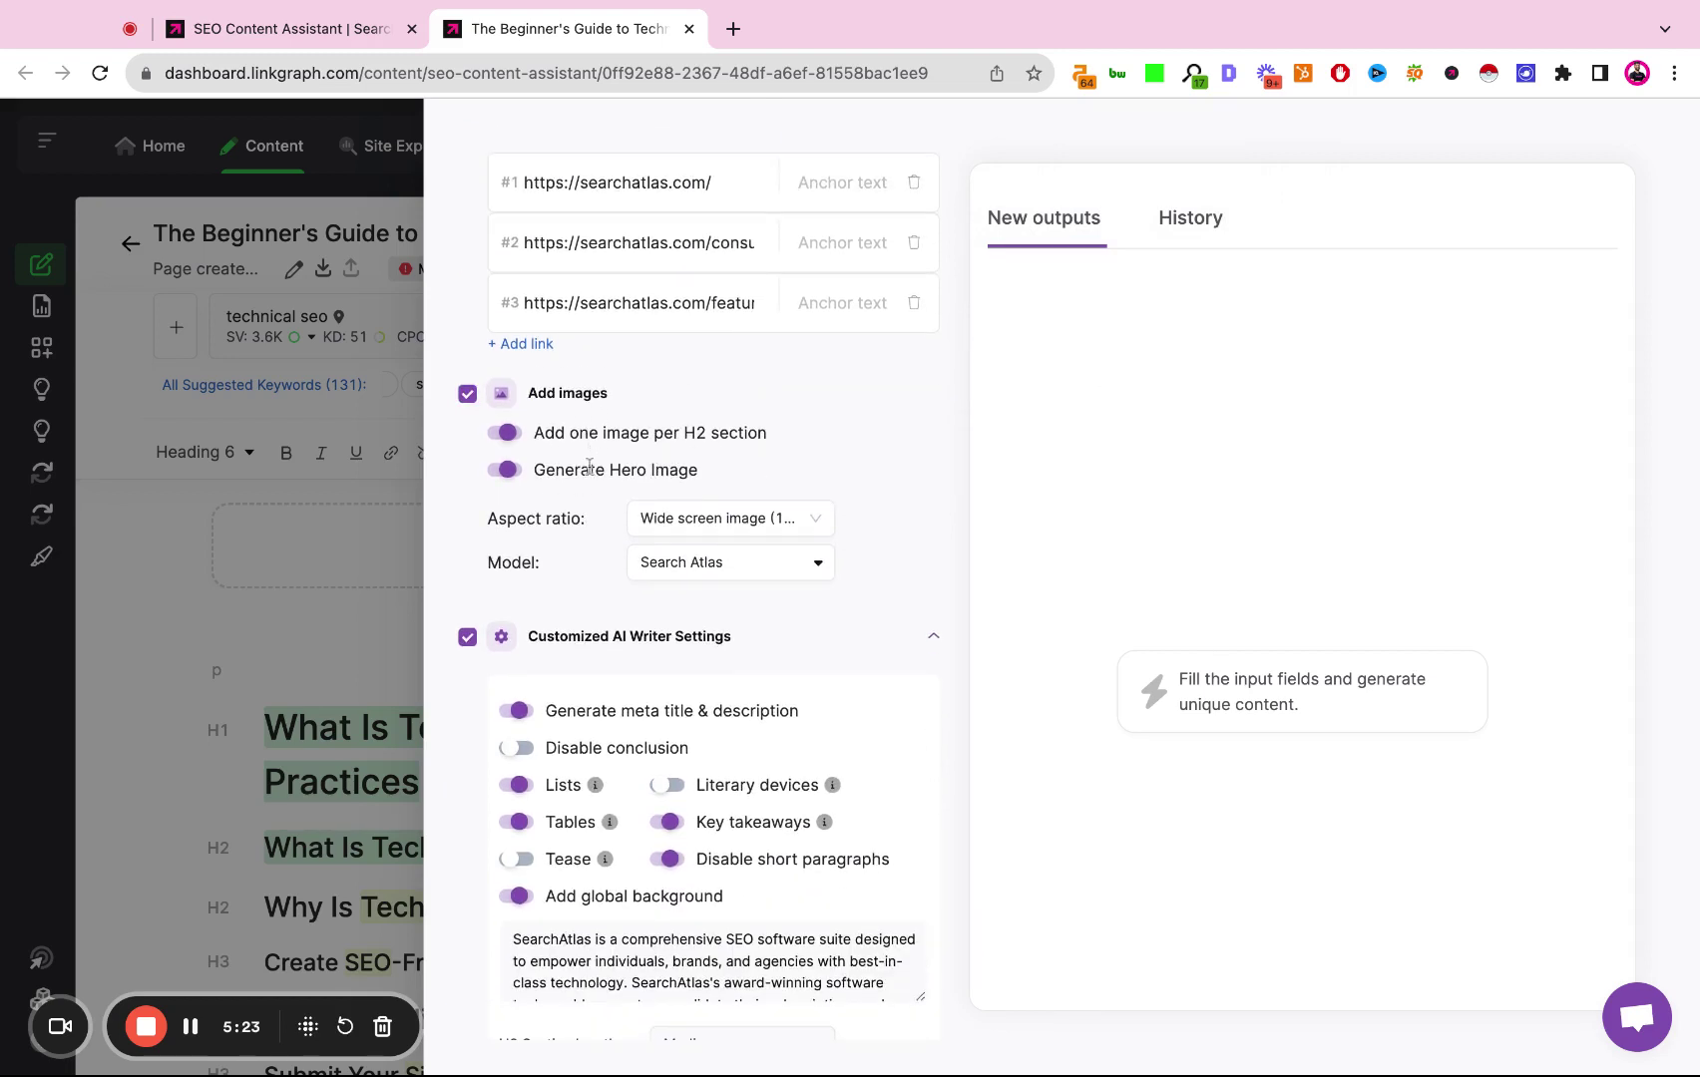
pyautogui.scroll(-3, 589, 466)
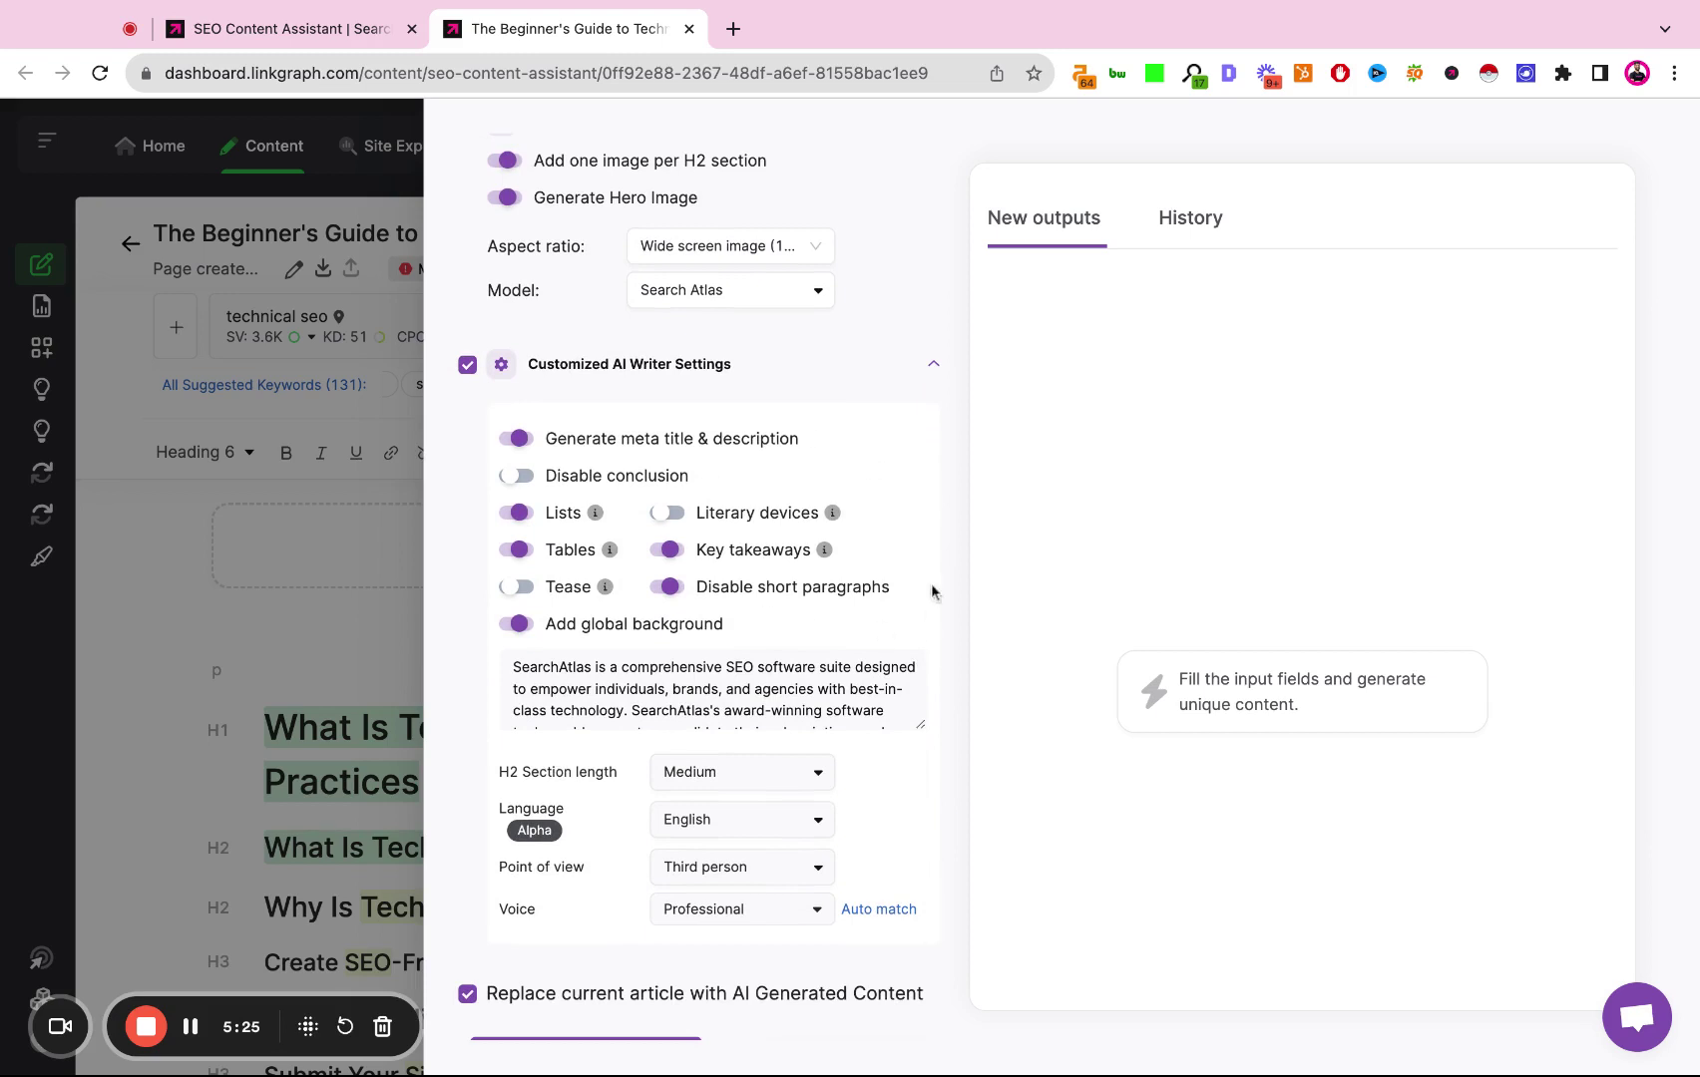
pyautogui.scroll(-1, 818, 521)
pyautogui.scroll(-1, 818, 521)
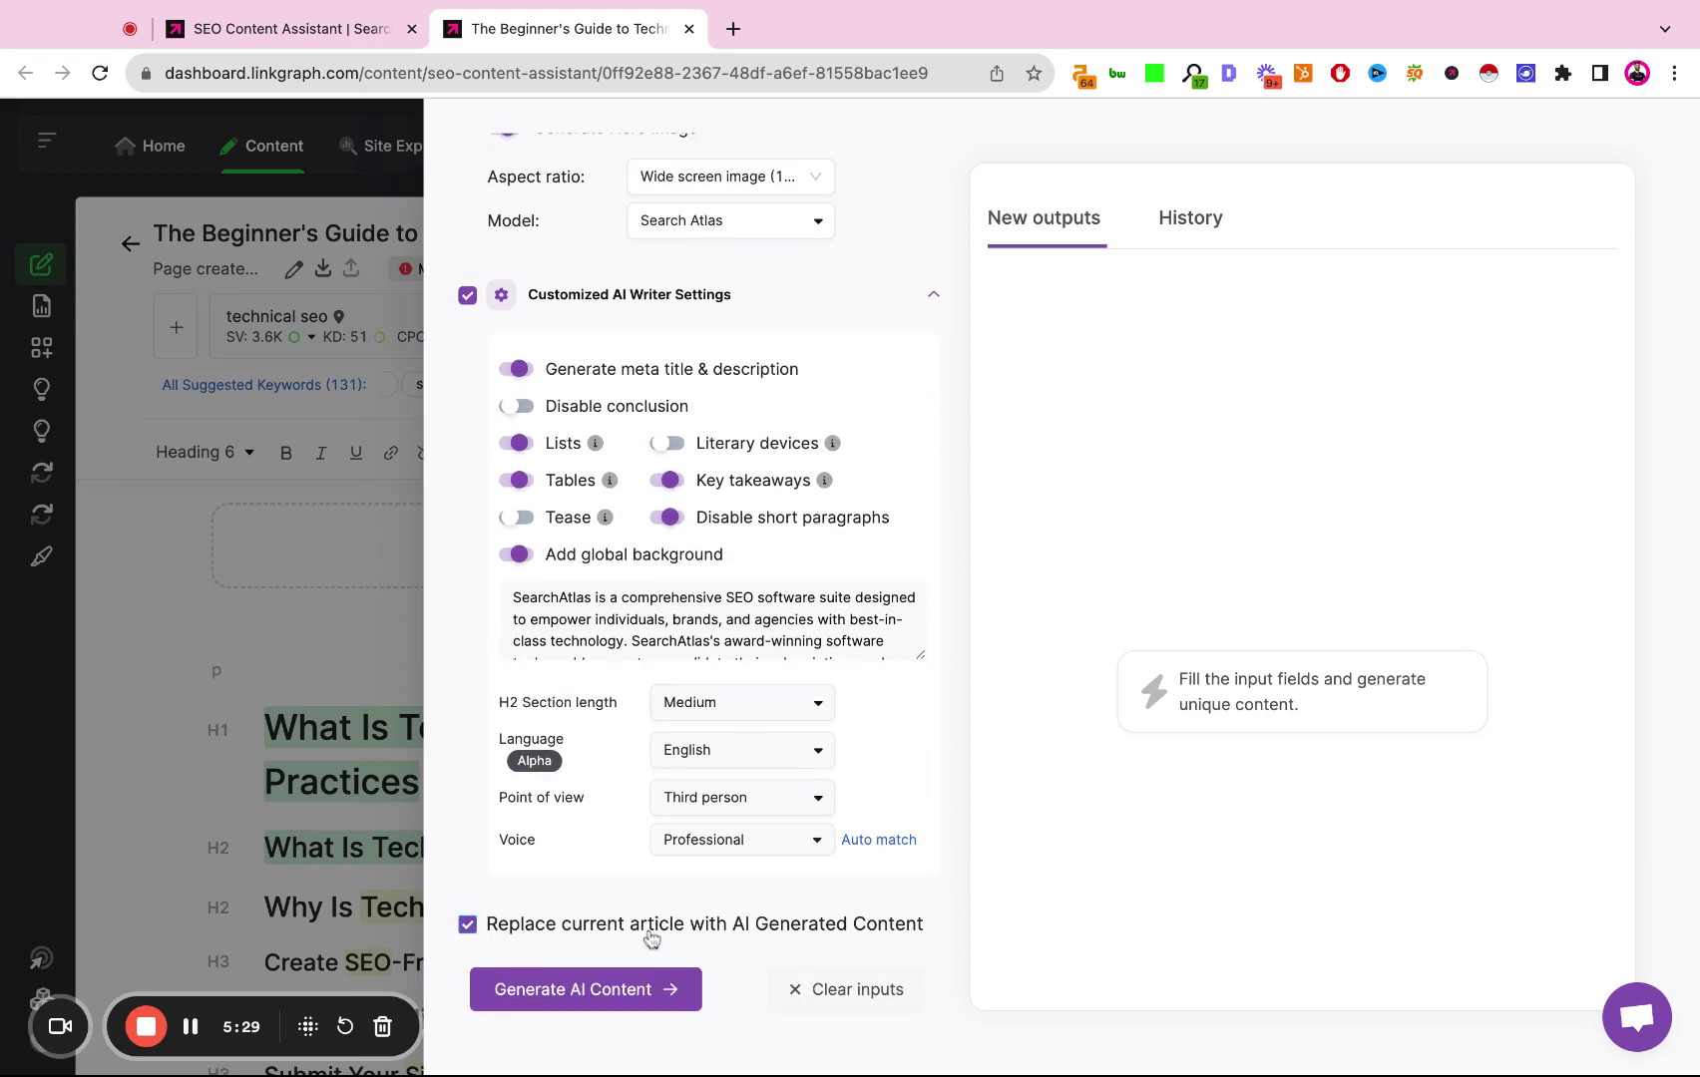
# Run Generate AI Content and follow the intro, Key Takeaways and sections as they appear
pyautogui.click(656, 1007)
pyautogui.scroll(4, 836, 693)
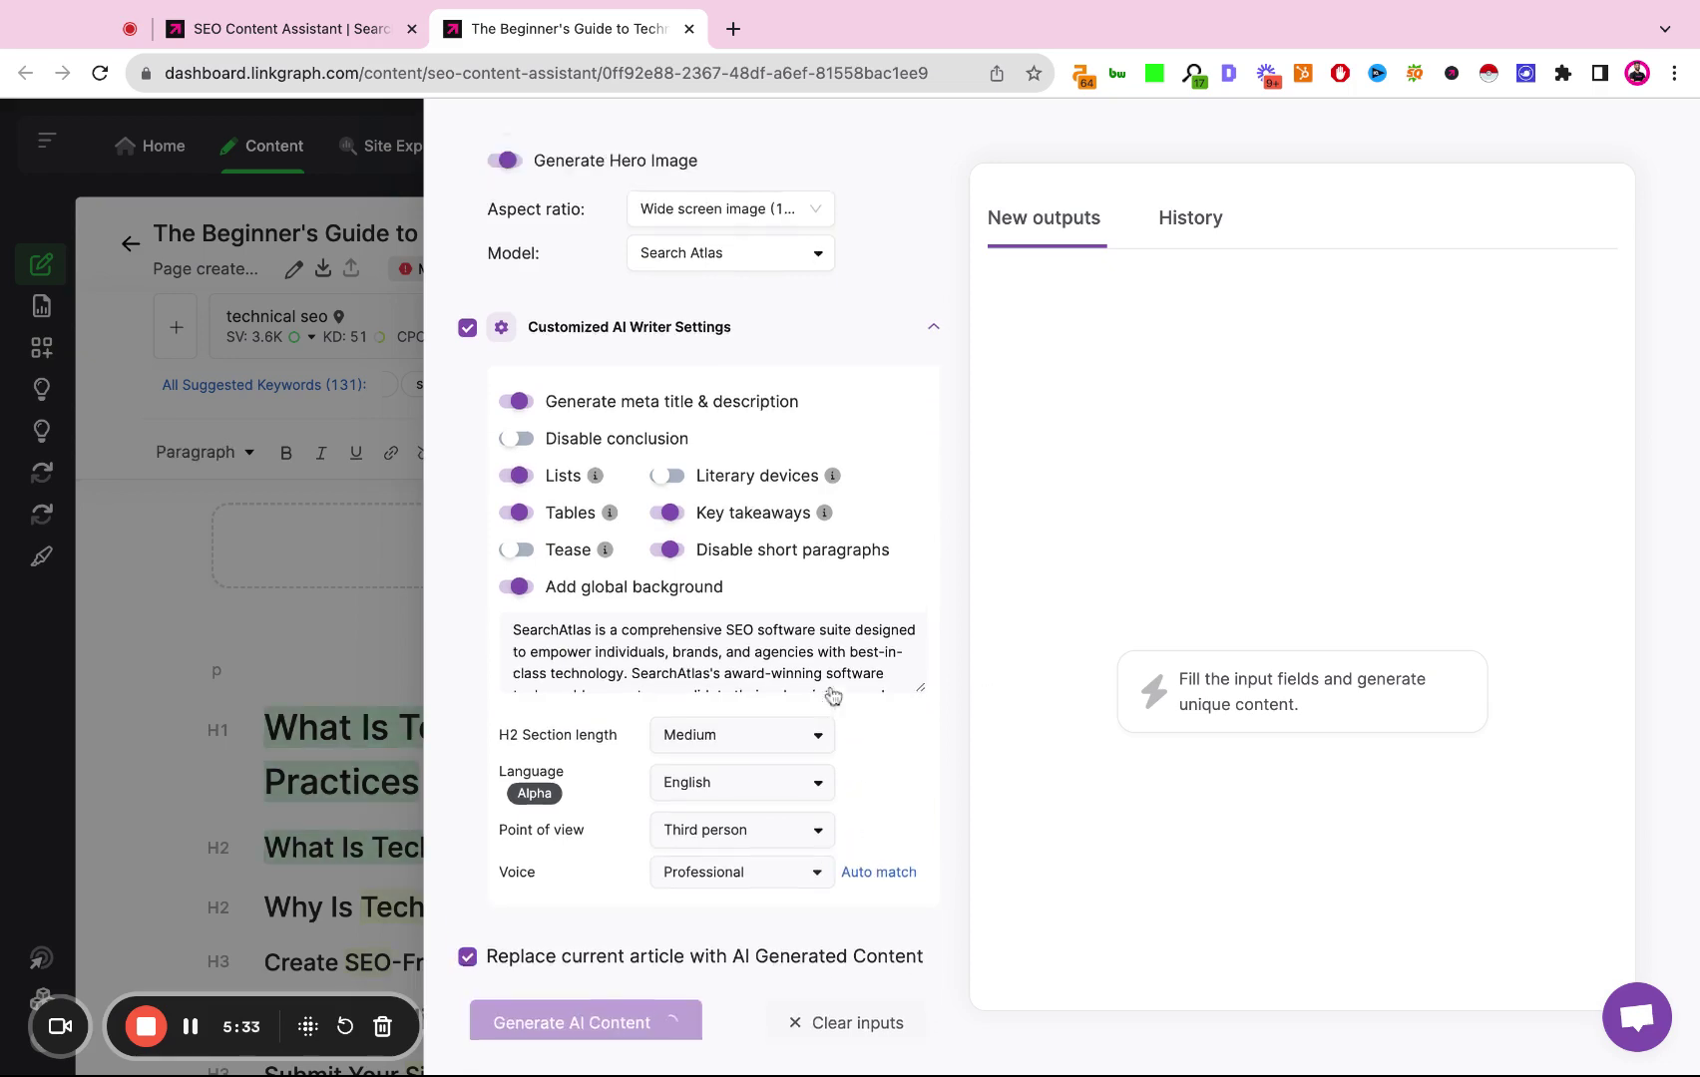
pyautogui.scroll(15, 833, 695)
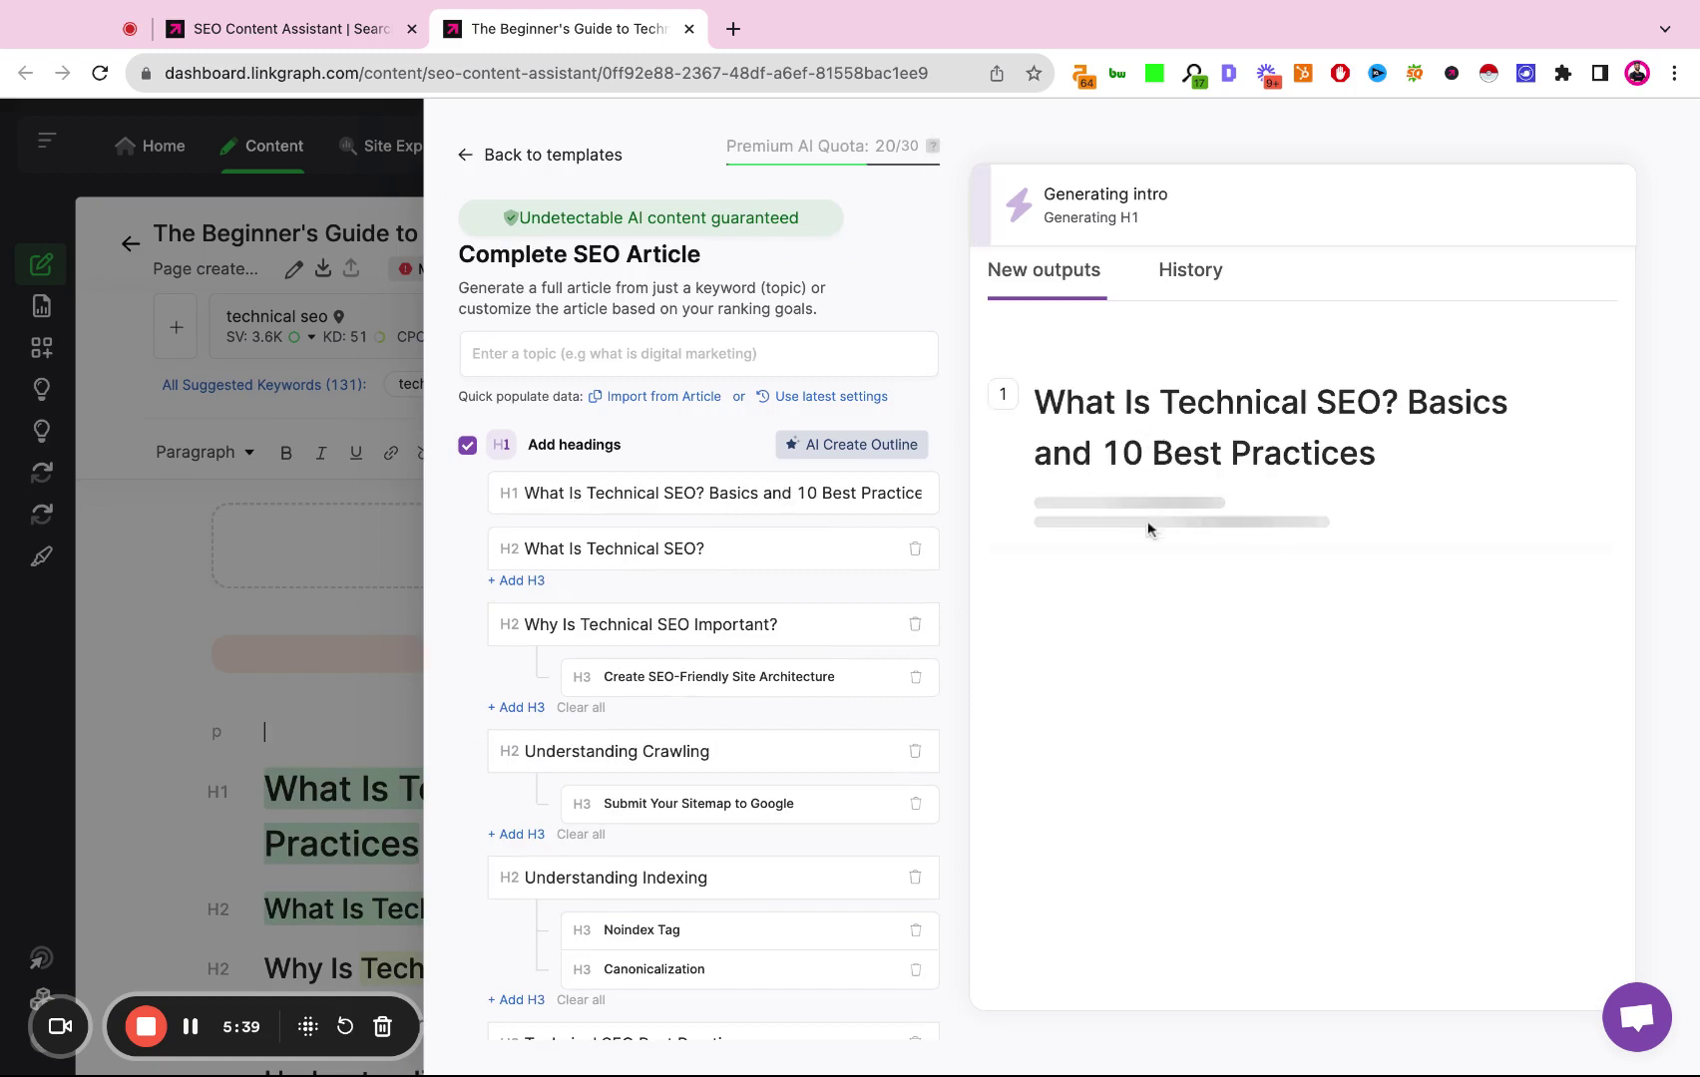
pyautogui.scroll(-15, 846, 589)
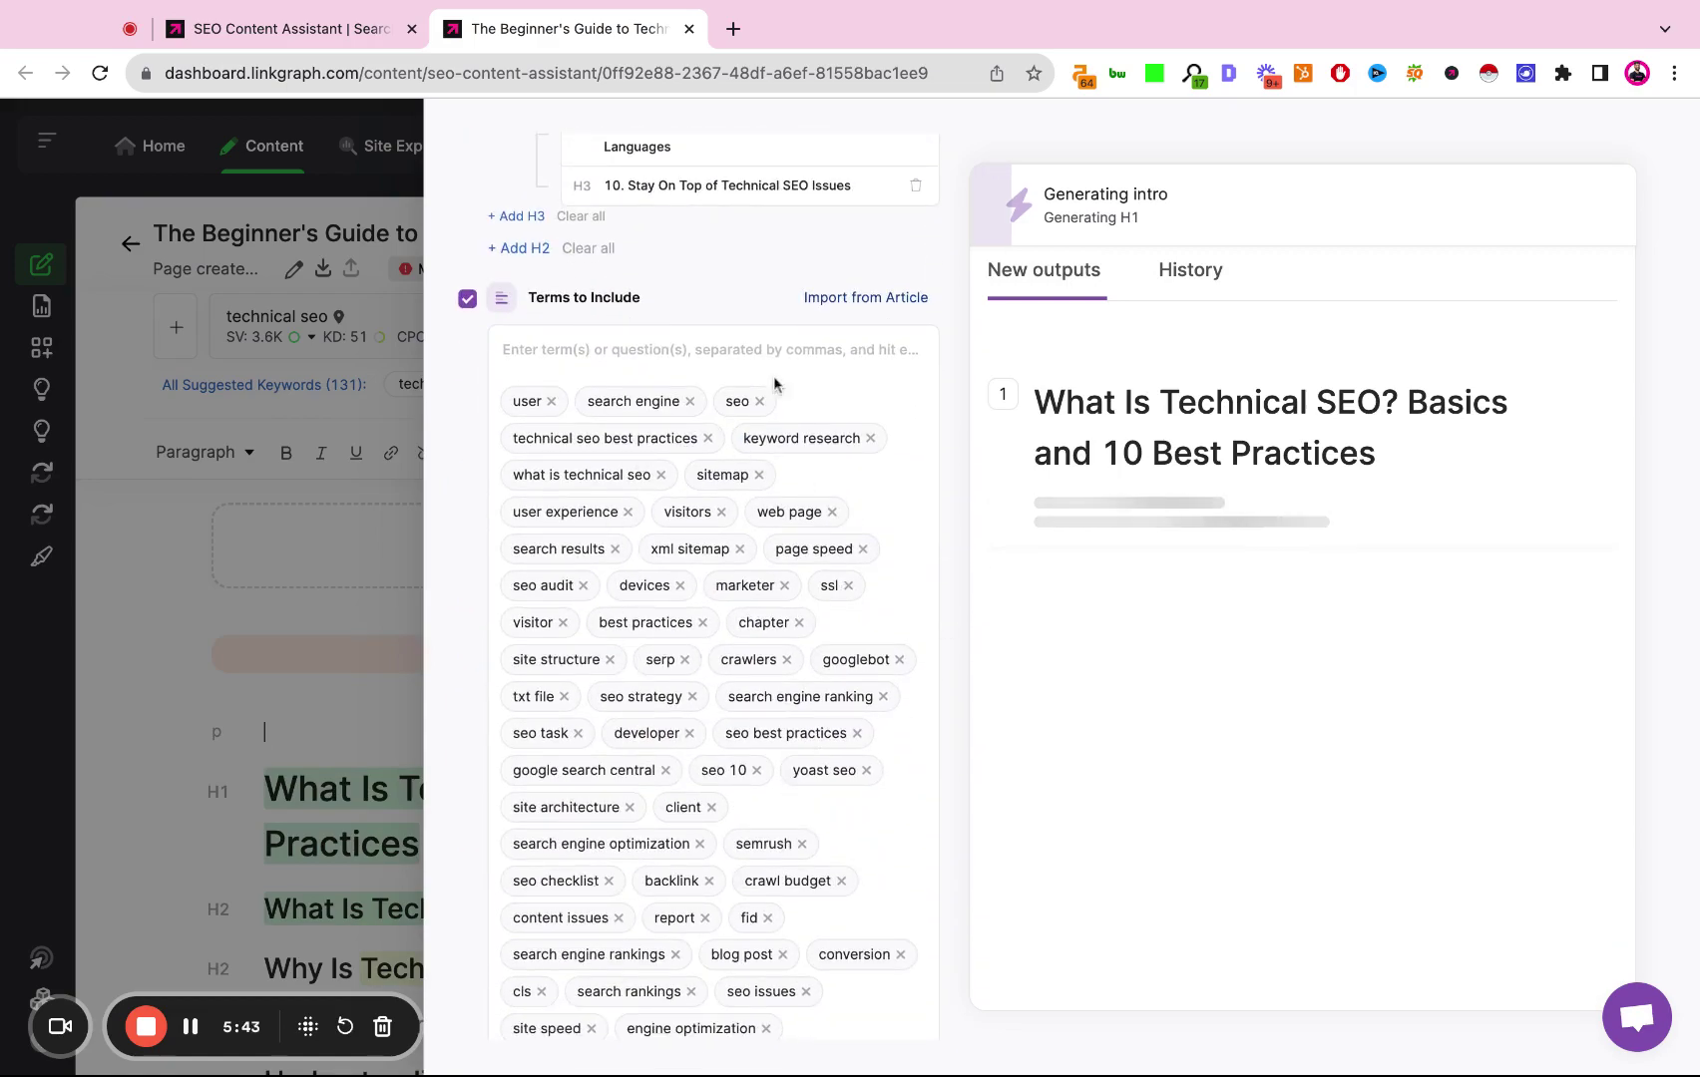
pyautogui.scroll(-10, 739, 329)
pyautogui.scroll(-8, 739, 329)
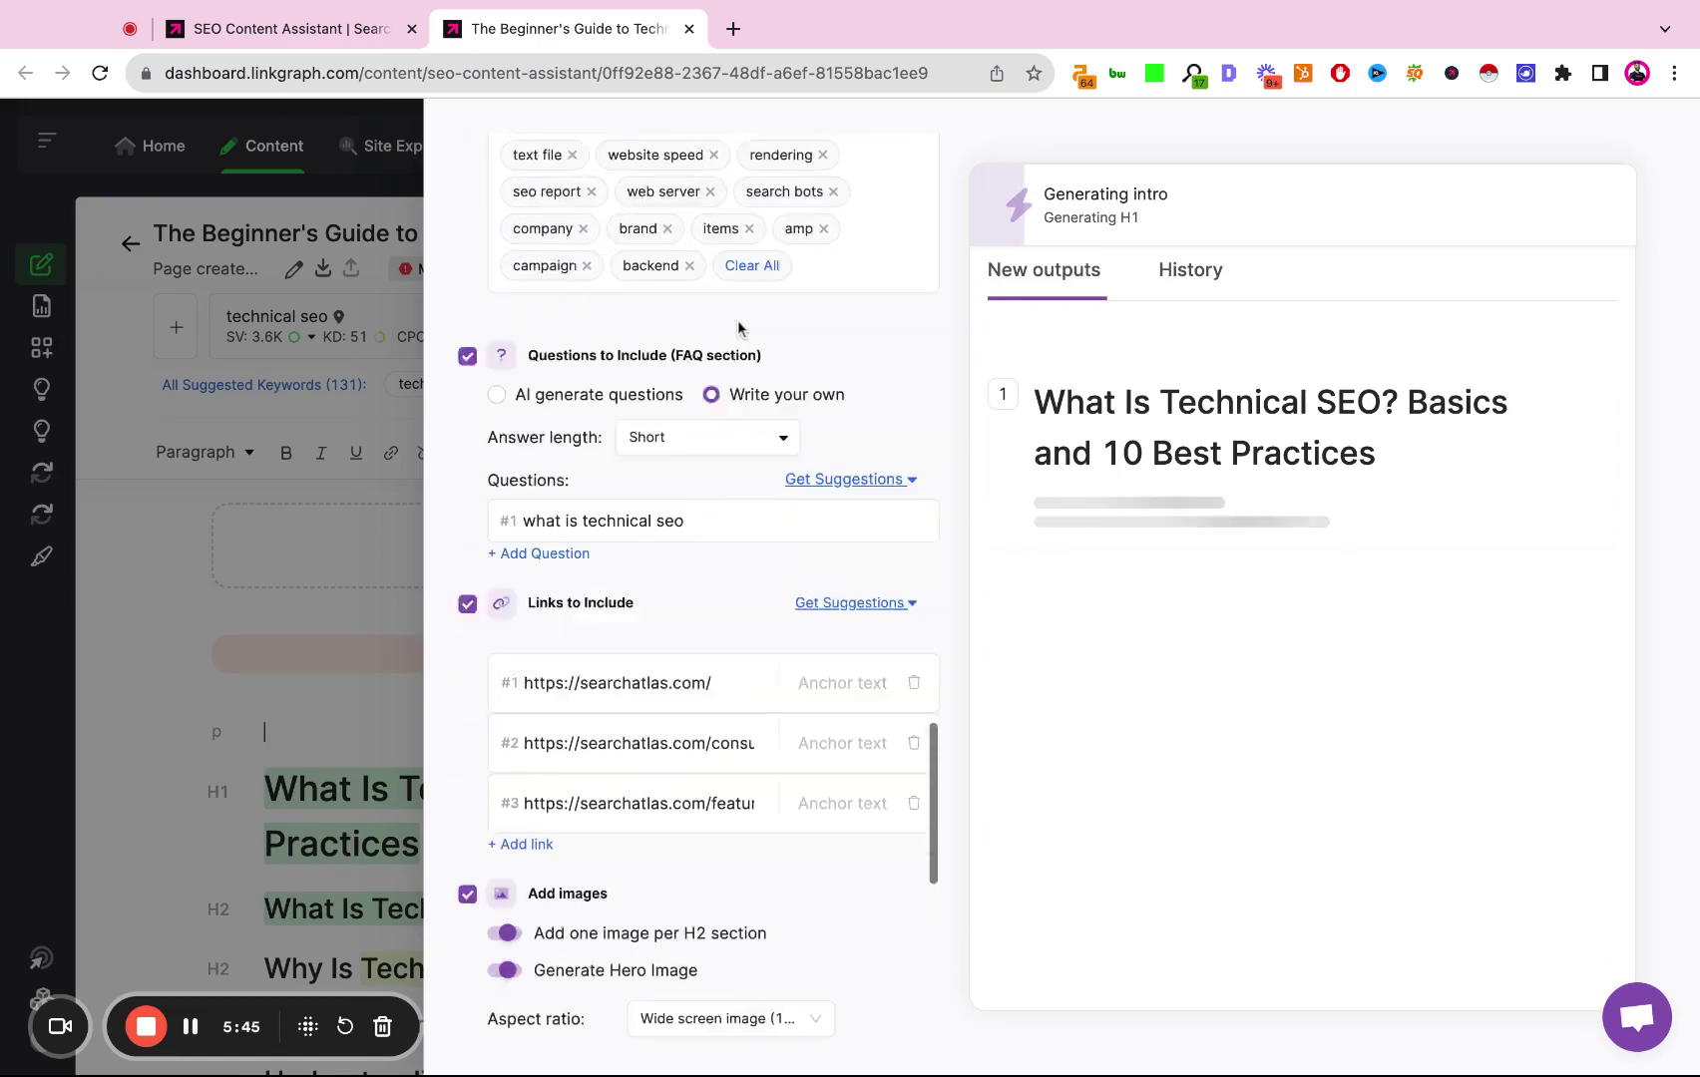
pyautogui.scroll(-8, 713, 429)
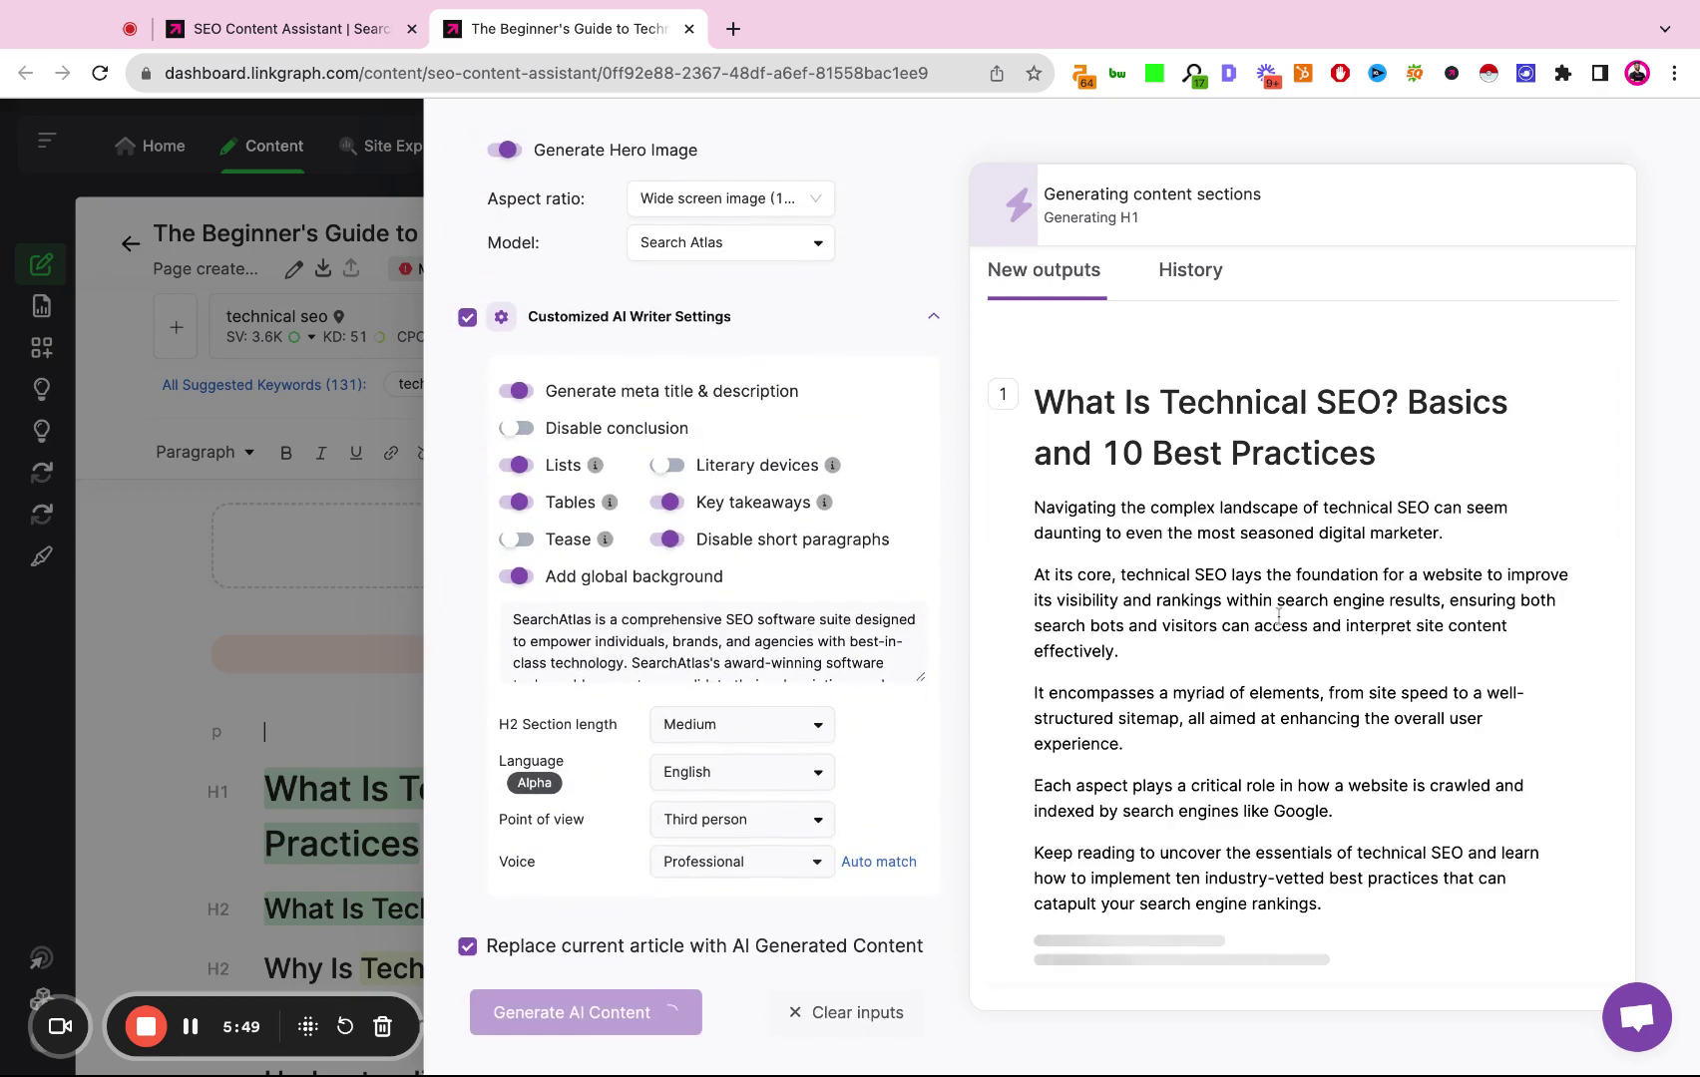
pyautogui.scroll(-2, 1267, 479)
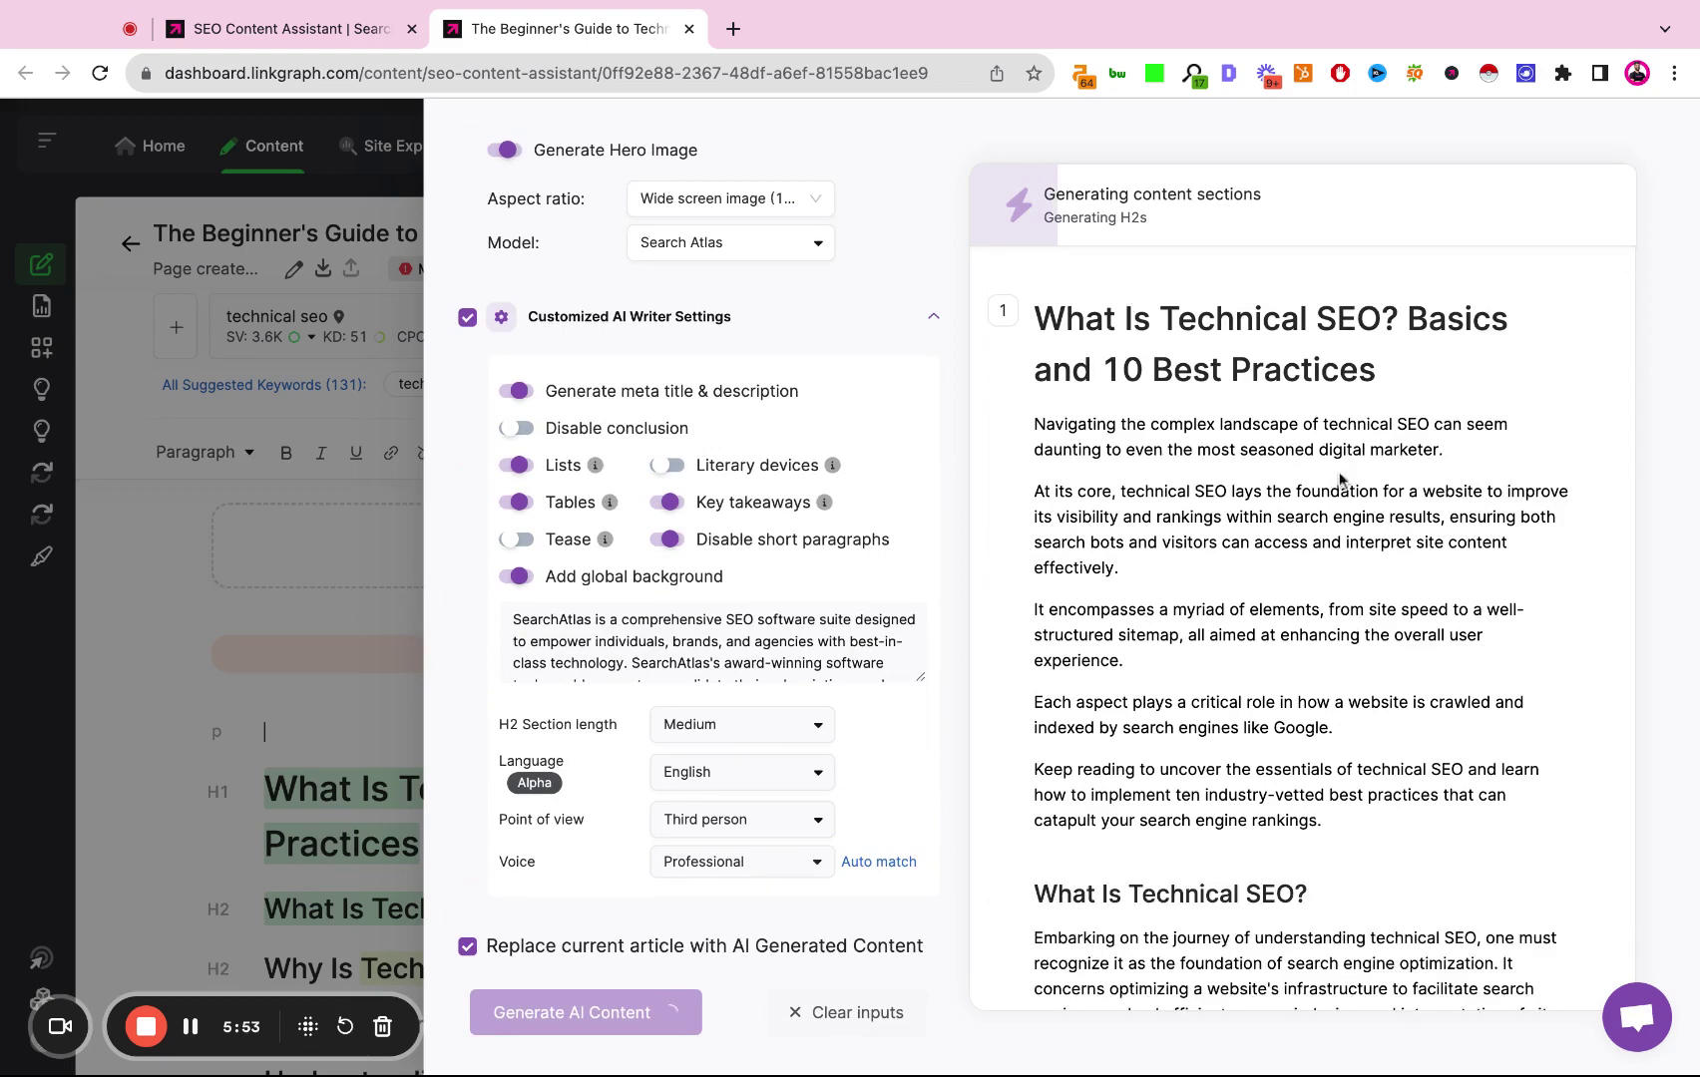
pyautogui.scroll(-3, 1337, 481)
pyautogui.scroll(-8, 1342, 481)
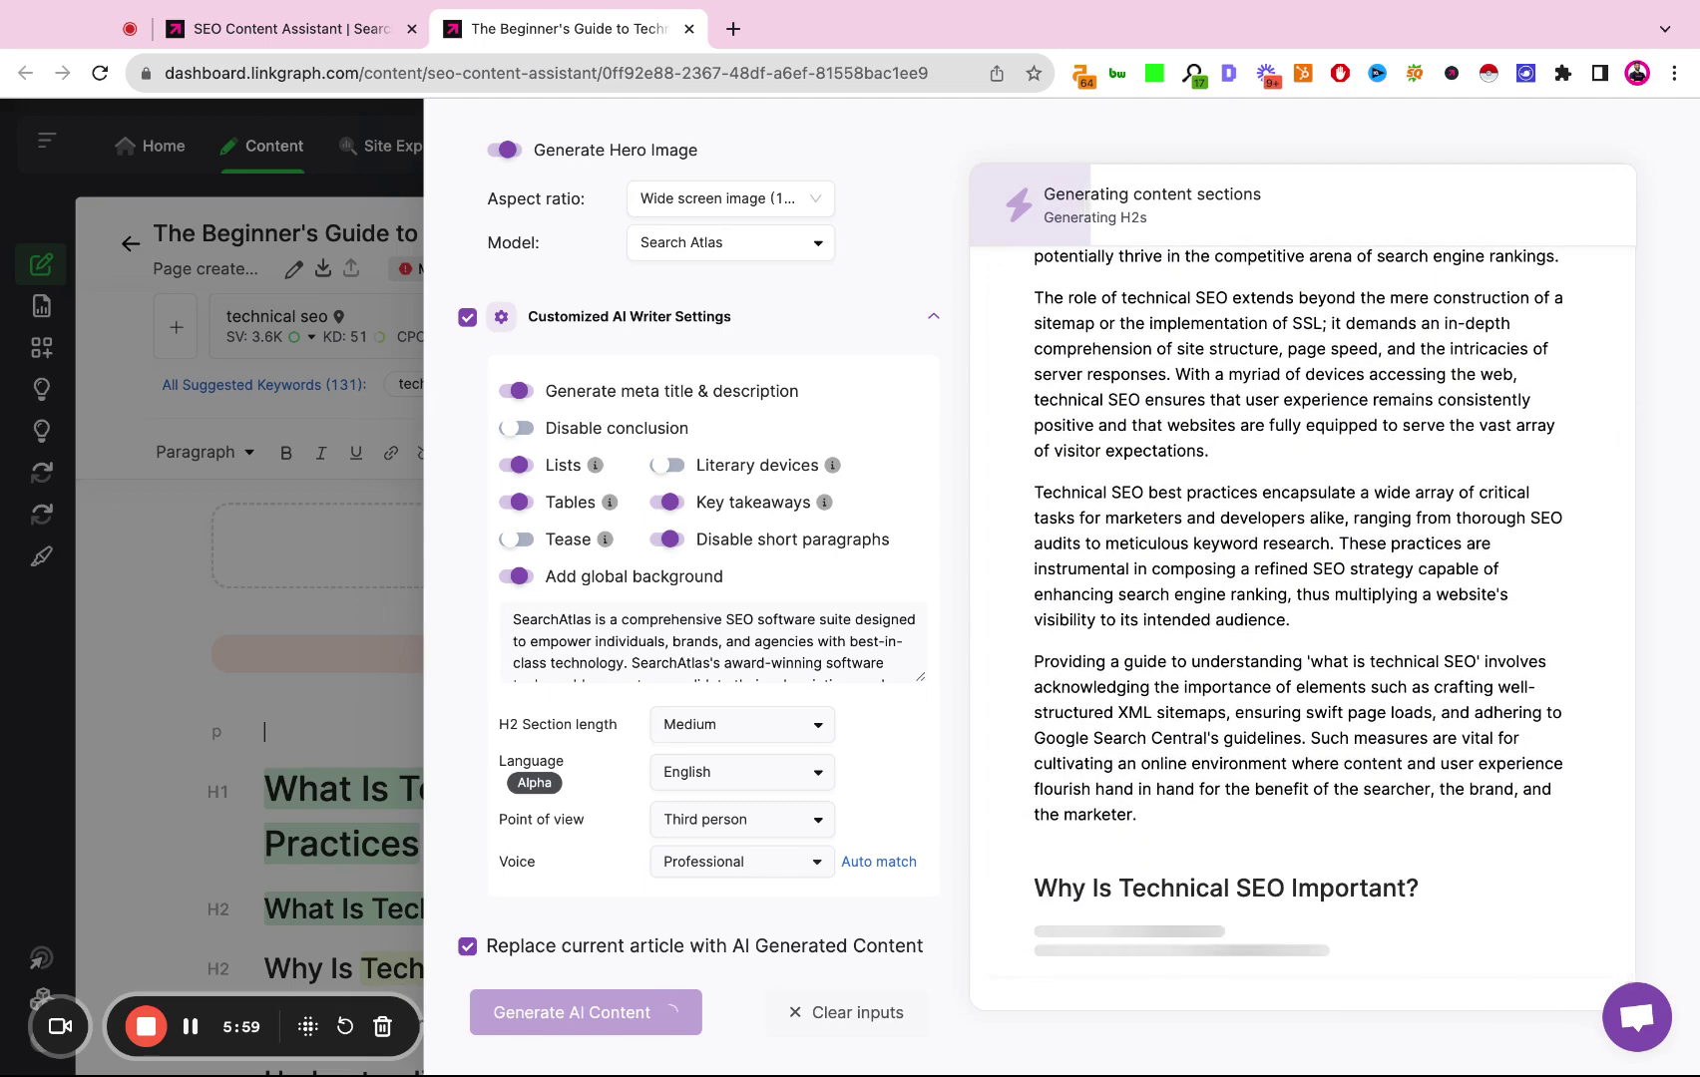
pyautogui.scroll(6, 1333, 629)
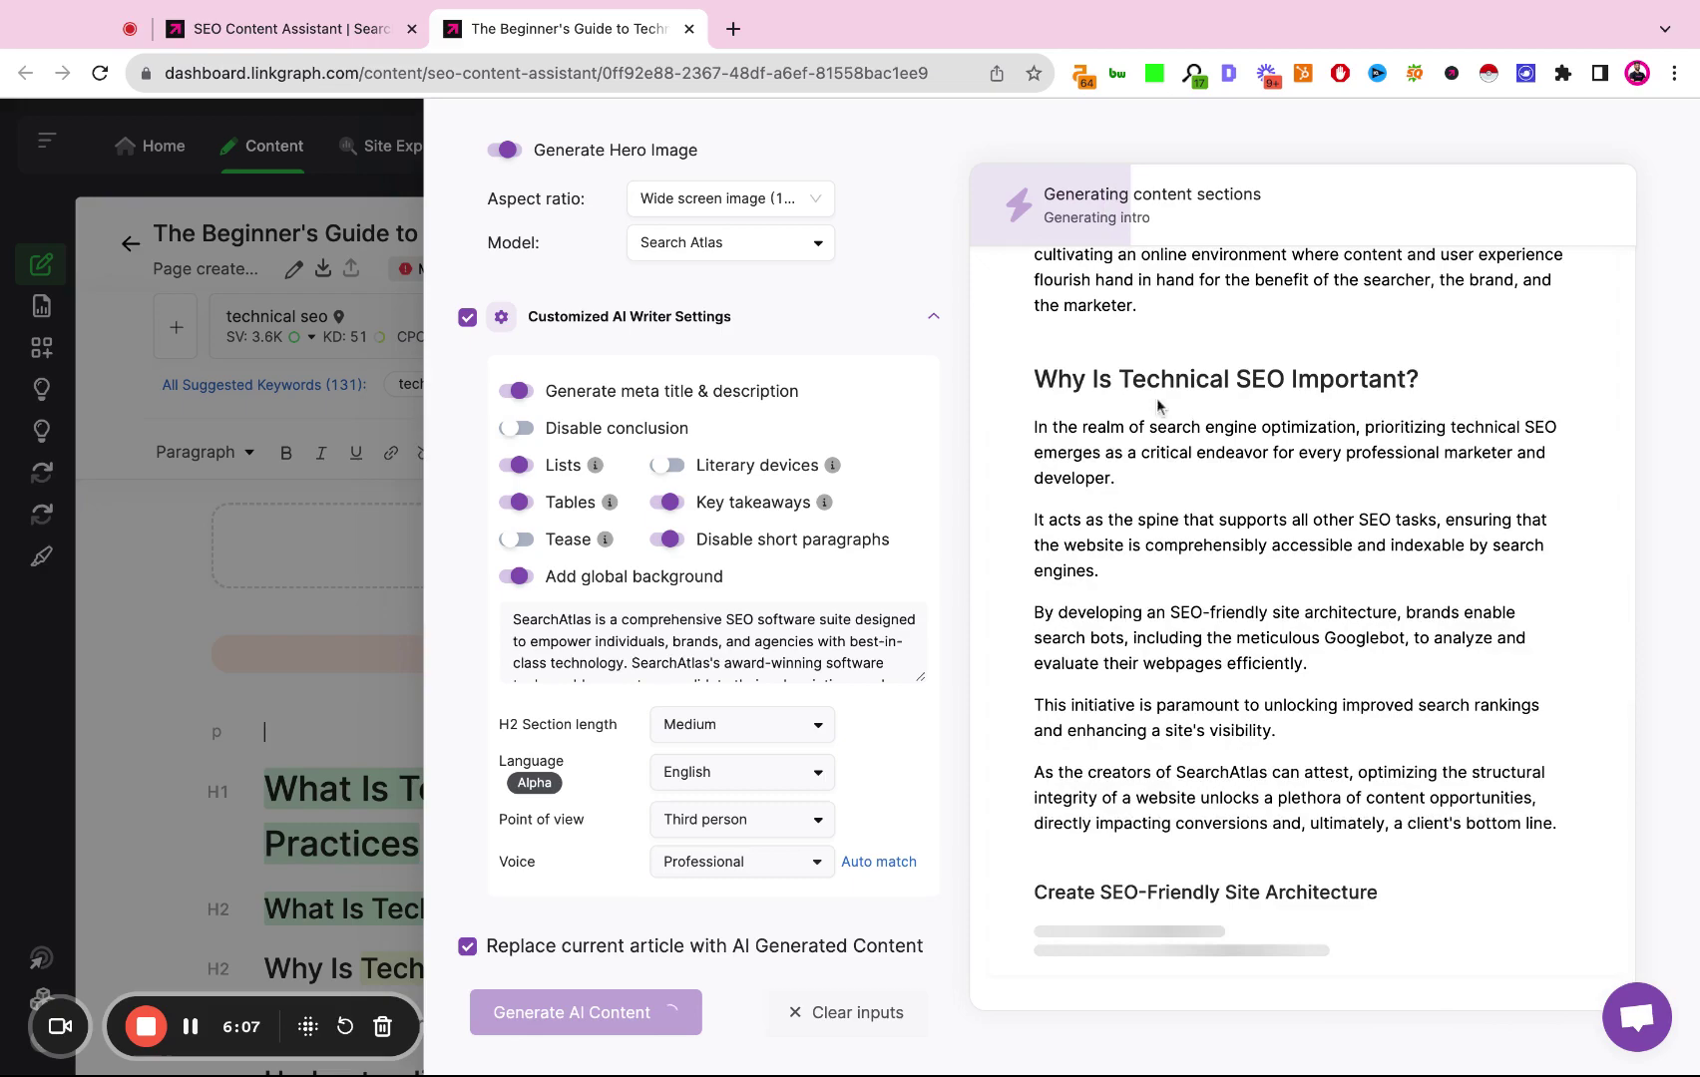
pyautogui.scroll(8, 1367, 374)
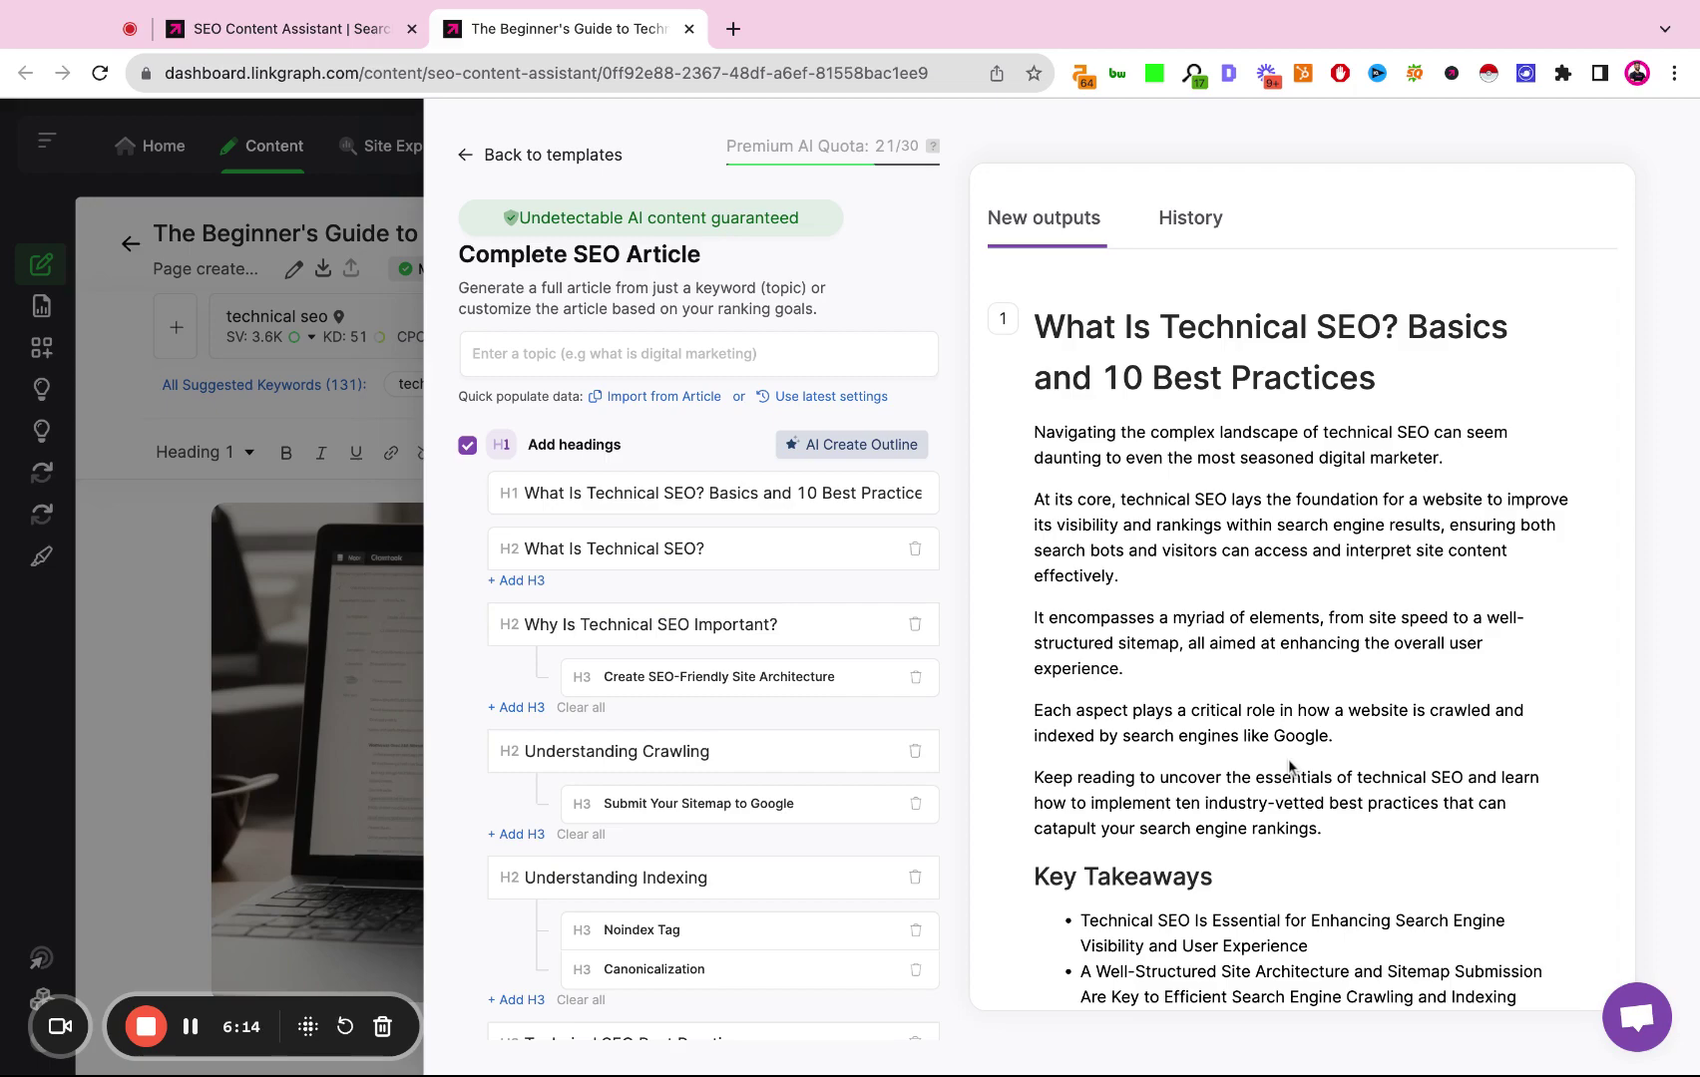
pyautogui.scroll(-5, 1289, 766)
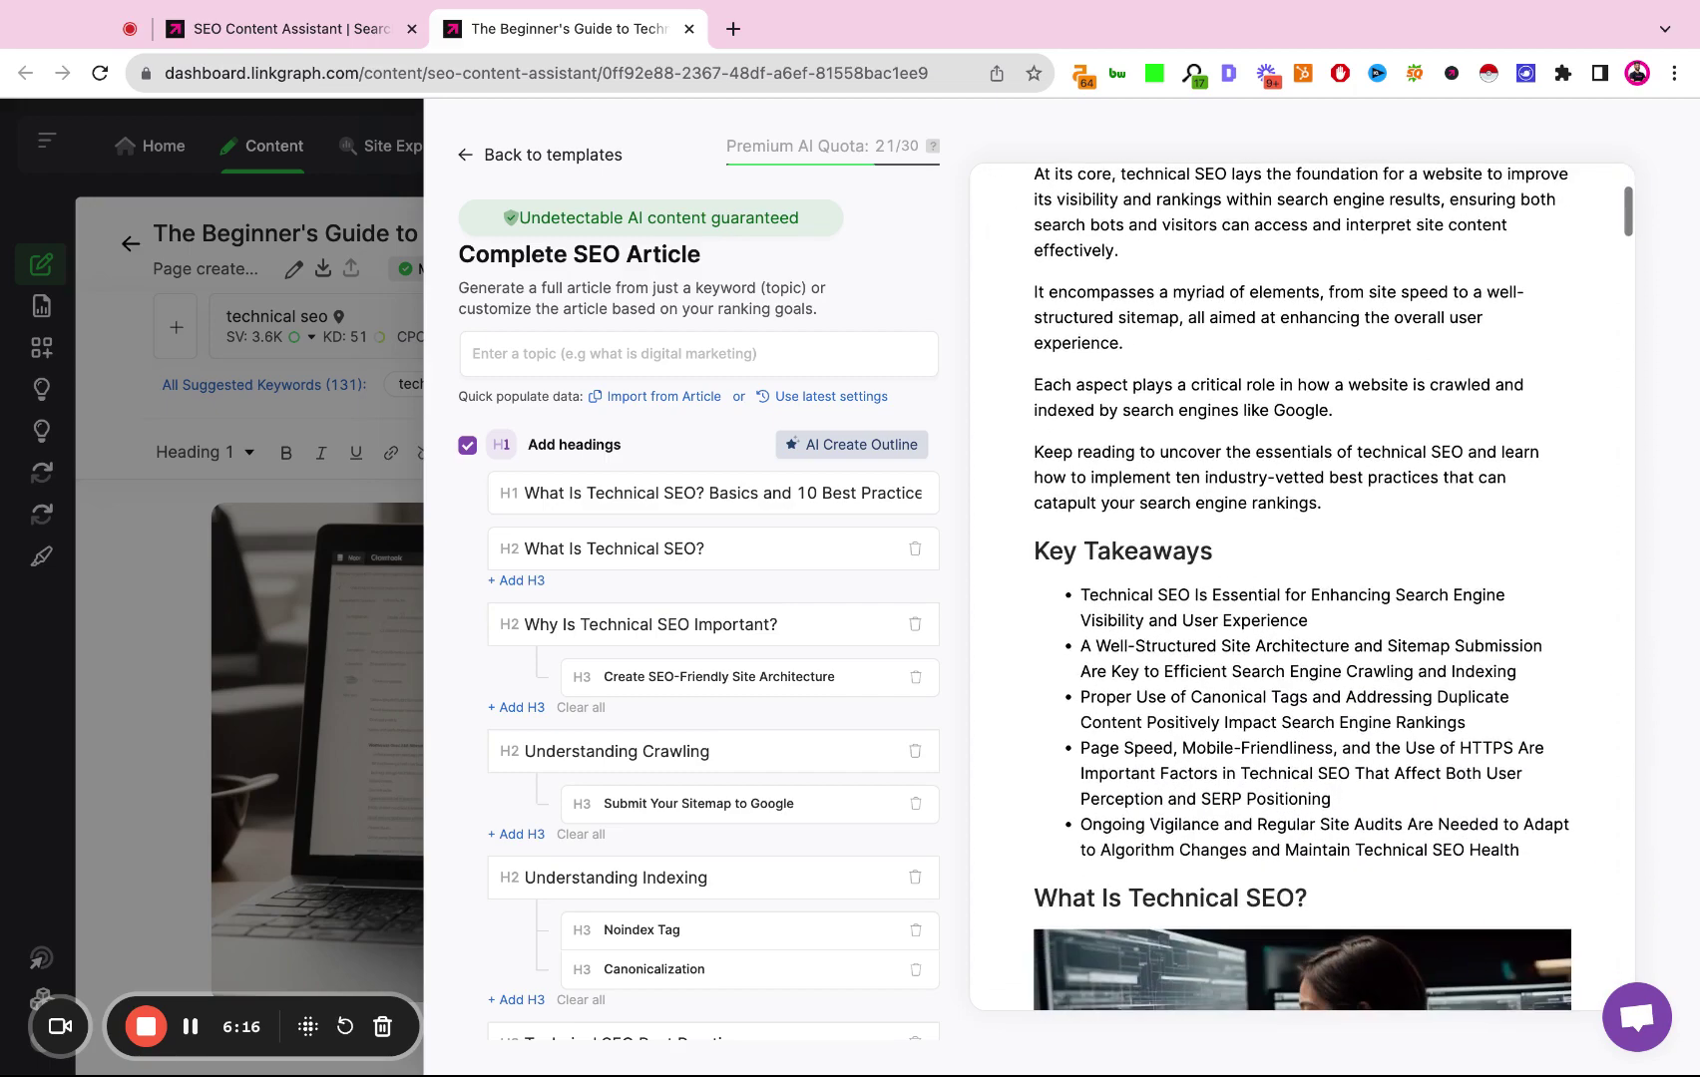
pyautogui.scroll(-6, 1260, 718)
pyautogui.scroll(10, 1259, 718)
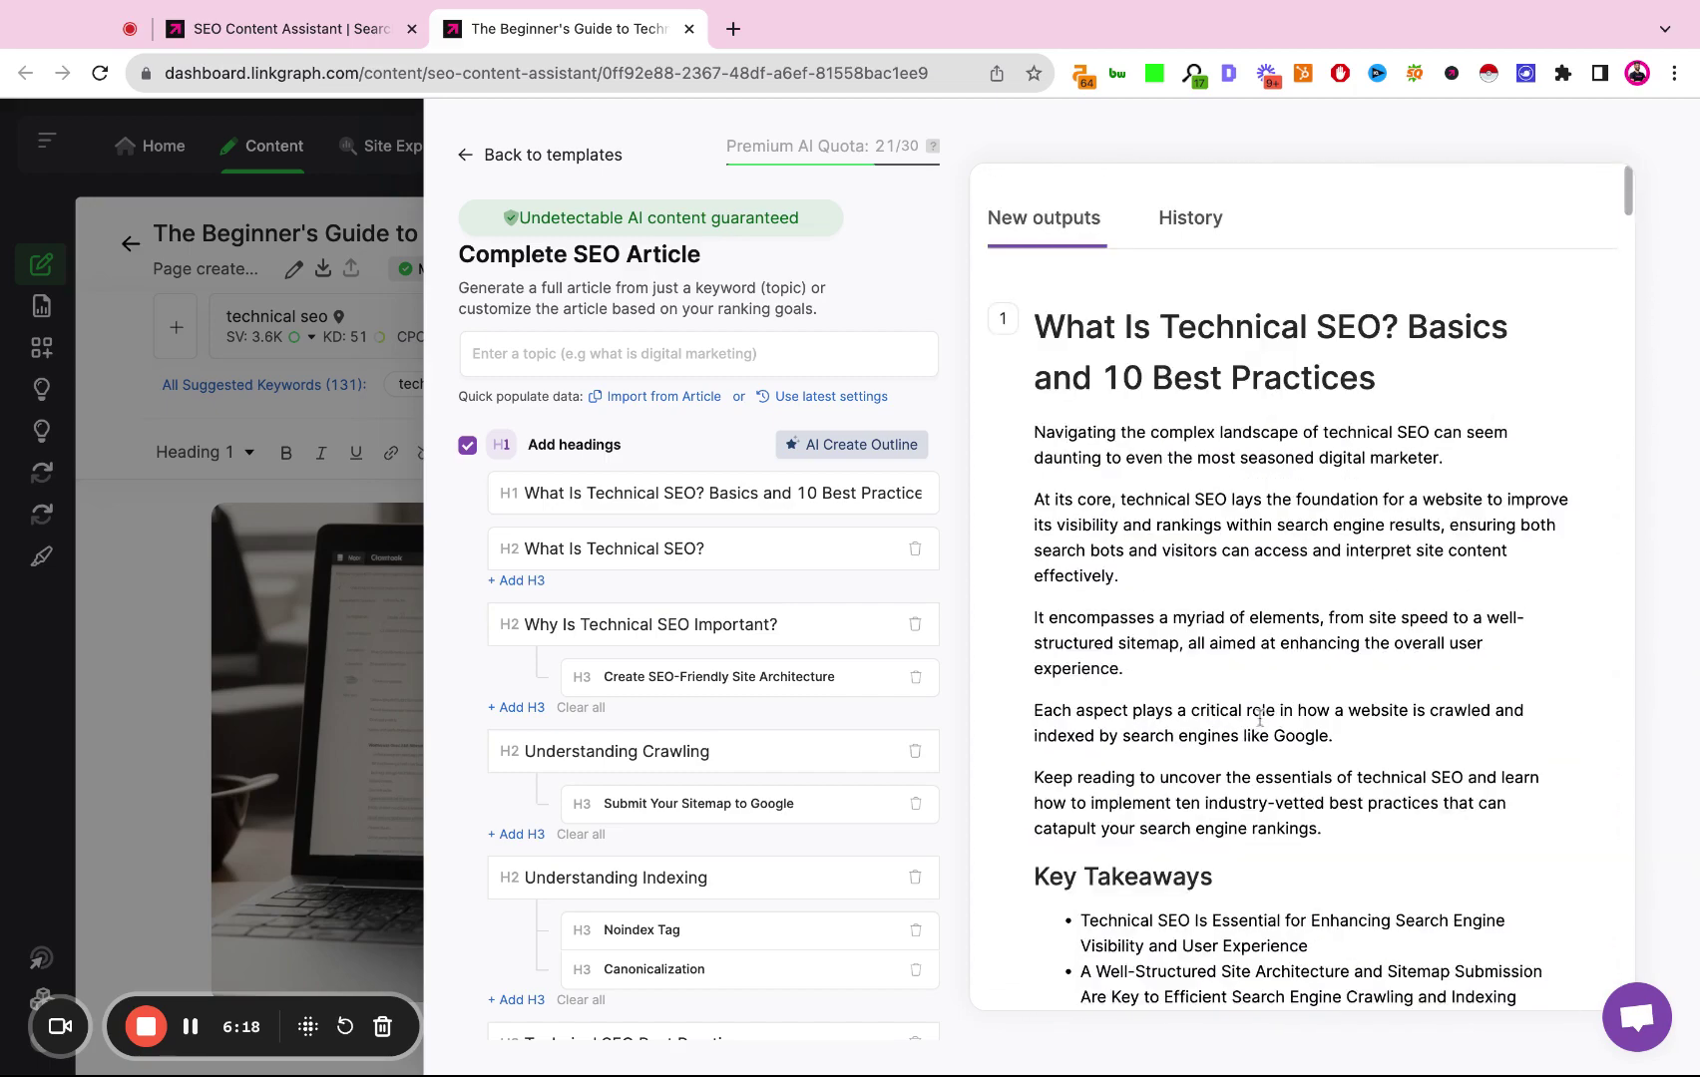
# Close the AI article writer panel and templates drawer to reveal the generated article
pyautogui.click(386, 304)
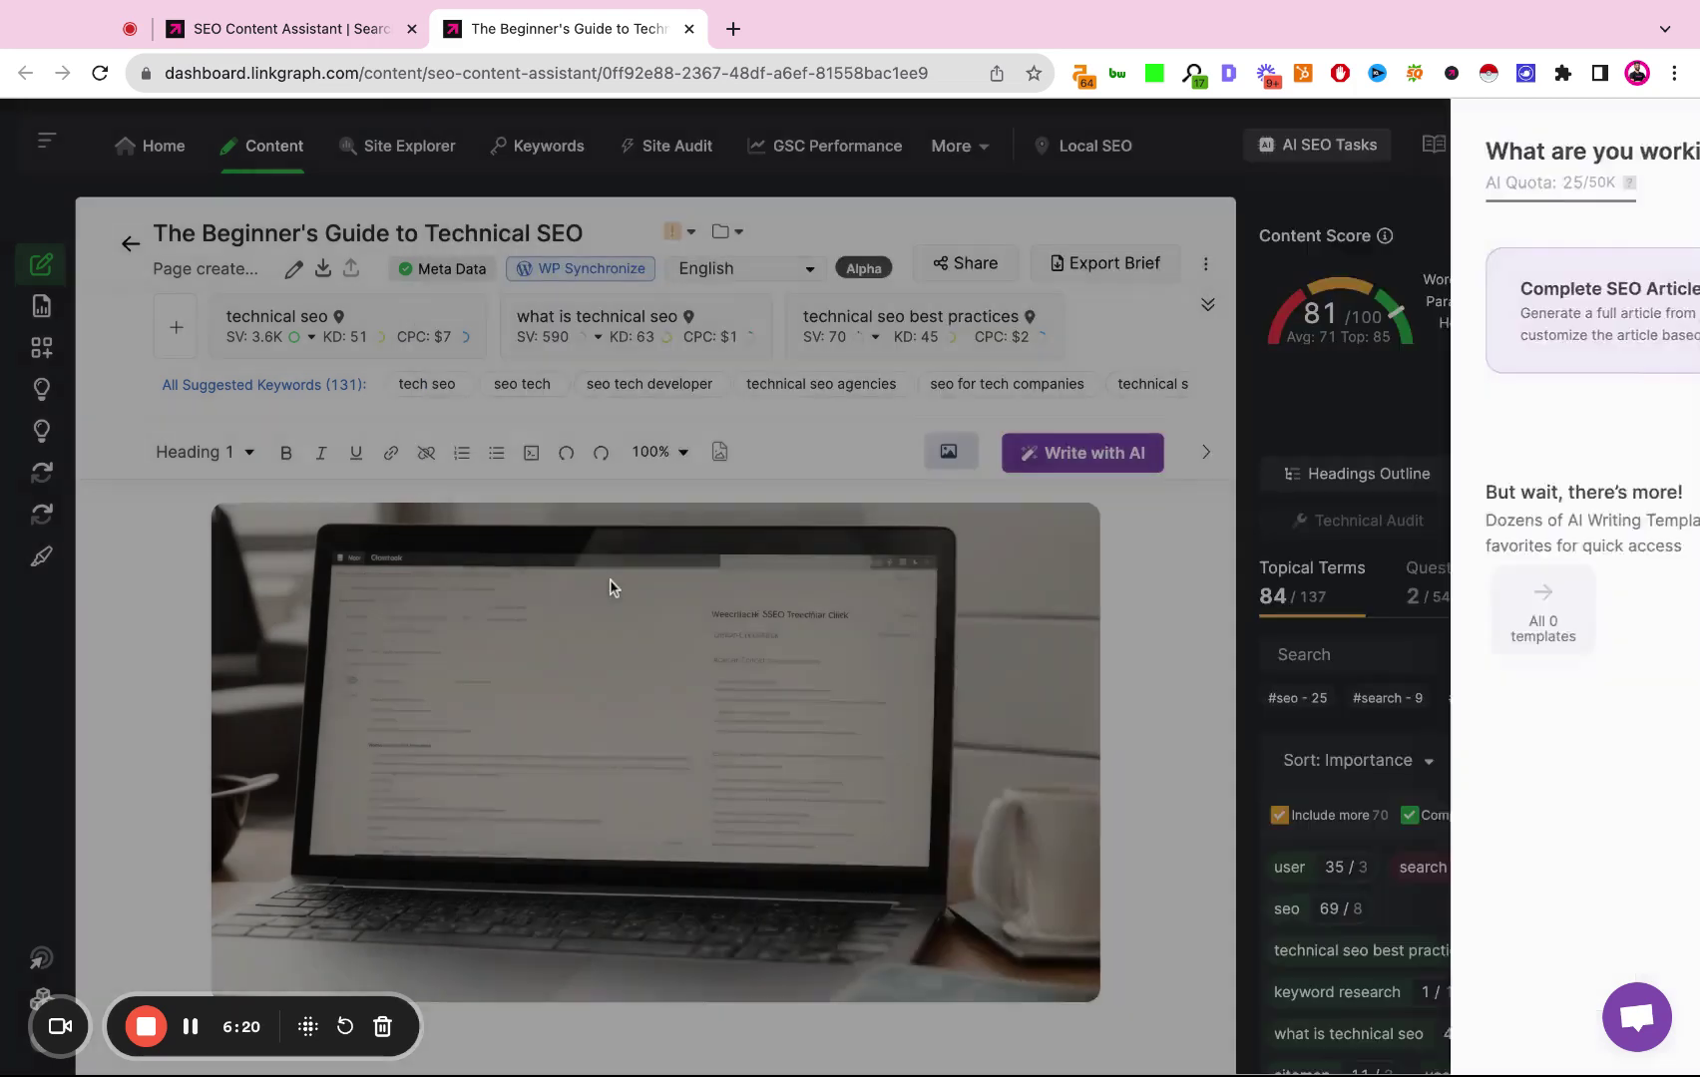
pyautogui.click(608, 589)
pyautogui.scroll(-2, 605, 740)
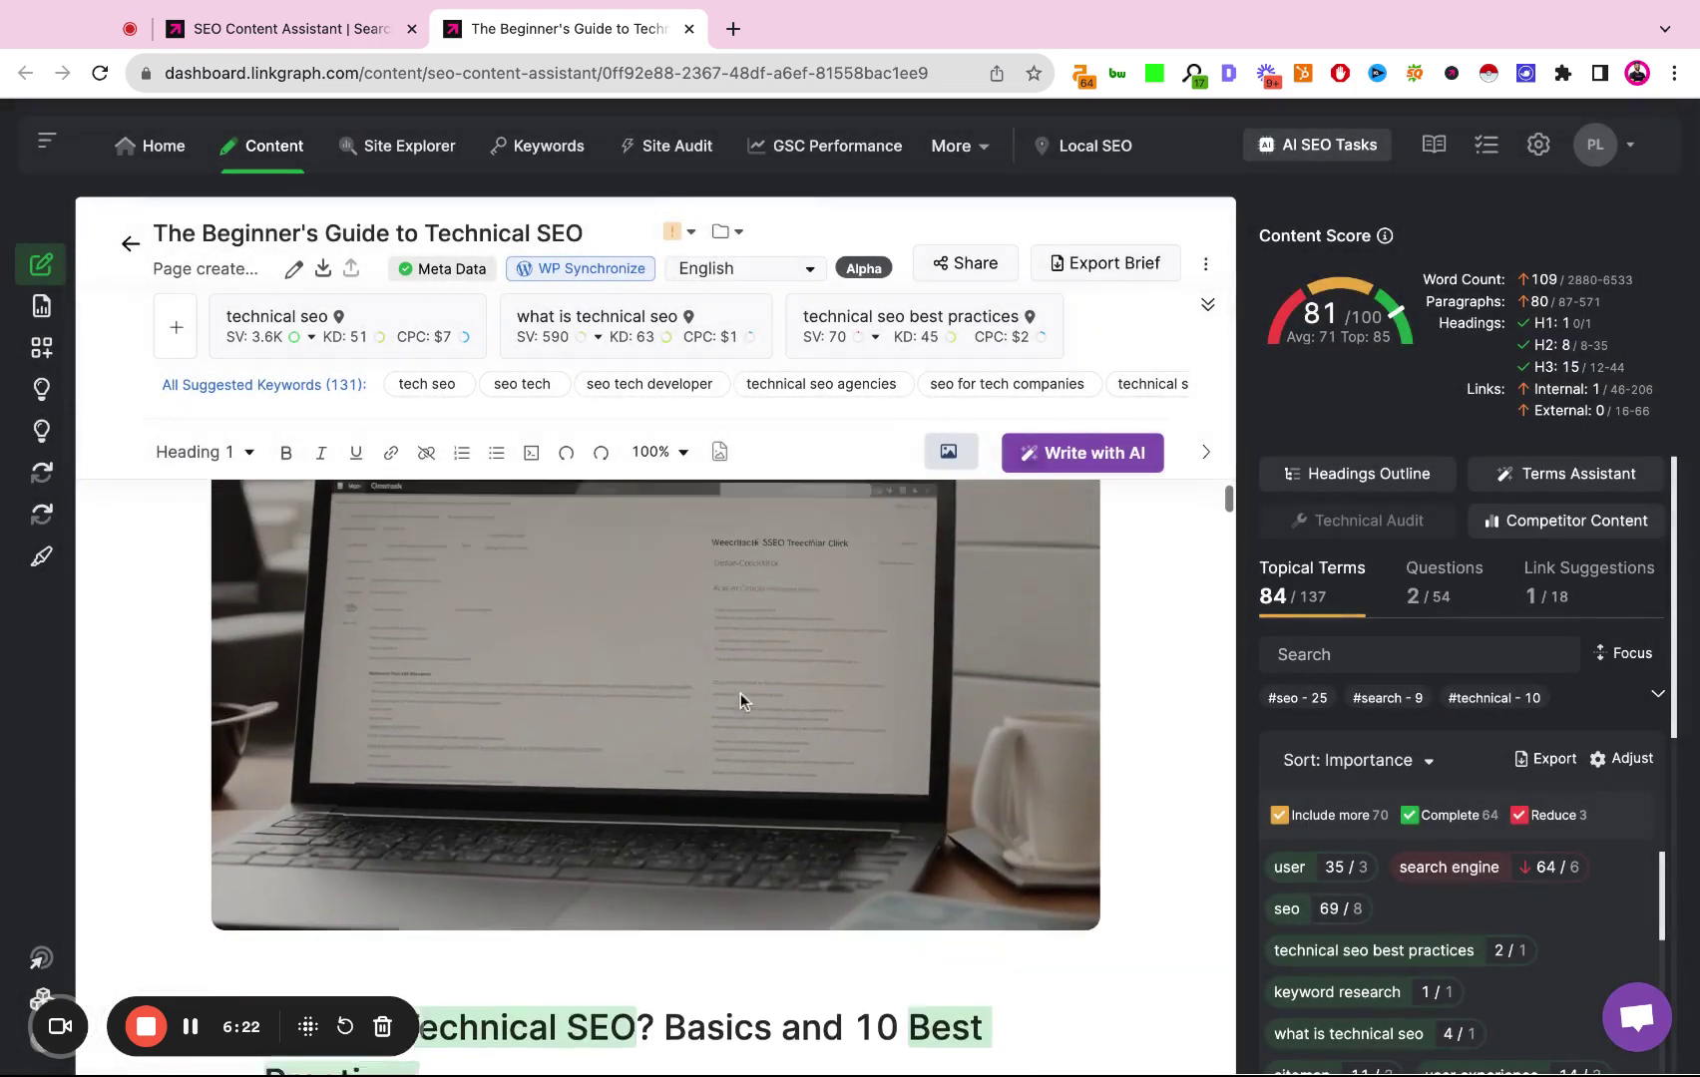
pyautogui.scroll(1, 740, 702)
pyautogui.scroll(-5, 596, 710)
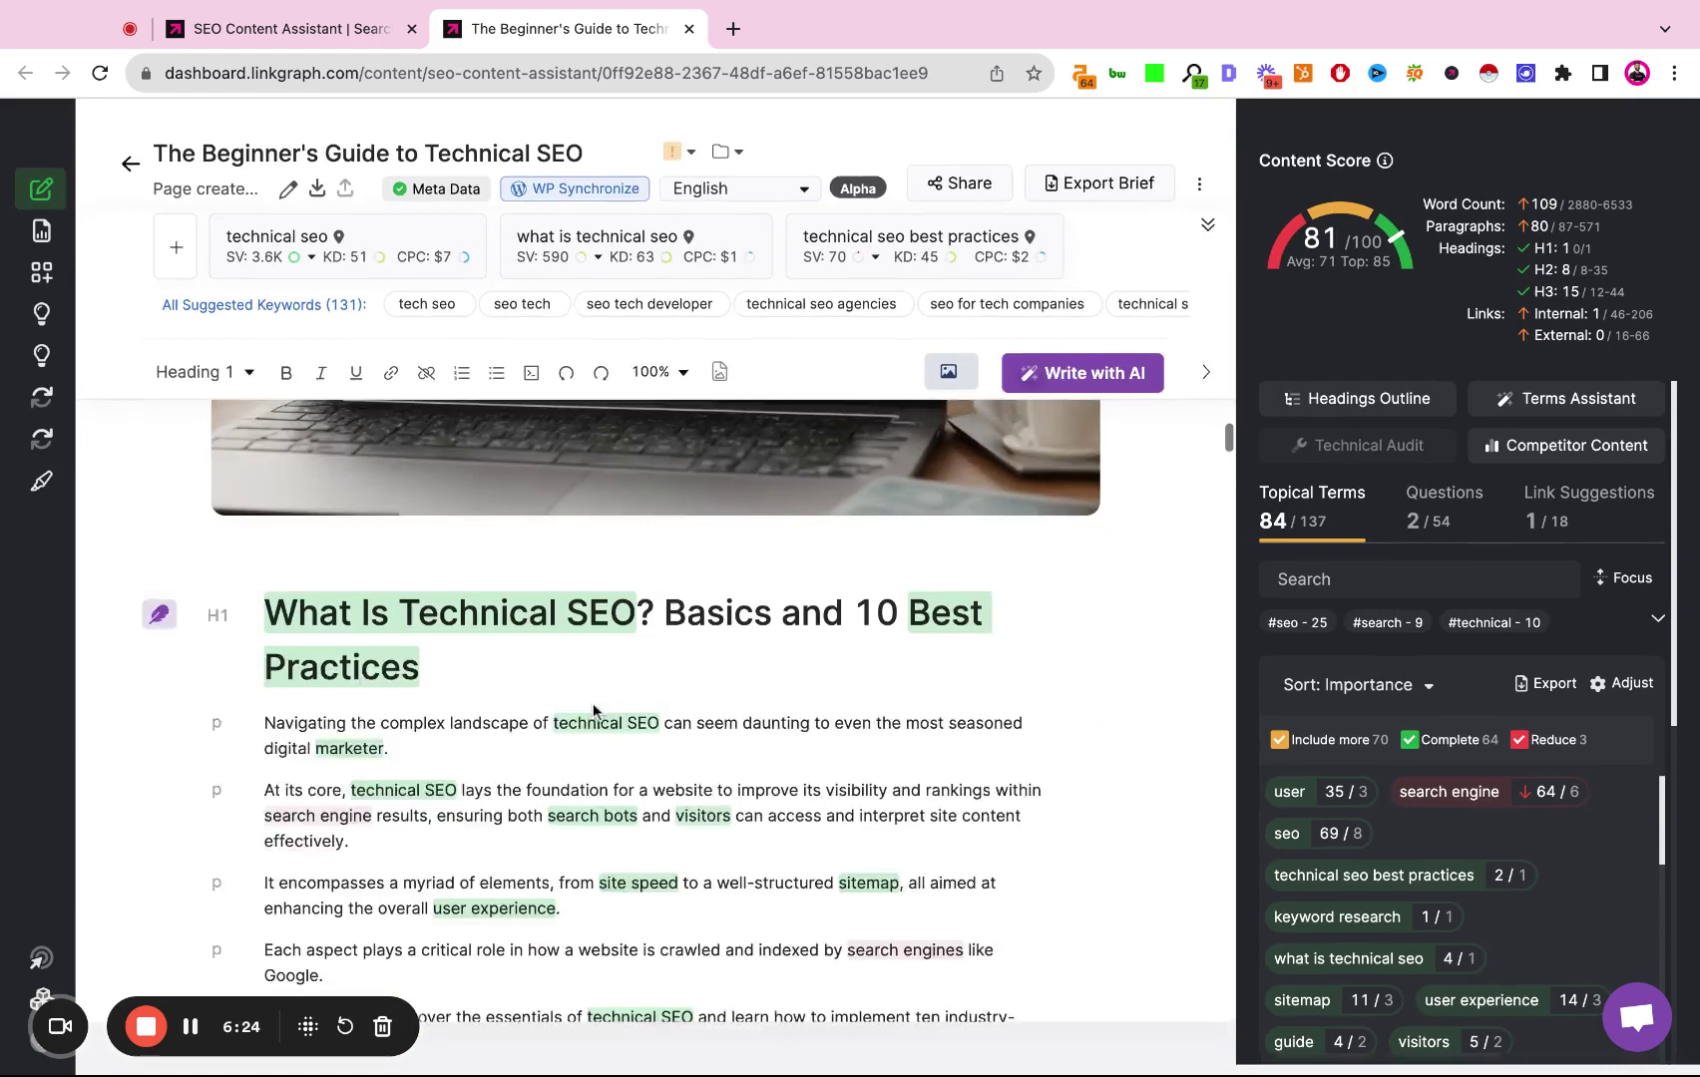
# Read the Technical SEO article from its opening heading down to the conclusion
pyautogui.scroll(-2, 593, 481)
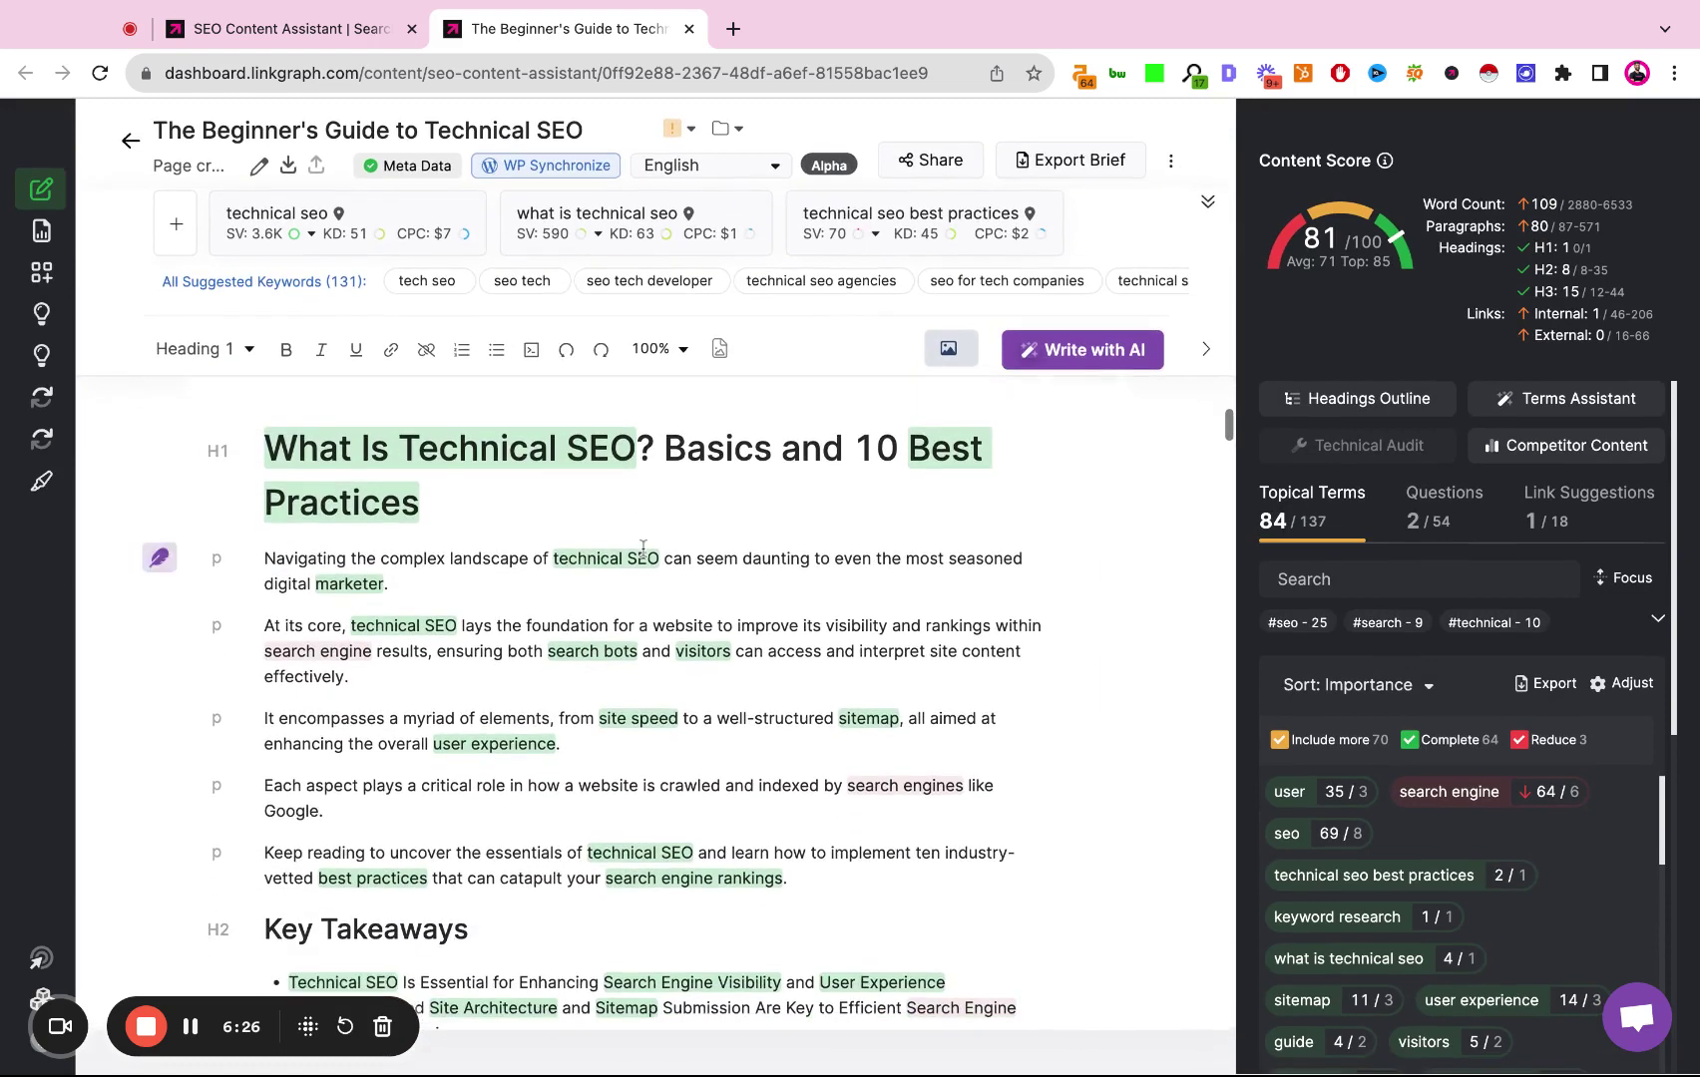
pyautogui.scroll(-3, 592, 481)
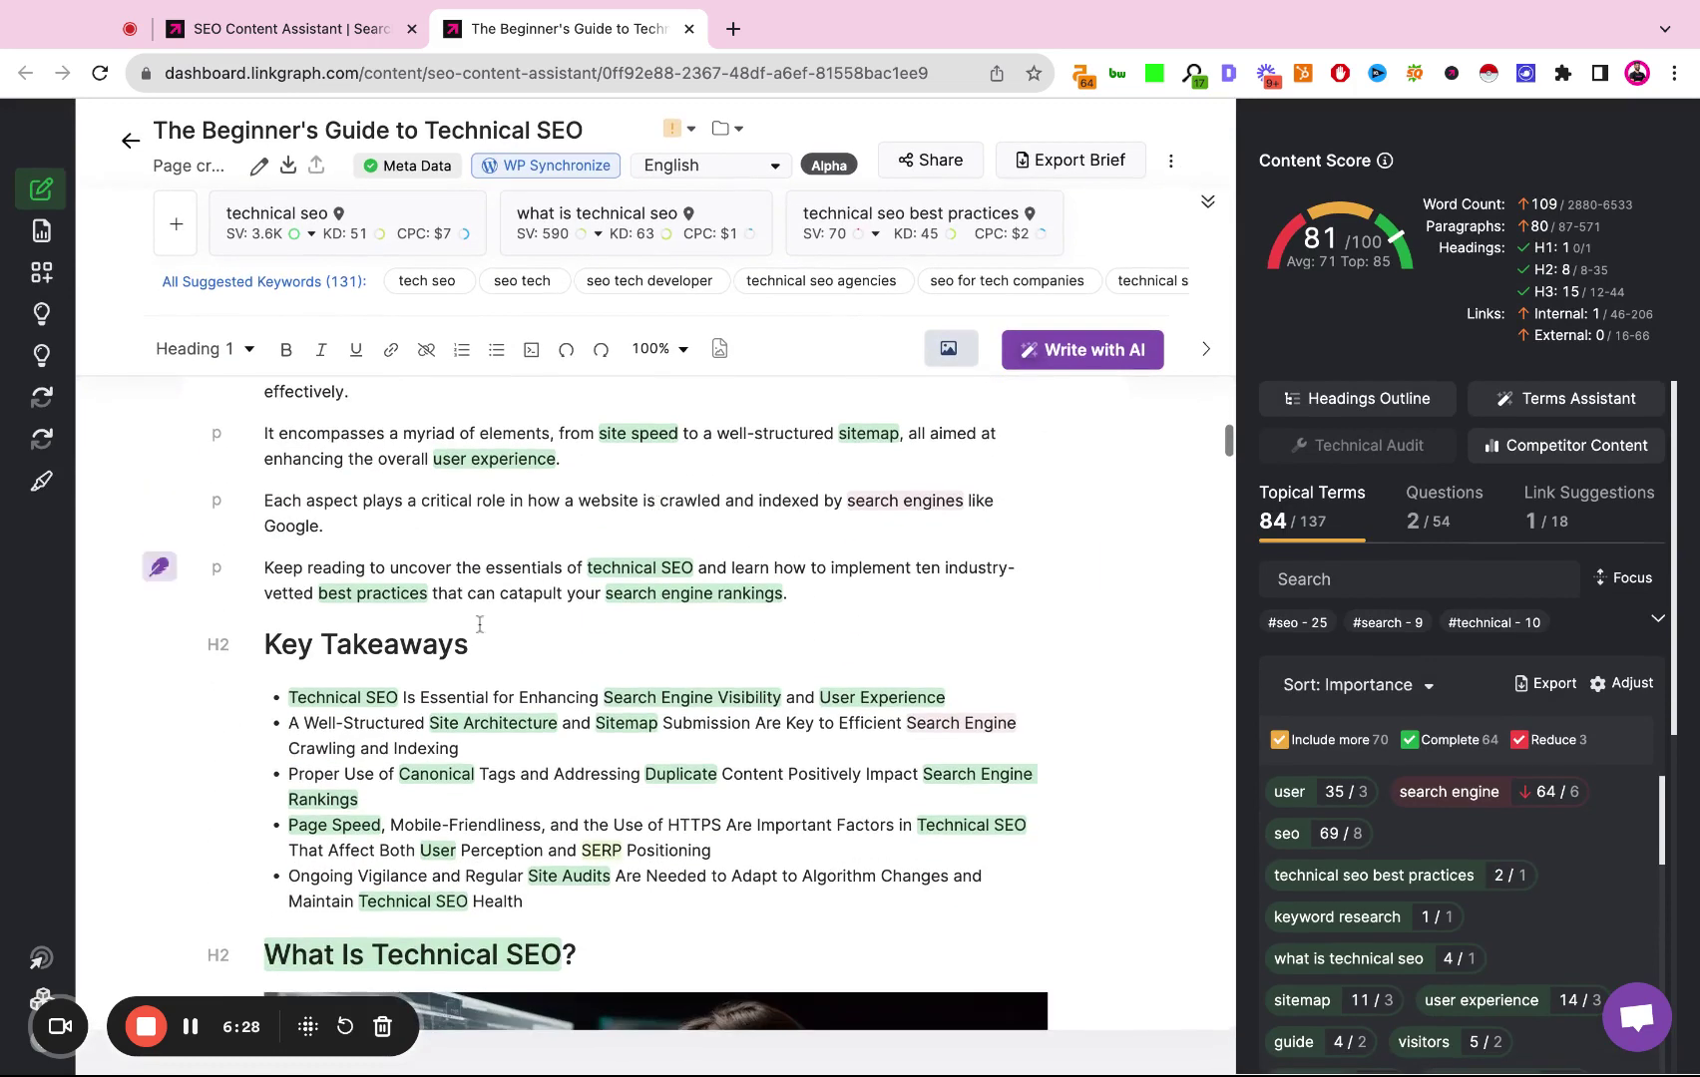
pyautogui.scroll(-8, 577, 786)
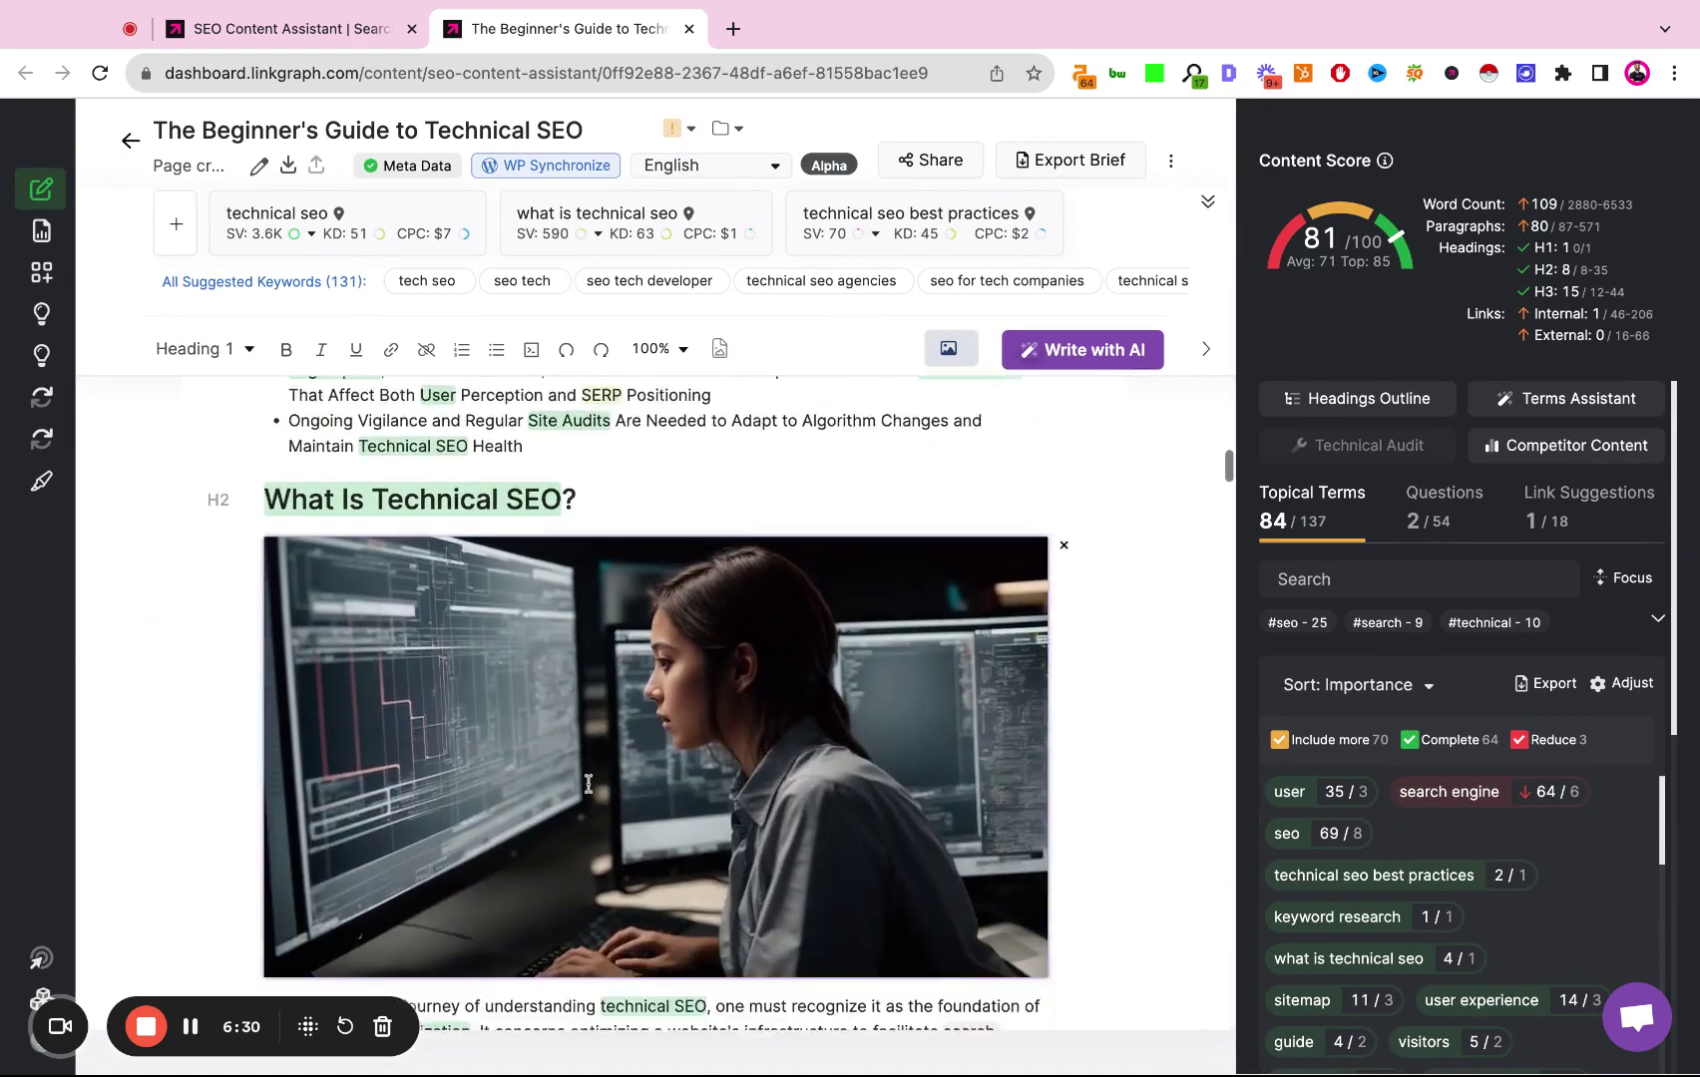
pyautogui.scroll(-7, 632, 626)
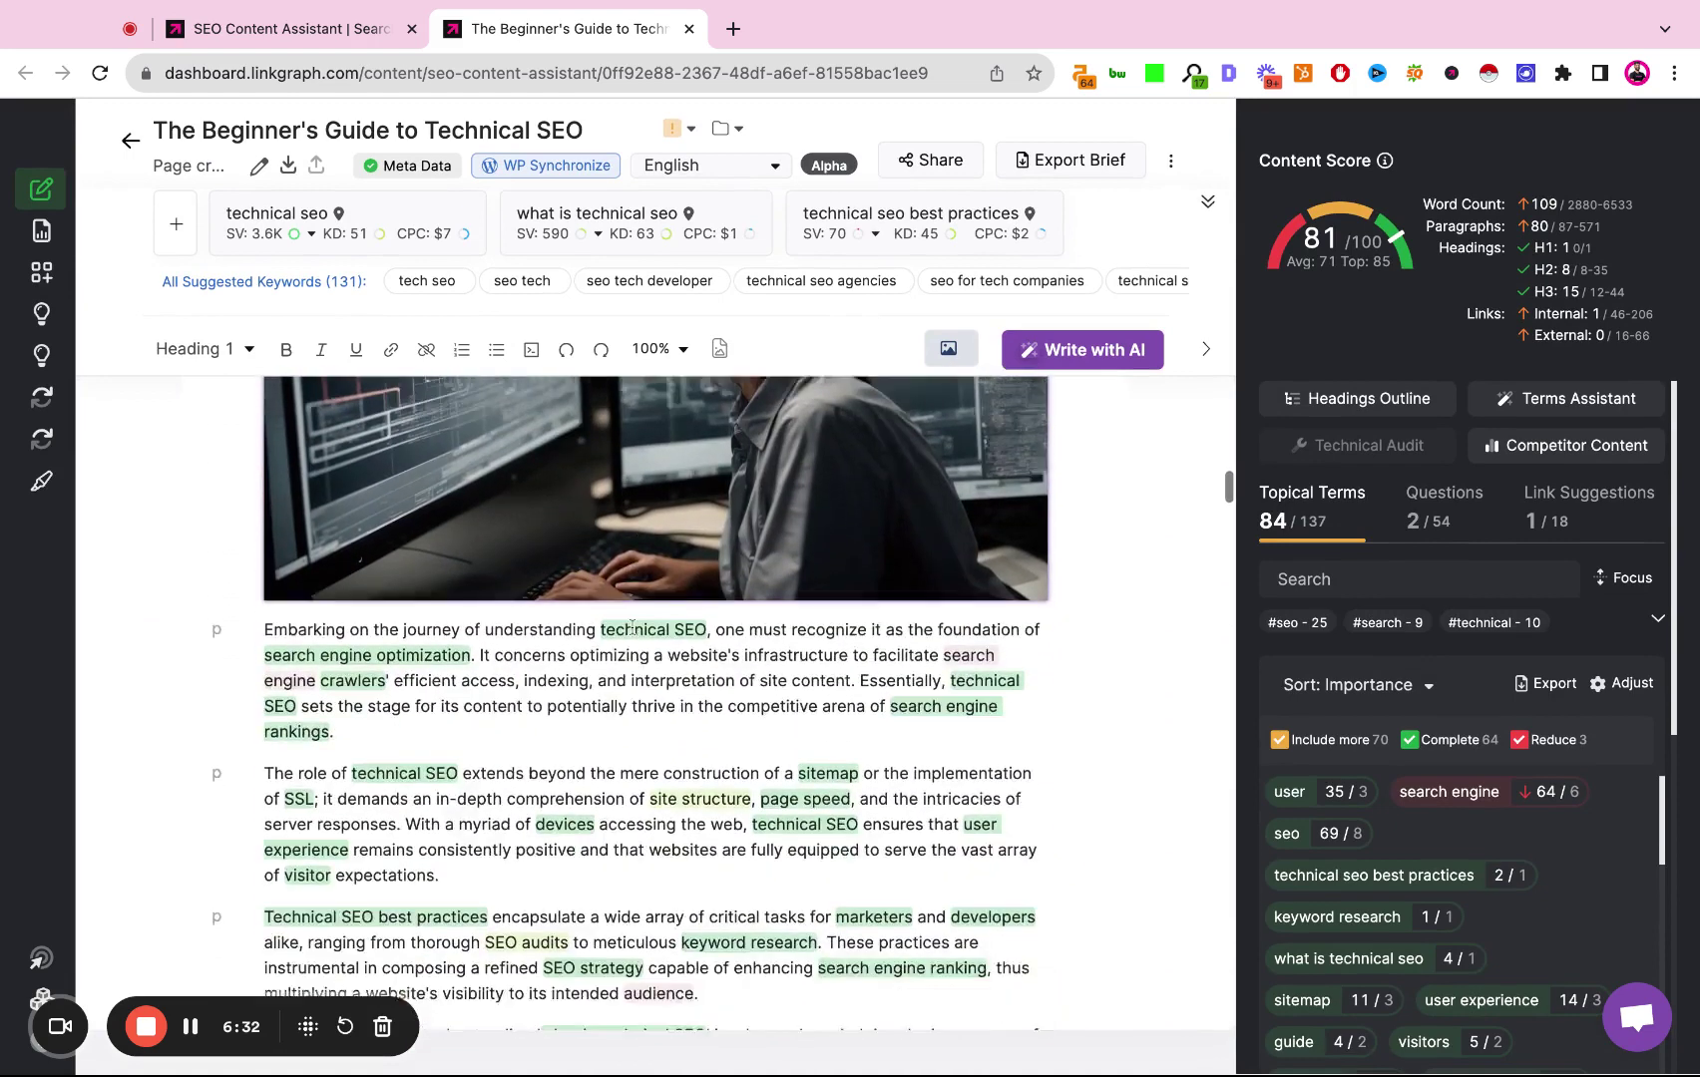
pyautogui.scroll(-13, 655, 704)
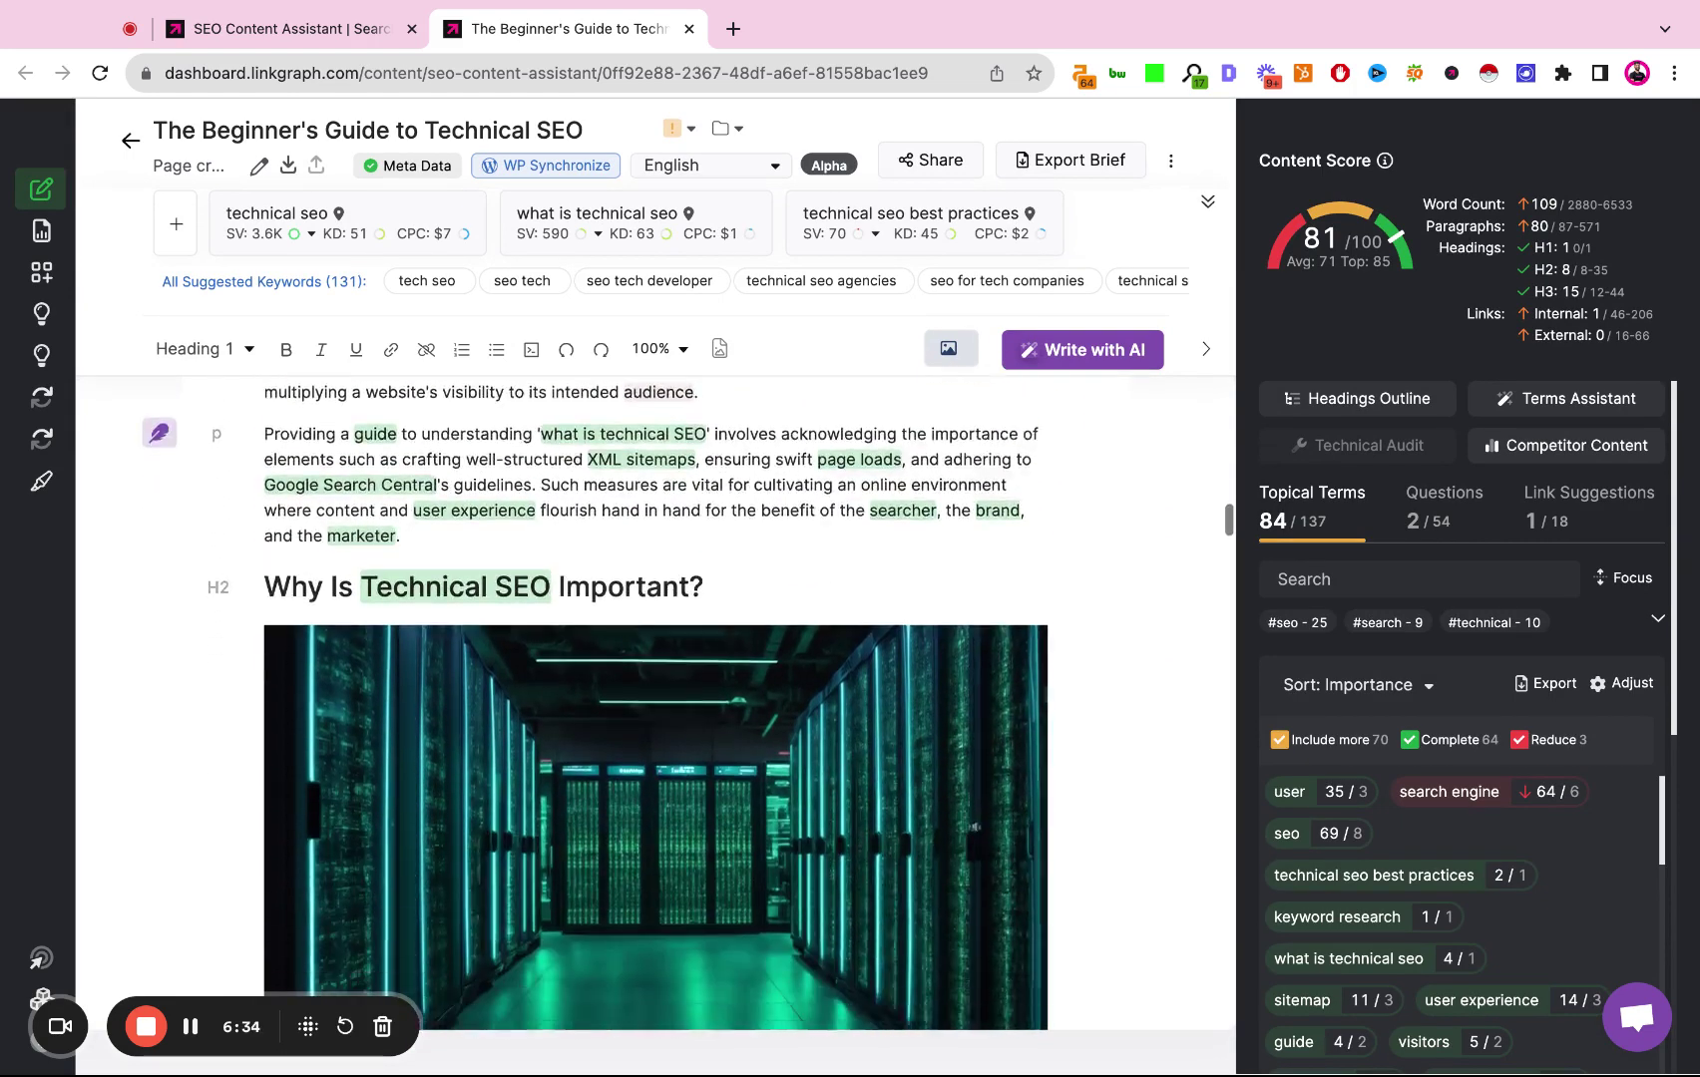
pyautogui.scroll(-4, 569, 538)
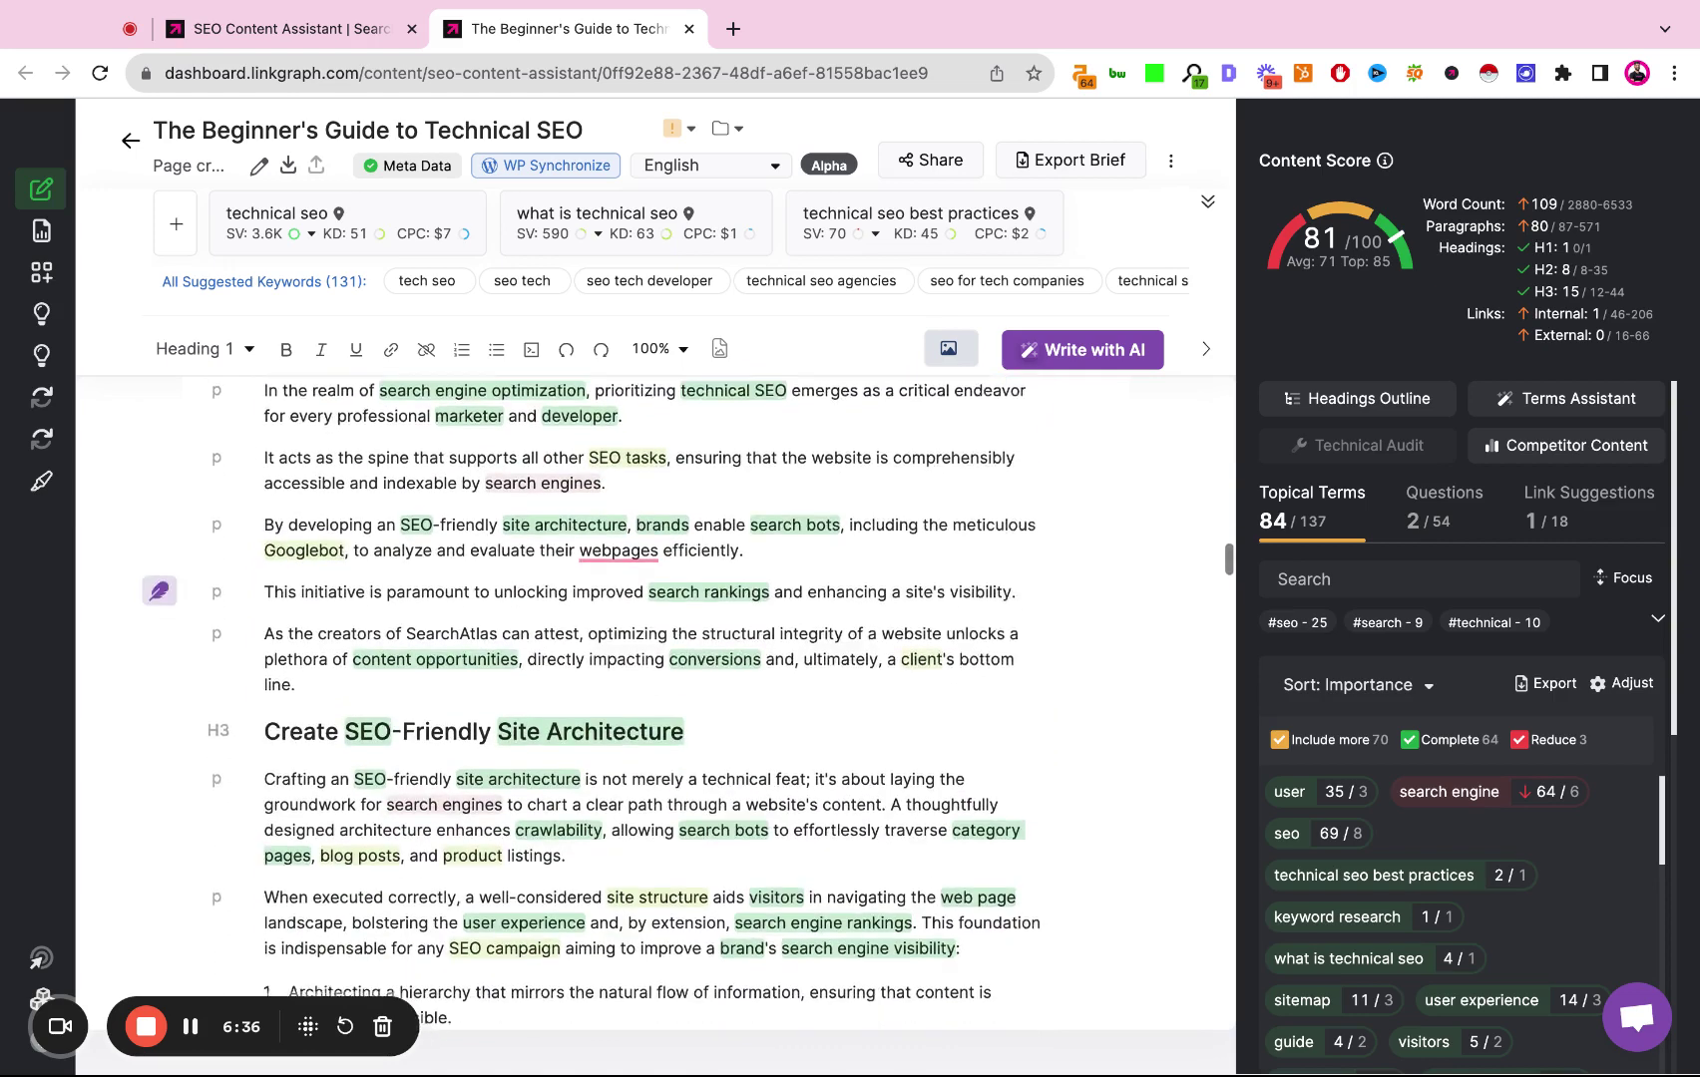
pyautogui.scroll(-2, 570, 538)
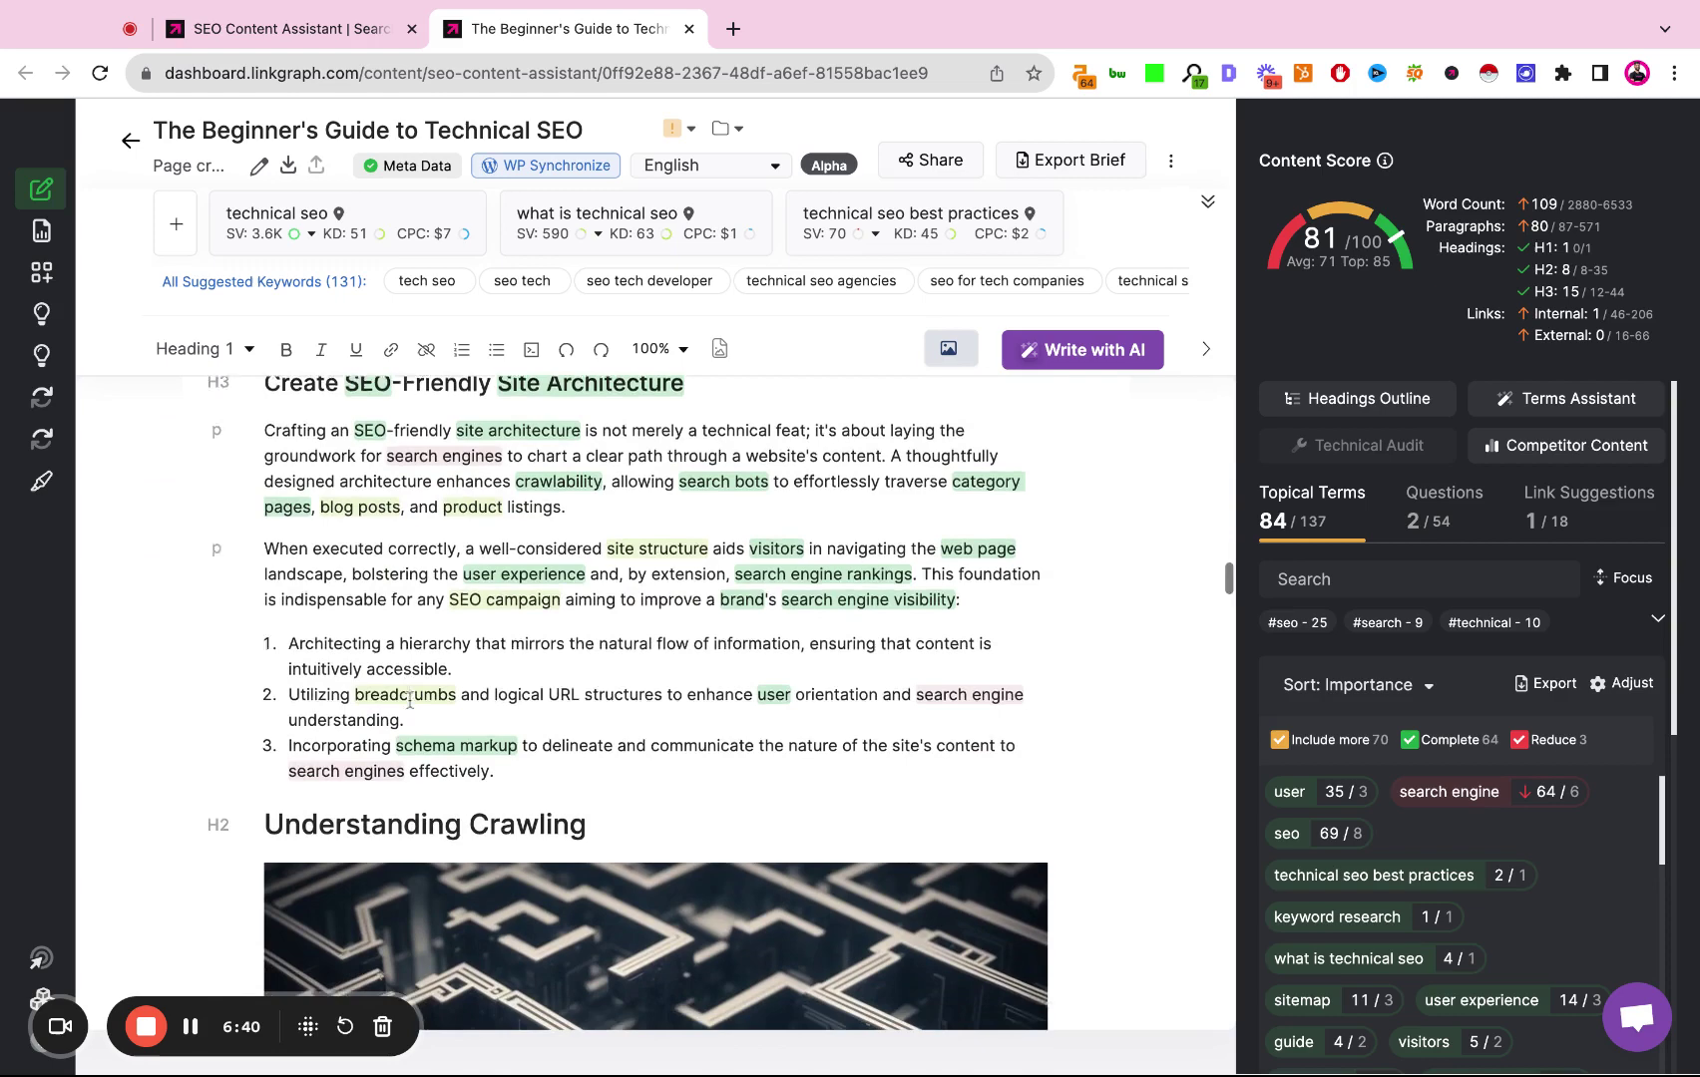
pyautogui.scroll(-1, 409, 701)
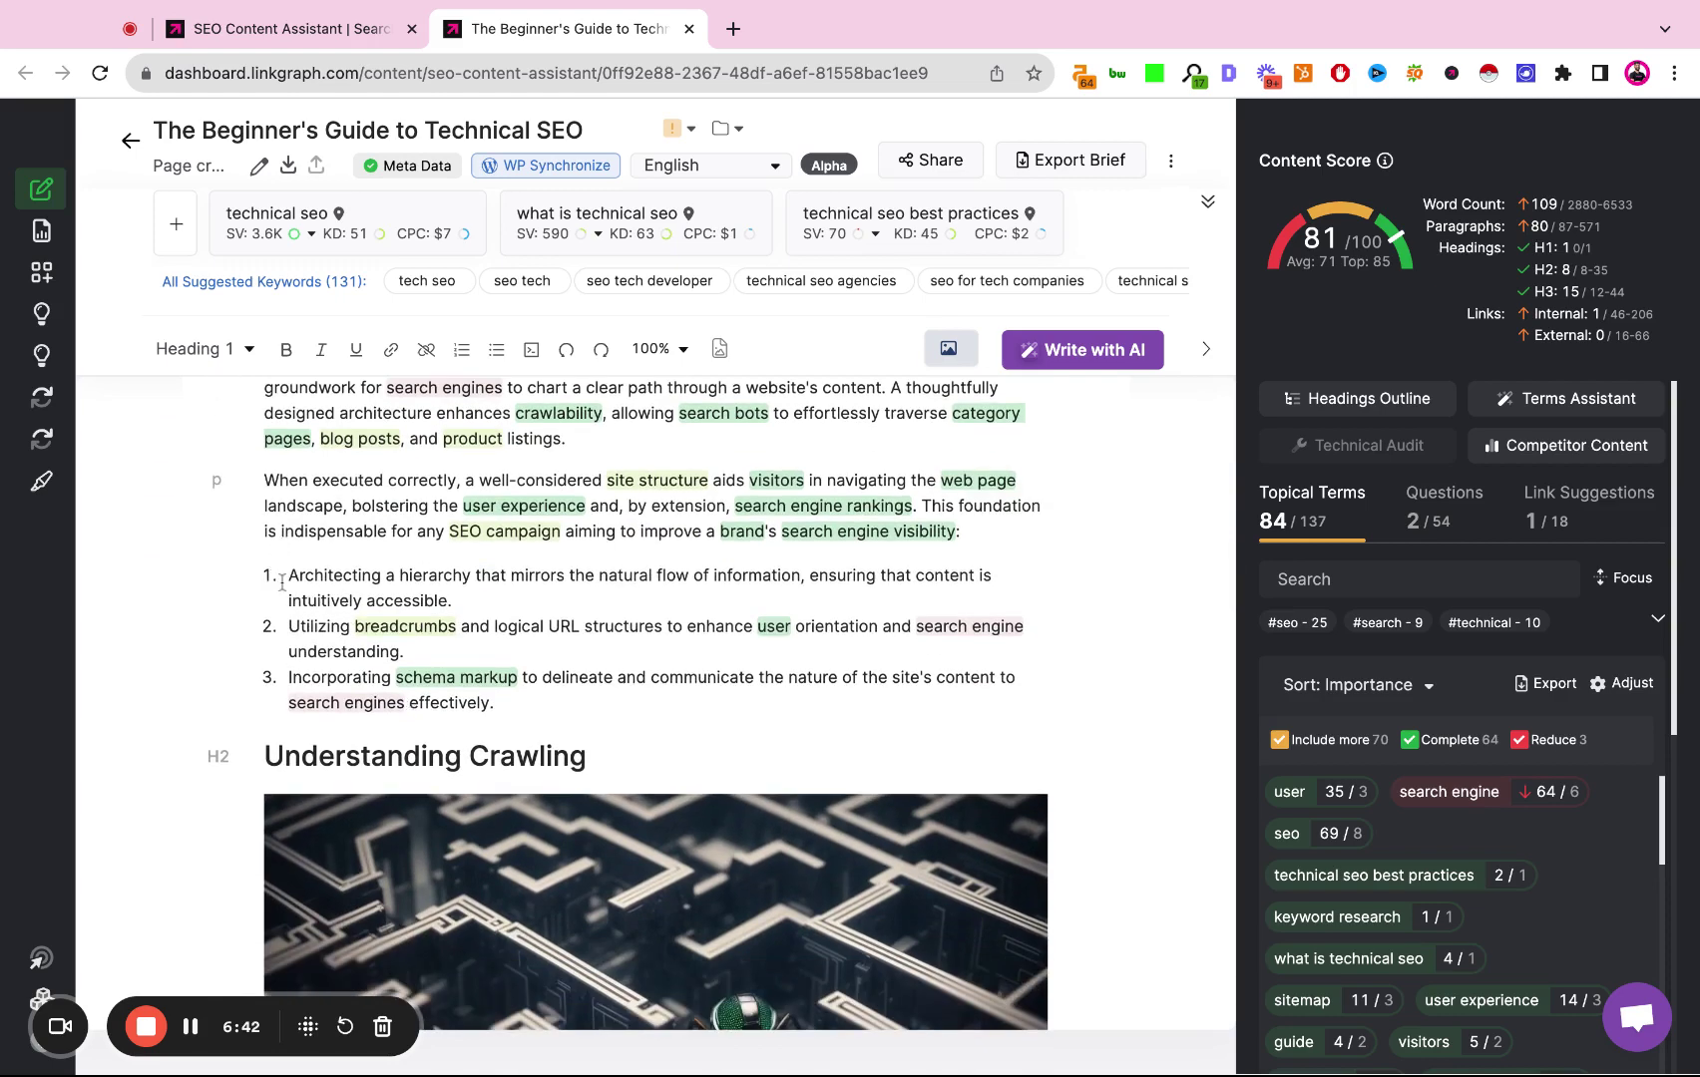
pyautogui.scroll(-15, 326, 674)
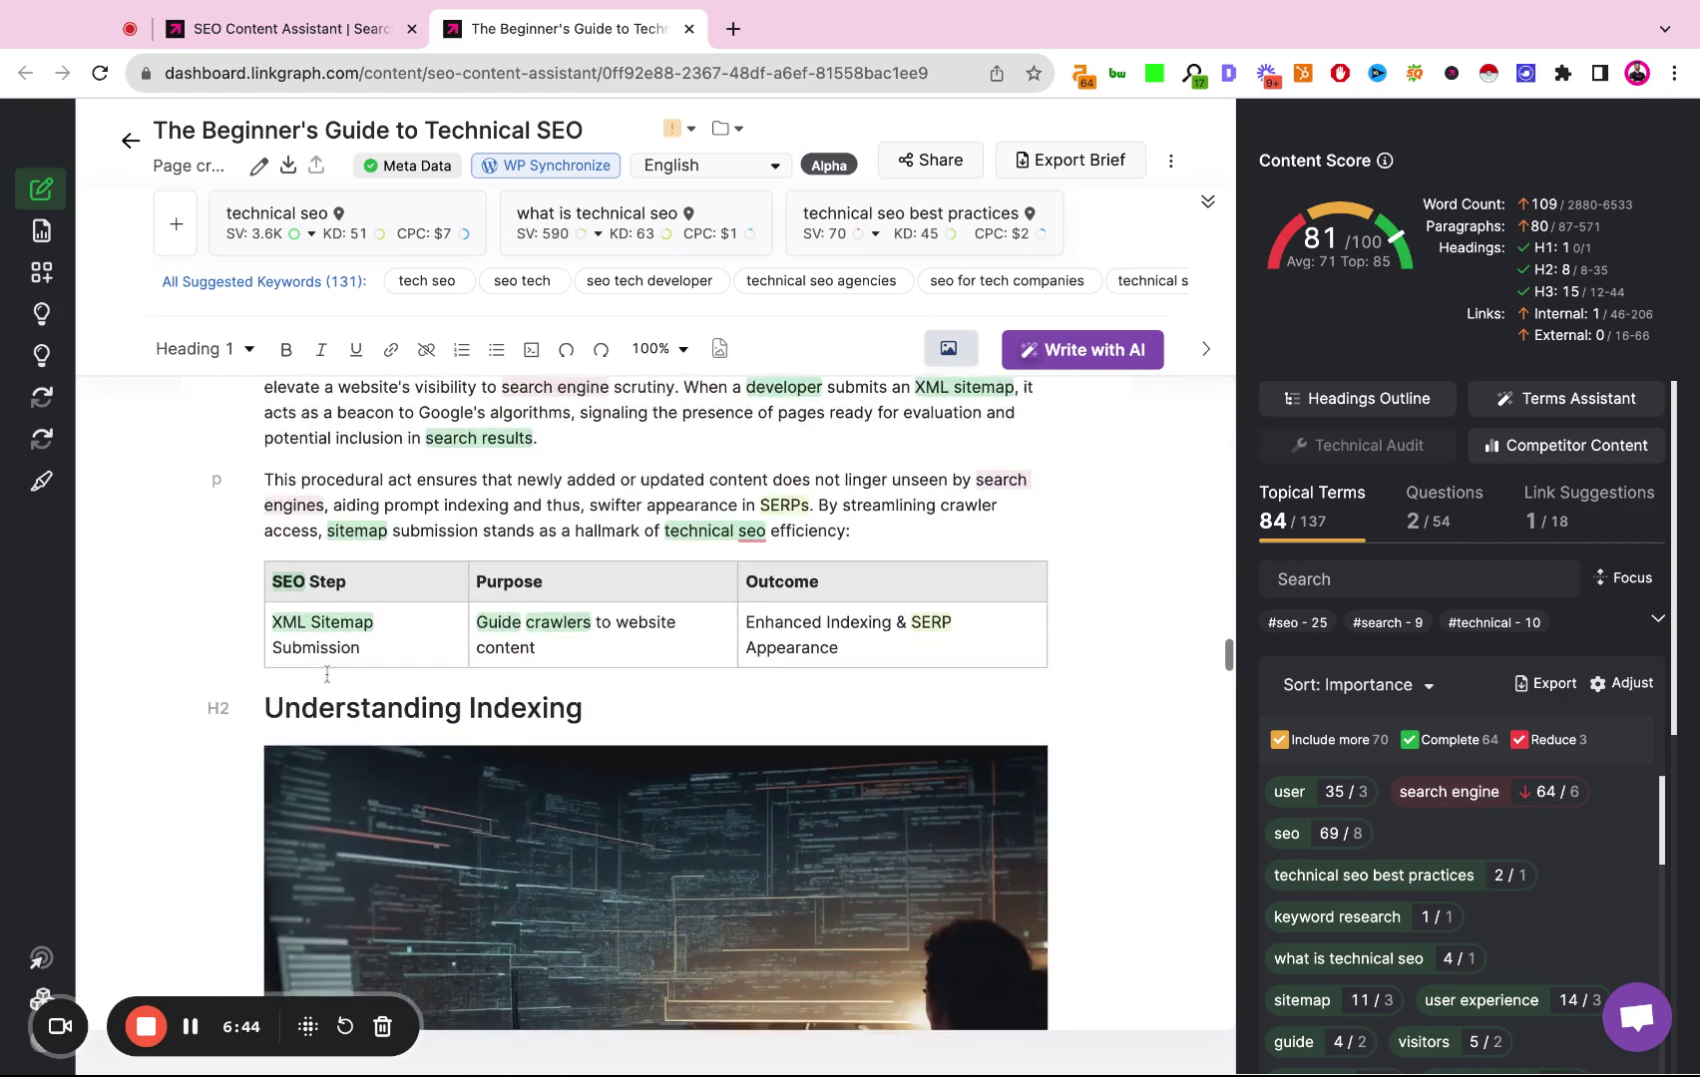
pyautogui.scroll(-14, 778, 684)
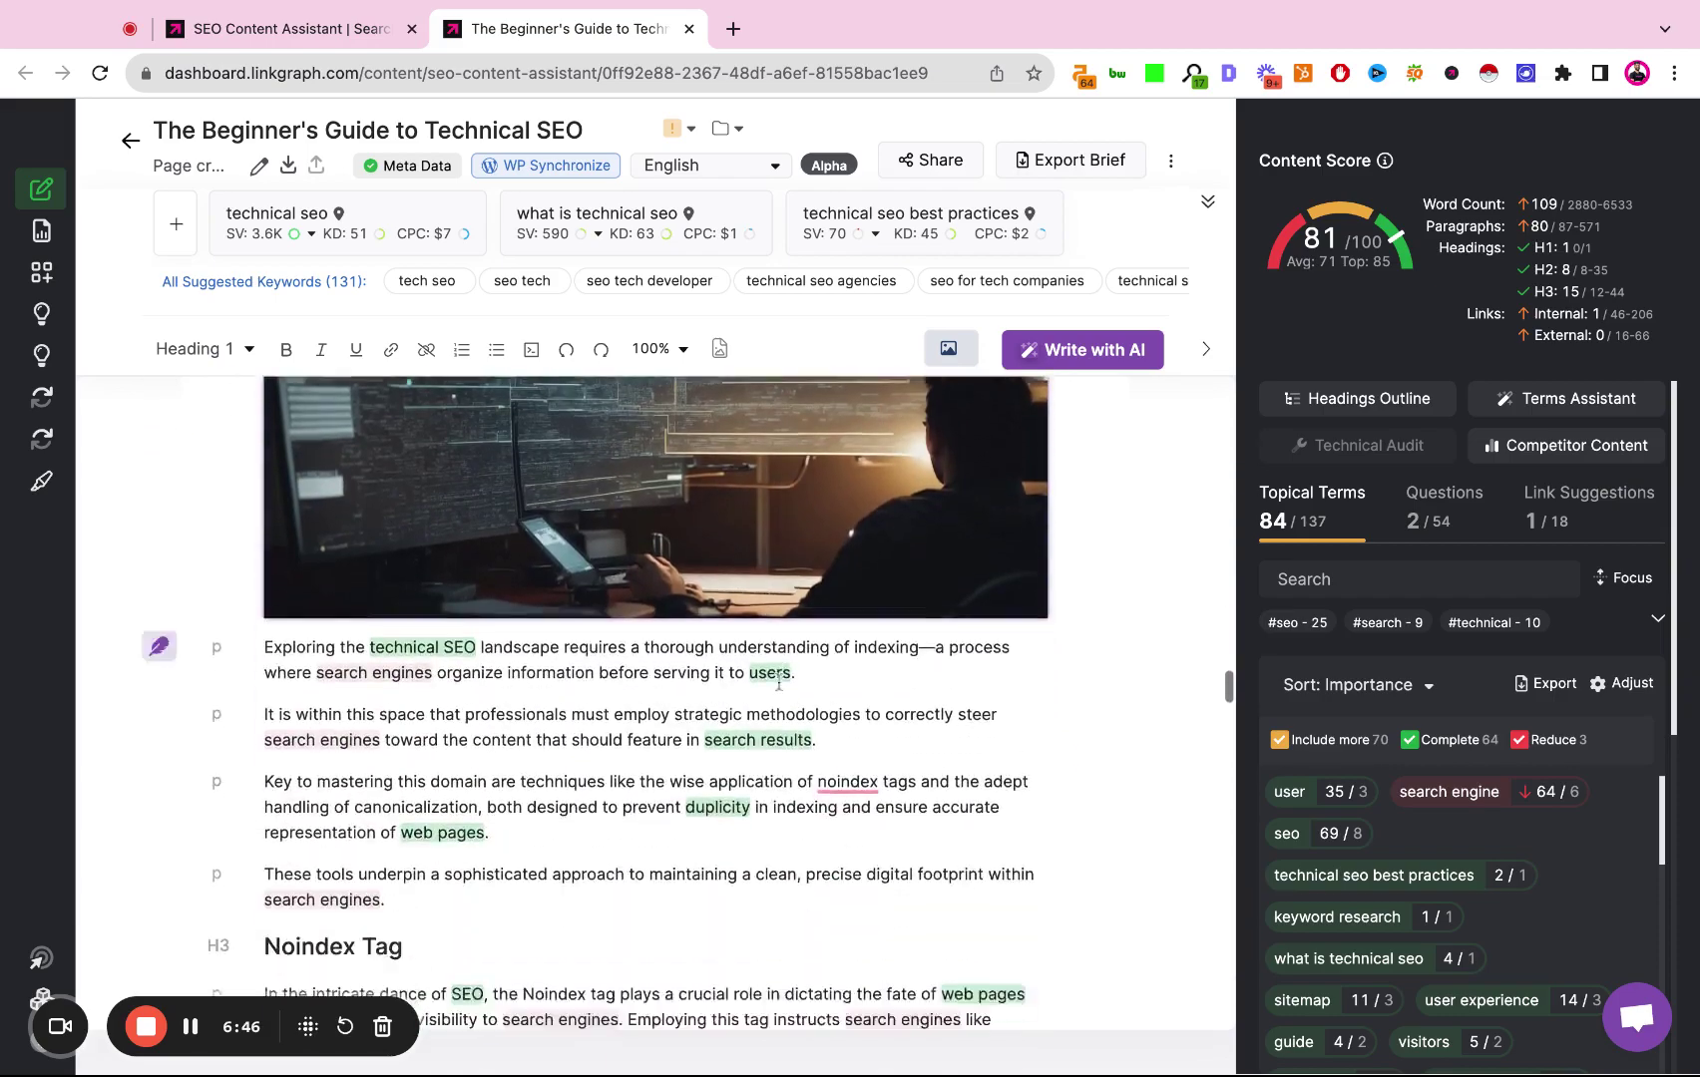
pyautogui.scroll(-15, 777, 684)
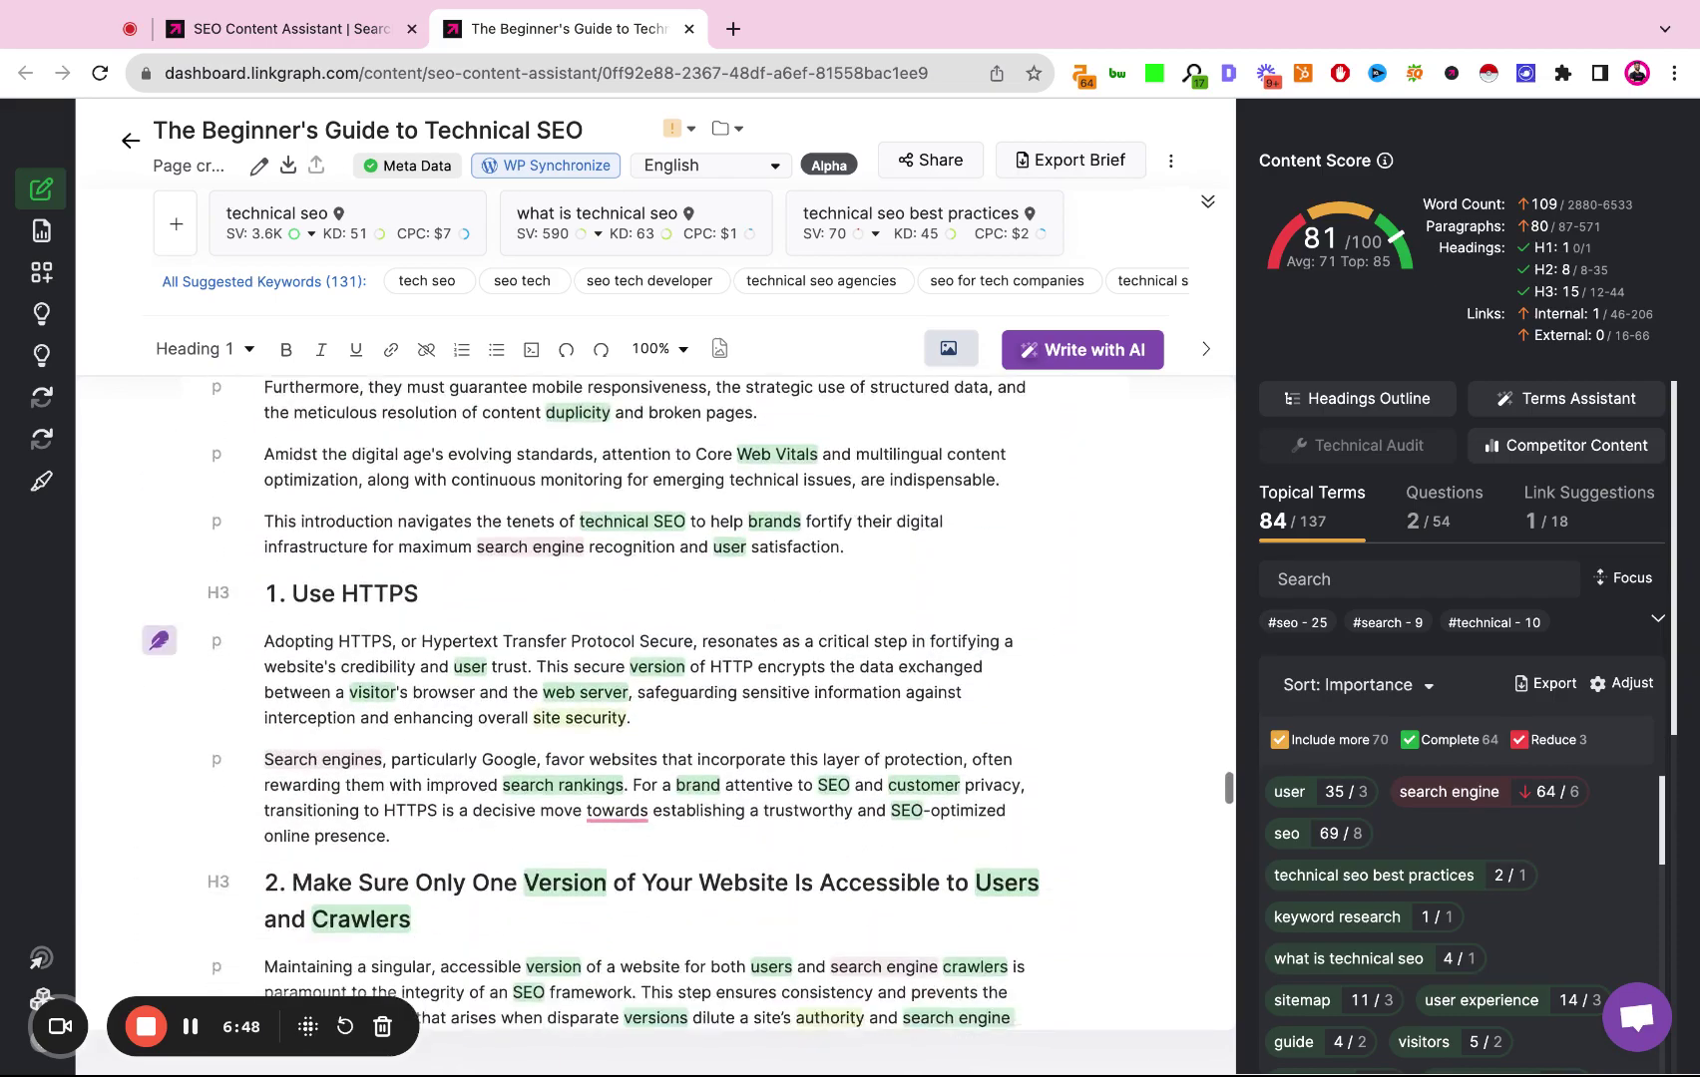
pyautogui.scroll(-8, 658, 698)
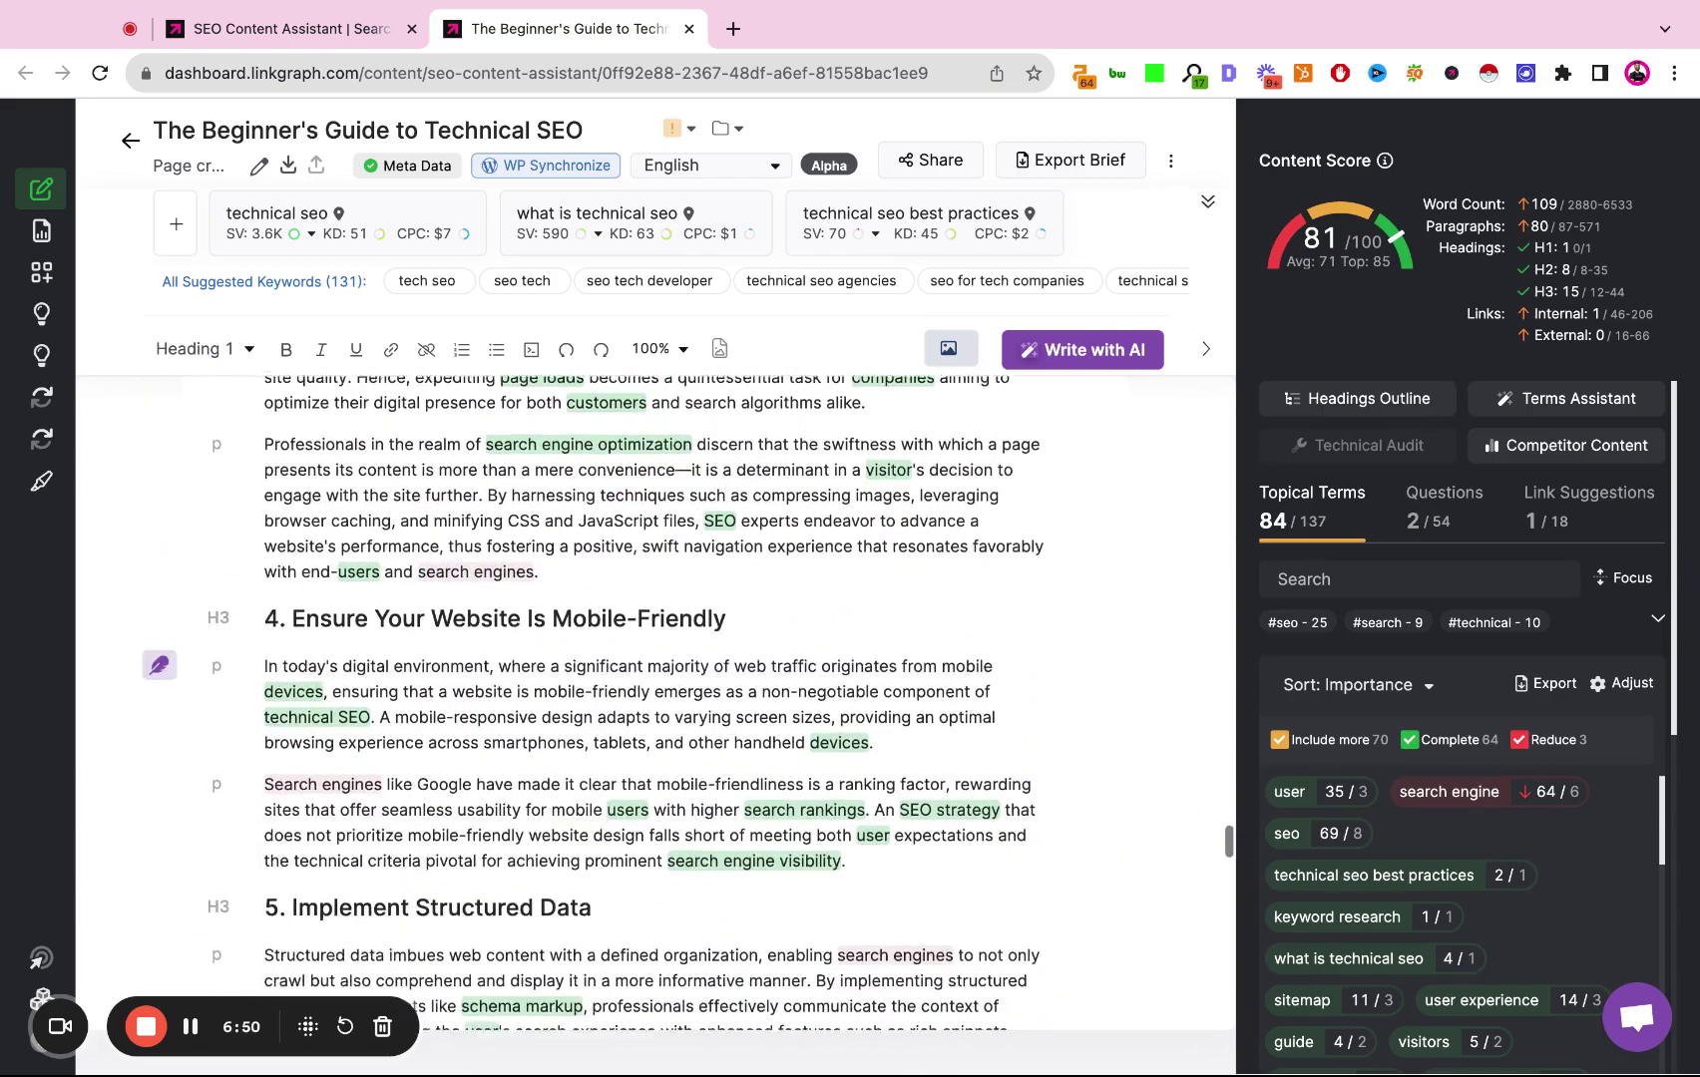
pyautogui.scroll(-6, 654, 699)
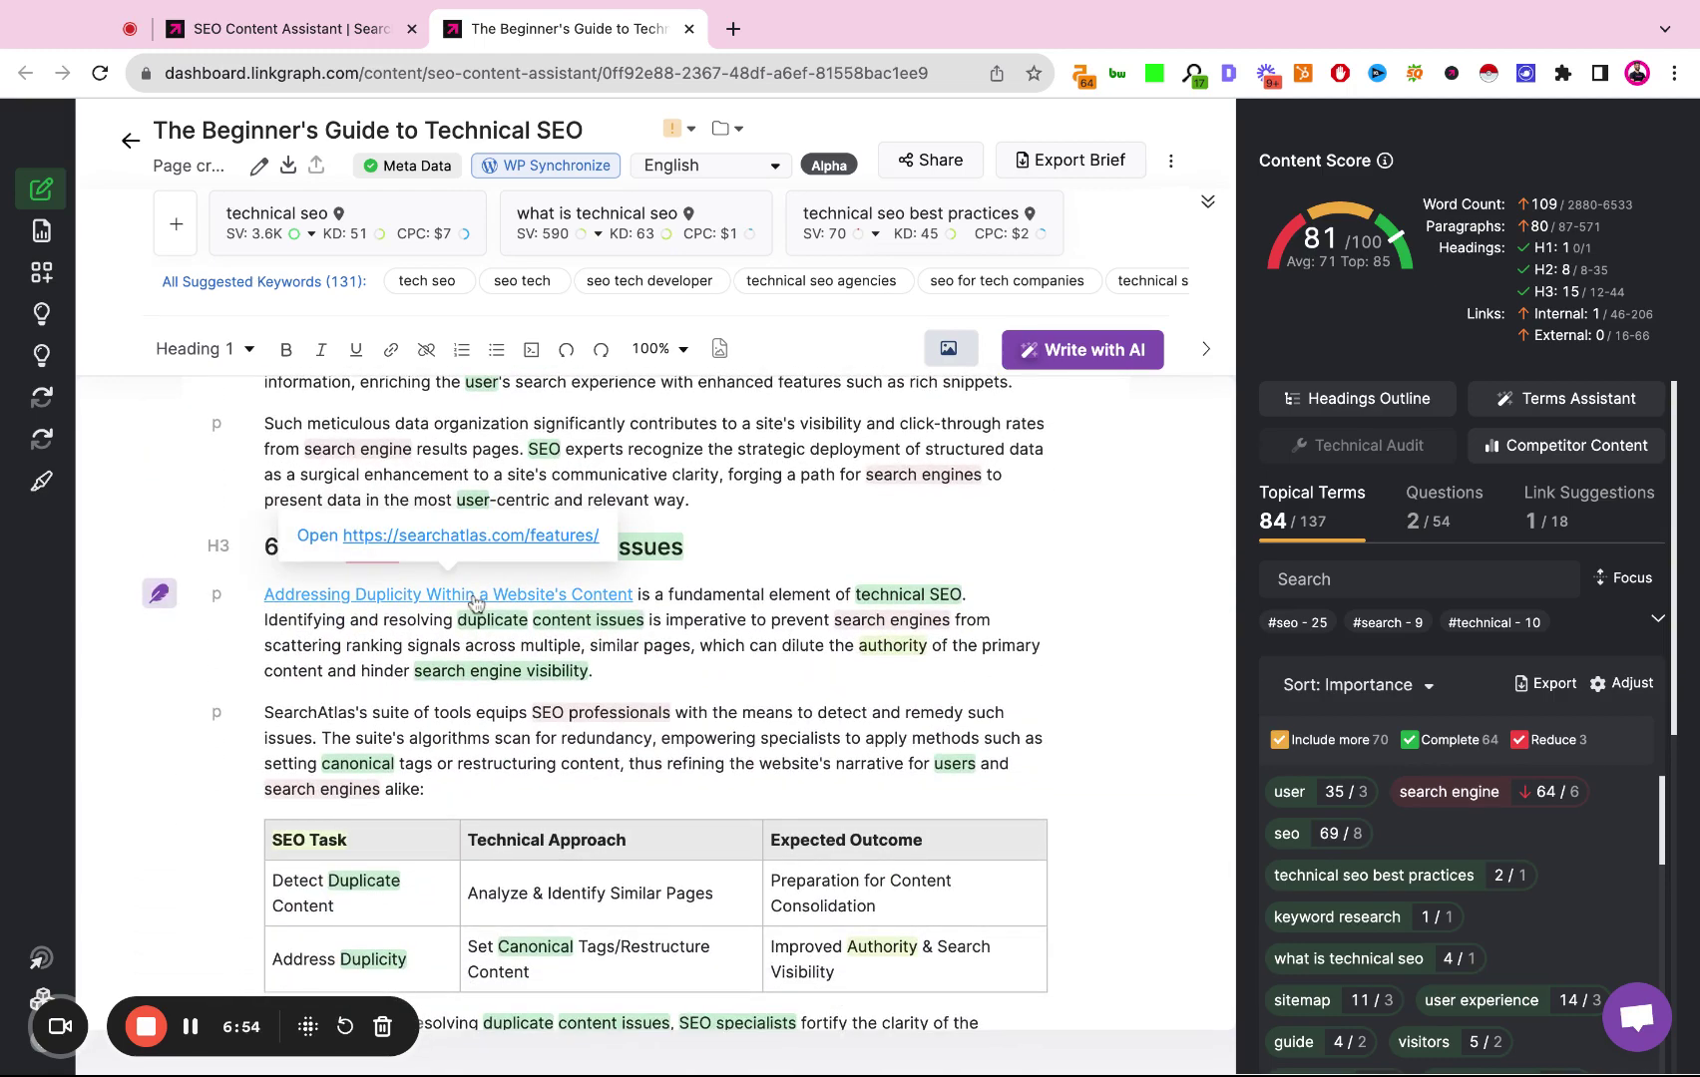
pyautogui.scroll(-10, 475, 604)
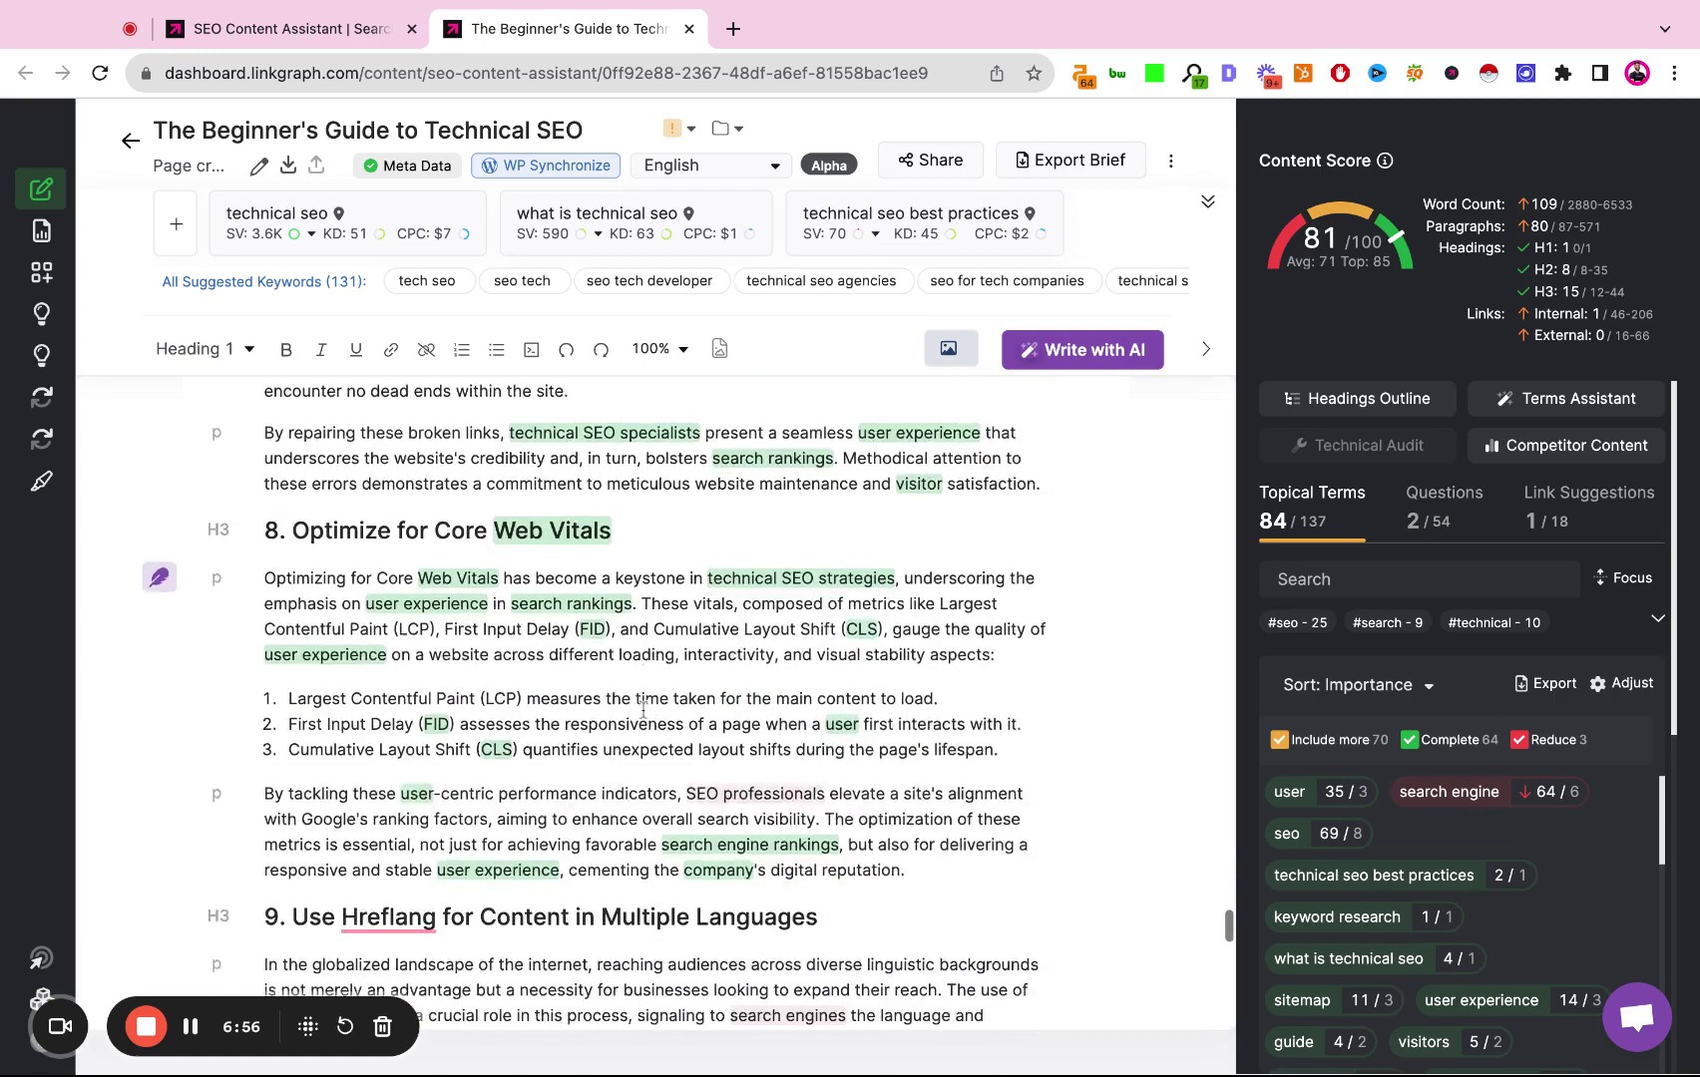
pyautogui.scroll(-7, 643, 709)
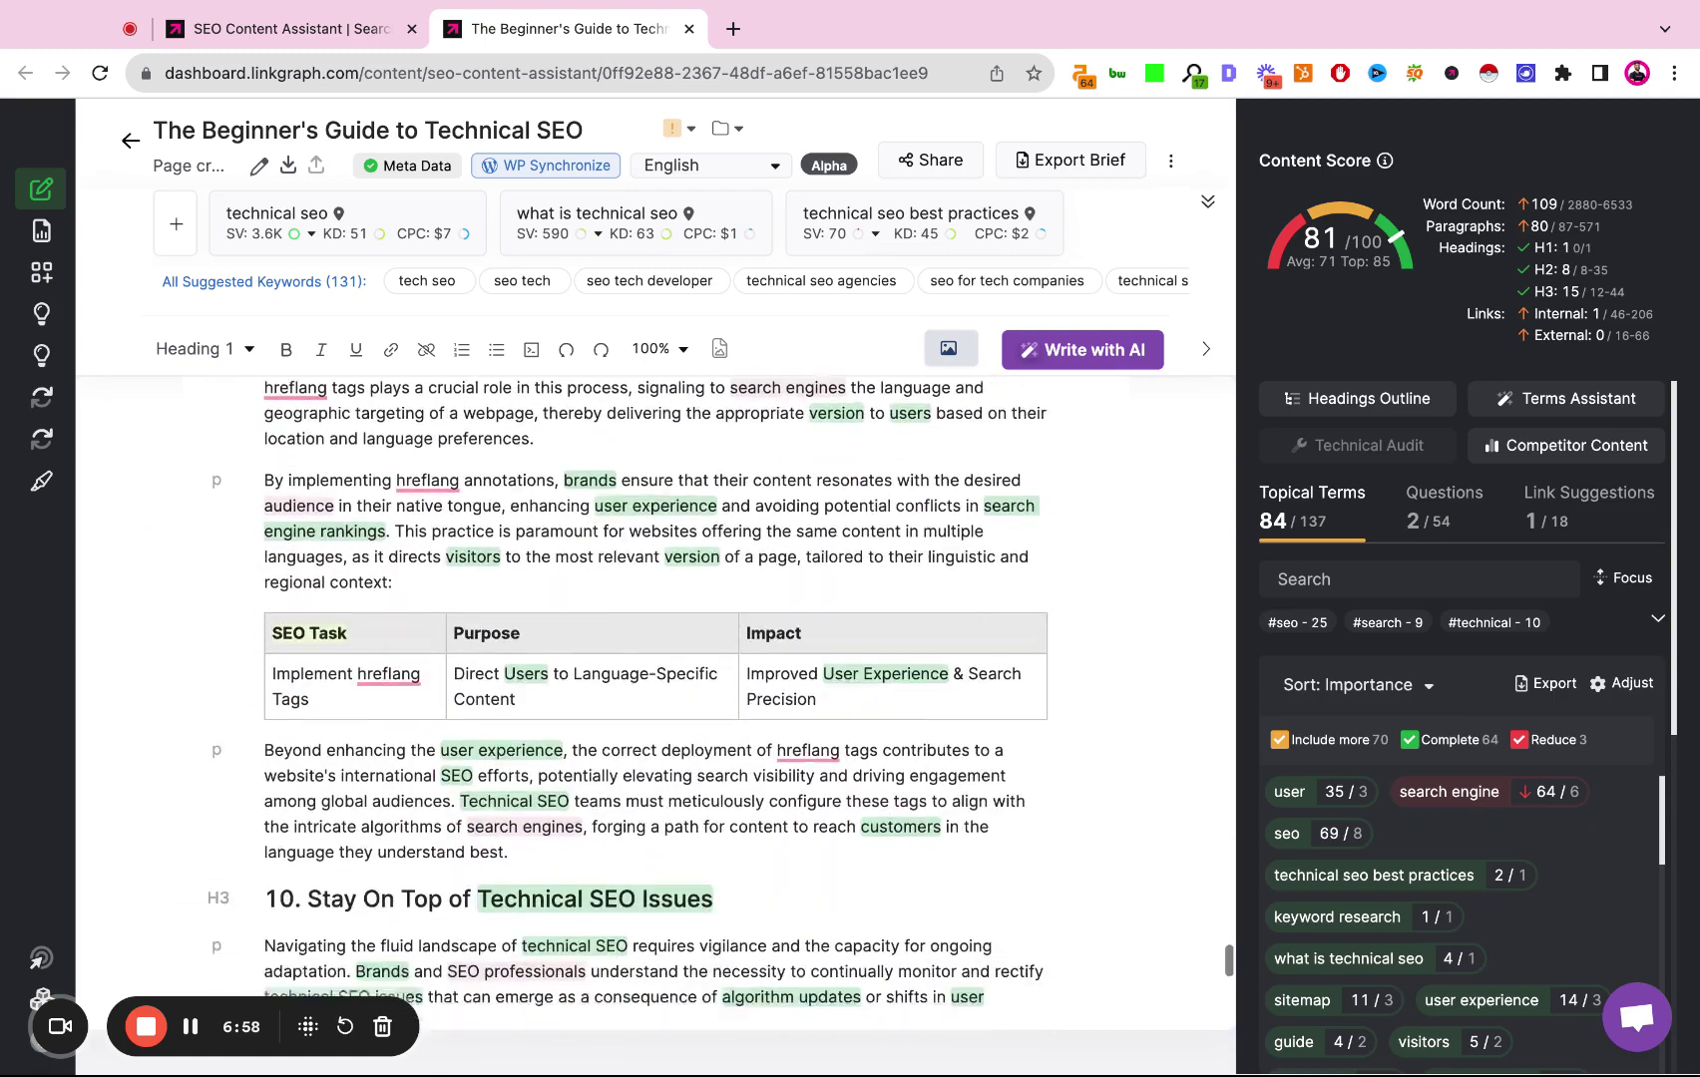
pyautogui.scroll(-9, 644, 708)
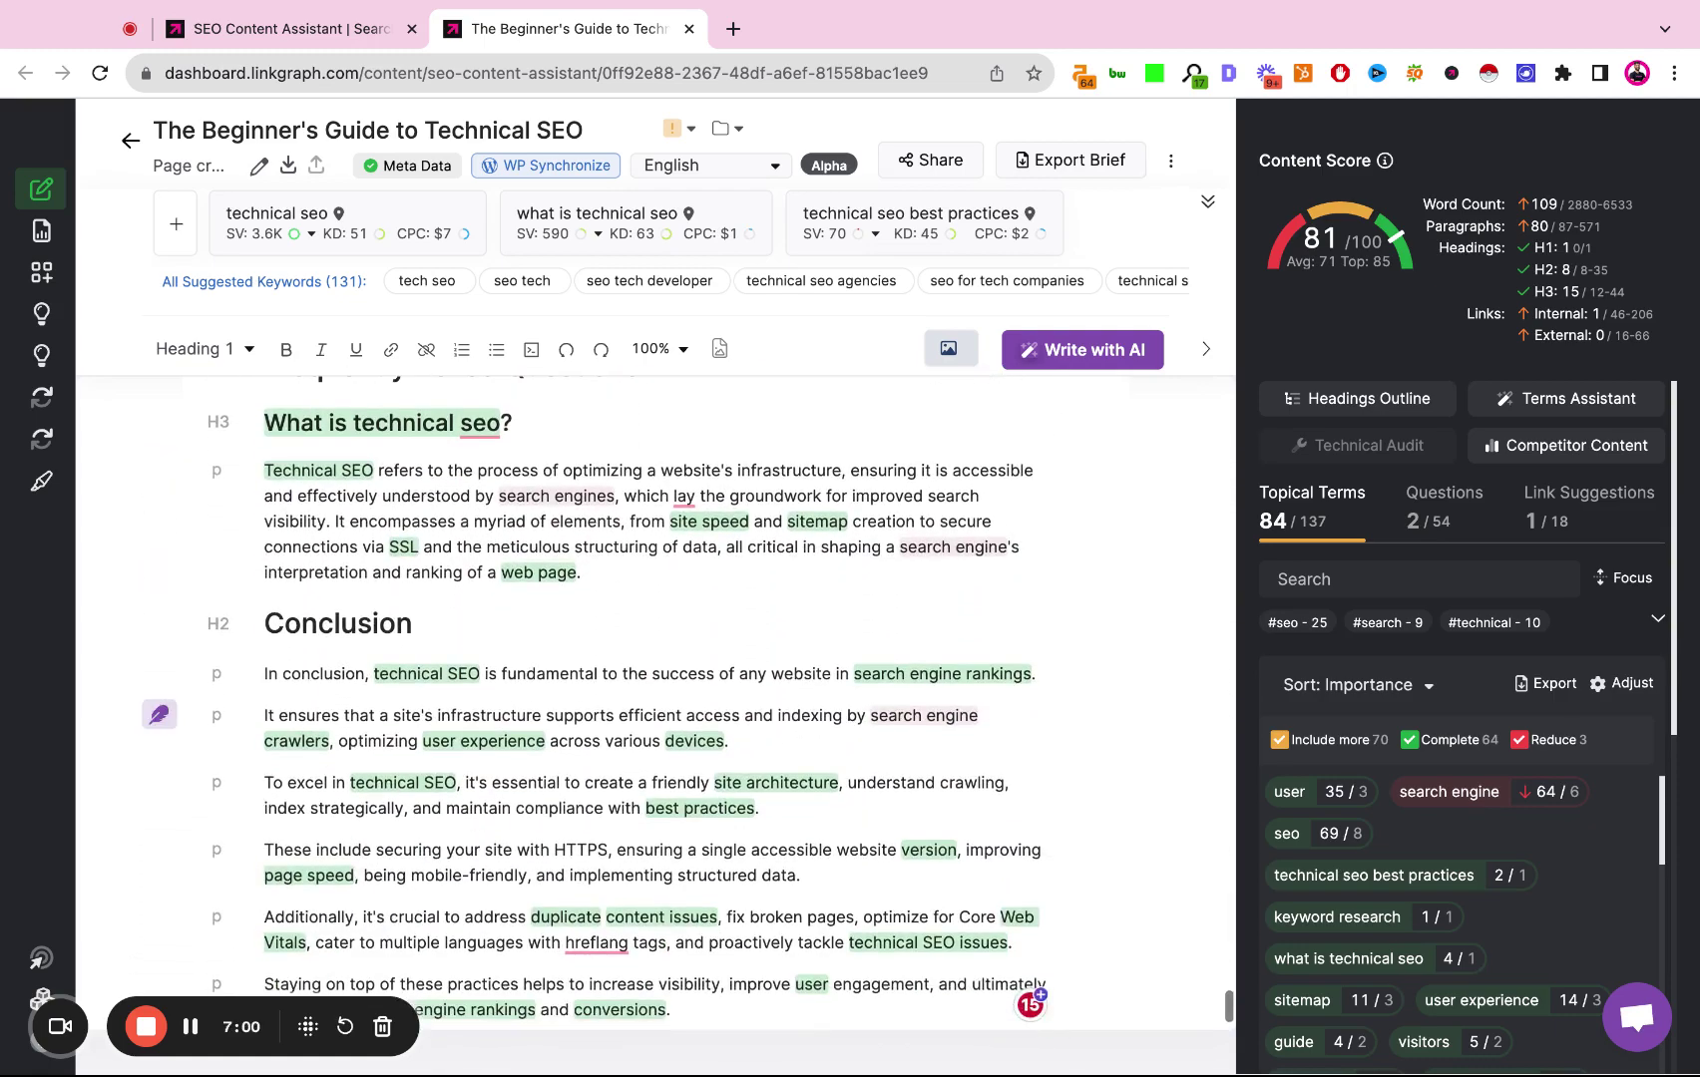
pyautogui.scroll(-1, 504, 484)
# Recheck the article's closing sections and AI images, then move back up
pyautogui.scroll(20, 504, 485)
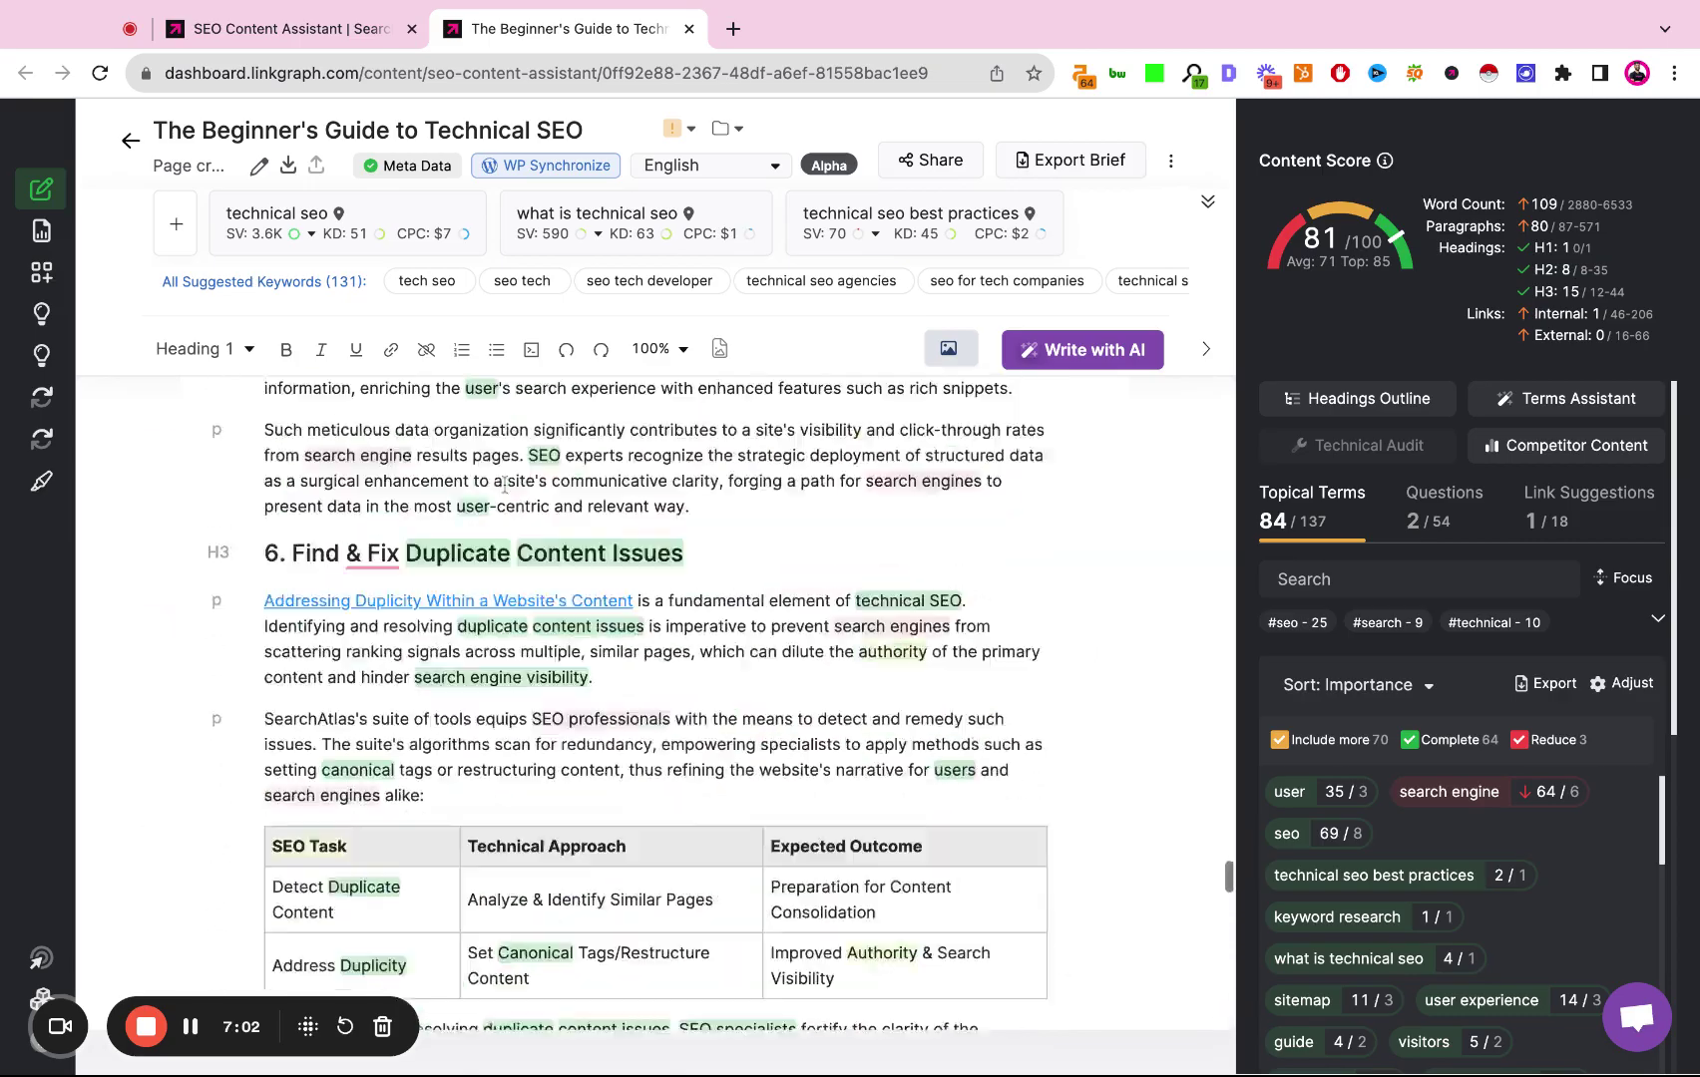
pyautogui.scroll(6, 643, 598)
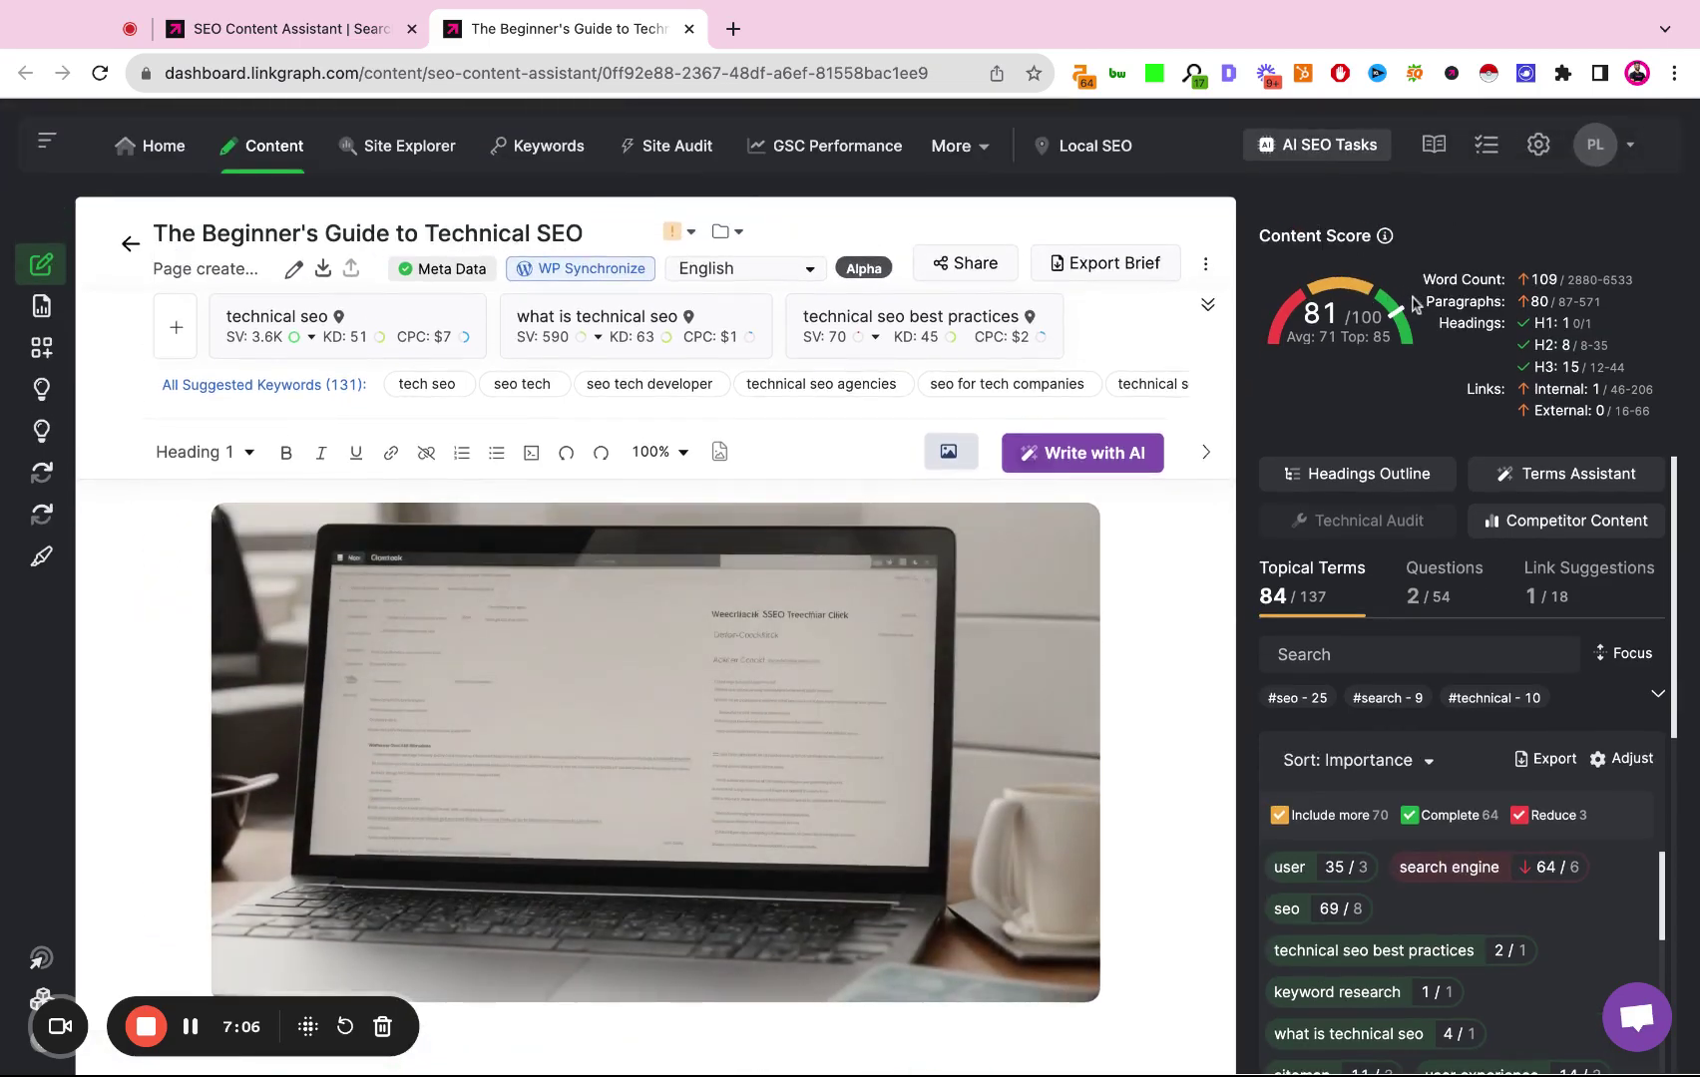
pyautogui.moveTo(1362, 311)
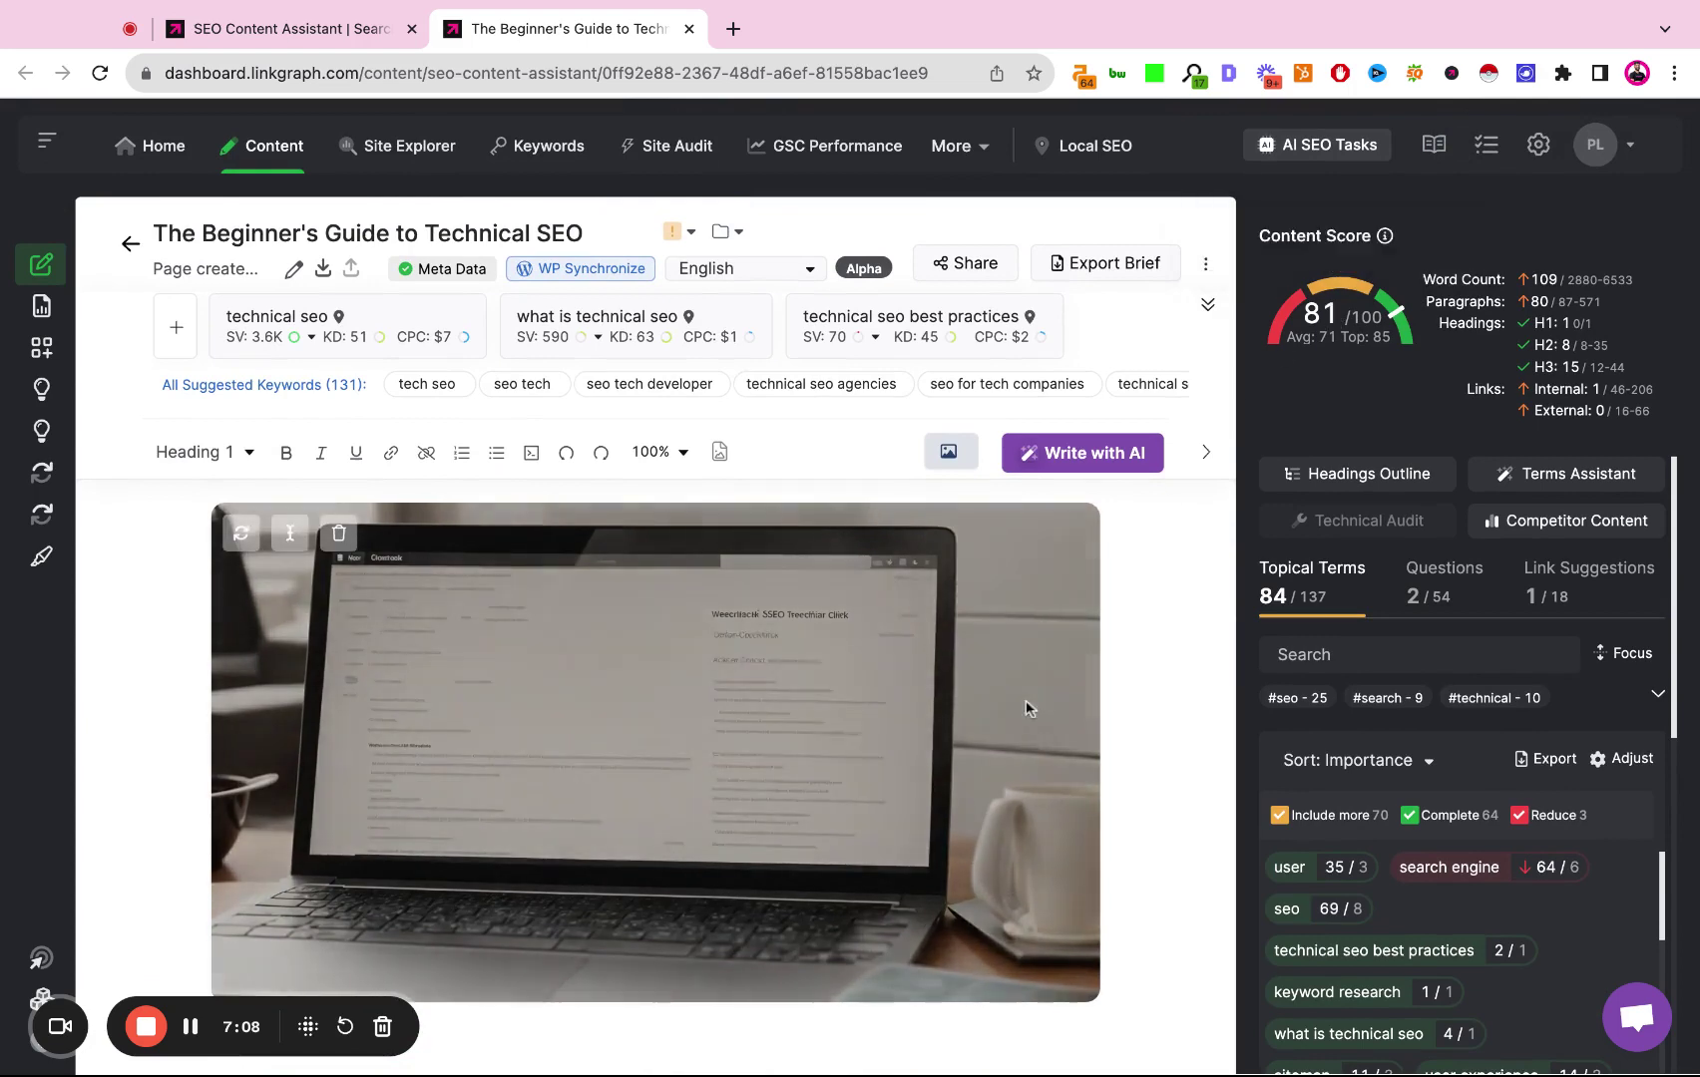
pyautogui.scroll(-5, 1025, 706)
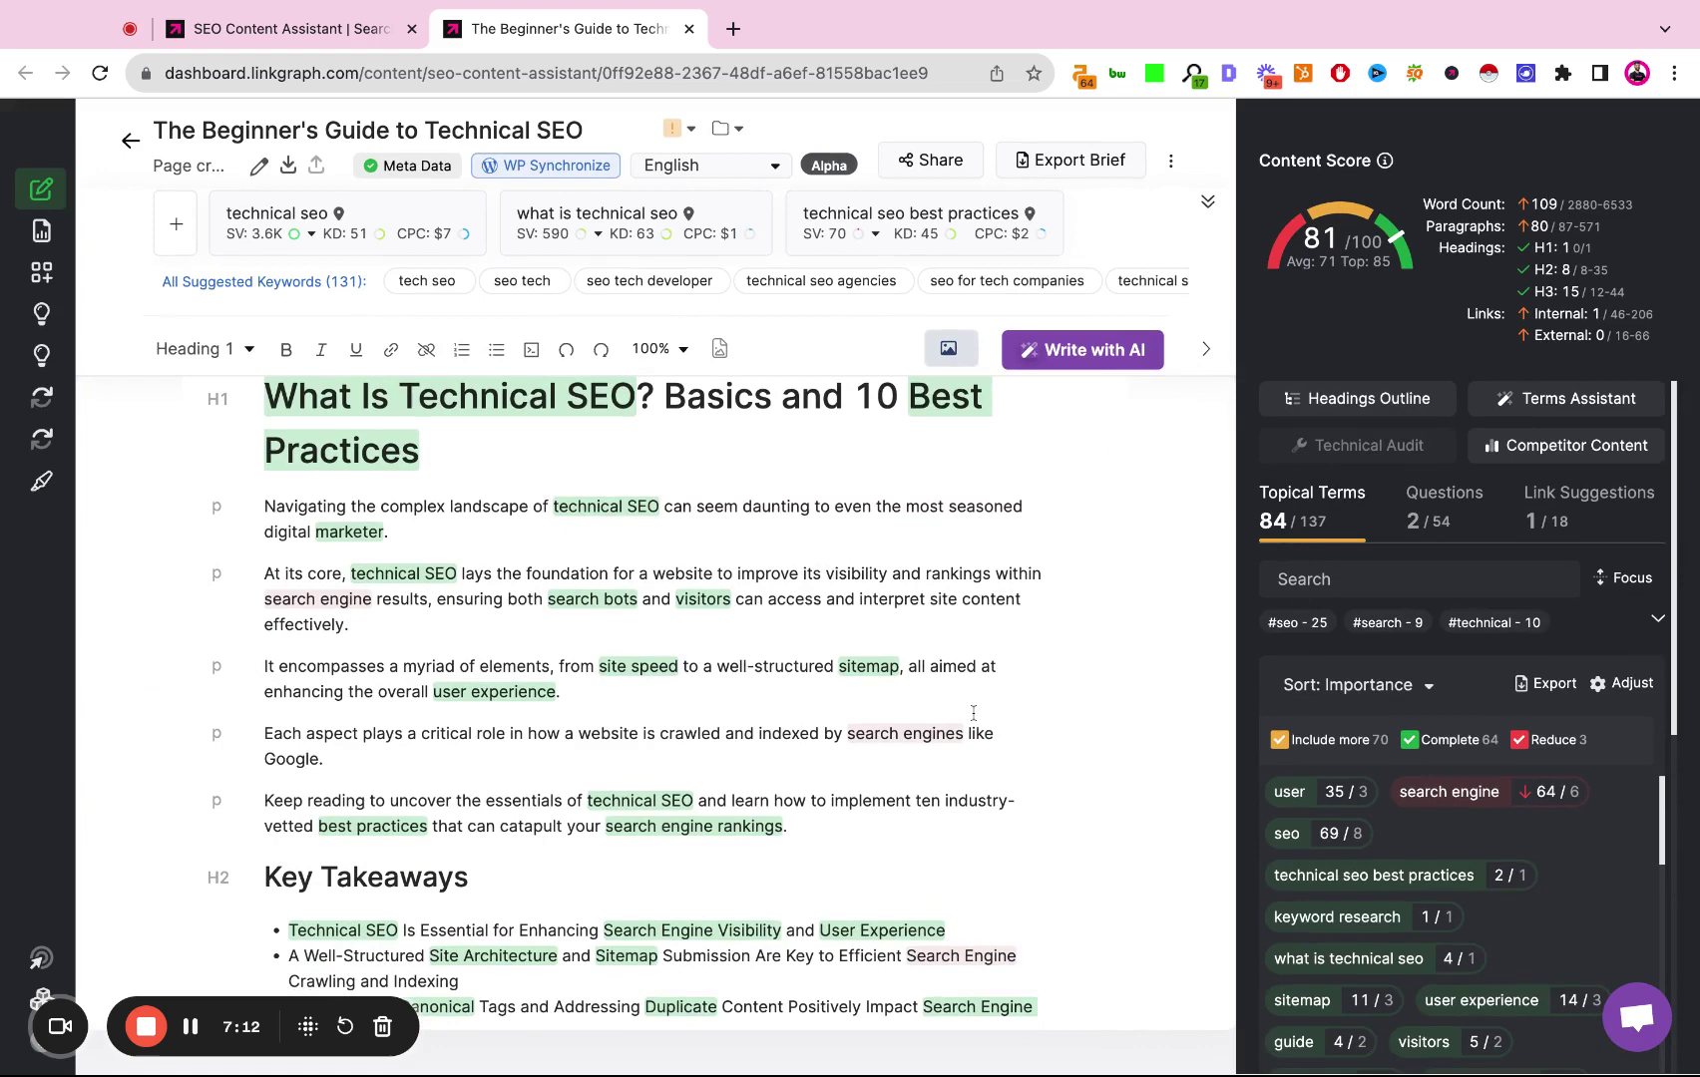
pyautogui.scroll(-4, 972, 714)
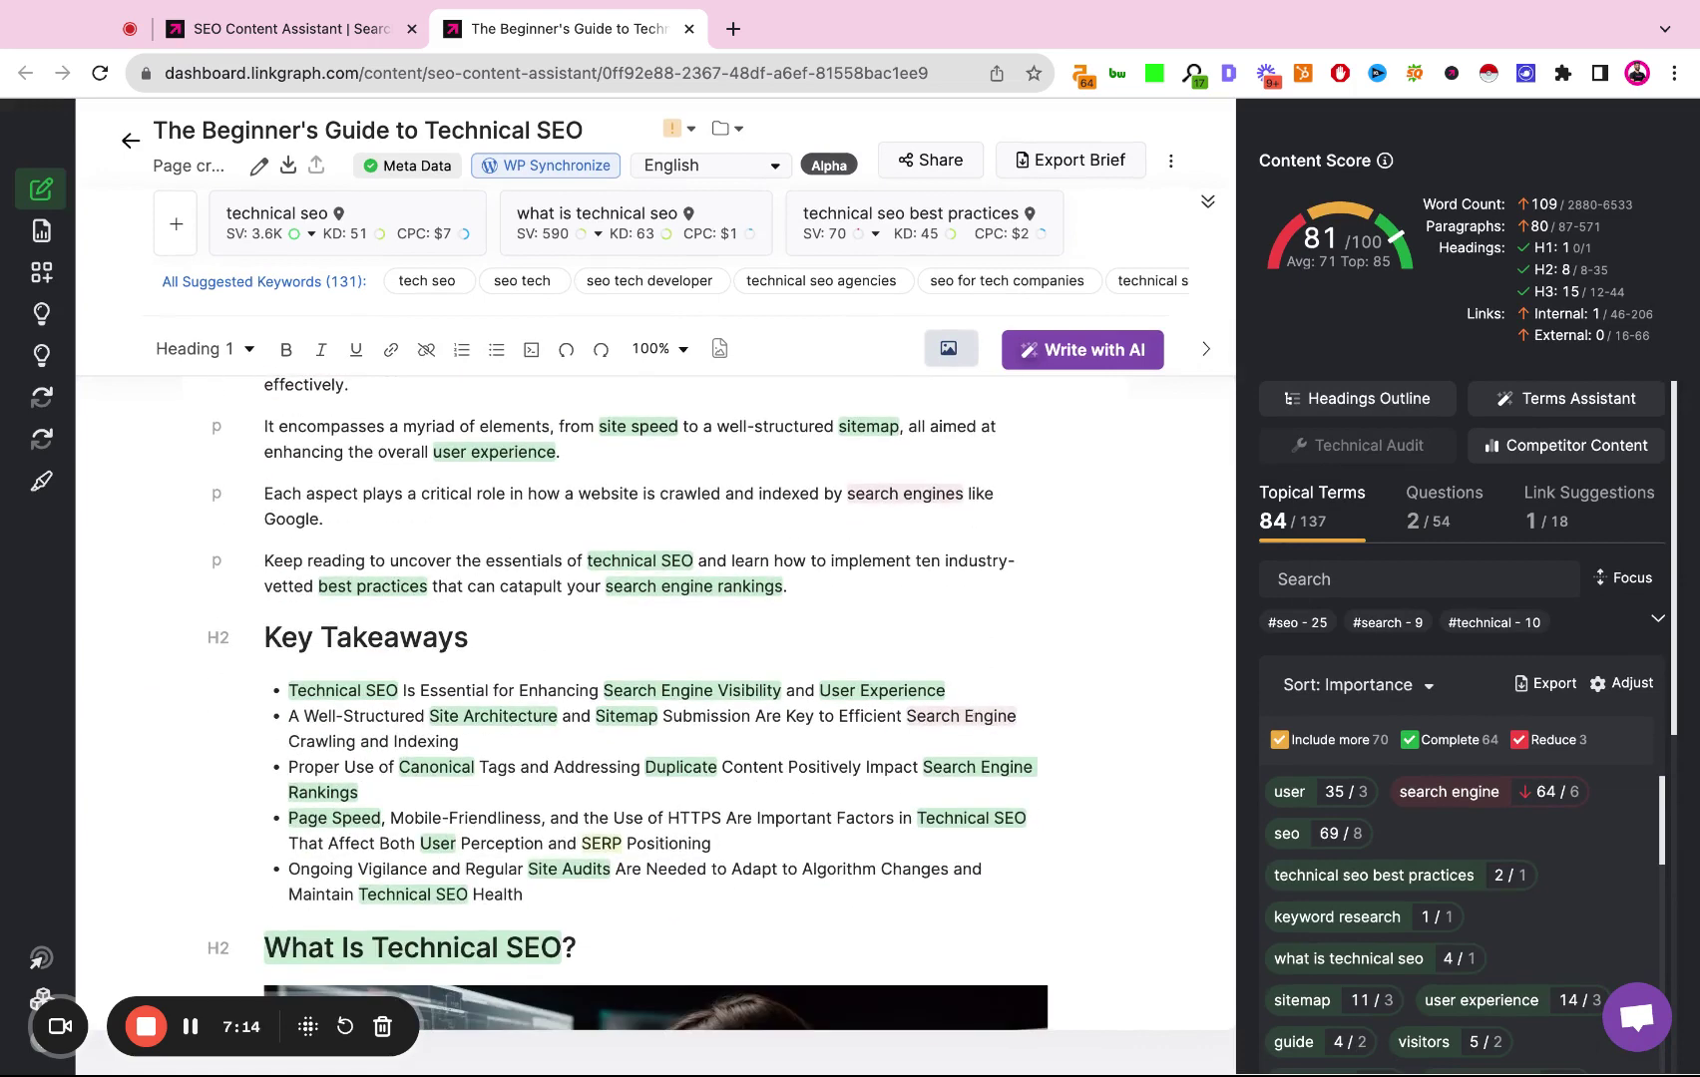
pyautogui.scroll(-1, 628, 703)
pyautogui.scroll(-10, 655, 703)
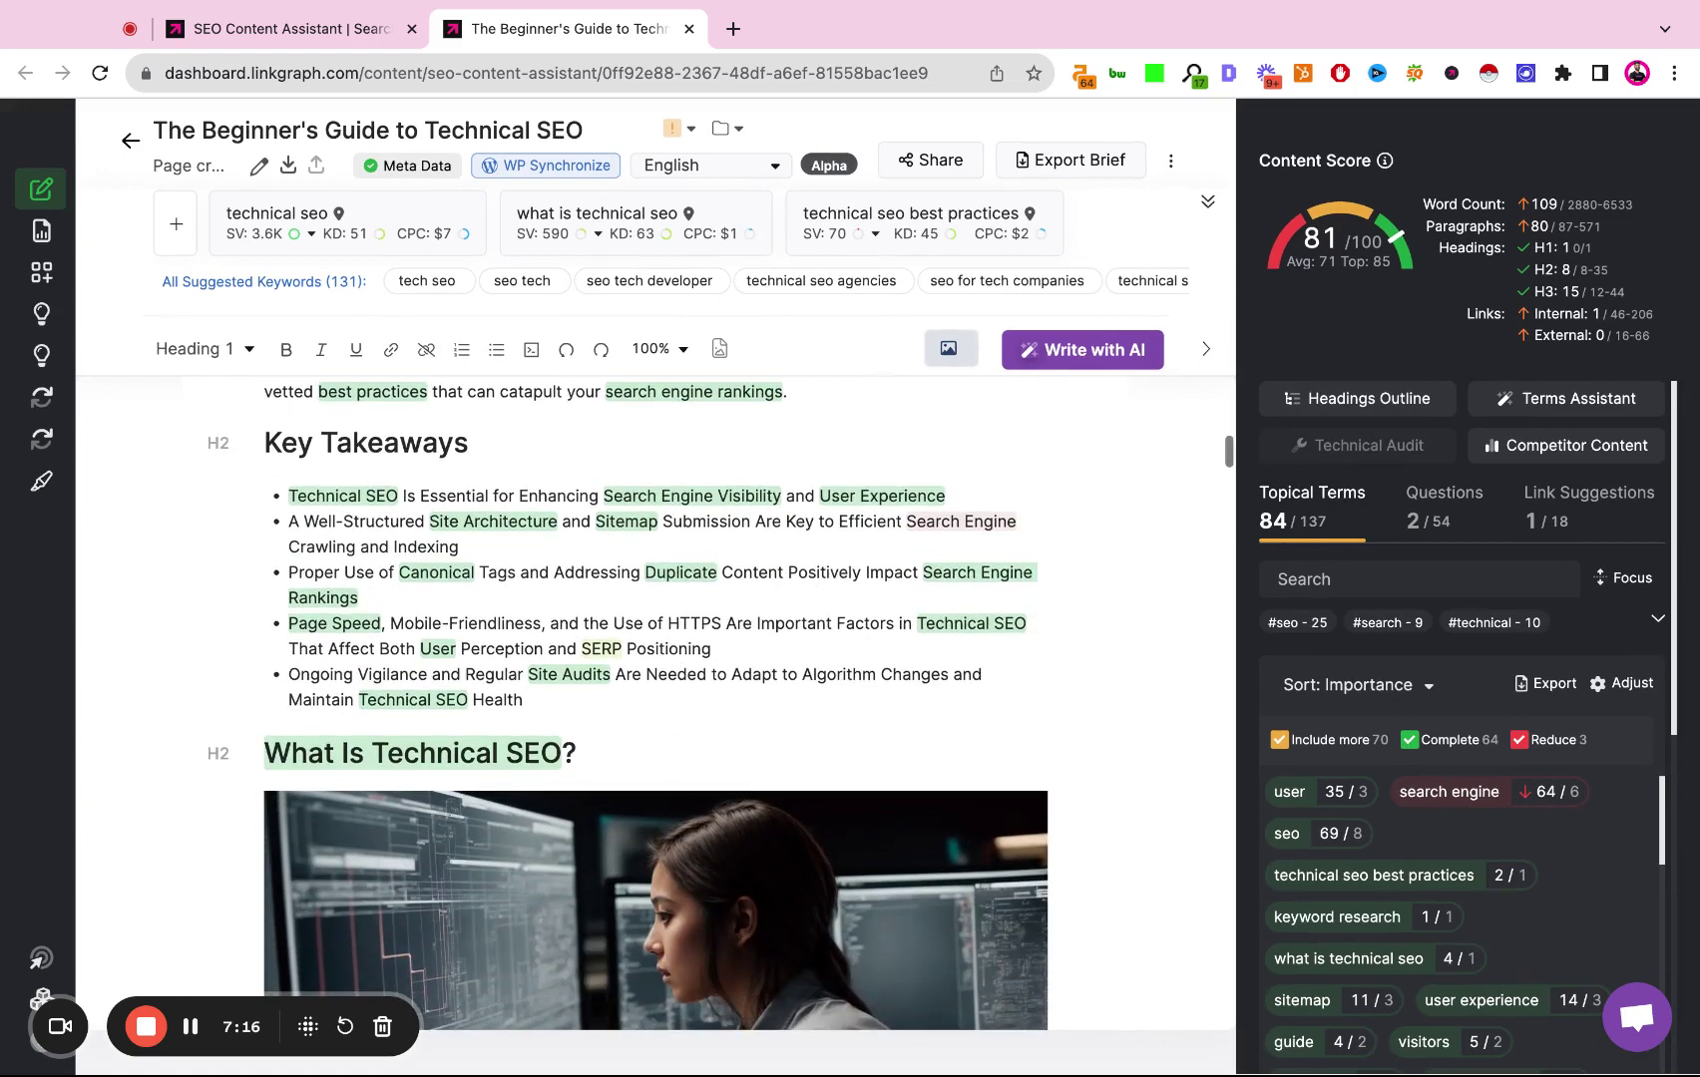
pyautogui.scroll(-5, 656, 703)
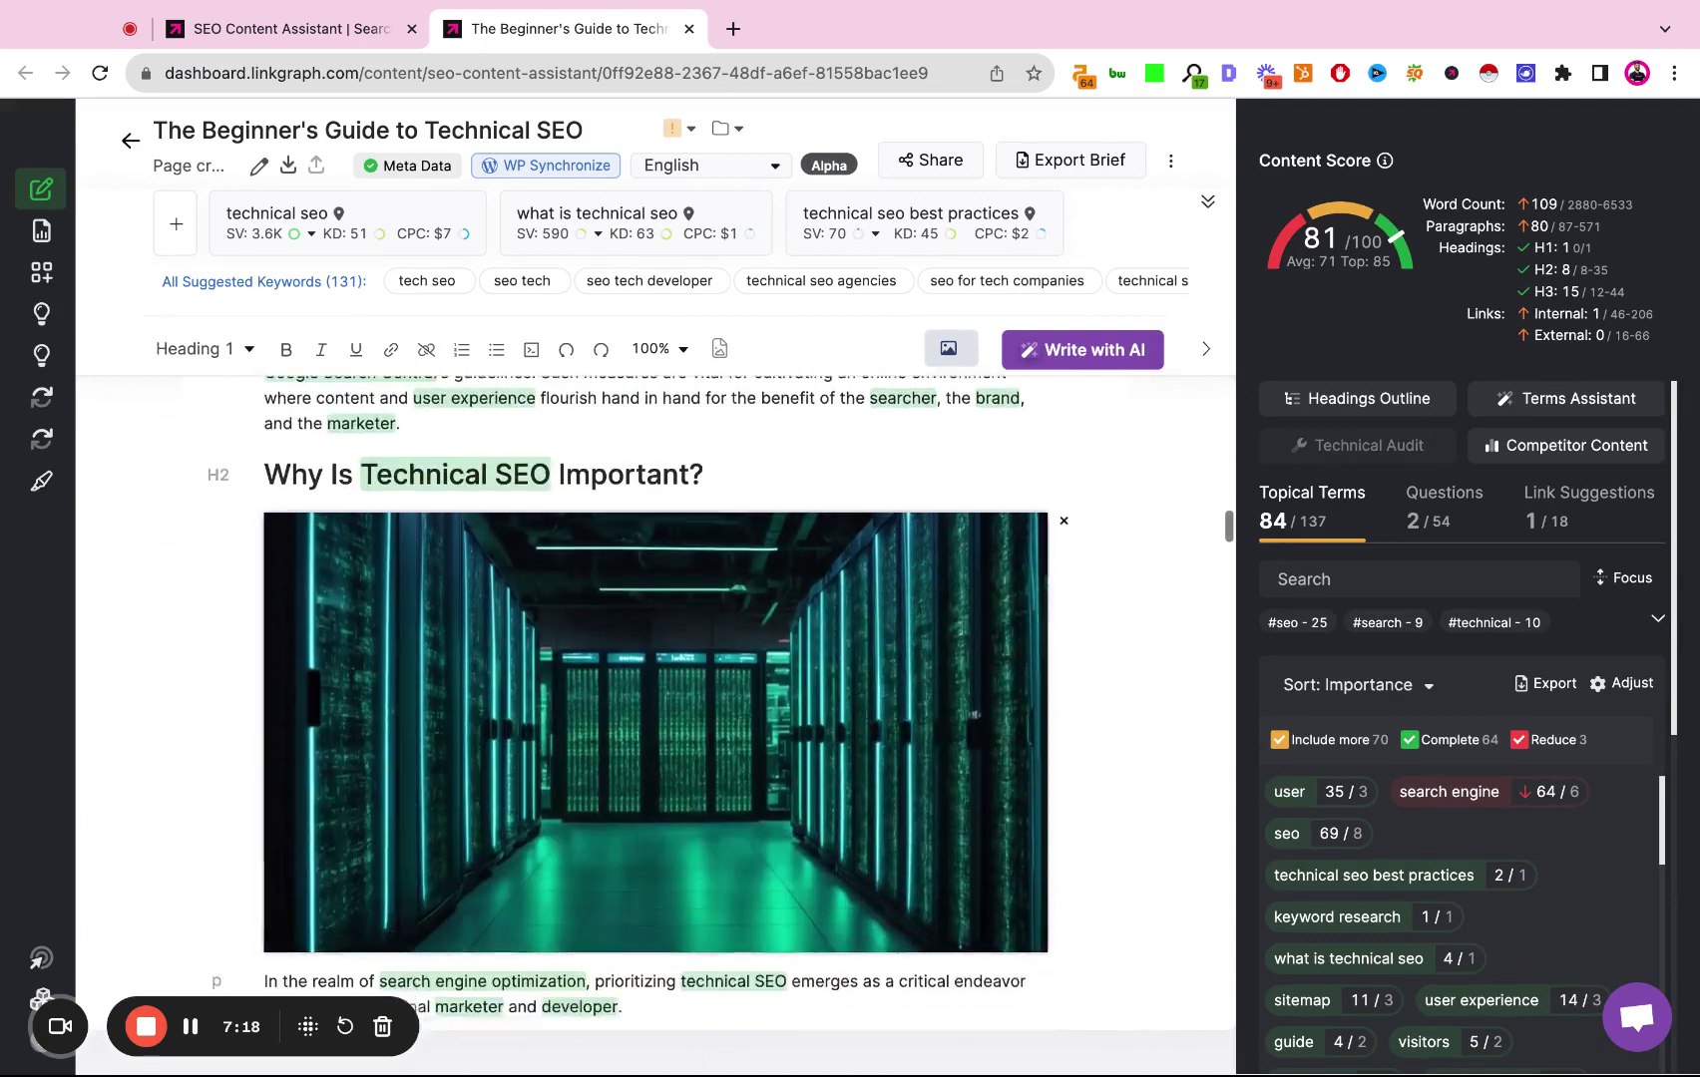
pyautogui.scroll(15, 655, 703)
pyautogui.scroll(1, 657, 284)
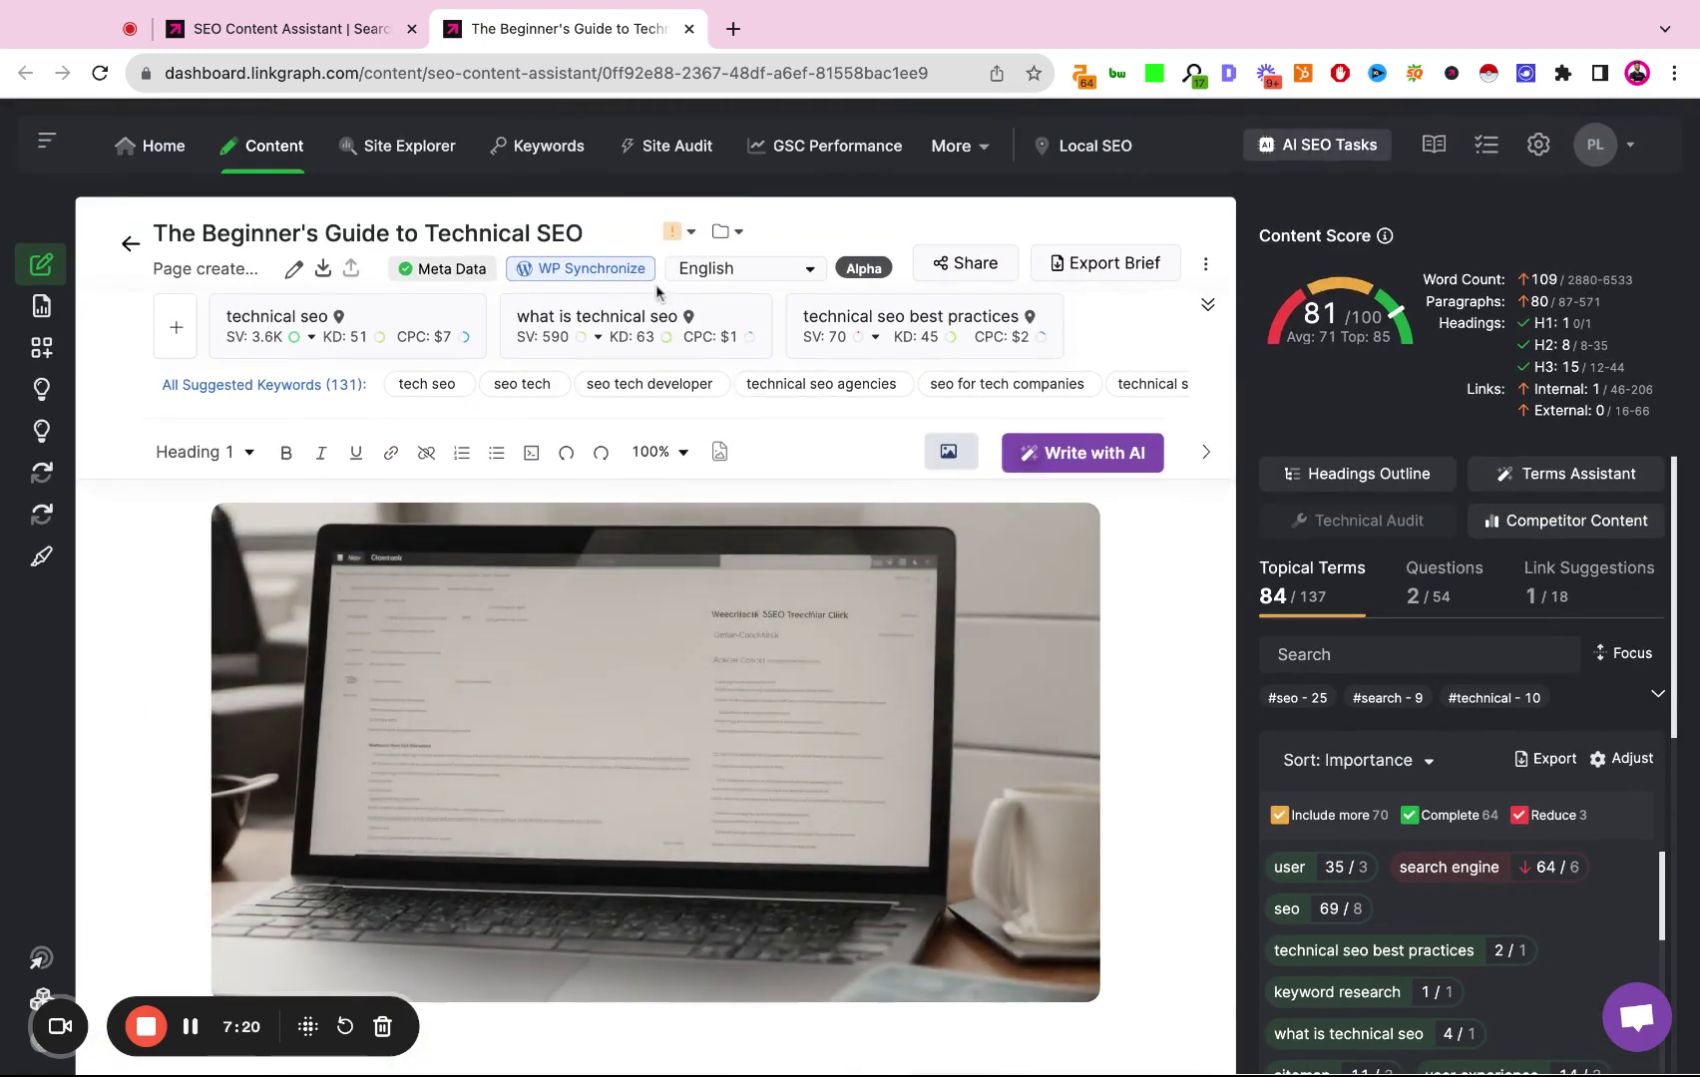
# Target the searchatlasstg staging site and set the post to publish immediately instead of draft
pyautogui.click(577, 277)
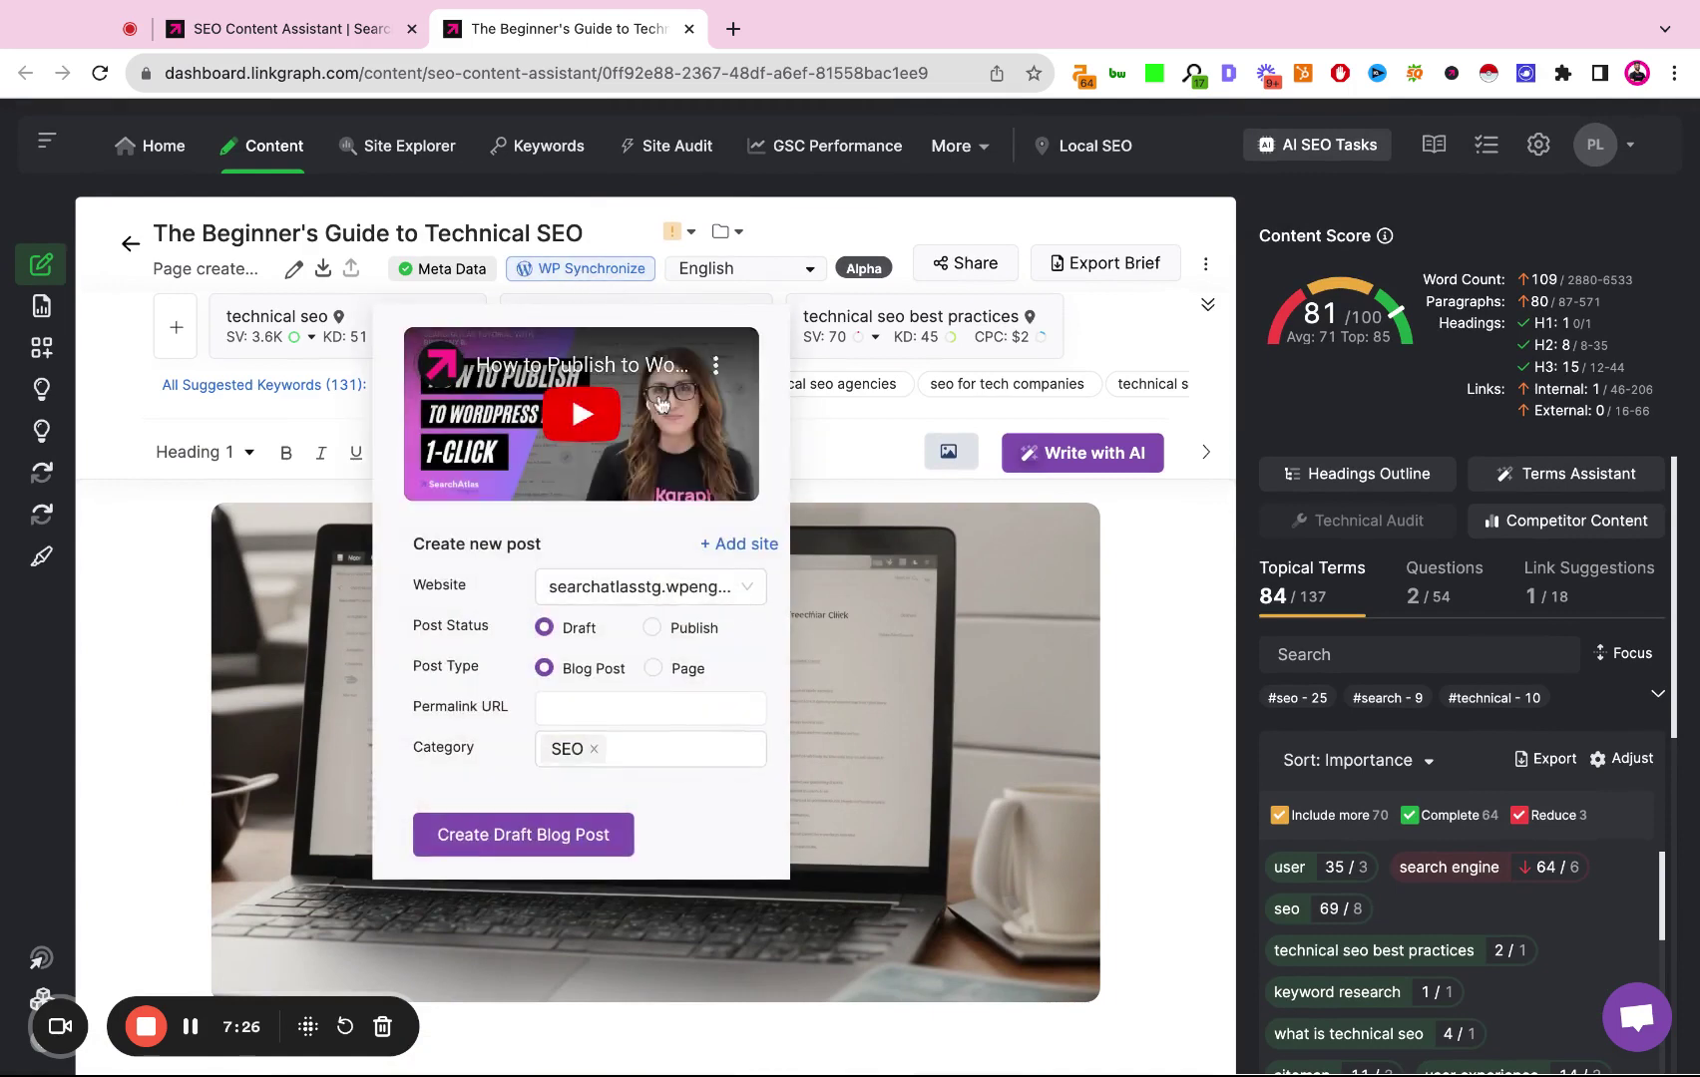
pyautogui.click(615, 593)
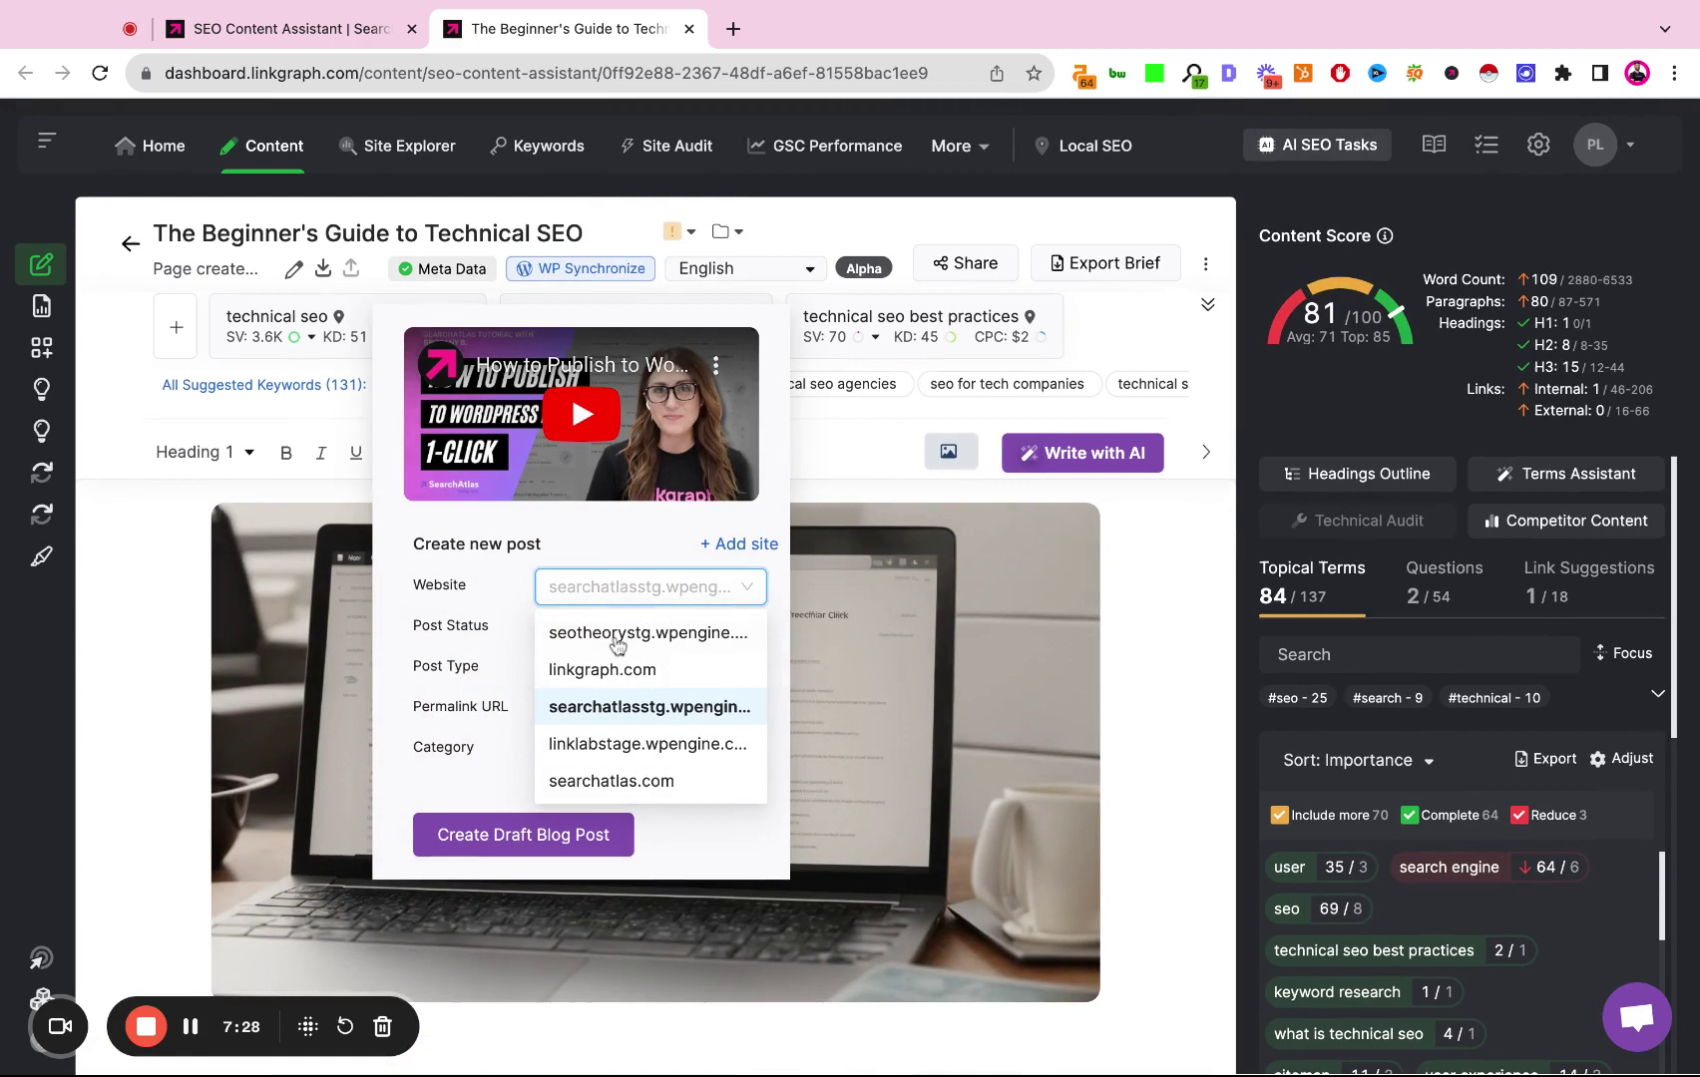
pyautogui.click(704, 712)
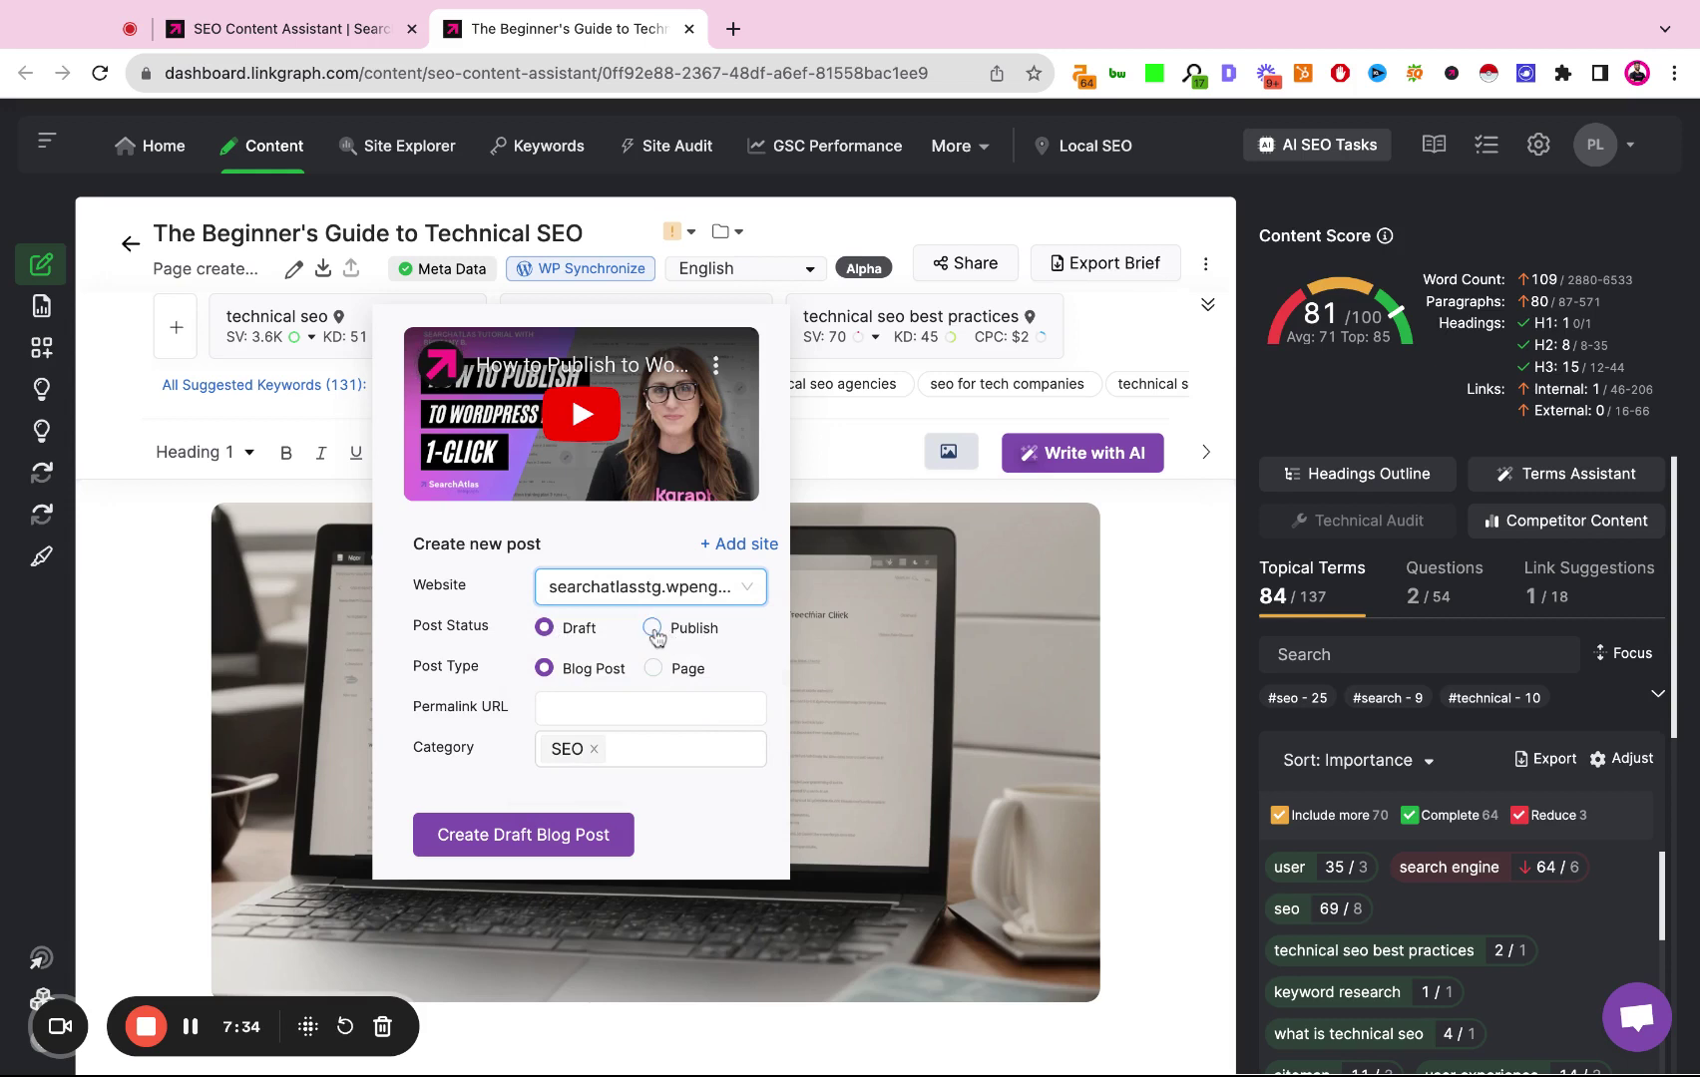
pyautogui.click(653, 628)
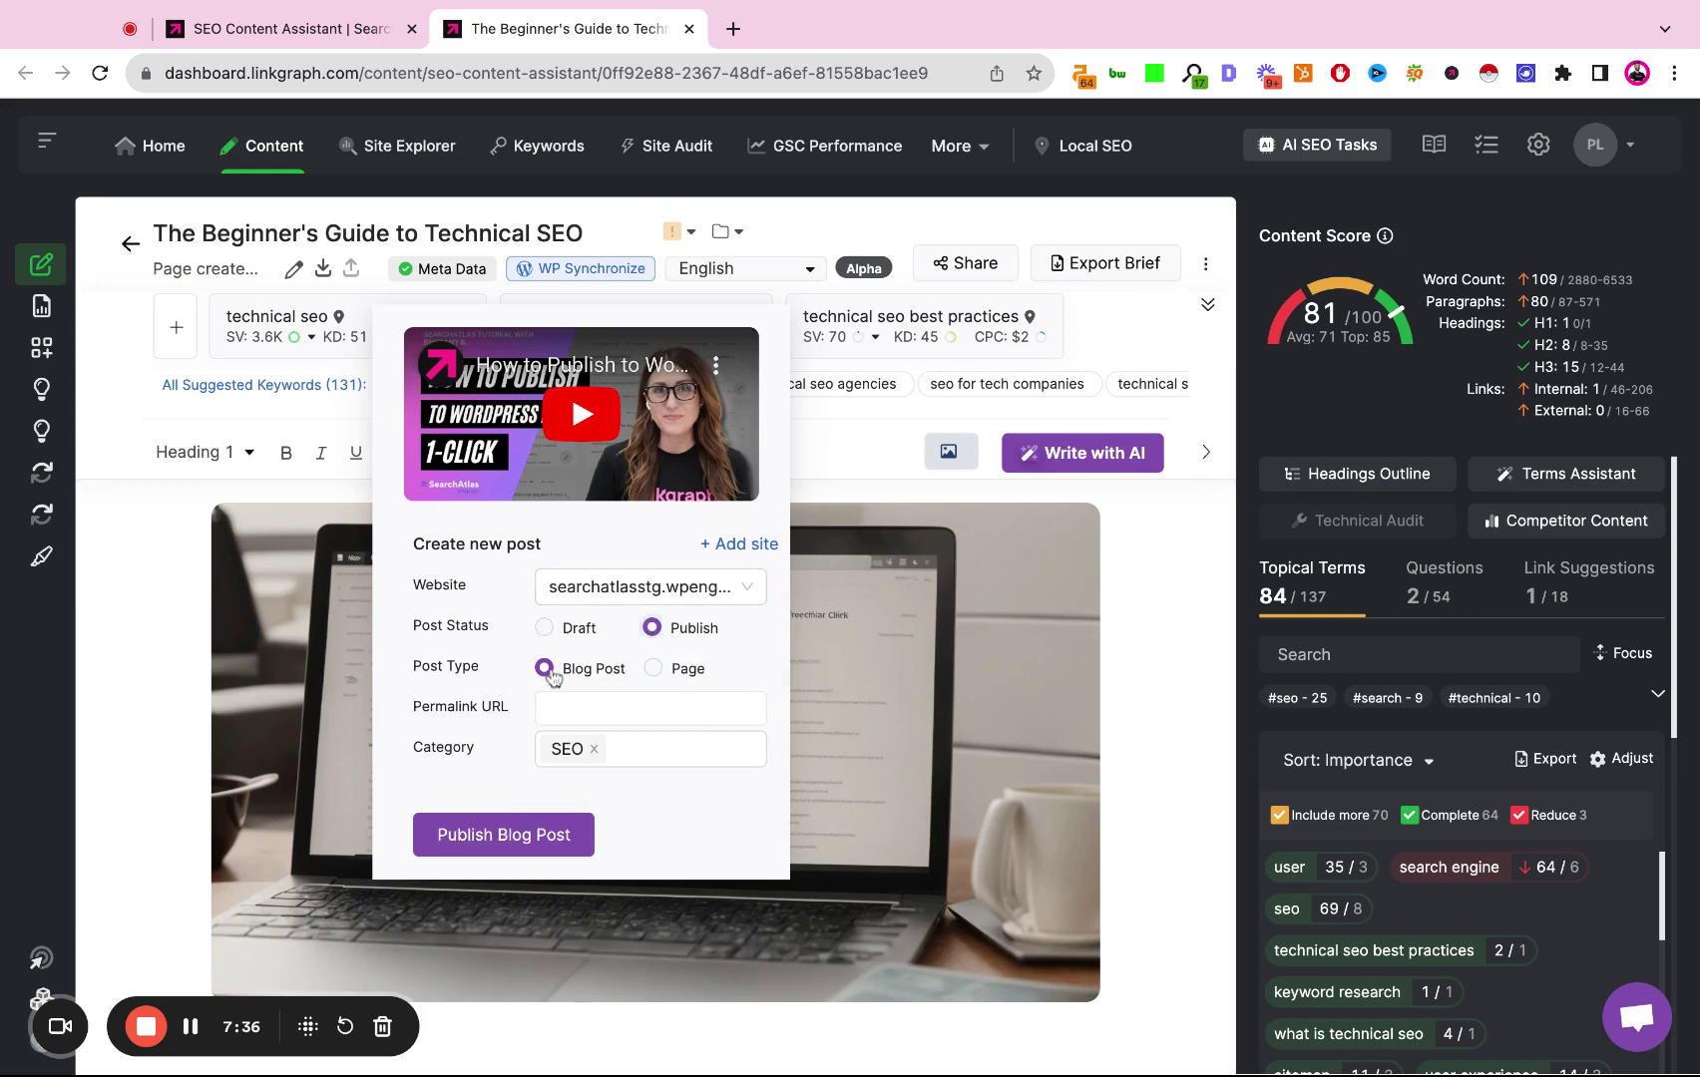
# Set the permalink to 'beginners-guide-to-technical-seo'
pyautogui.click(576, 719)
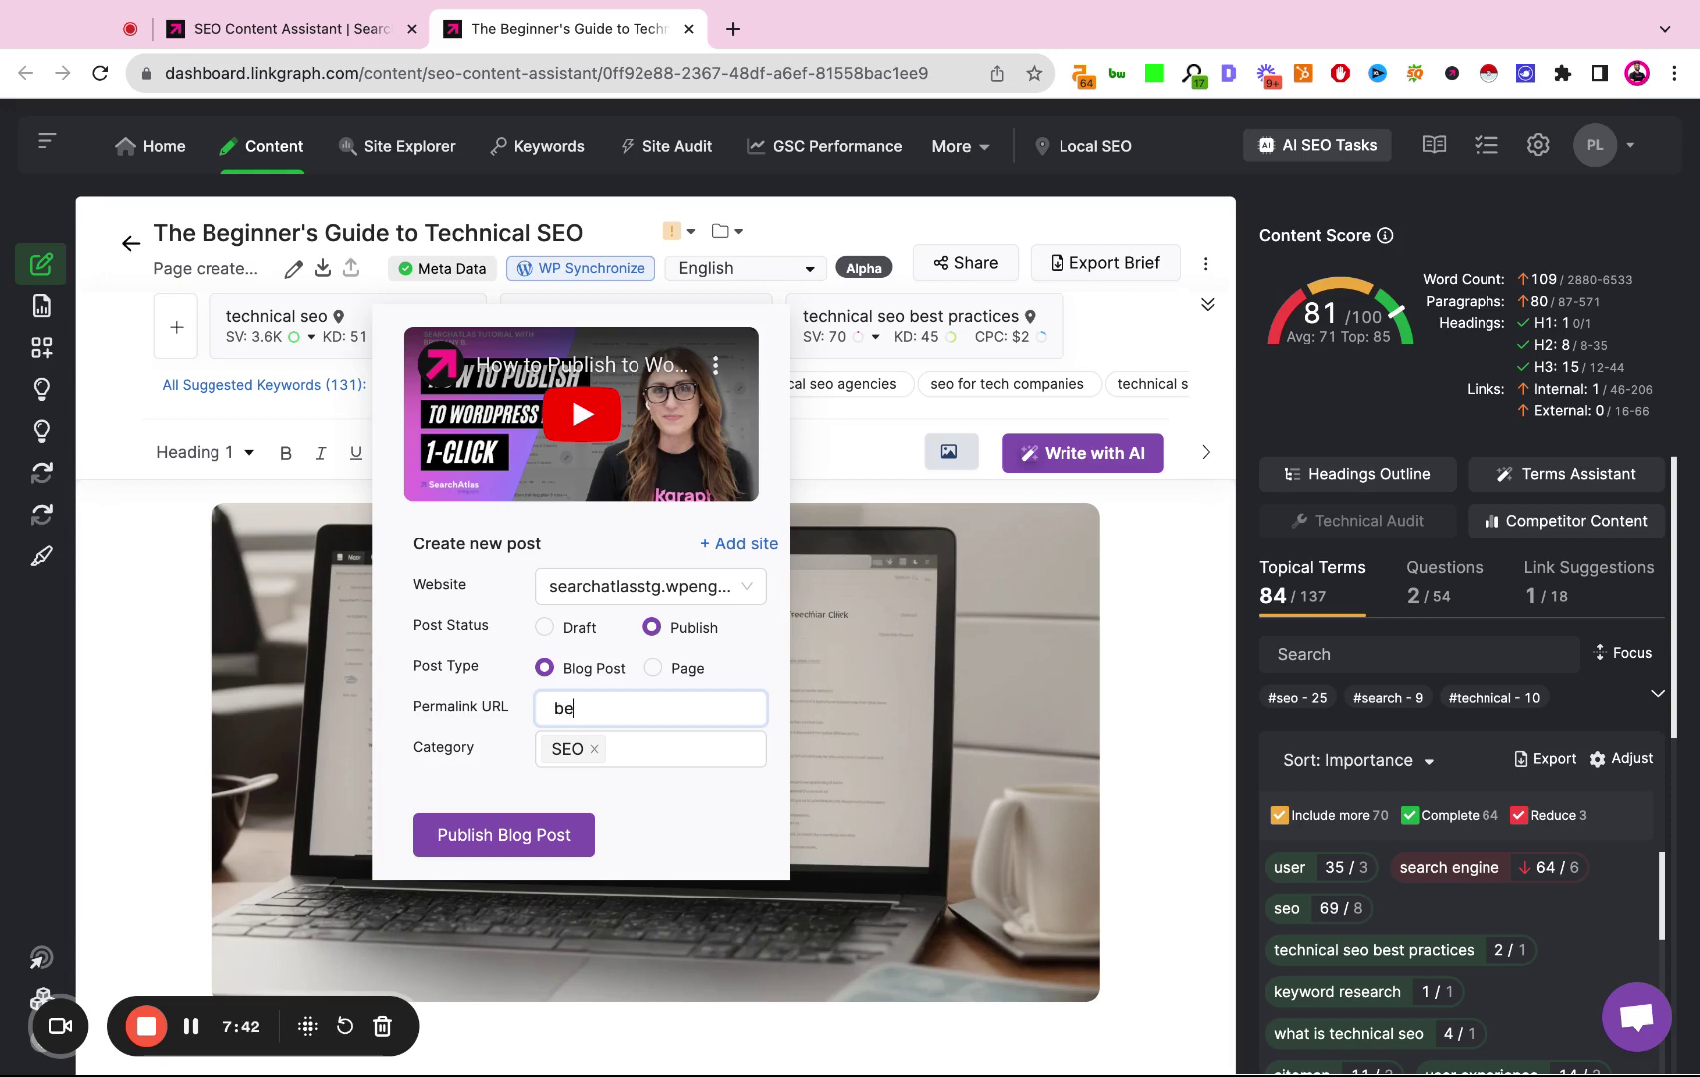
pyautogui.write('beginners-guide')
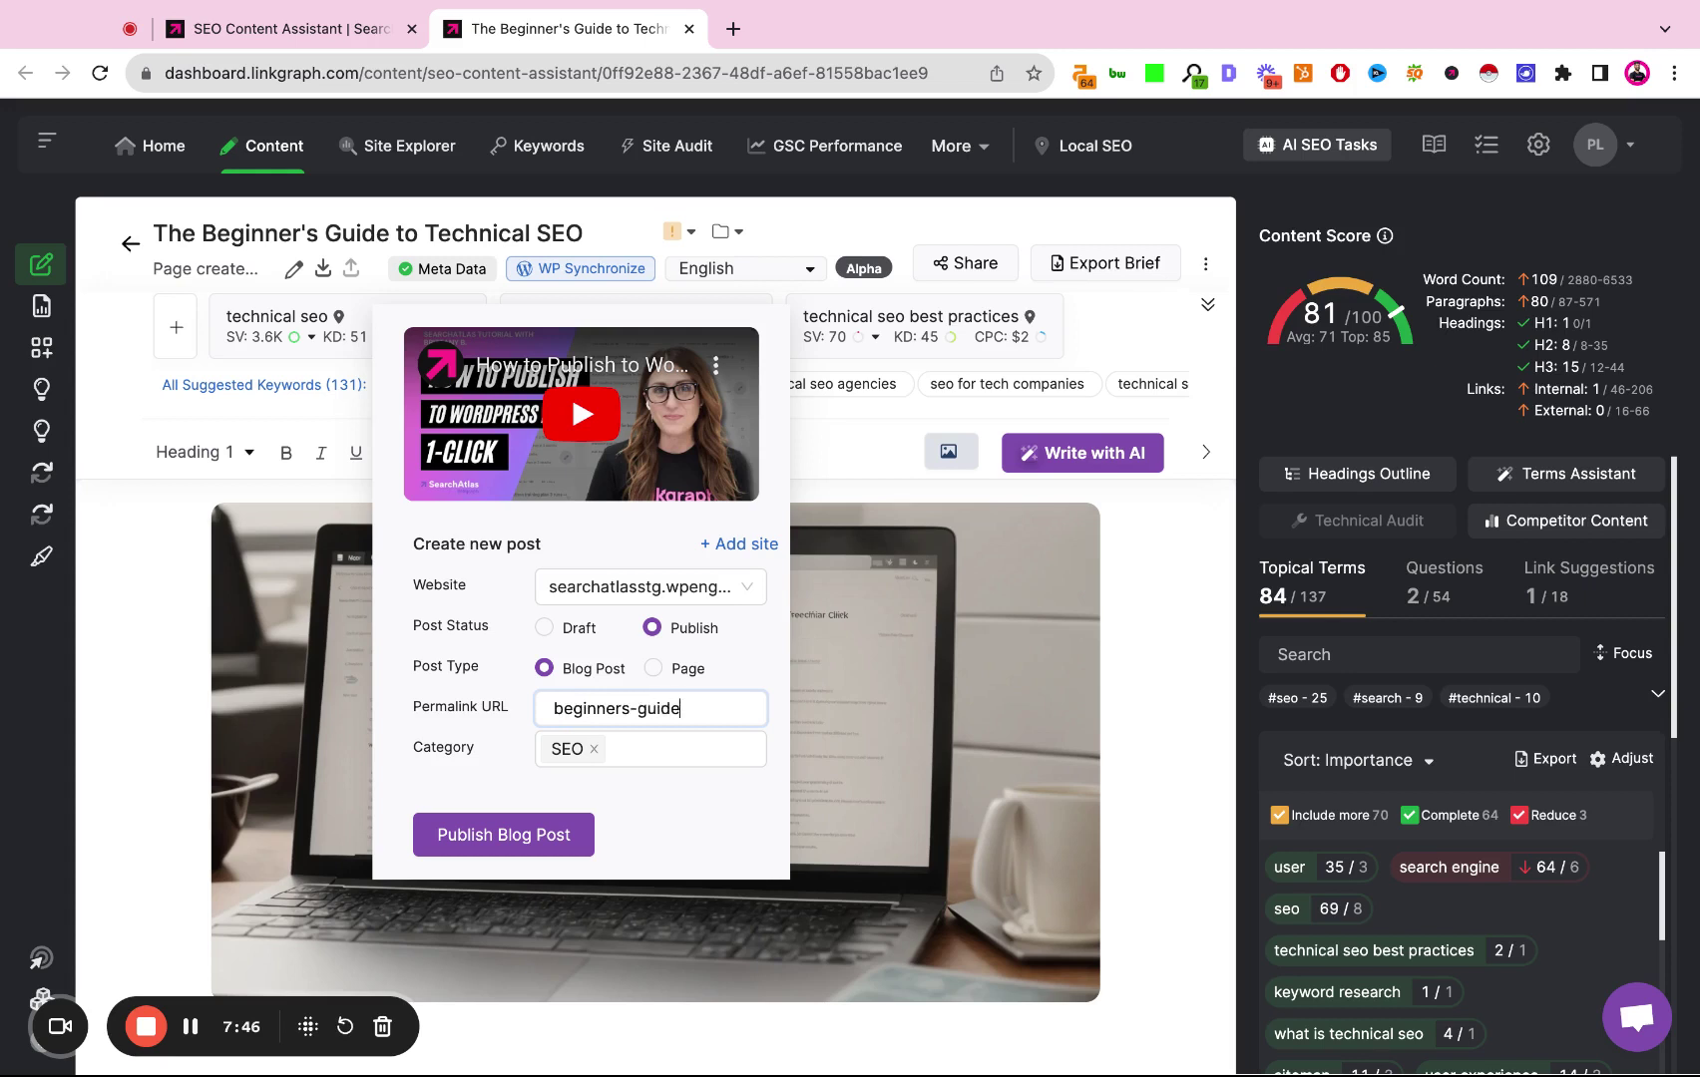
pyautogui.write('-to-technical-seo')
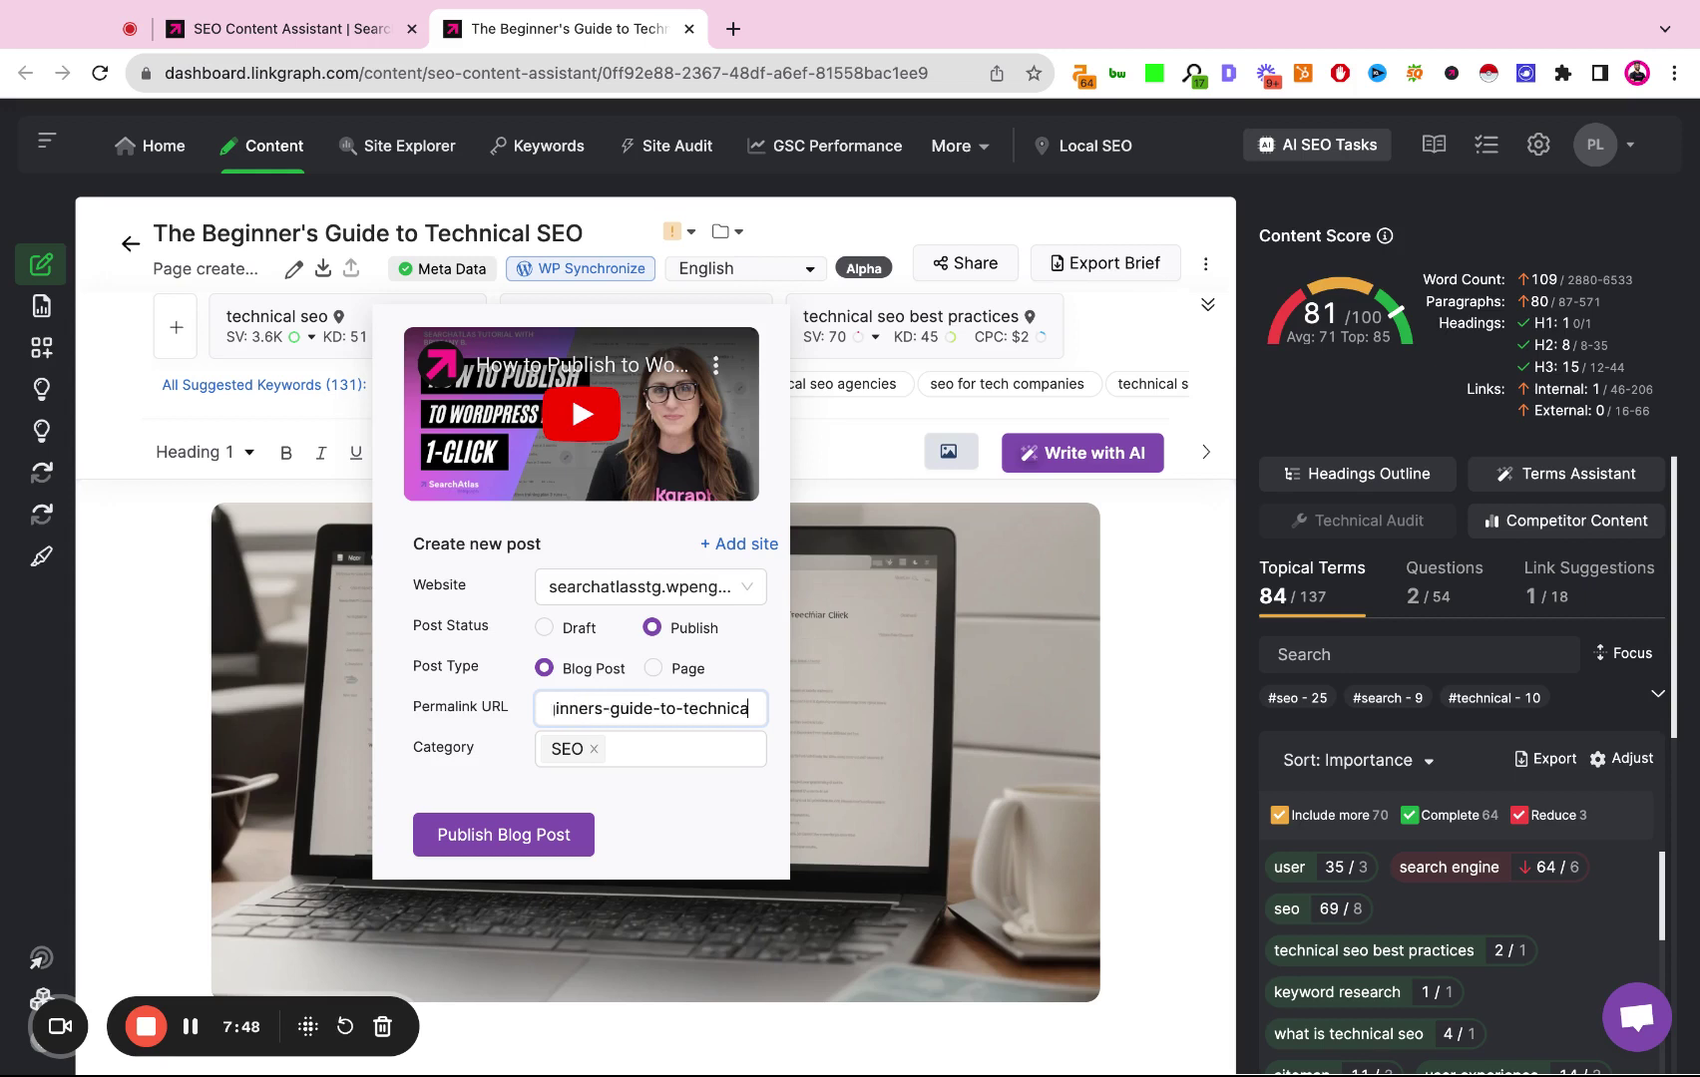
pyautogui.click(605, 765)
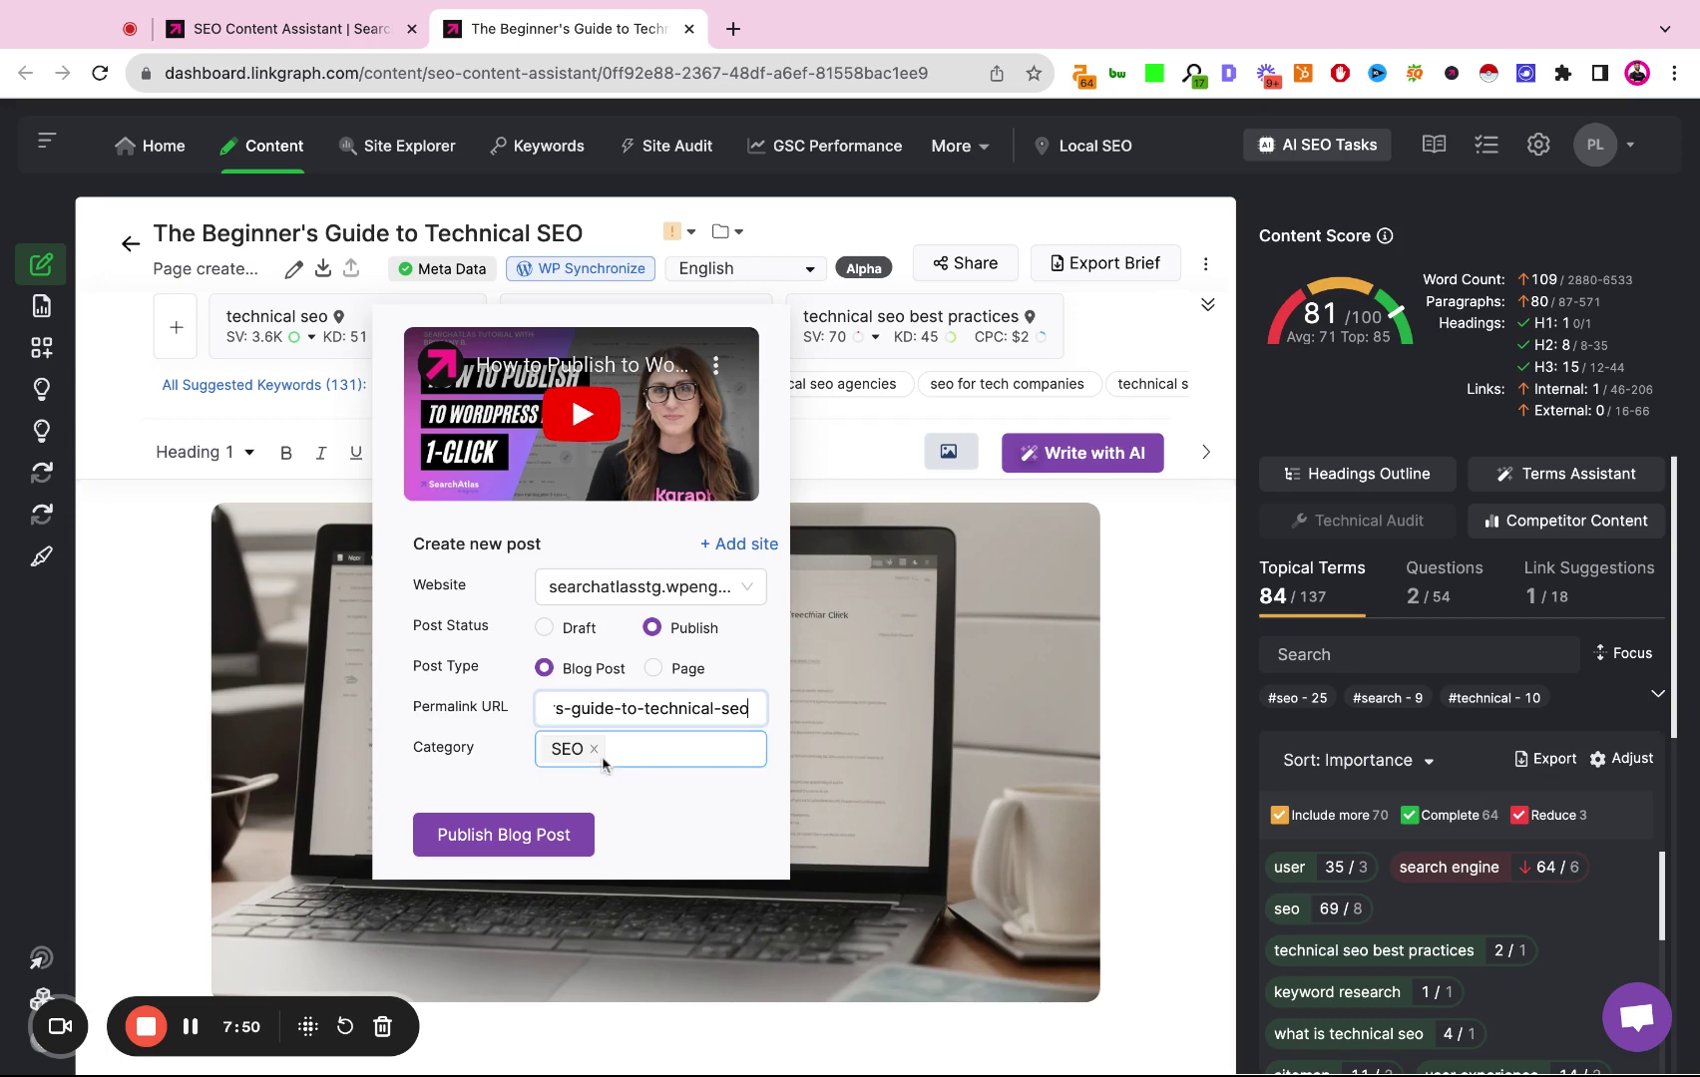
# Add the Technical SEO and SEO Tools categories alongside SEO
pyautogui.click(621, 749)
pyautogui.scroll(-1, 645, 853)
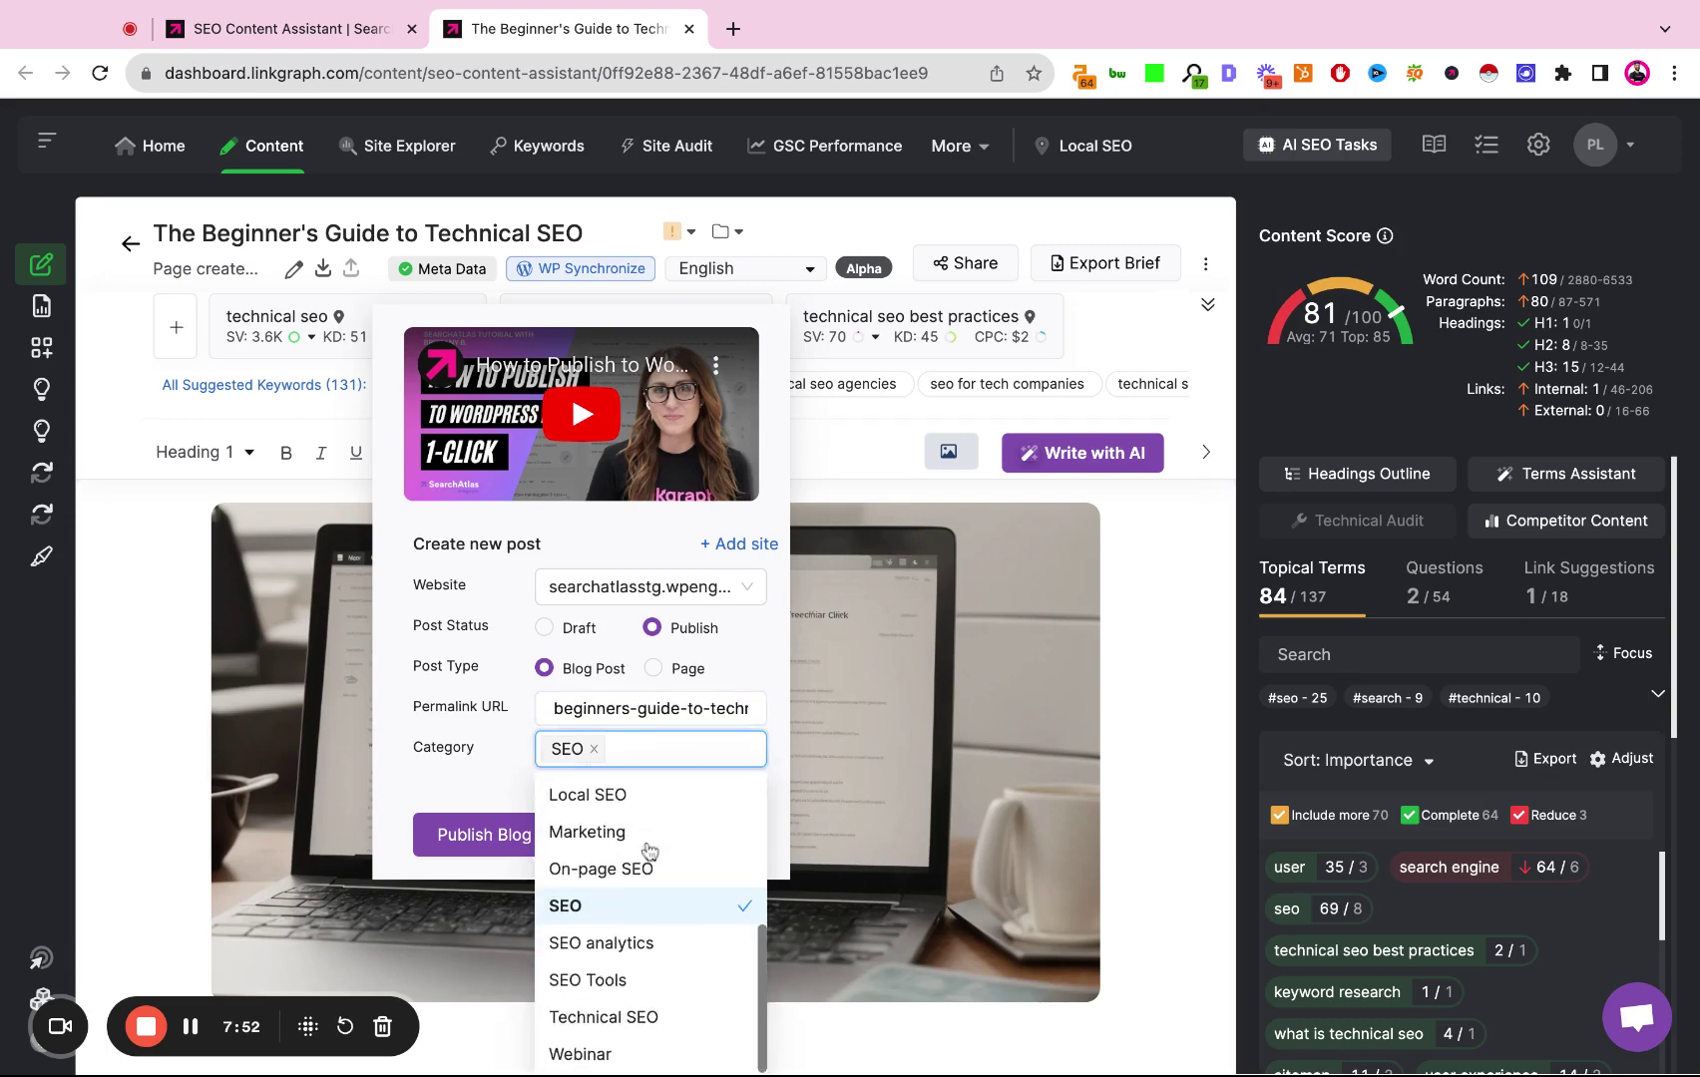
pyautogui.click(622, 1007)
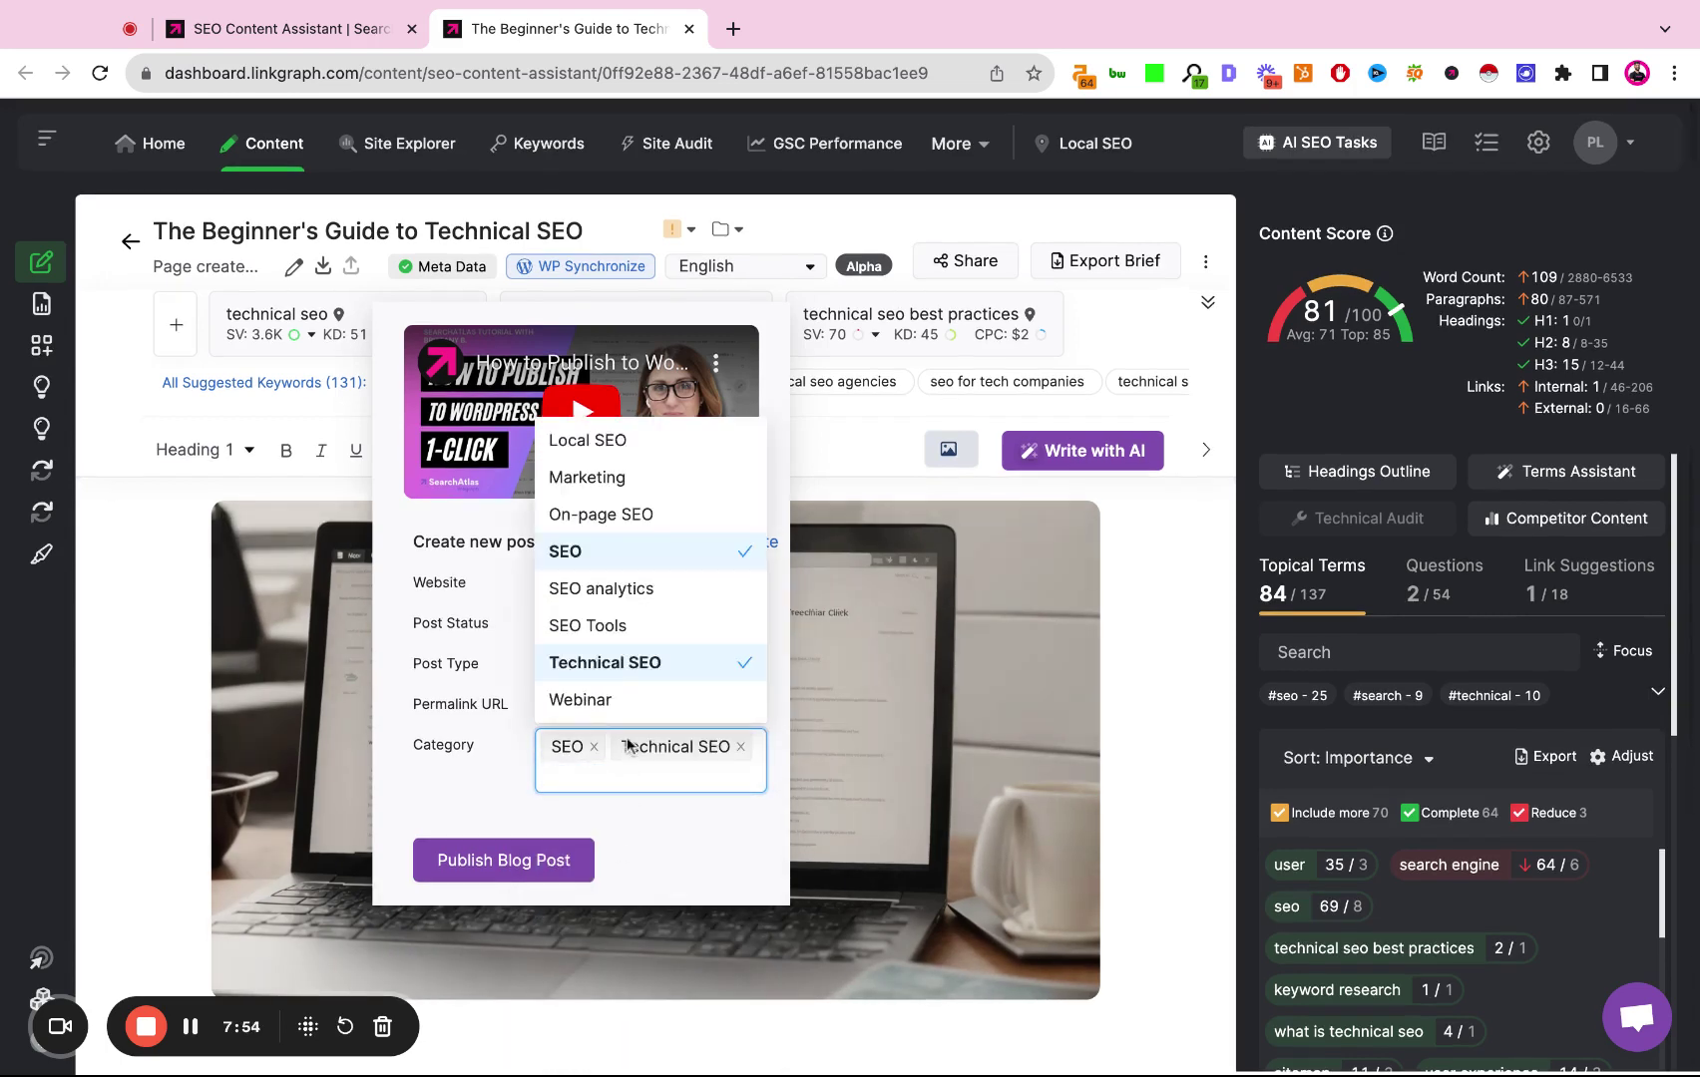
pyautogui.scroll(1, 650, 632)
pyautogui.scroll(-1, 651, 631)
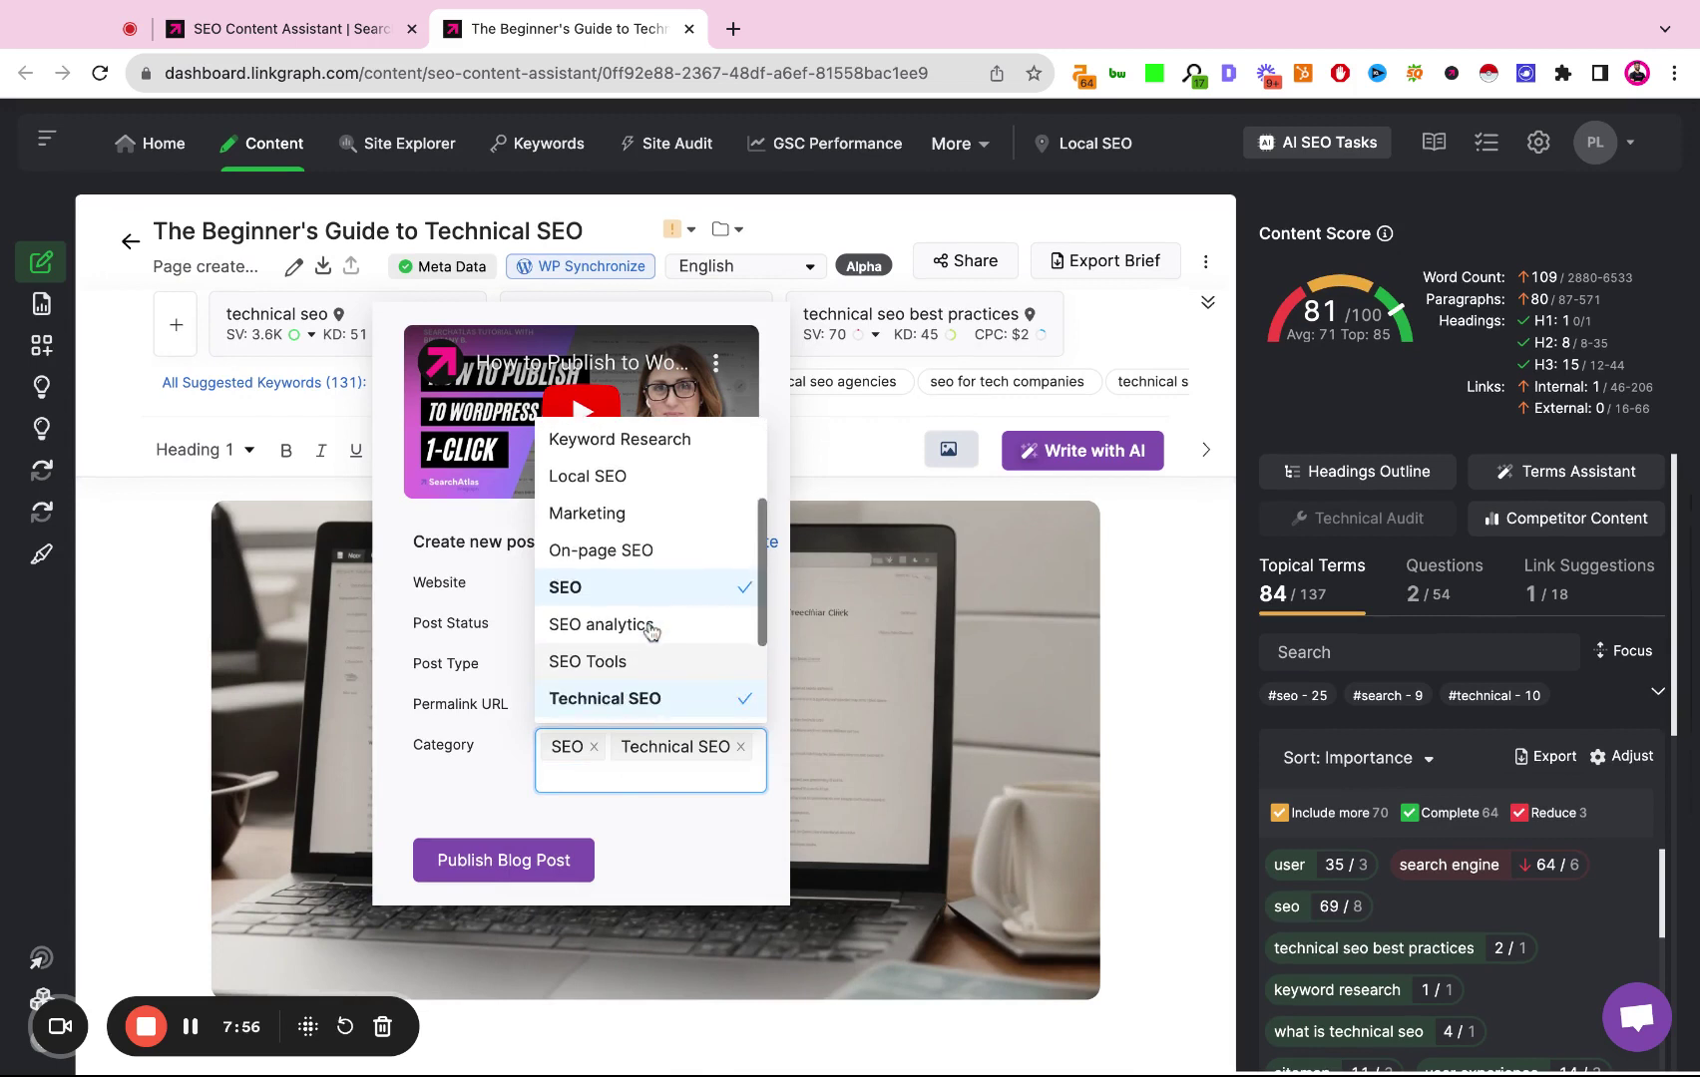
pyautogui.click(649, 633)
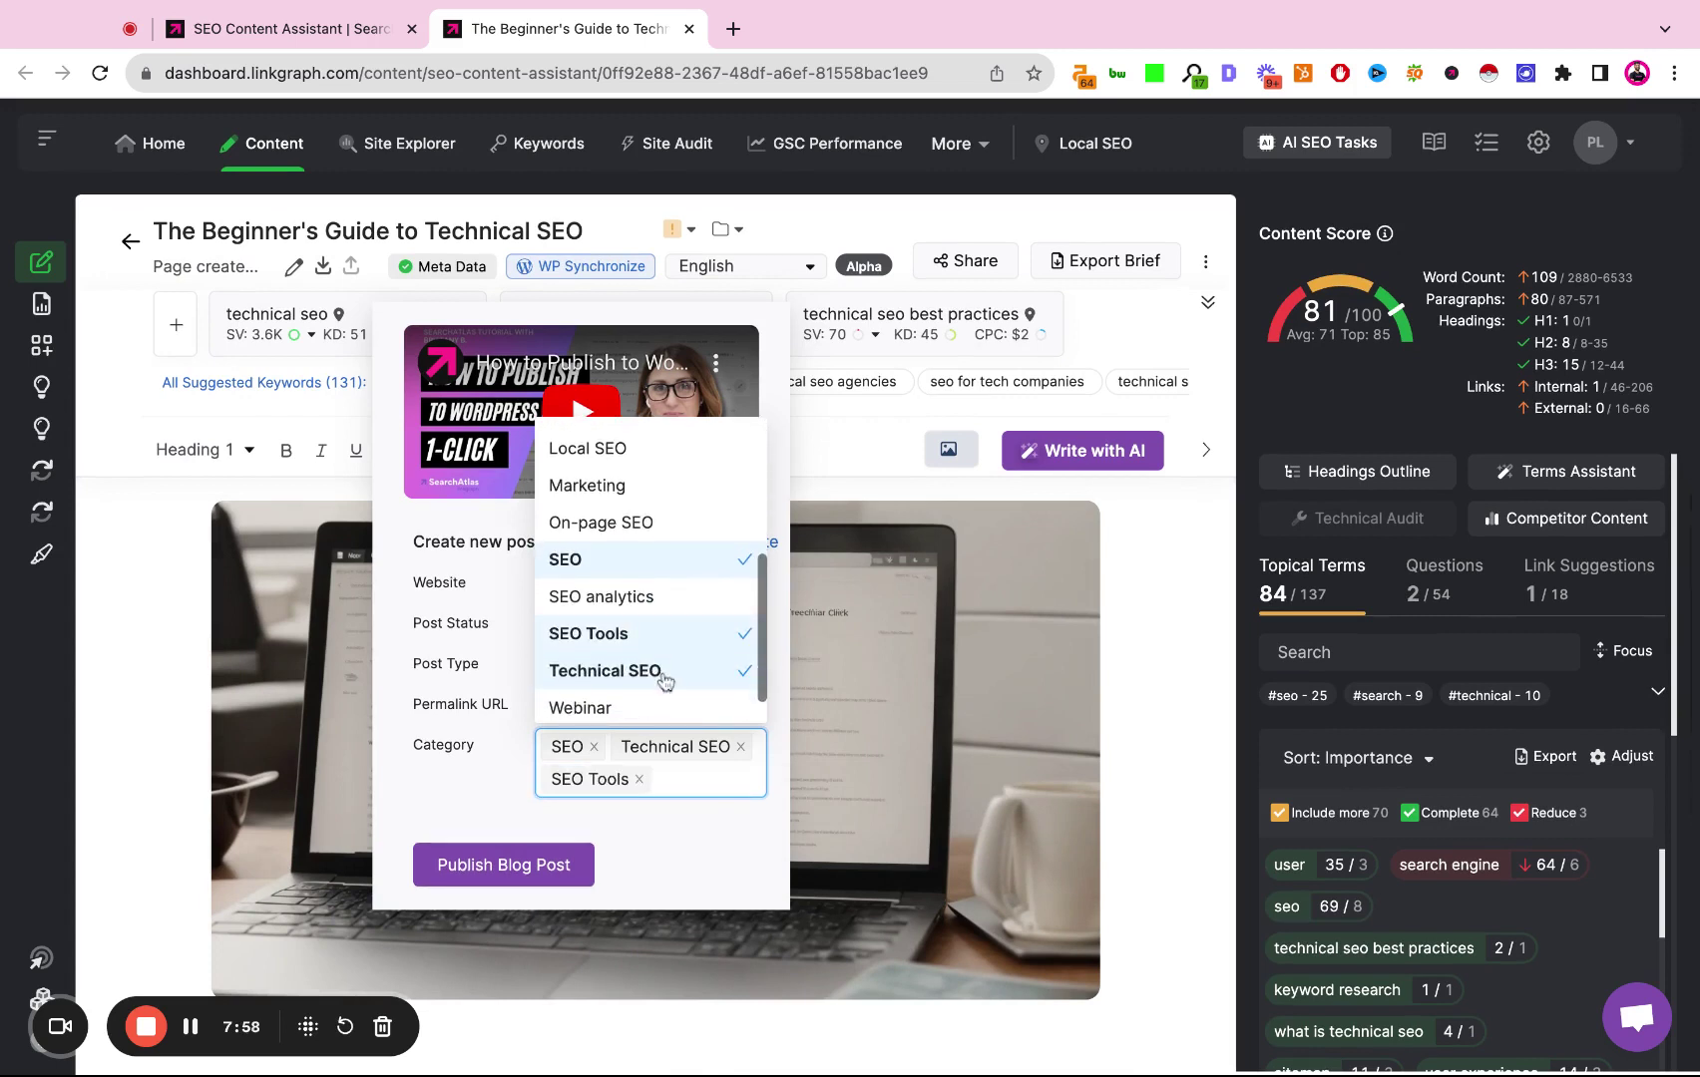
pyautogui.click(700, 824)
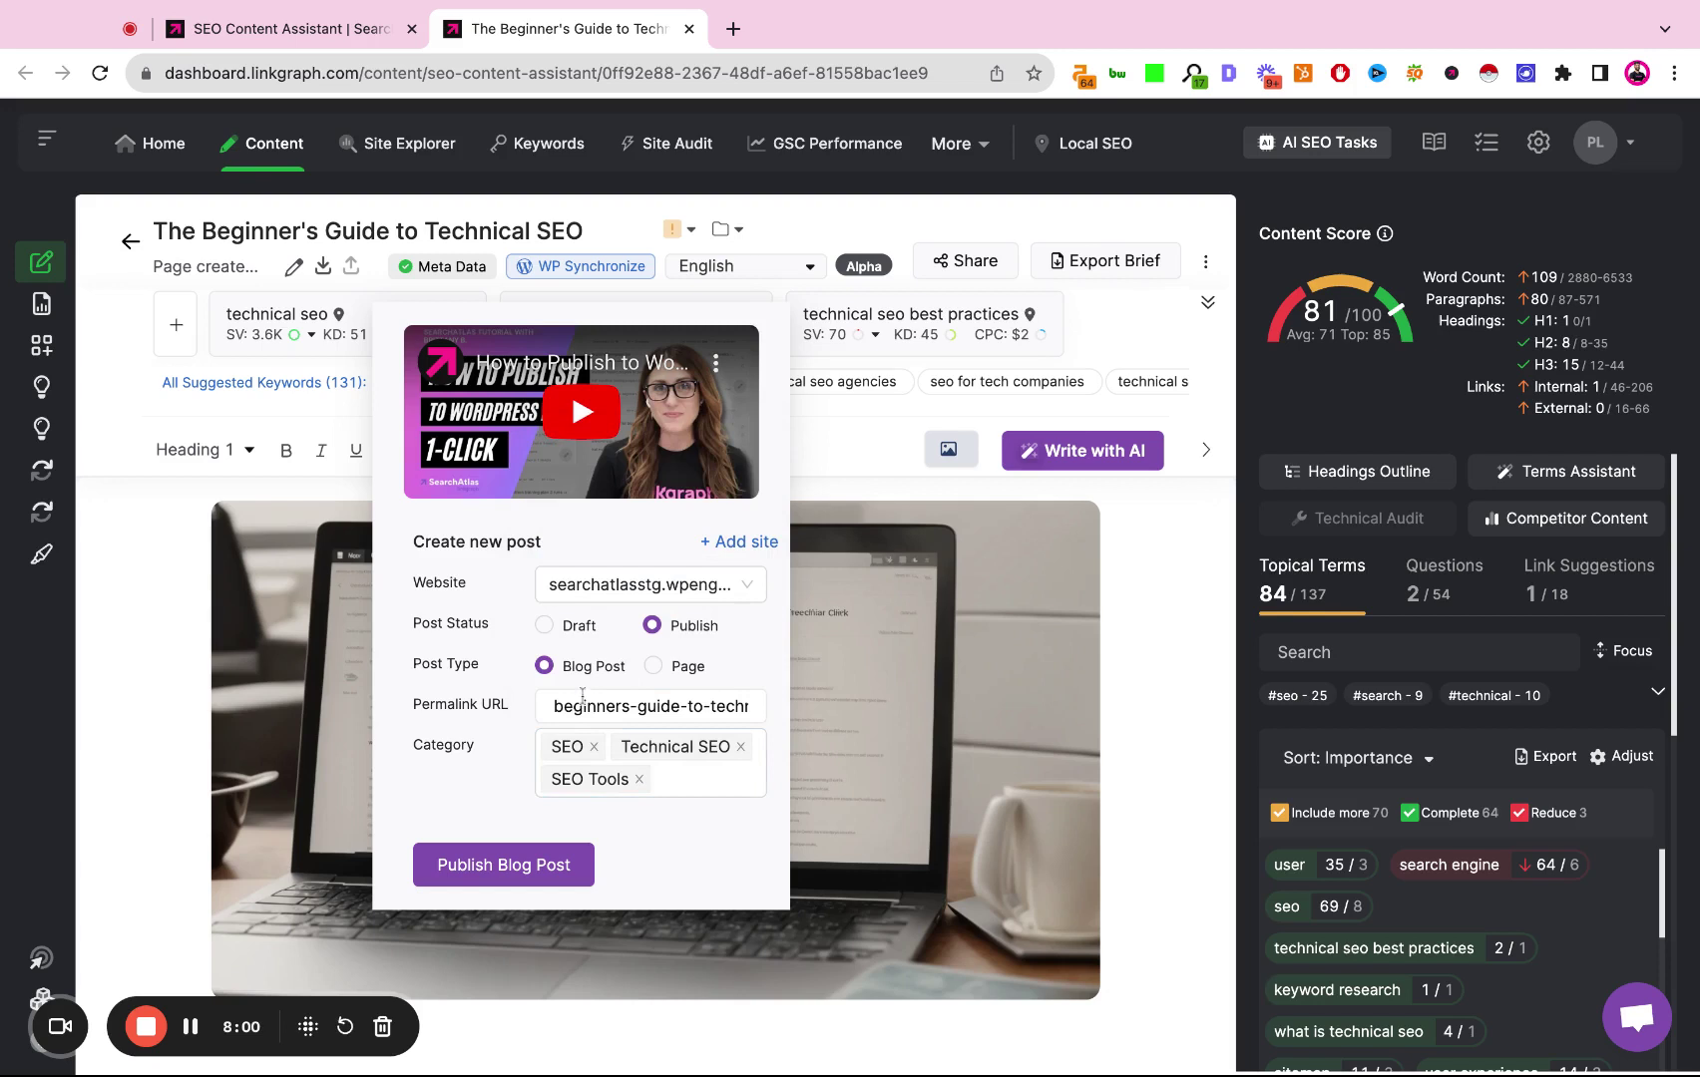
# Confirm the searchatlasstg staging site as the target website
pyautogui.doubleClick(417, 744)
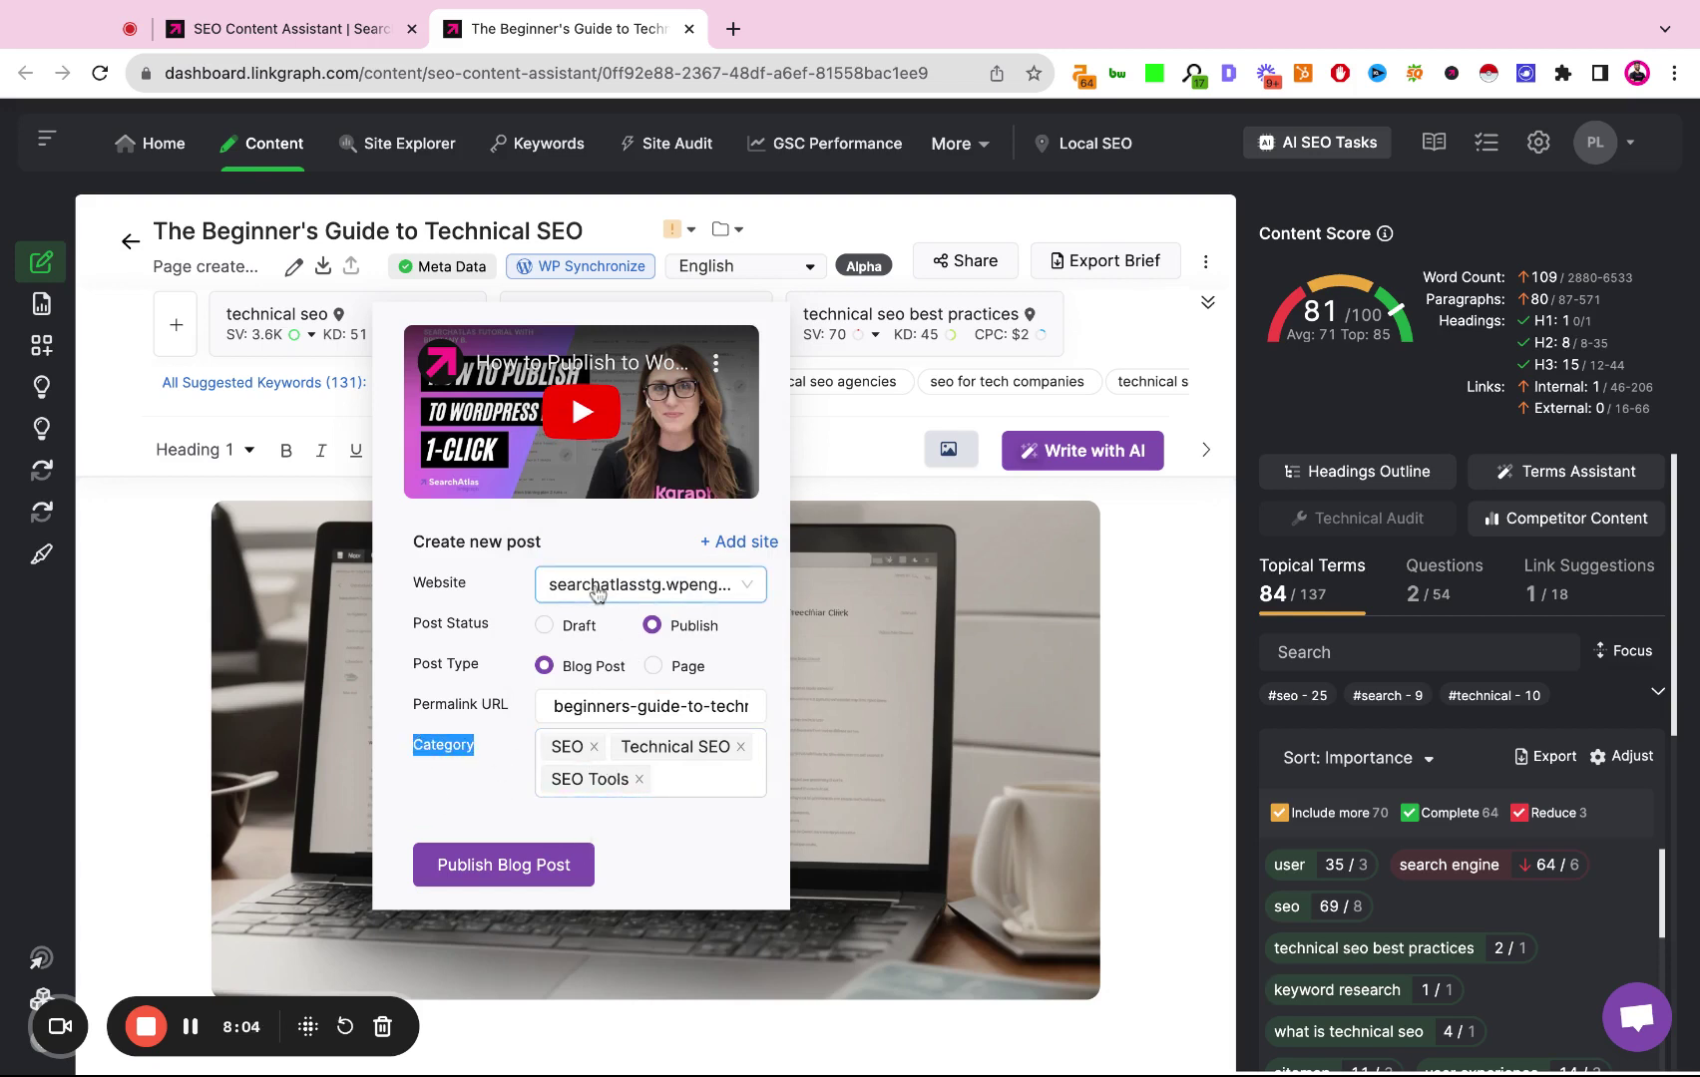
pyautogui.click(644, 588)
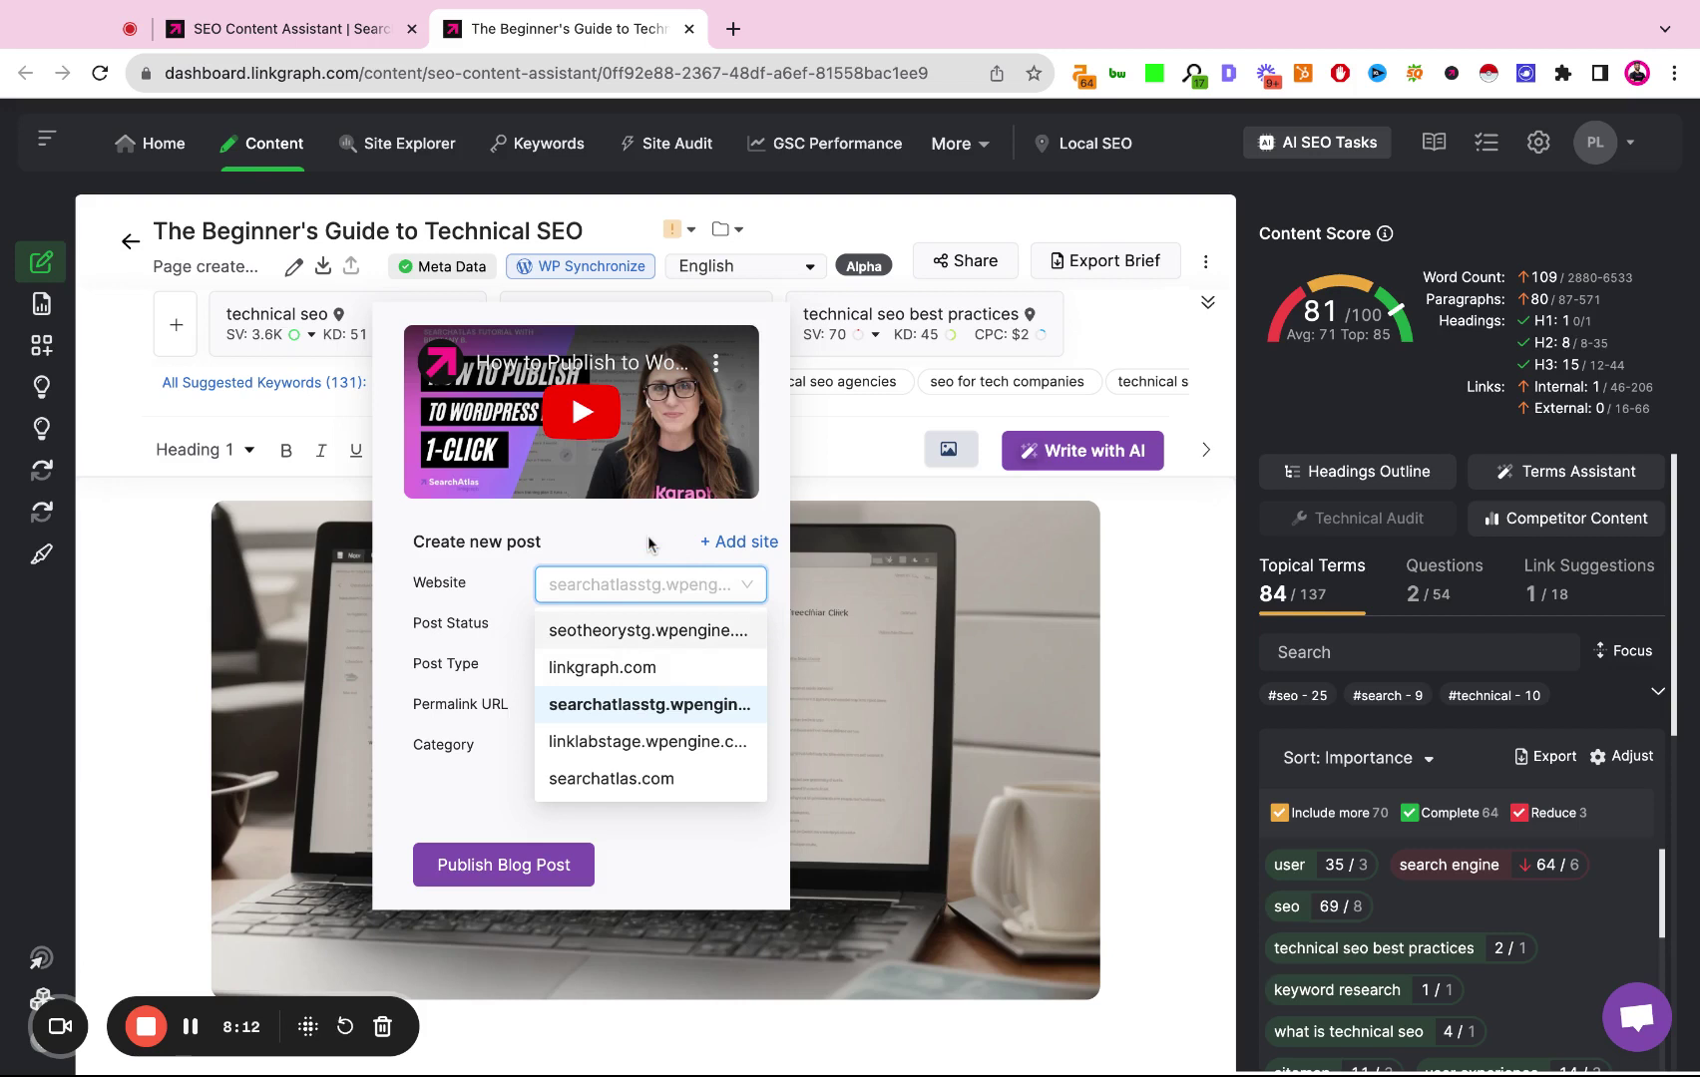
pyautogui.click(598, 704)
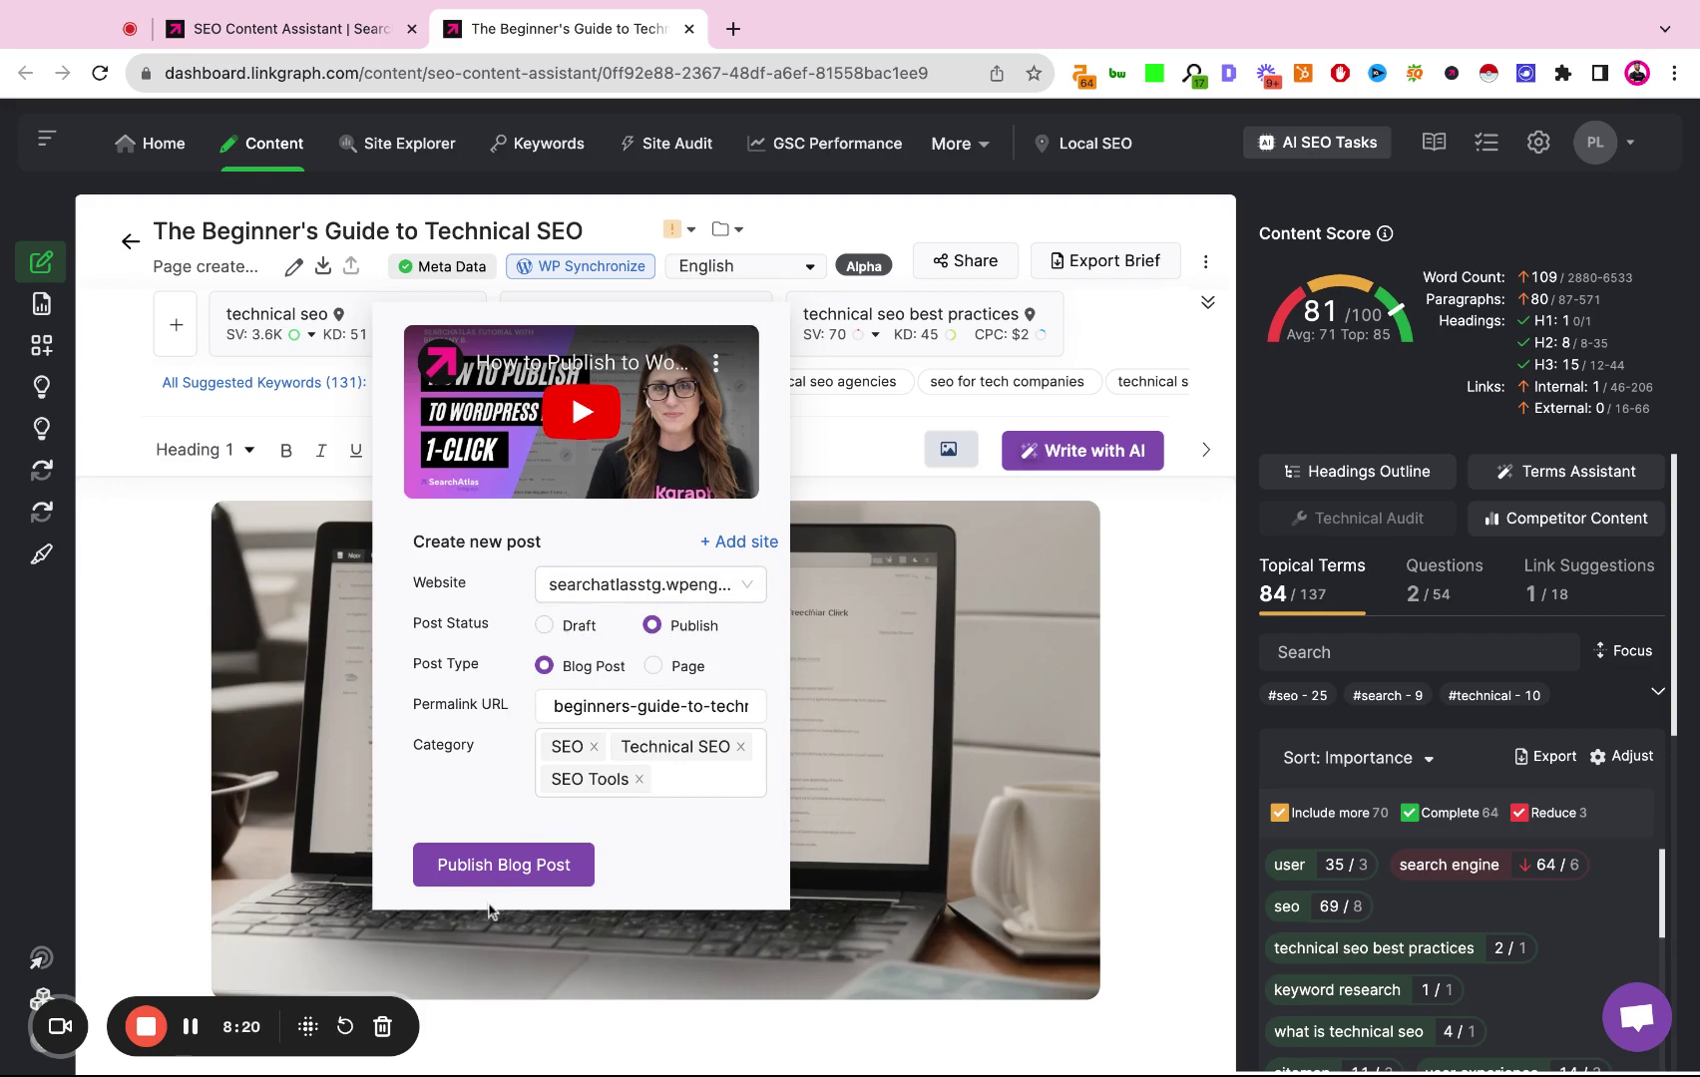
# Publish the article as a blog post, then open the synchronized live post URL in a new tab
pyautogui.click(487, 866)
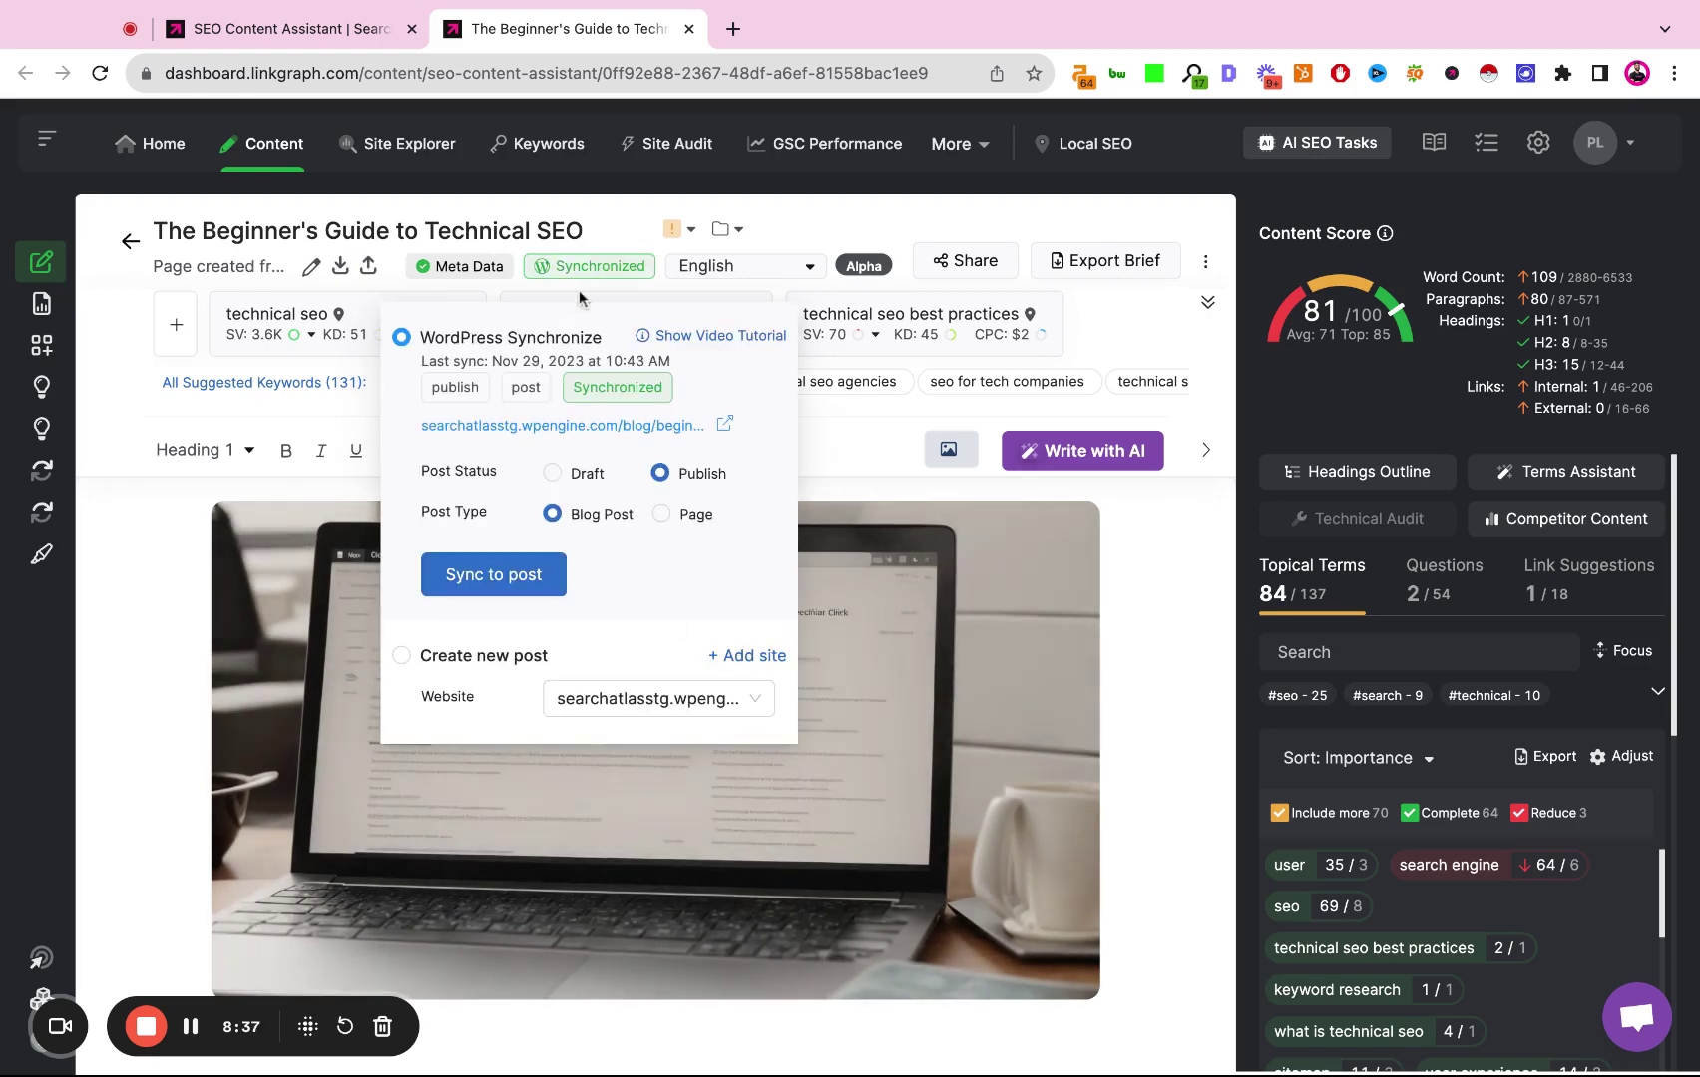
pyautogui.click(488, 431)
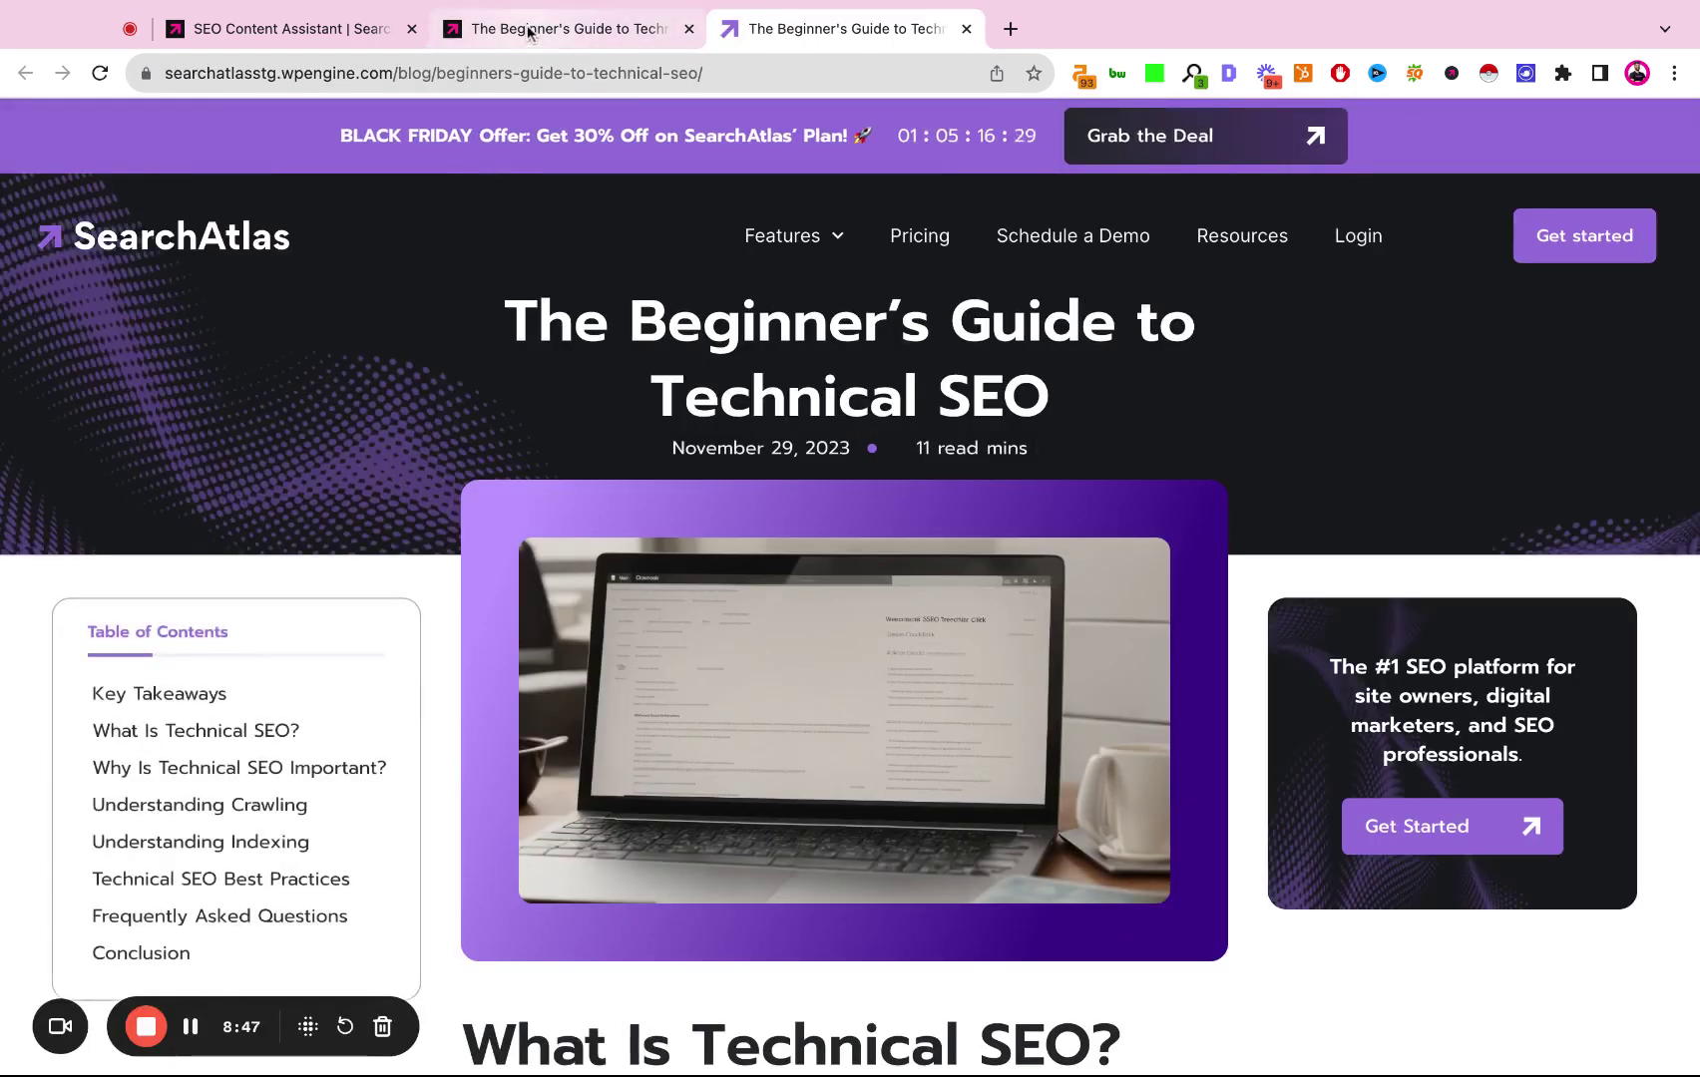
pyautogui.click(613, 27)
pyautogui.click(863, 30)
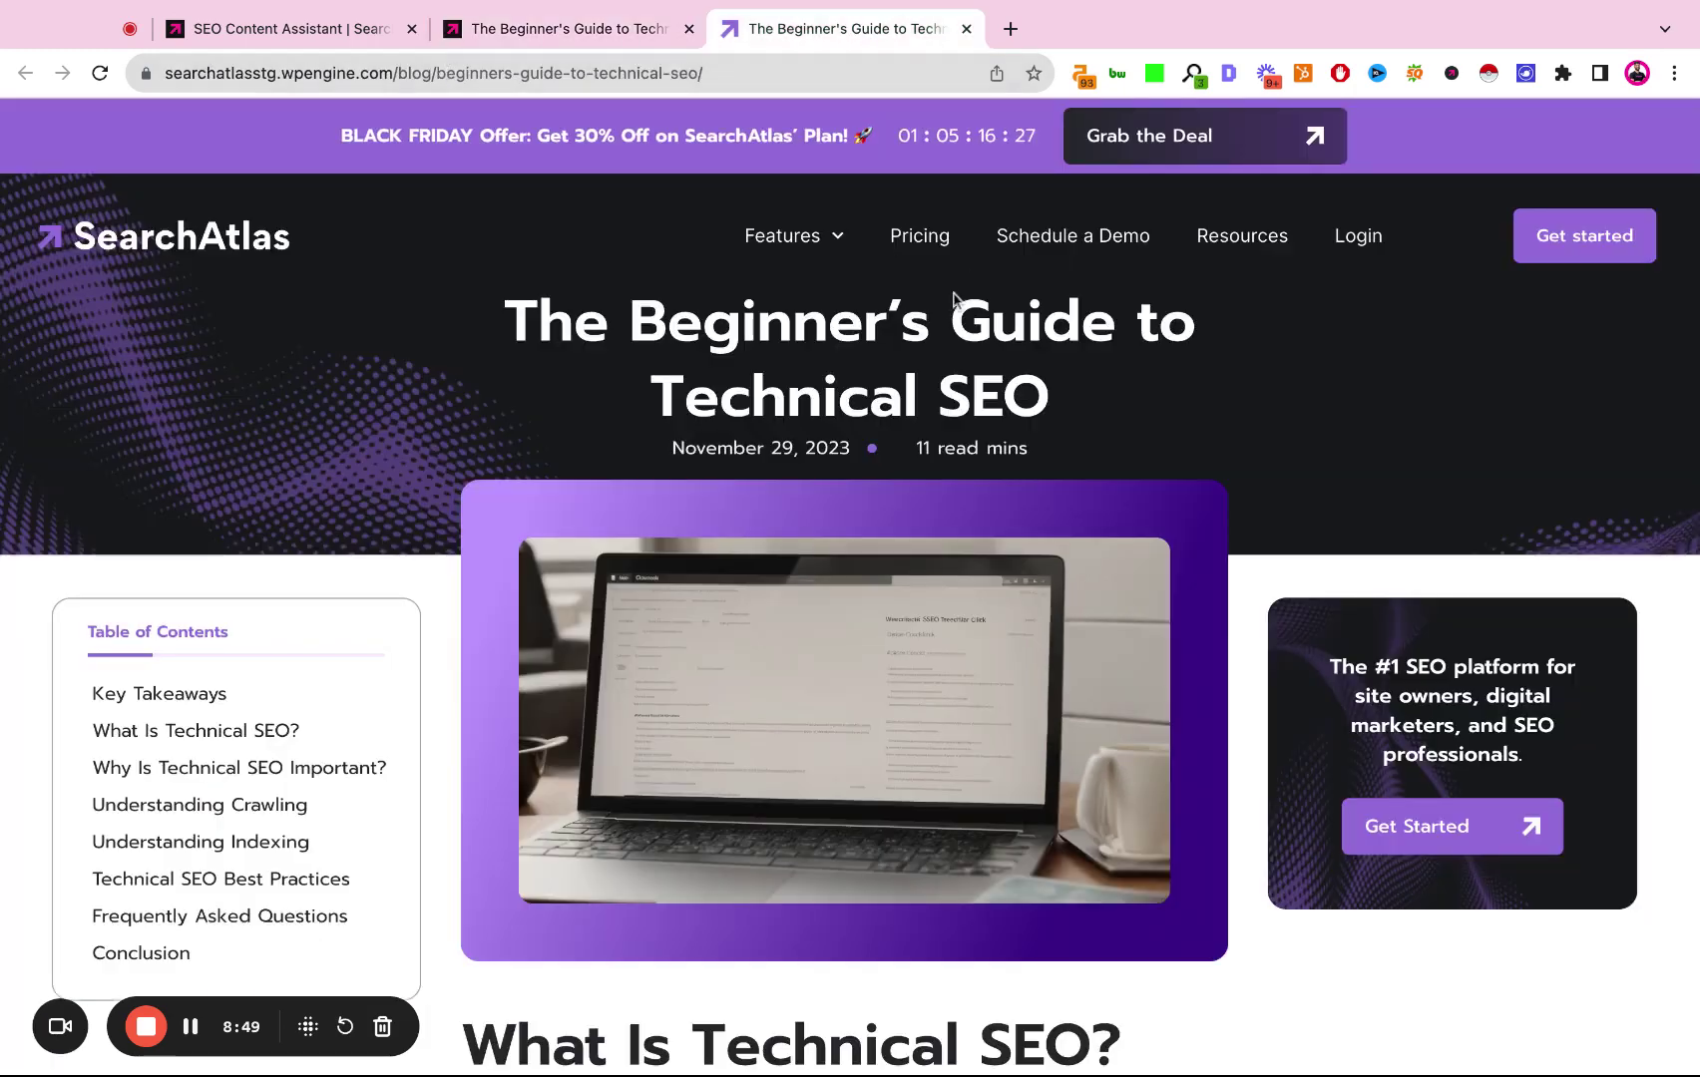
pyautogui.scroll(-8, 1262, 421)
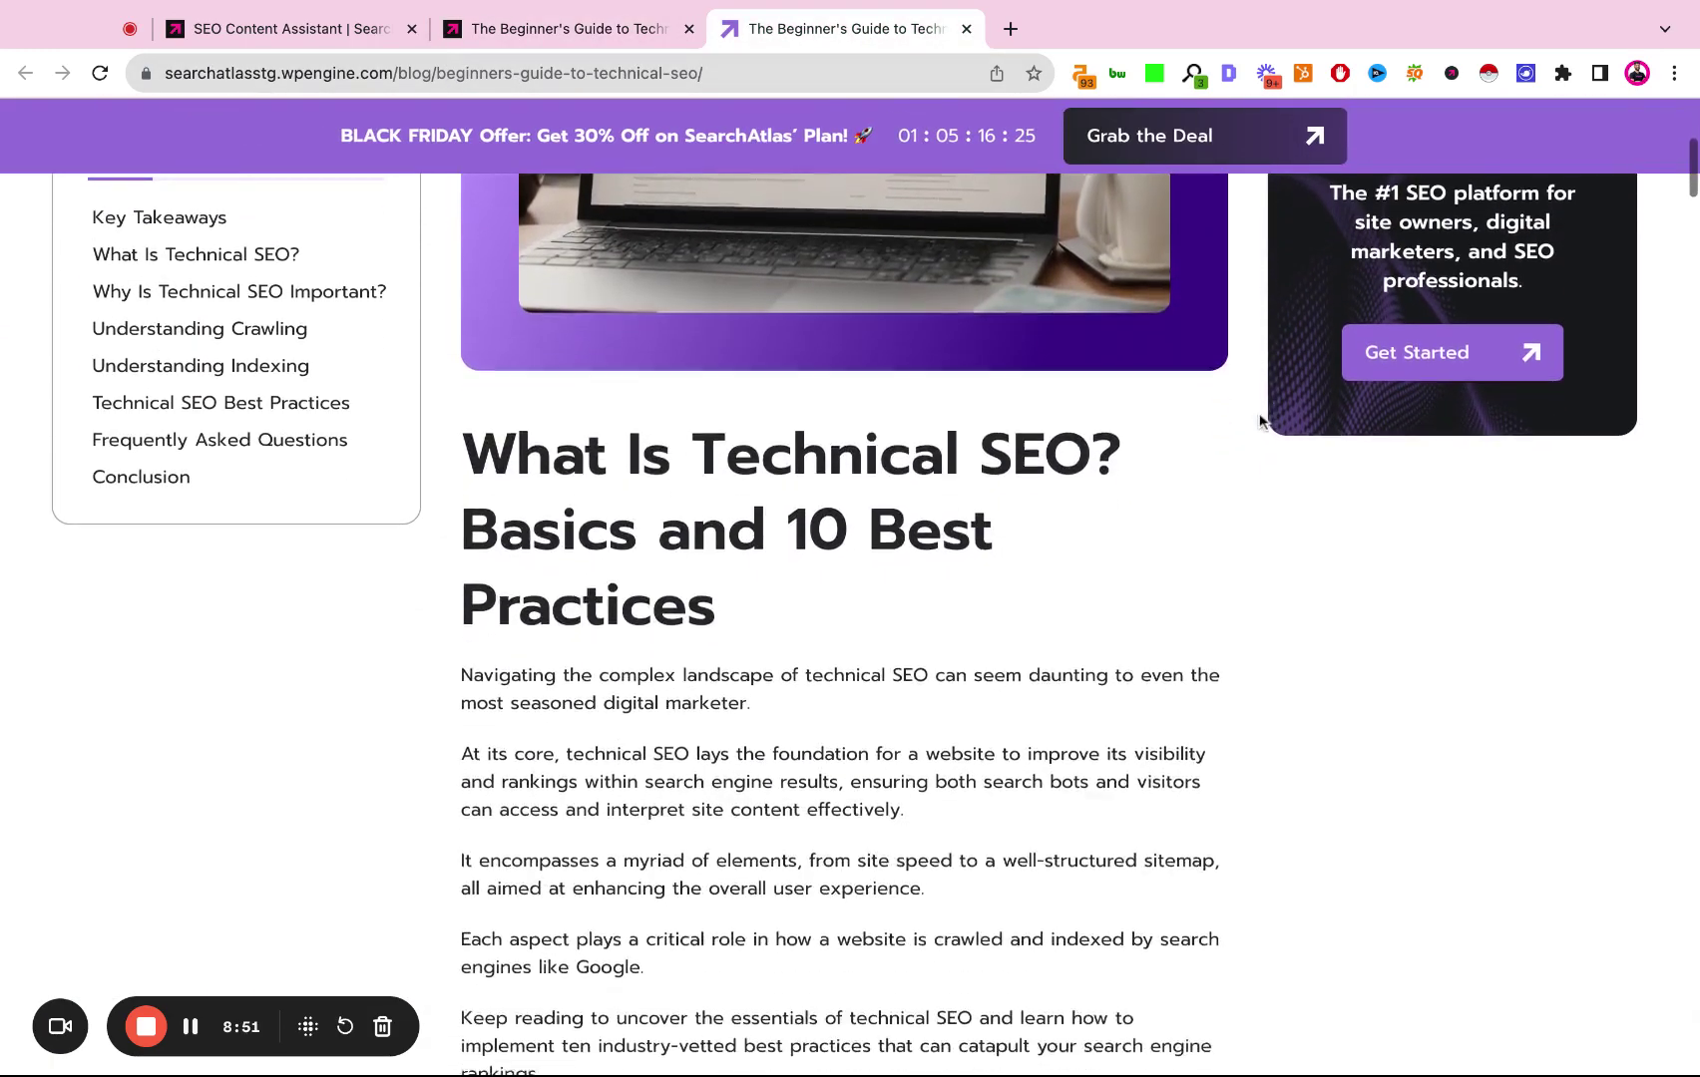
pyautogui.scroll(-3, 850, 598)
pyautogui.scroll(12, 850, 598)
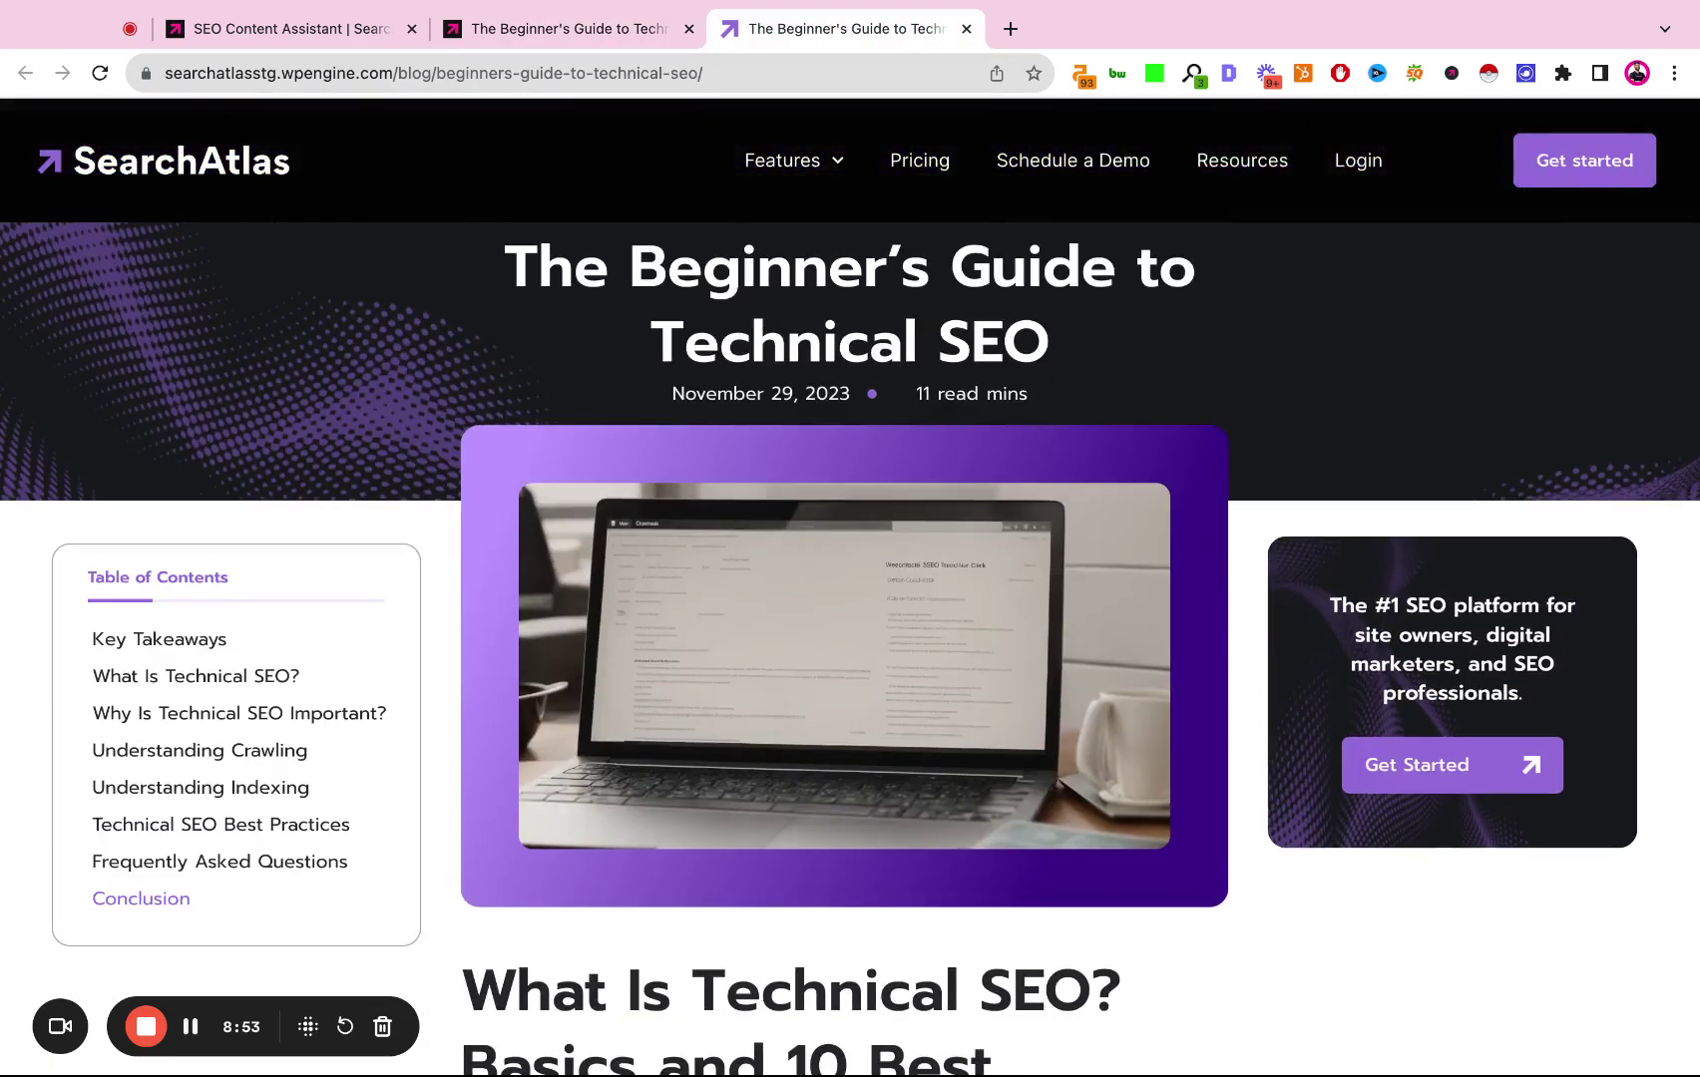
pyautogui.scroll(-2, 850, 599)
pyautogui.scroll(-3, 850, 598)
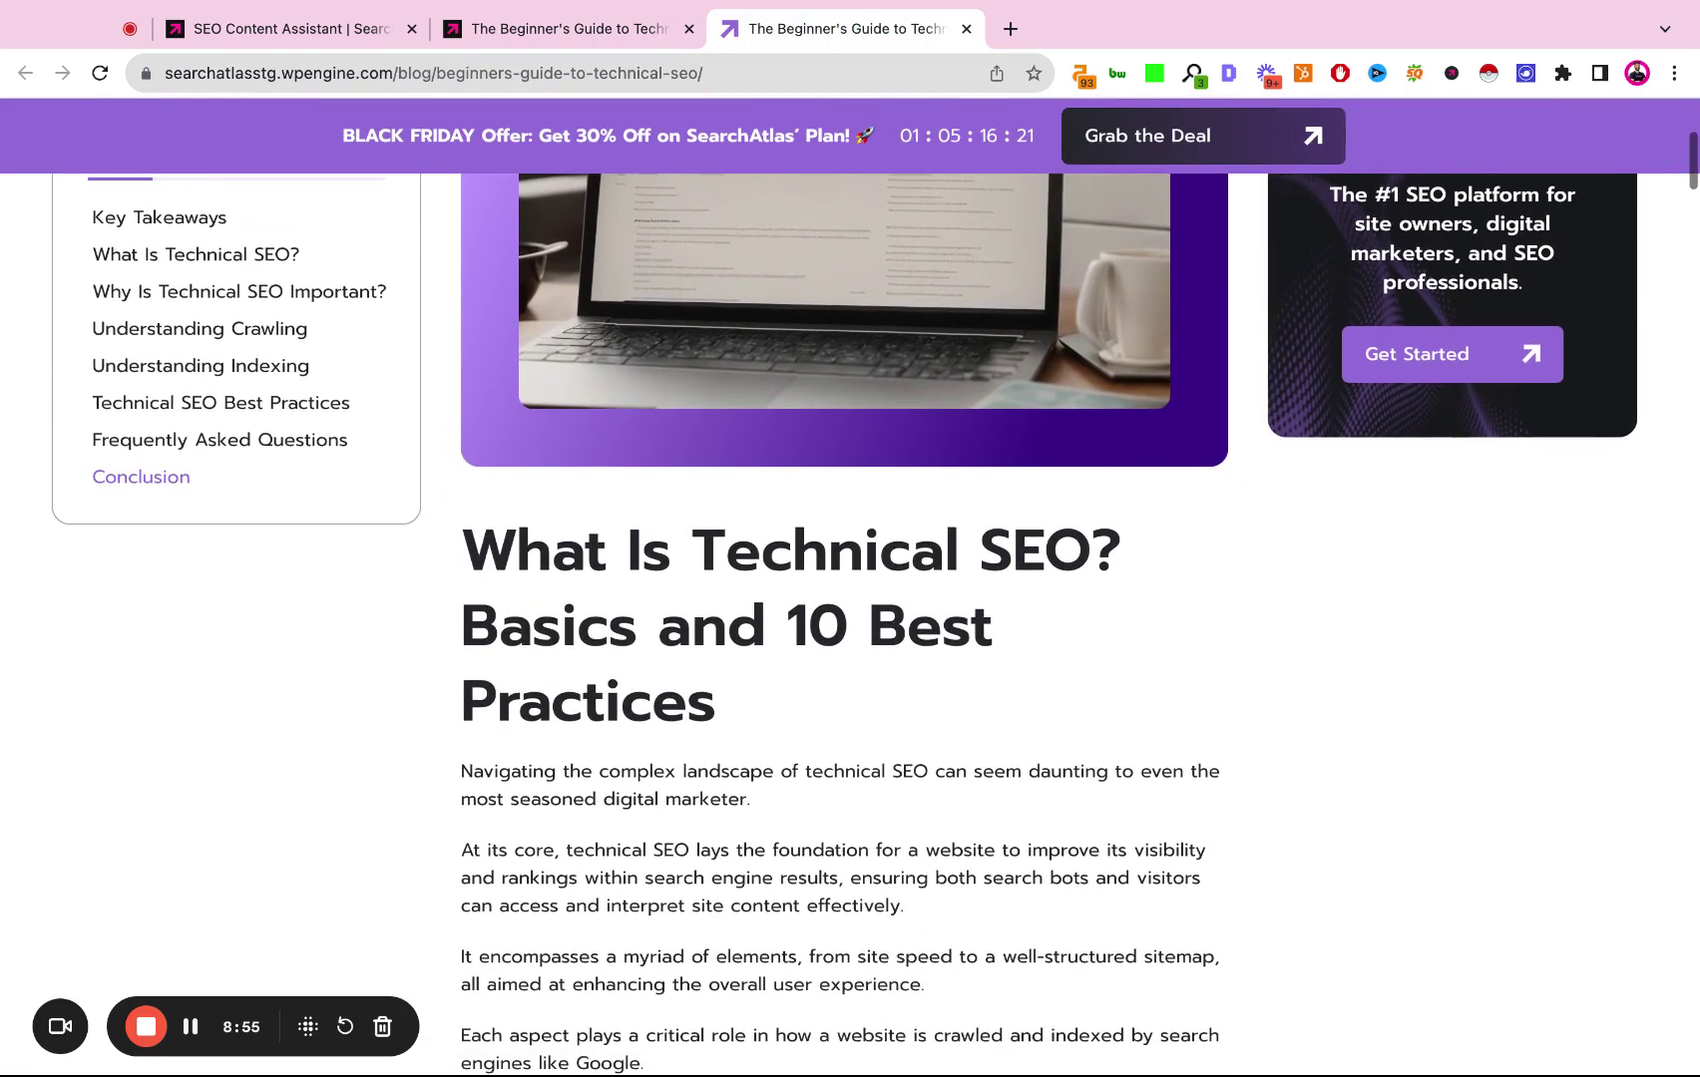
pyautogui.scroll(-9, 844, 618)
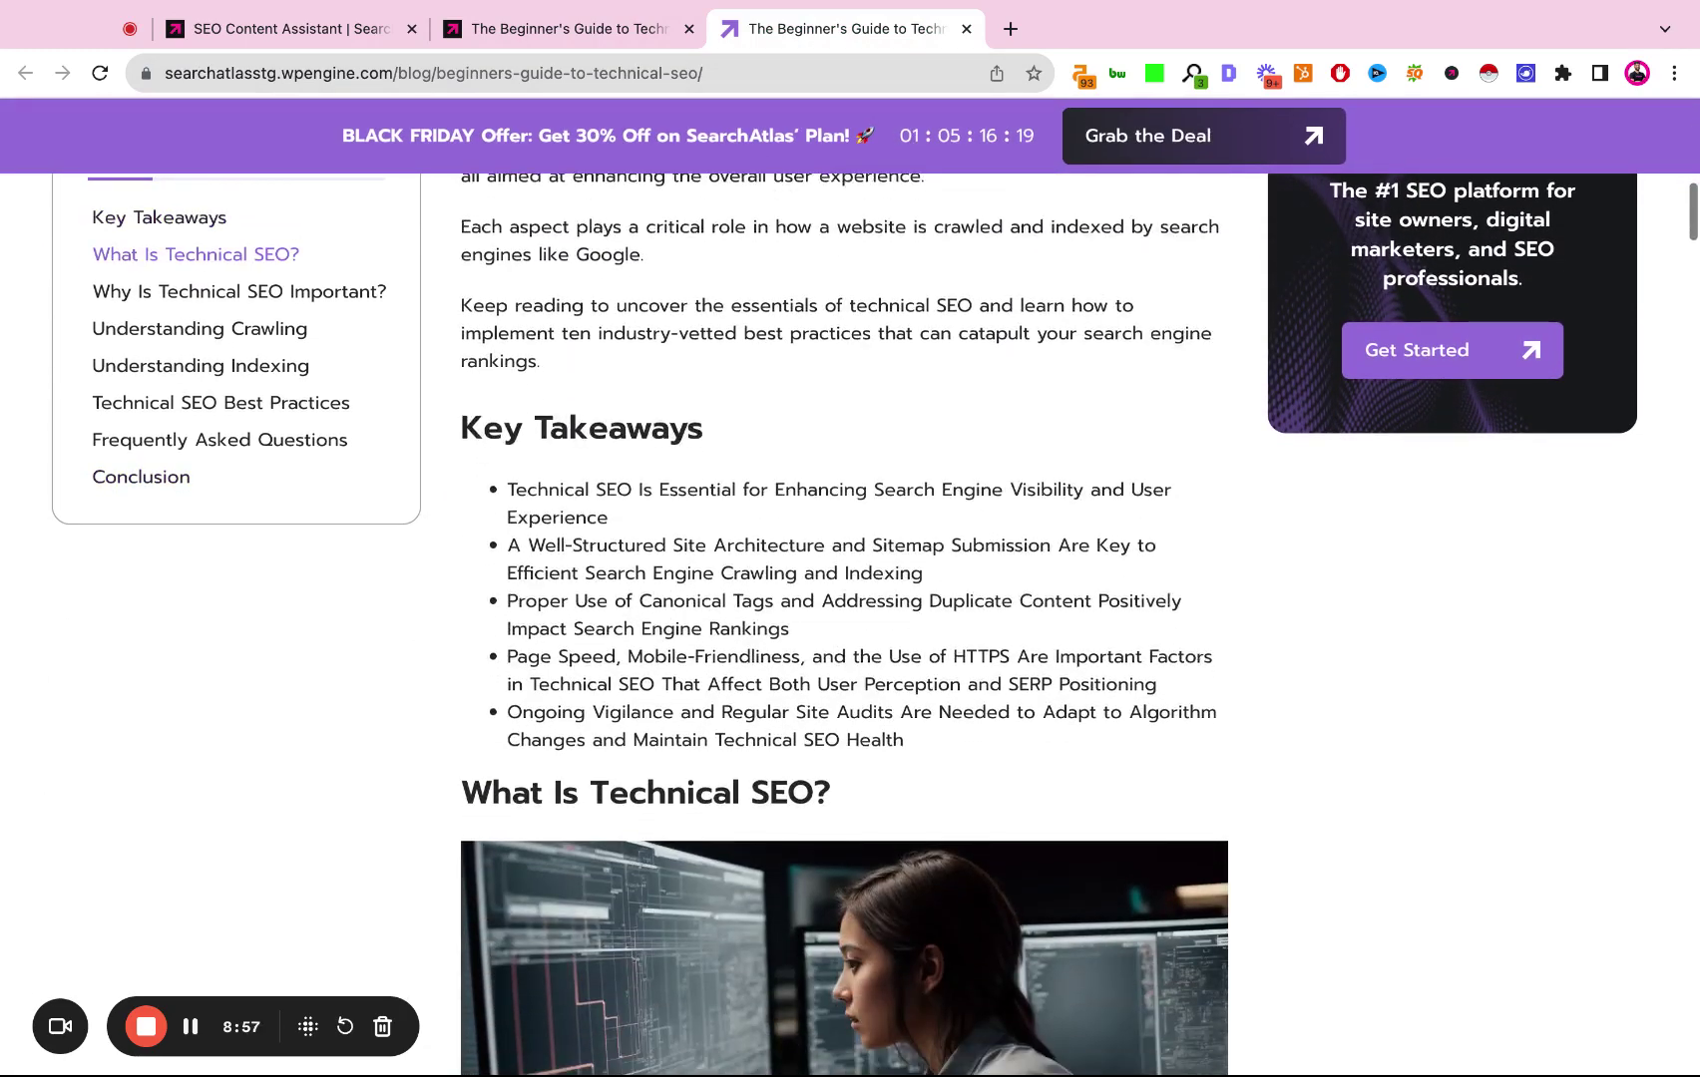
pyautogui.scroll(-7, 844, 618)
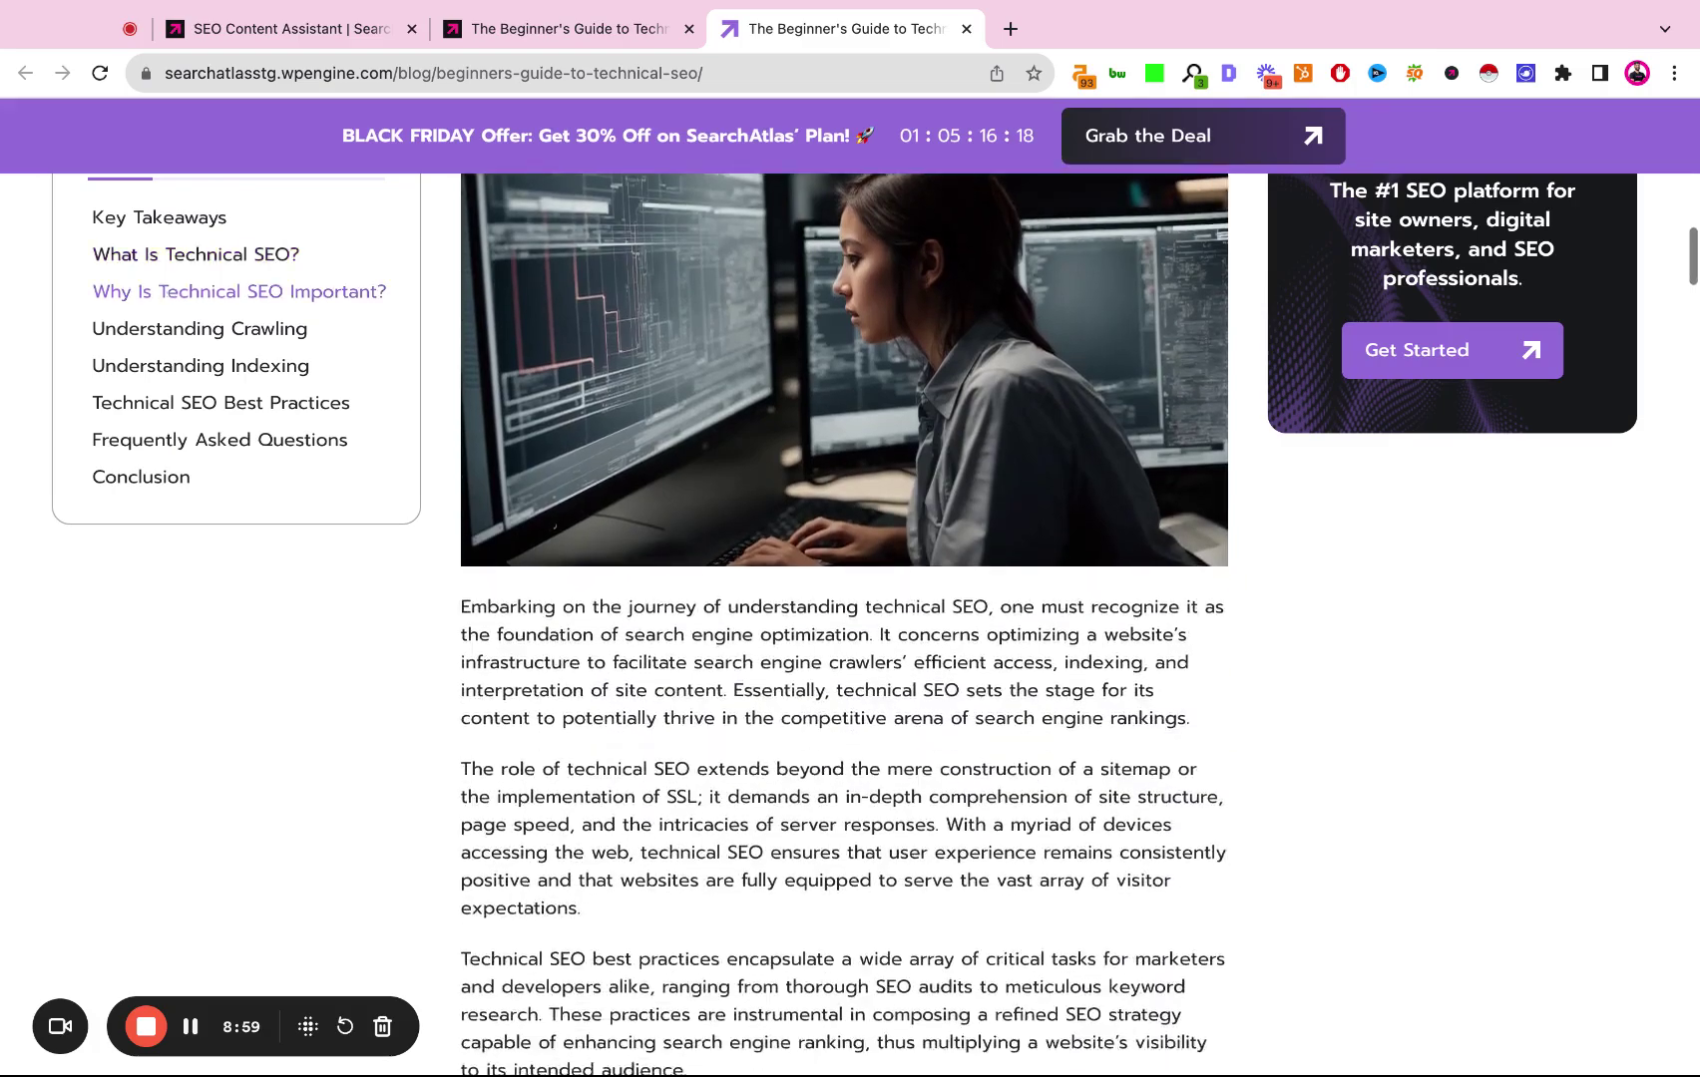
pyautogui.scroll(-20, 844, 619)
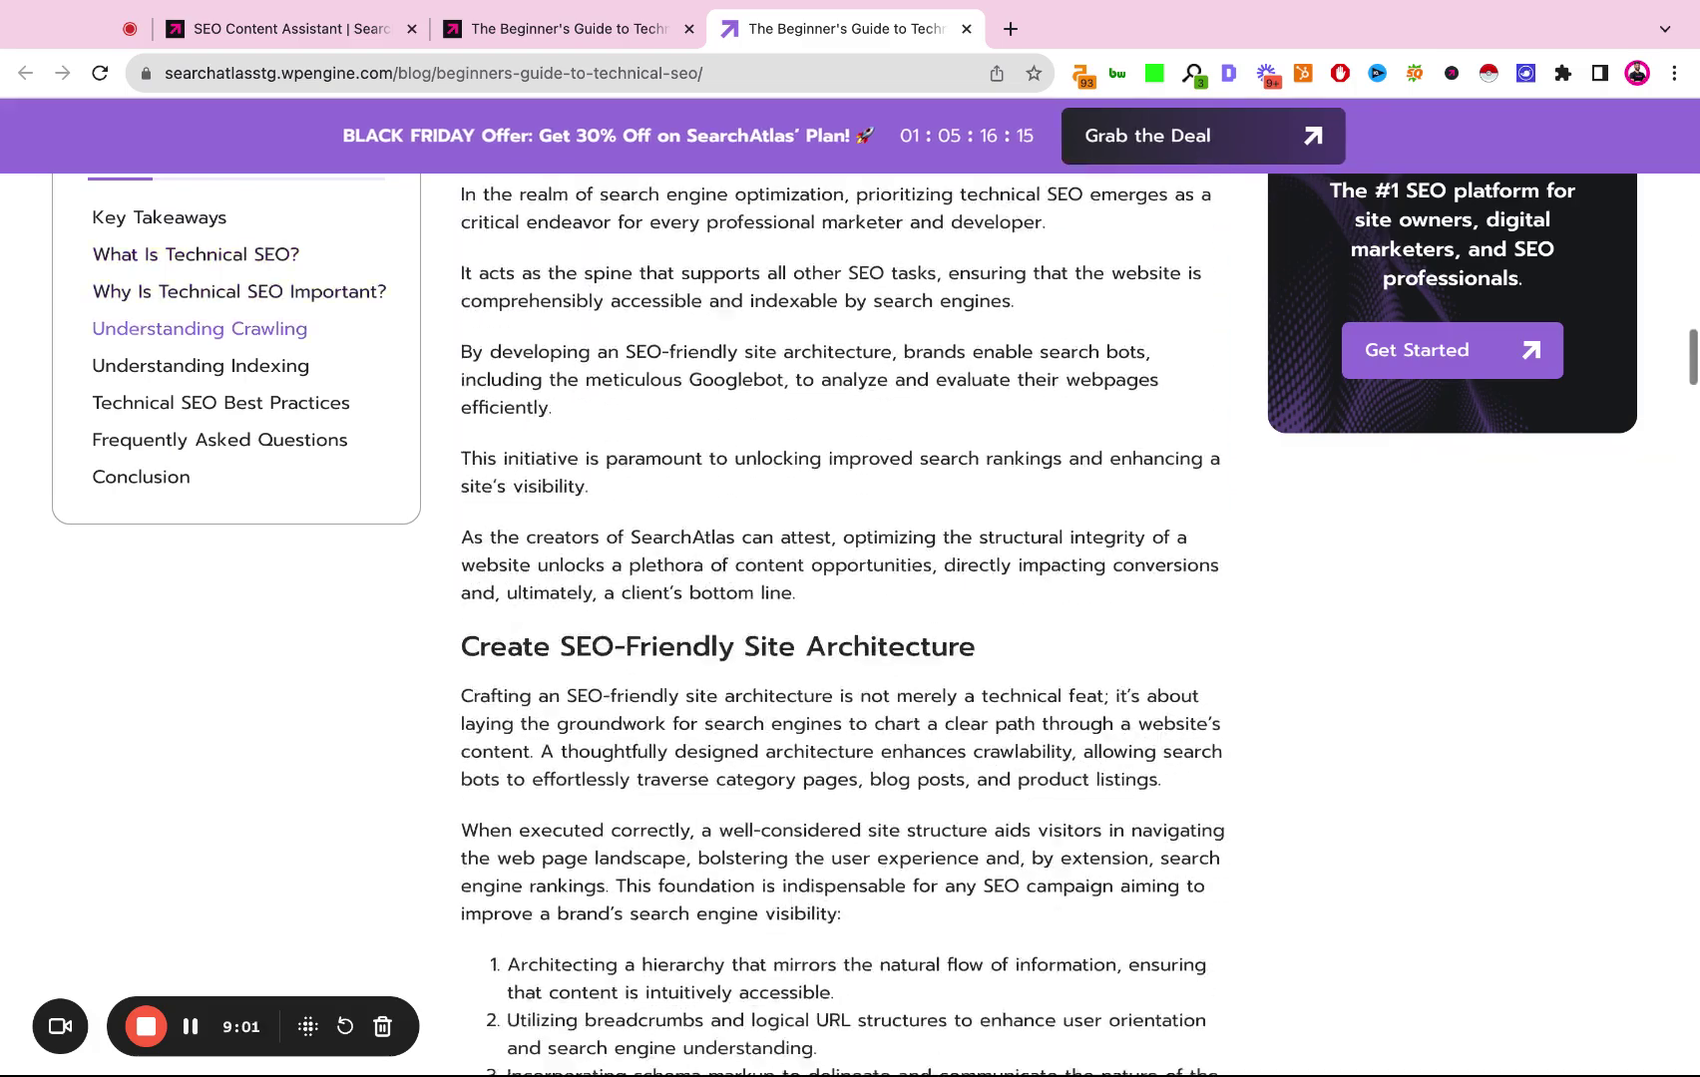
pyautogui.scroll(-16, 844, 618)
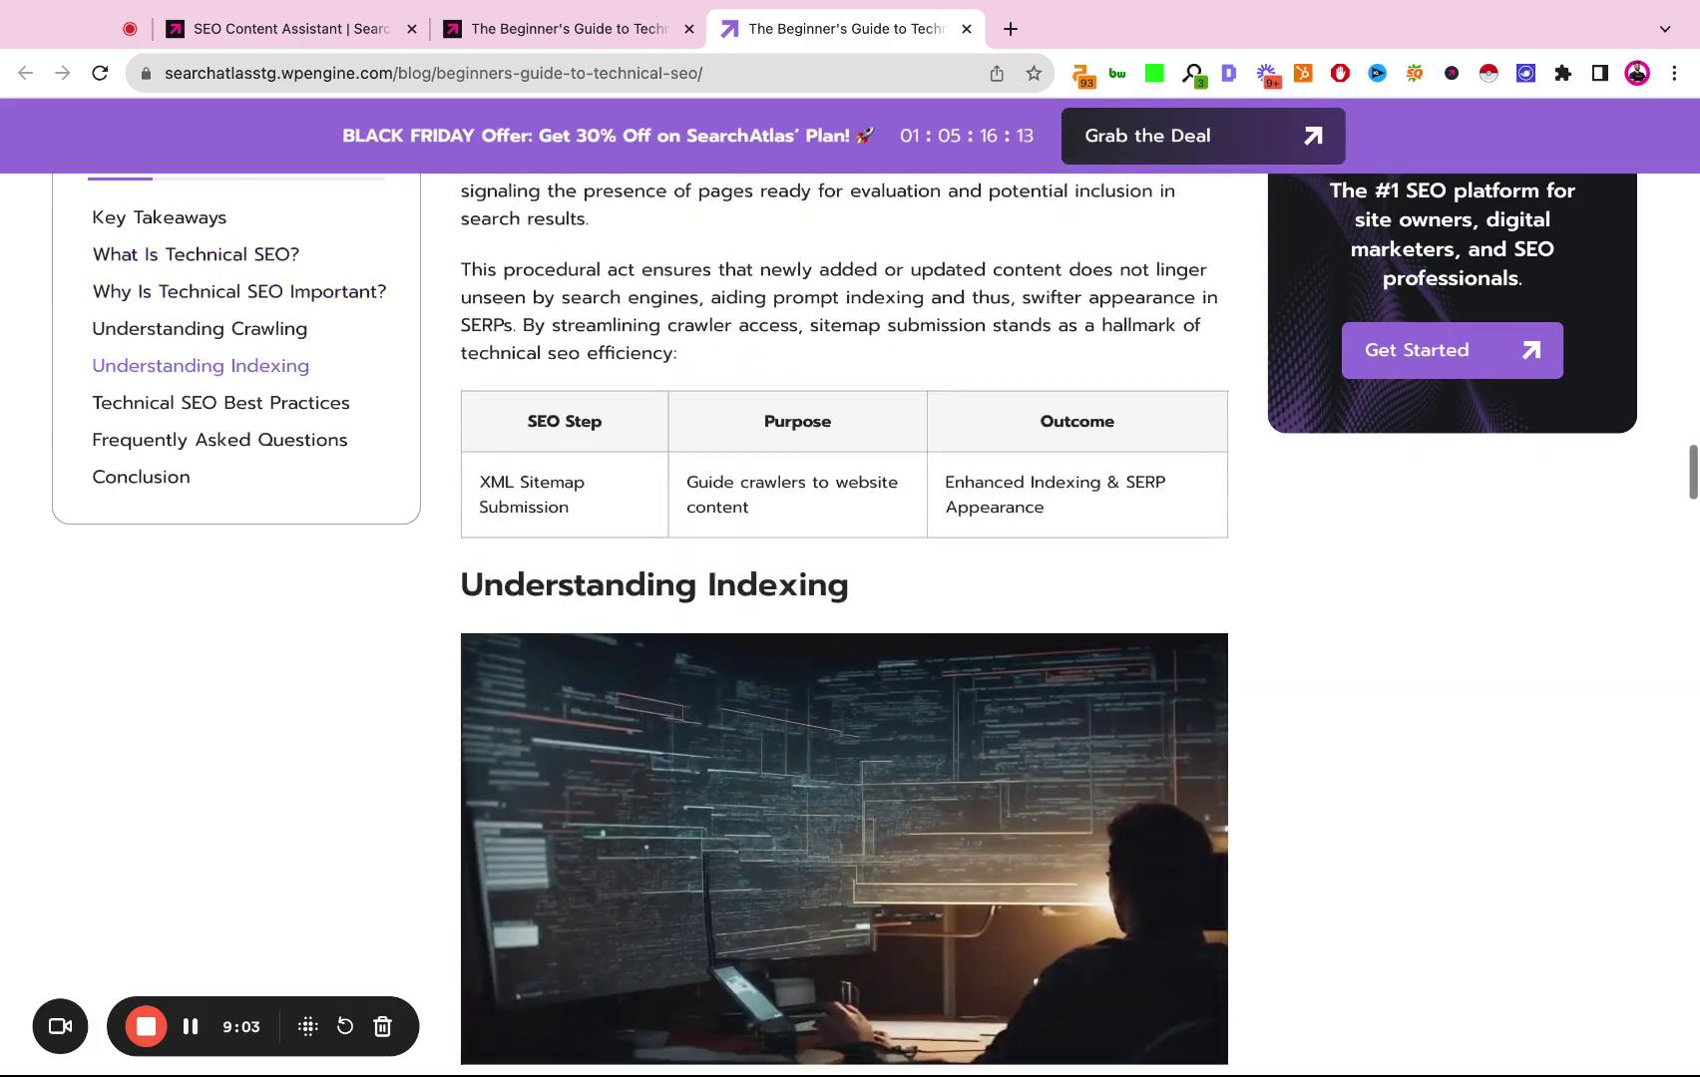
pyautogui.scroll(-20, 844, 618)
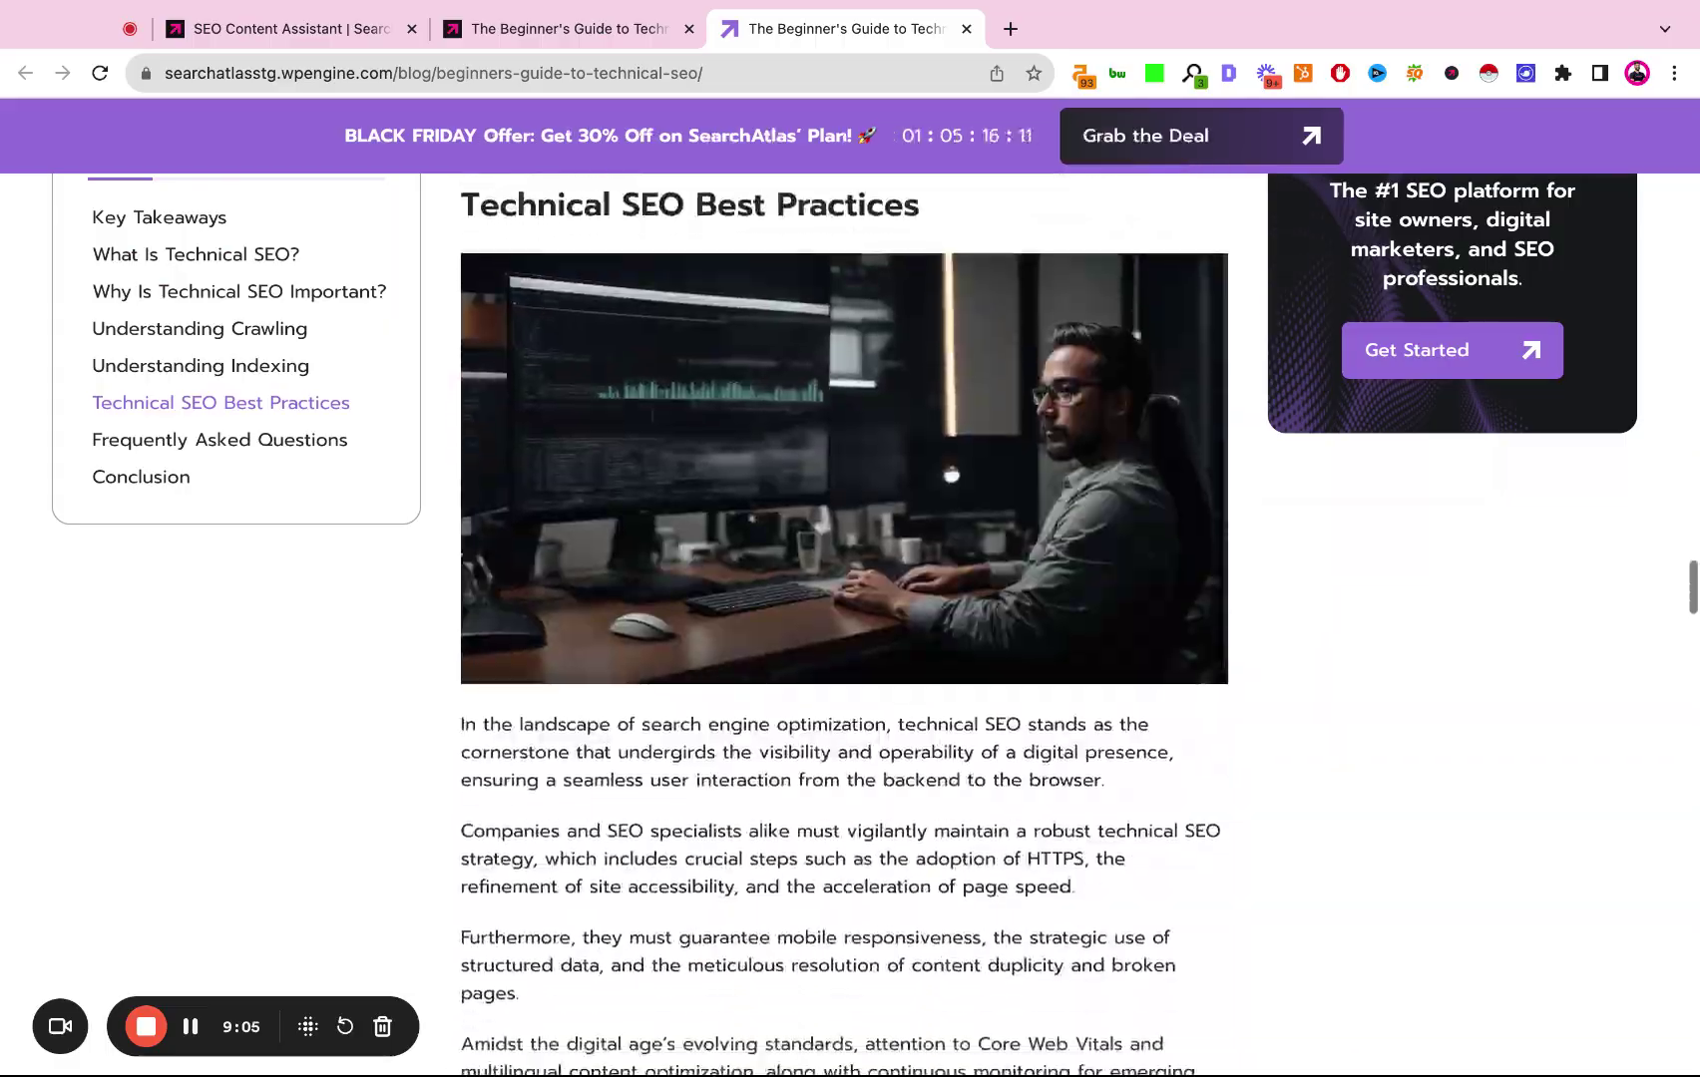
pyautogui.scroll(-20, 844, 618)
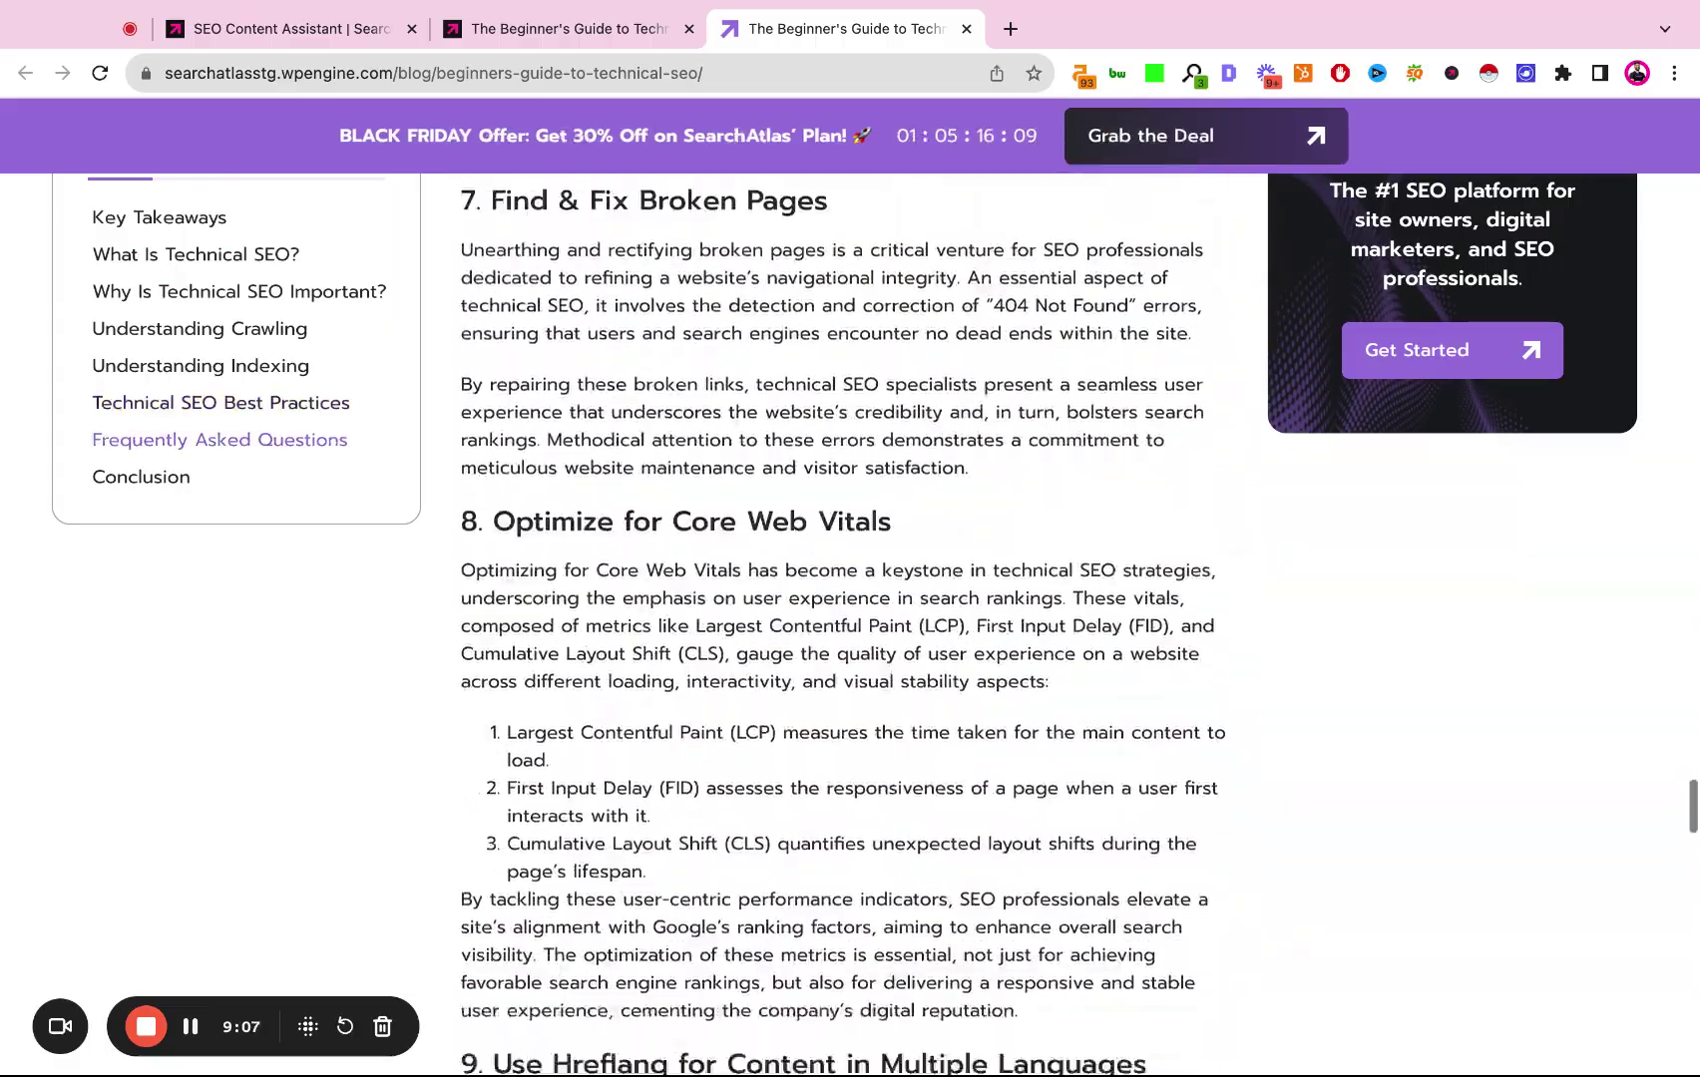
pyautogui.scroll(-20, 844, 619)
pyautogui.scroll(20, 844, 619)
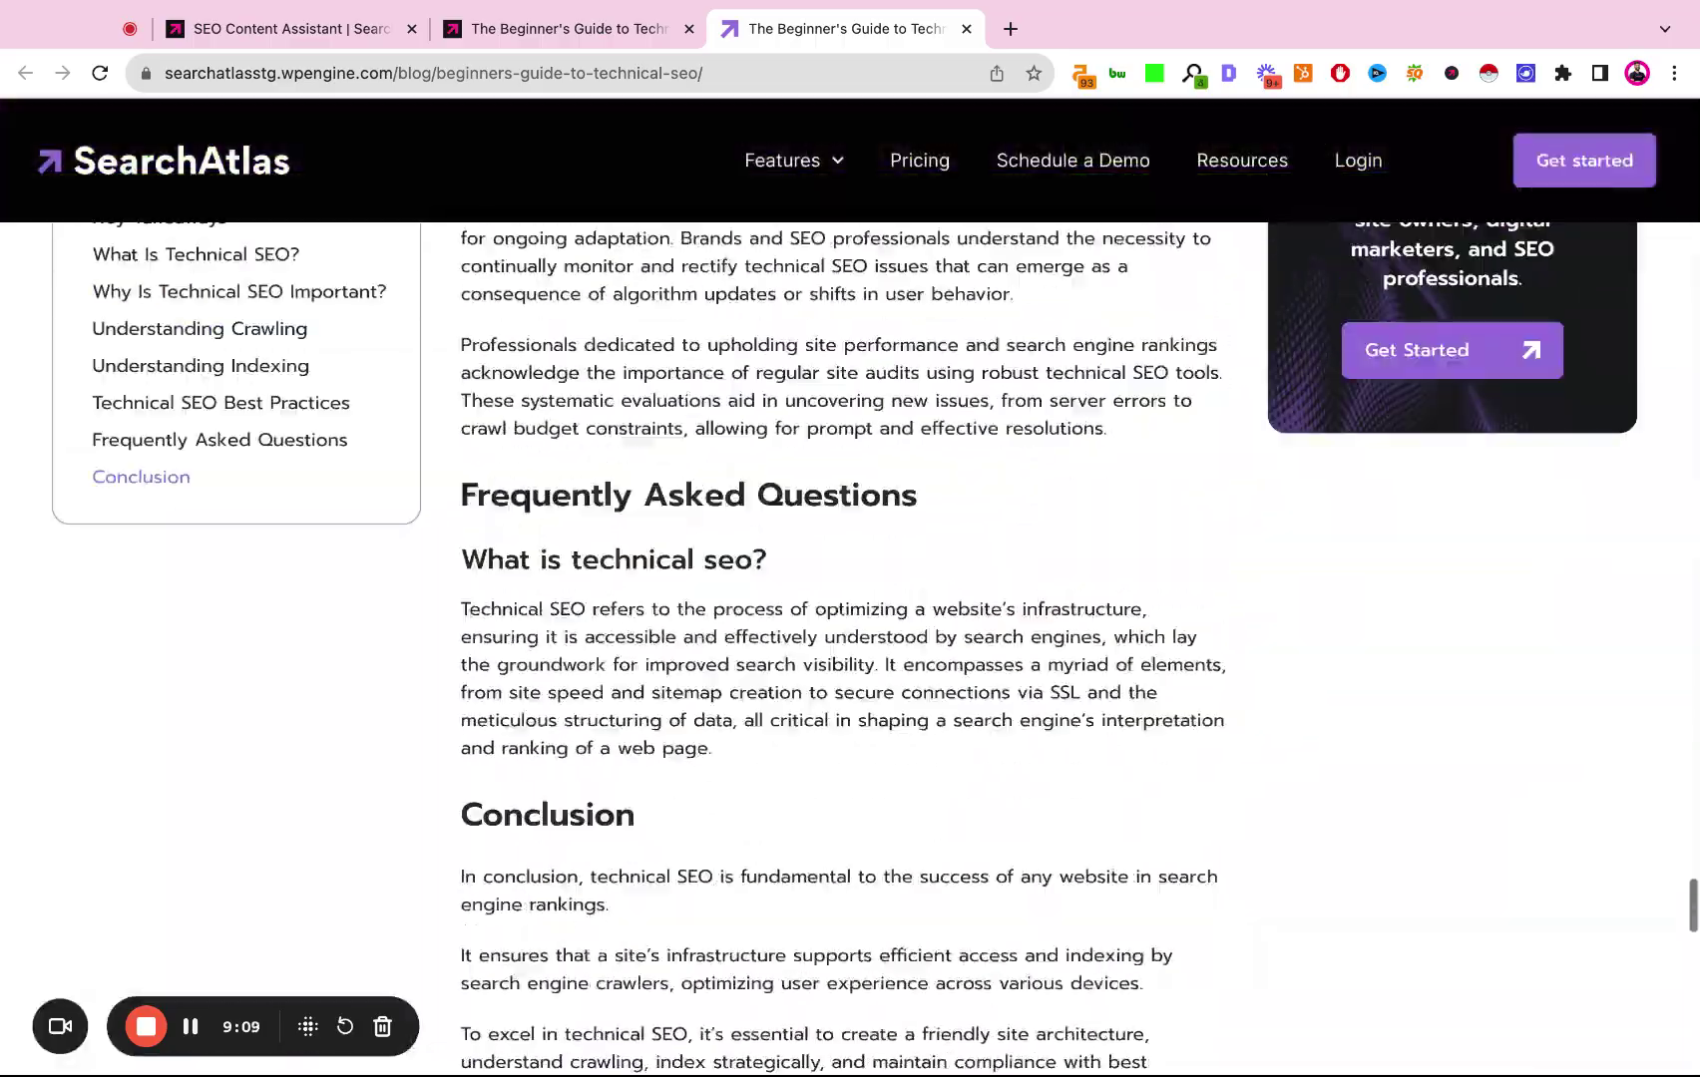
pyautogui.scroll(20, 844, 619)
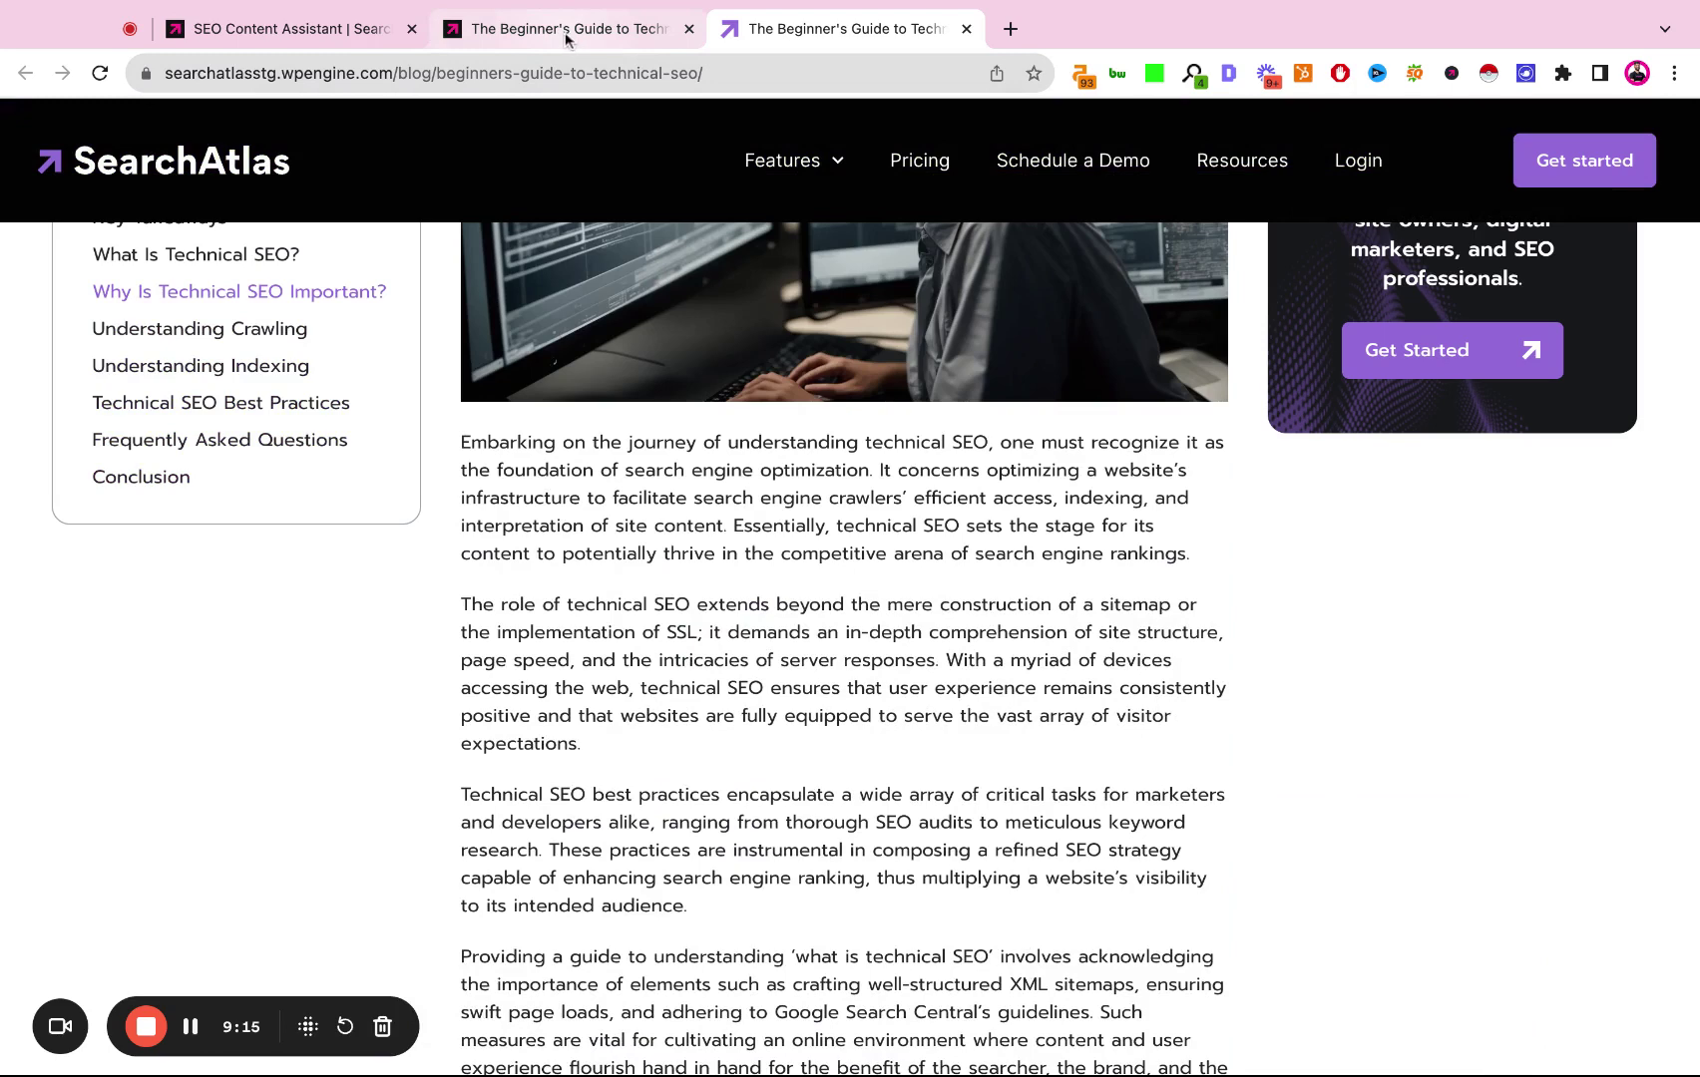
# Go back to the Search Atlas editor tab and dismiss the WordPress Synchronize popup
pyautogui.click(565, 33)
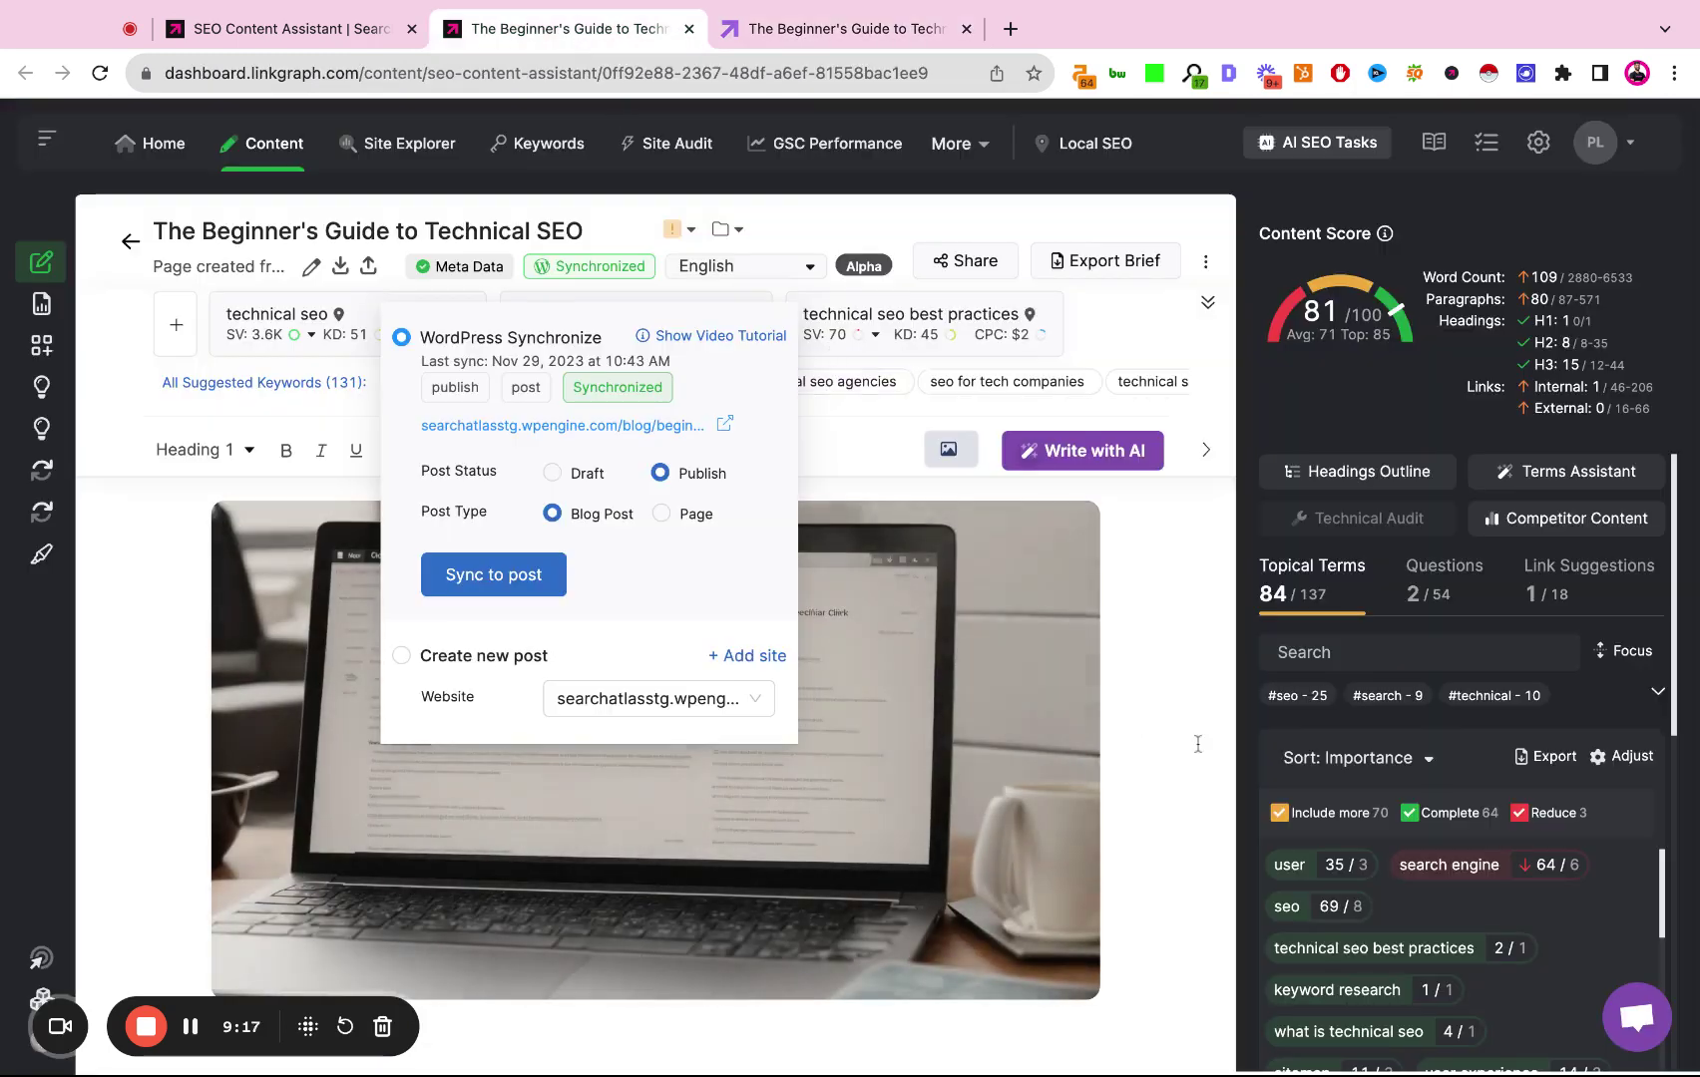
pyautogui.click(1206, 726)
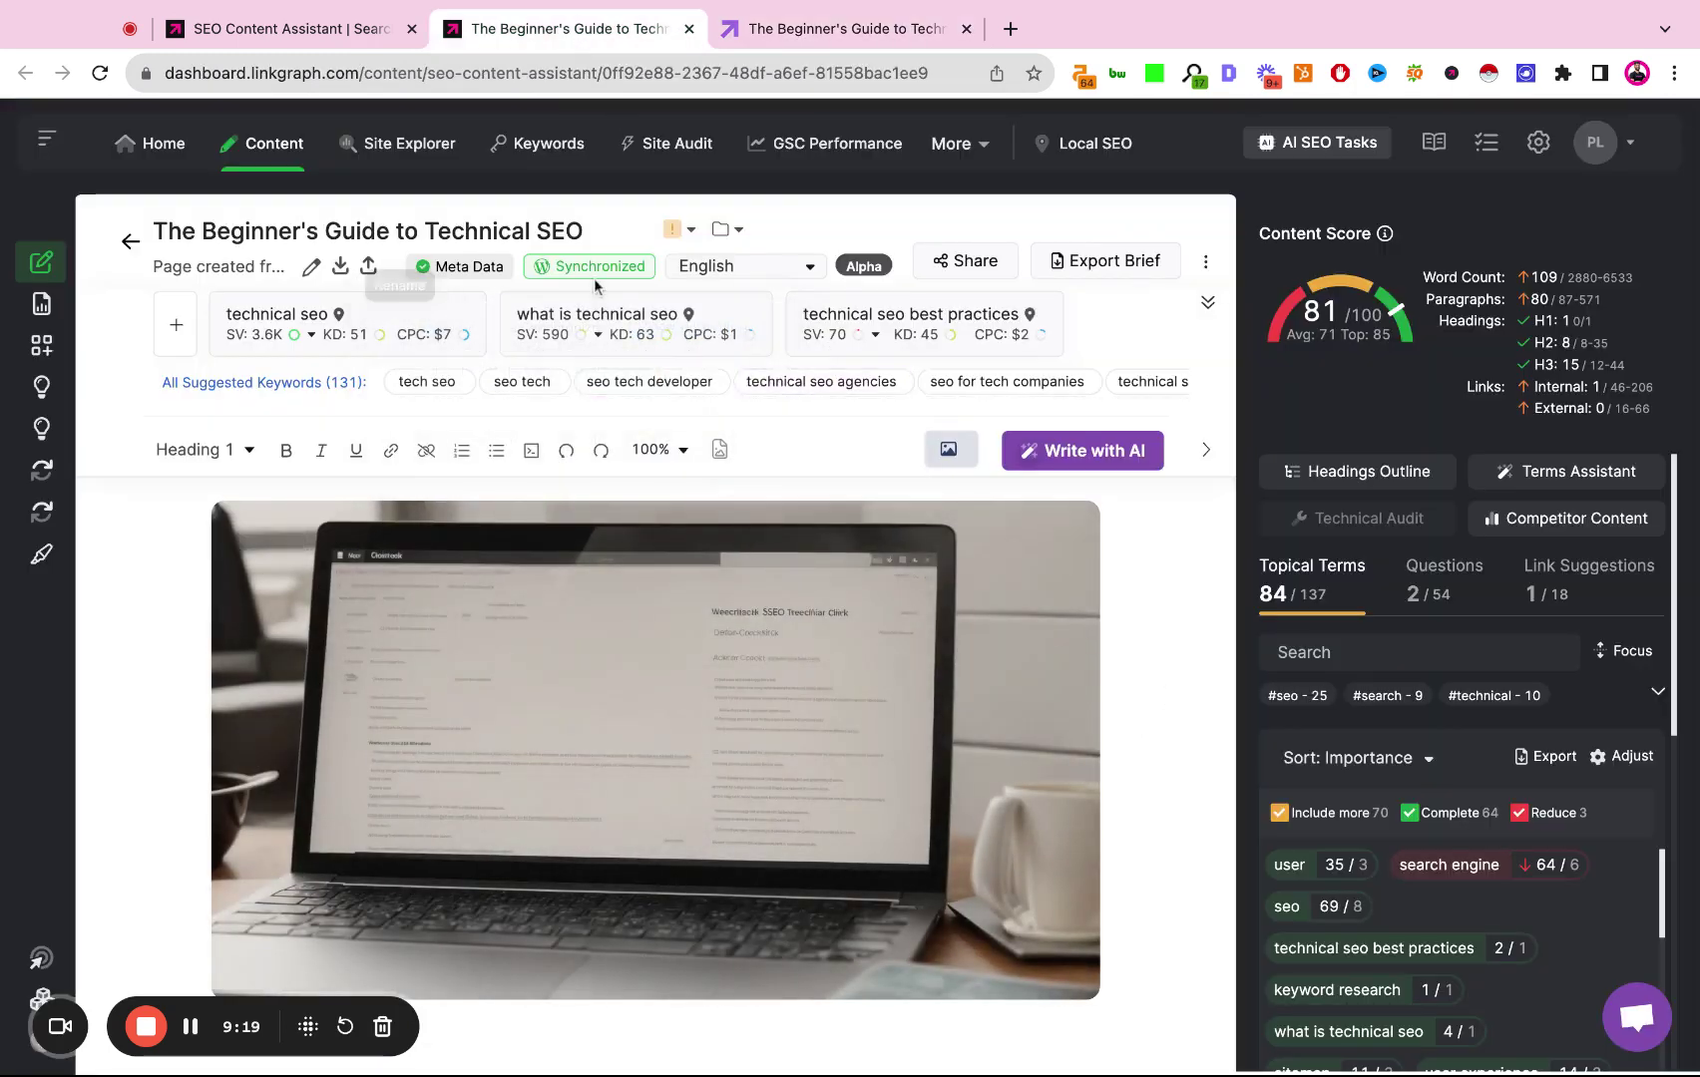